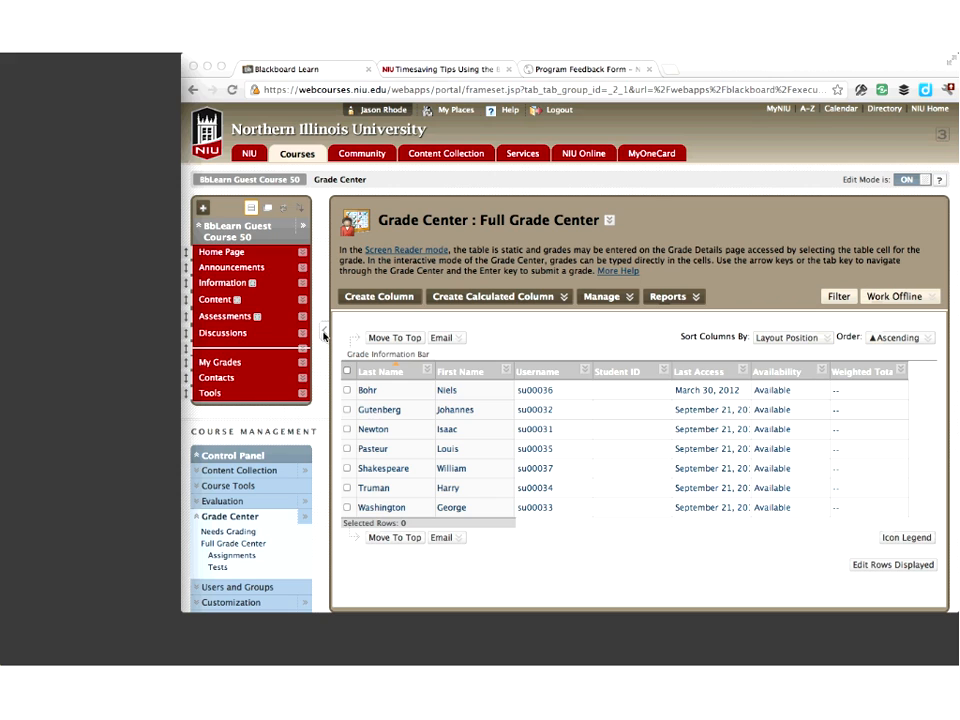
Collapse the course menu beside the Grade Center
left_click(323, 336)
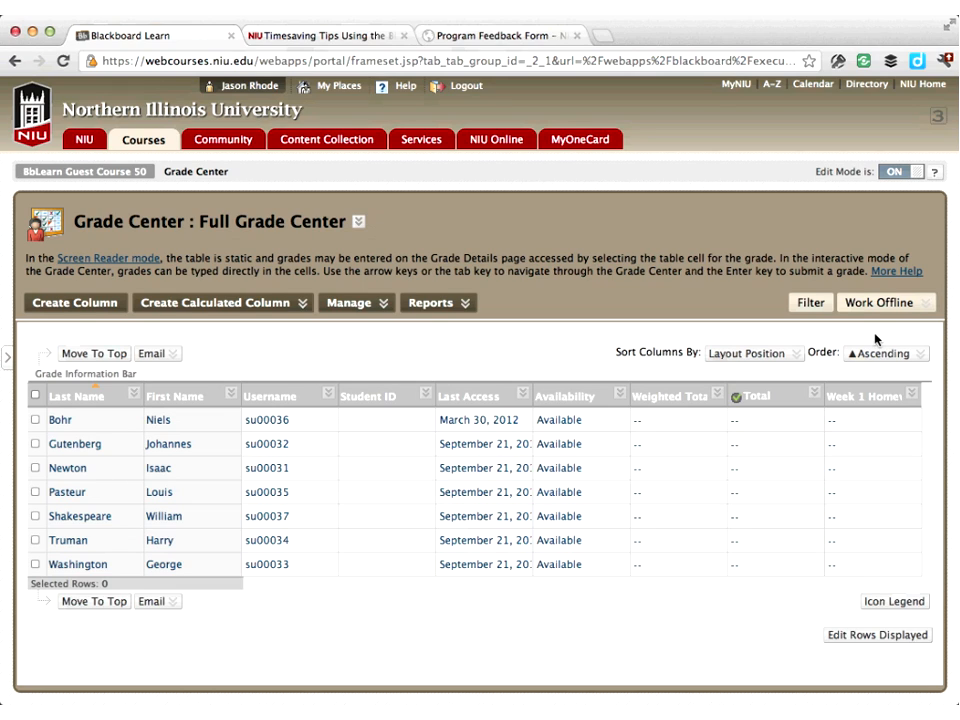
left_click(7, 360)
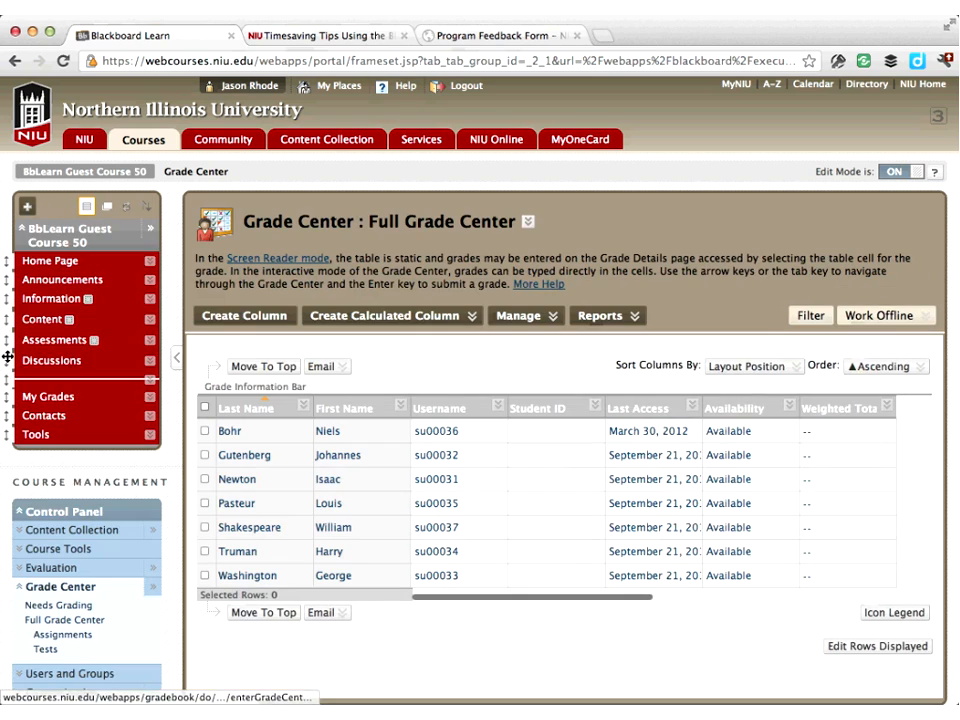
left_click(178, 358)
mouse_move(180, 364)
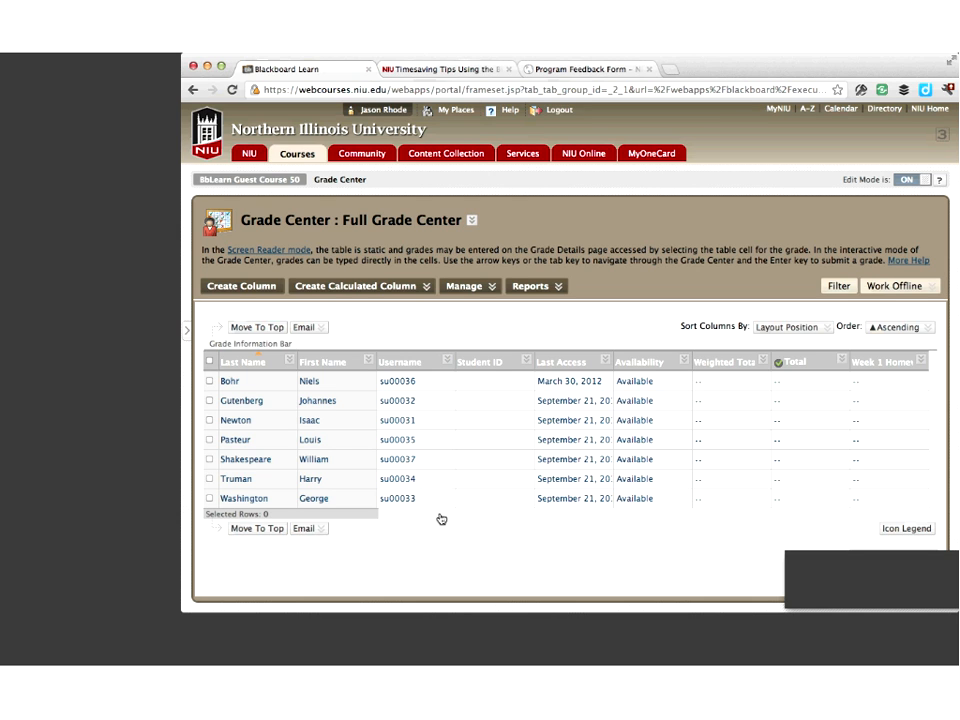
Examine the Grade Center columns across the full width of the grid
scroll(572, 508, "right", 5)
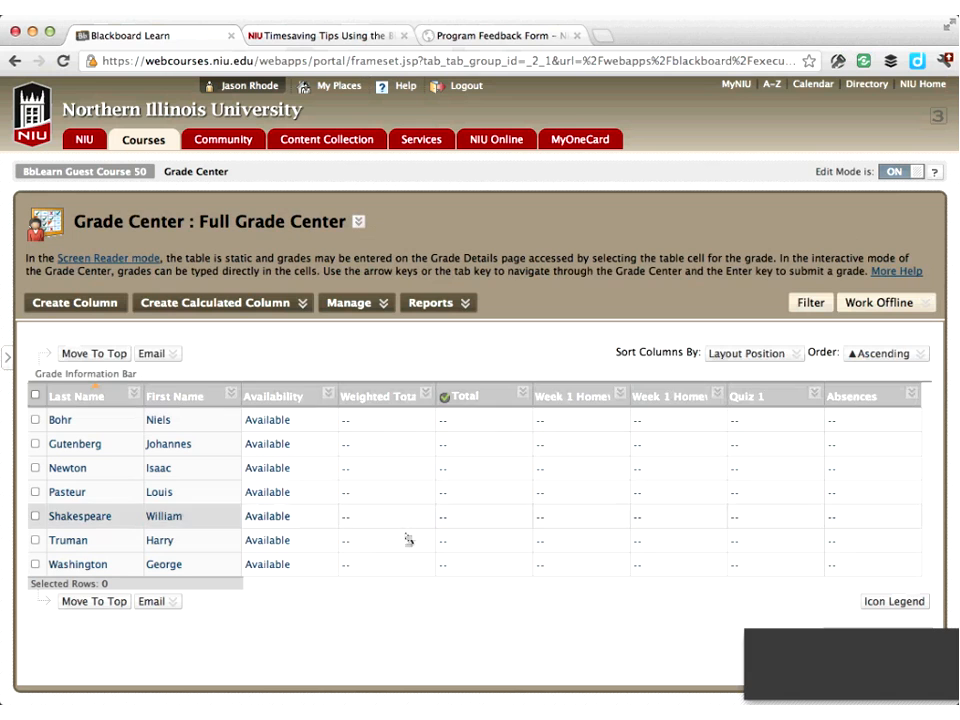
scroll(374, 588, "left", 5)
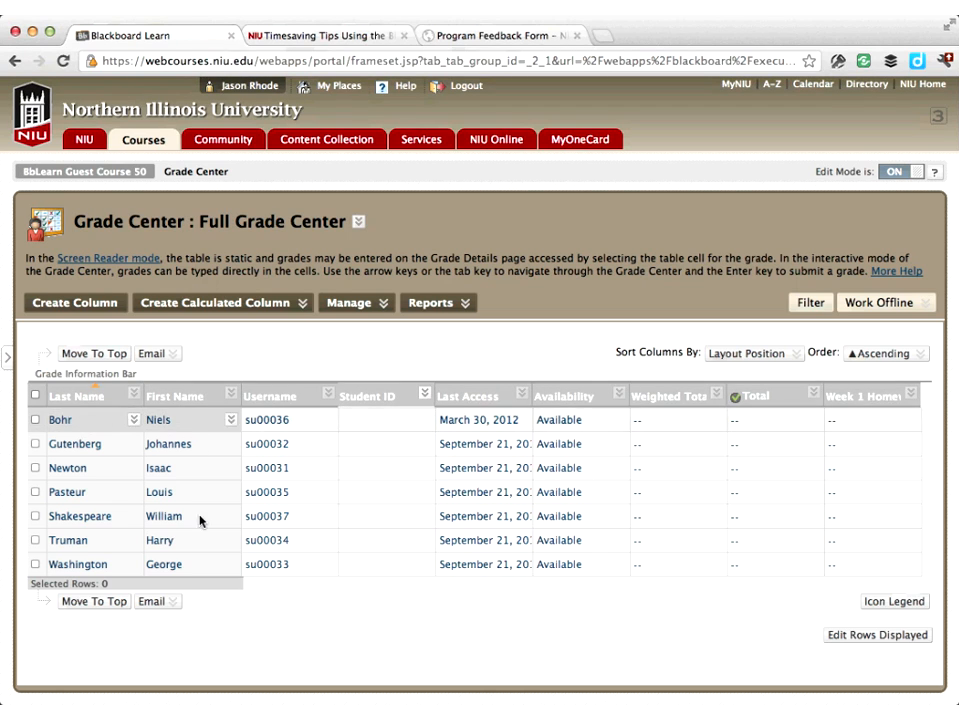
scroll(478, 590, "right", 5)
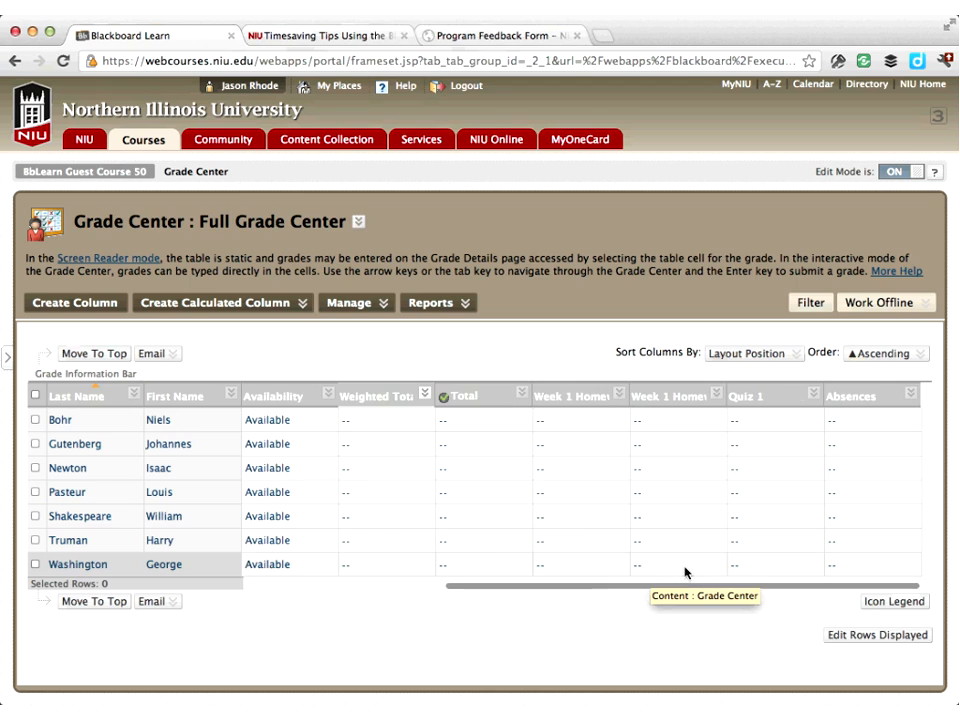
scroll(640, 574, "left", 3)
scroll(561, 576, "right", 1)
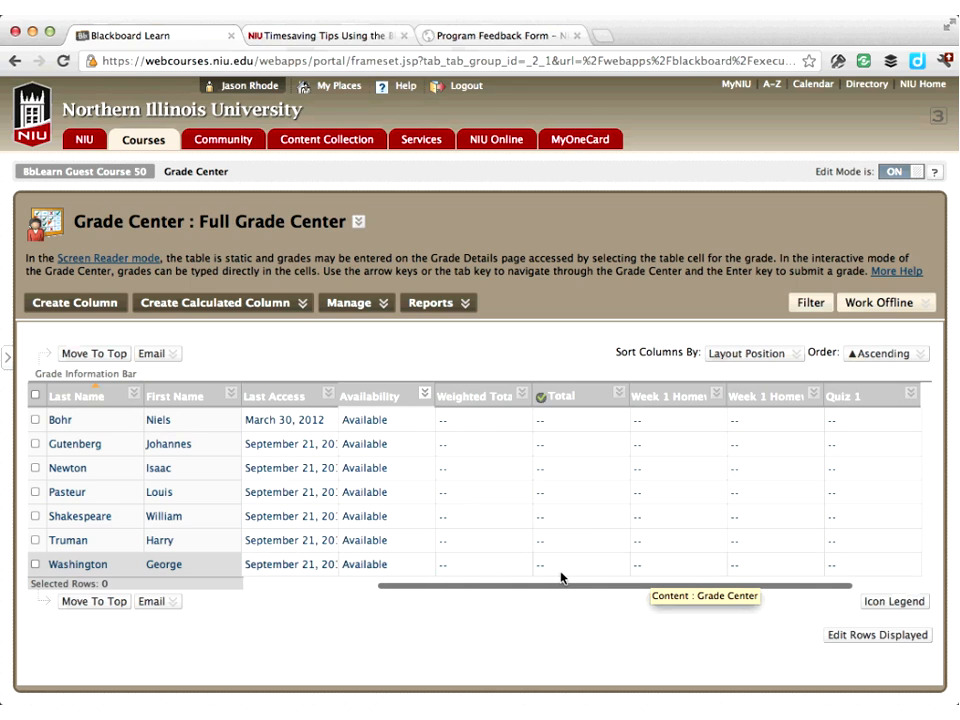
scroll(500, 575, "left", 4)
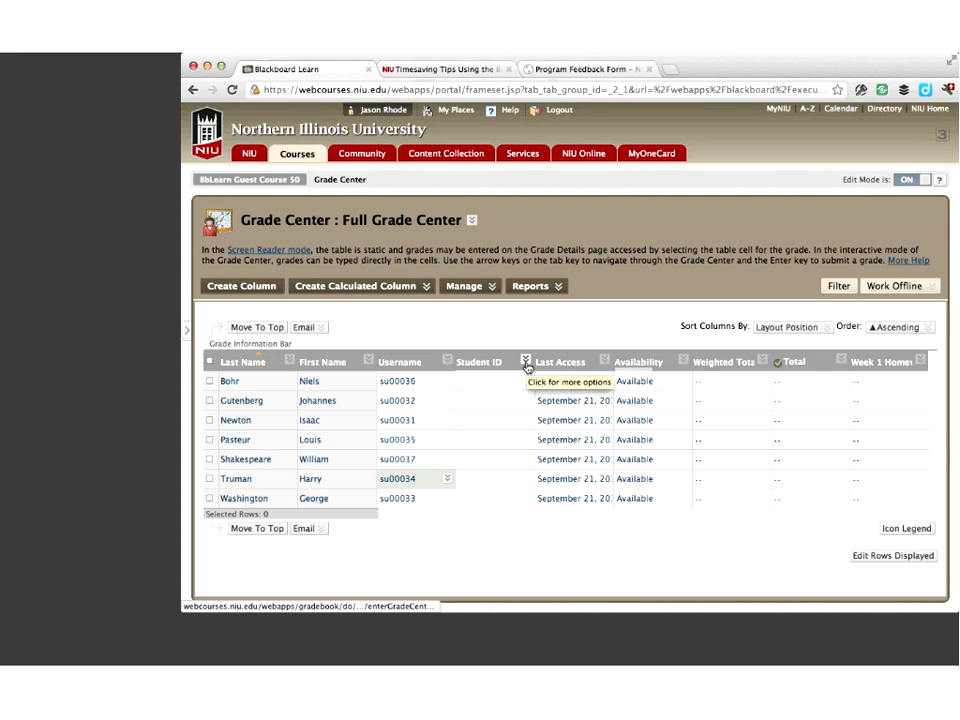
Try to hide the Student ID column from its column options
left_click(422, 395)
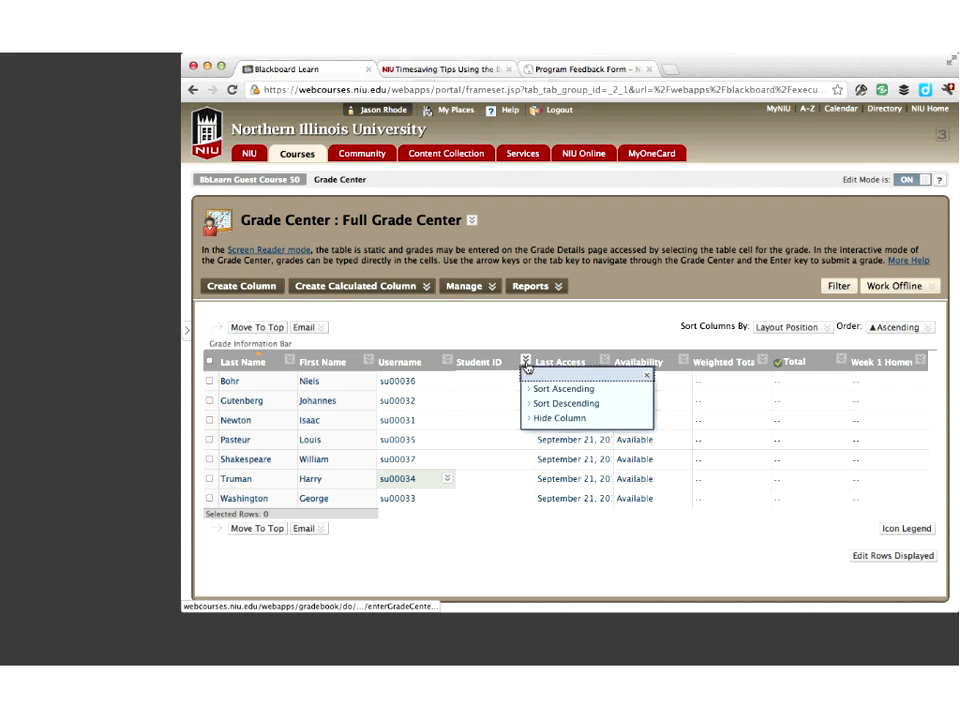
left_click(561, 421)
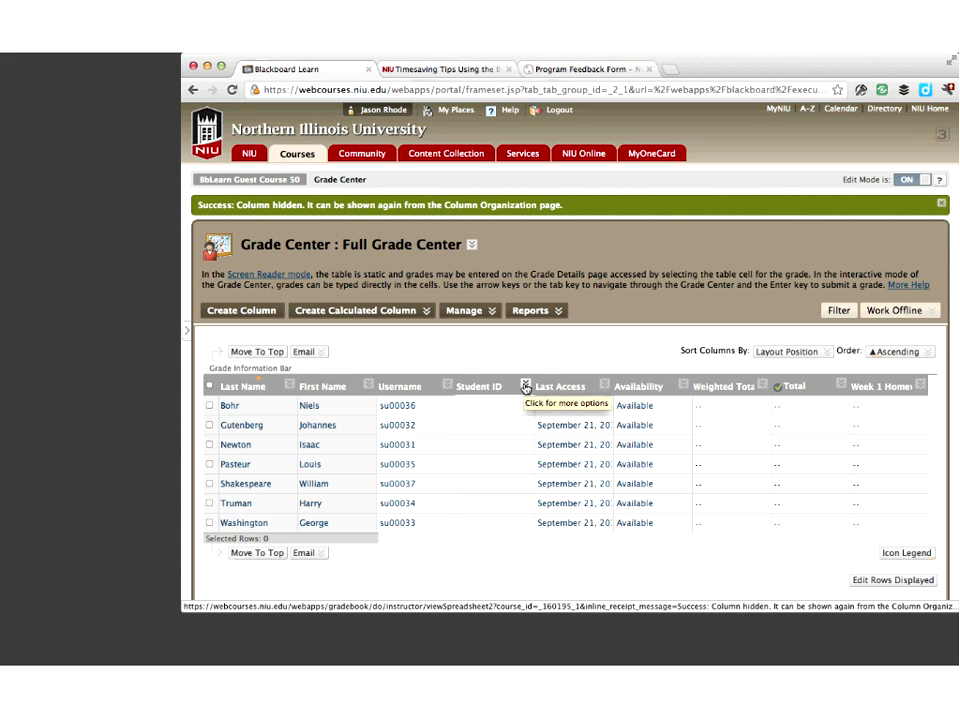
Reopen the Full Grade Center and try to hide the Availability column from its column options
left_click(235, 91)
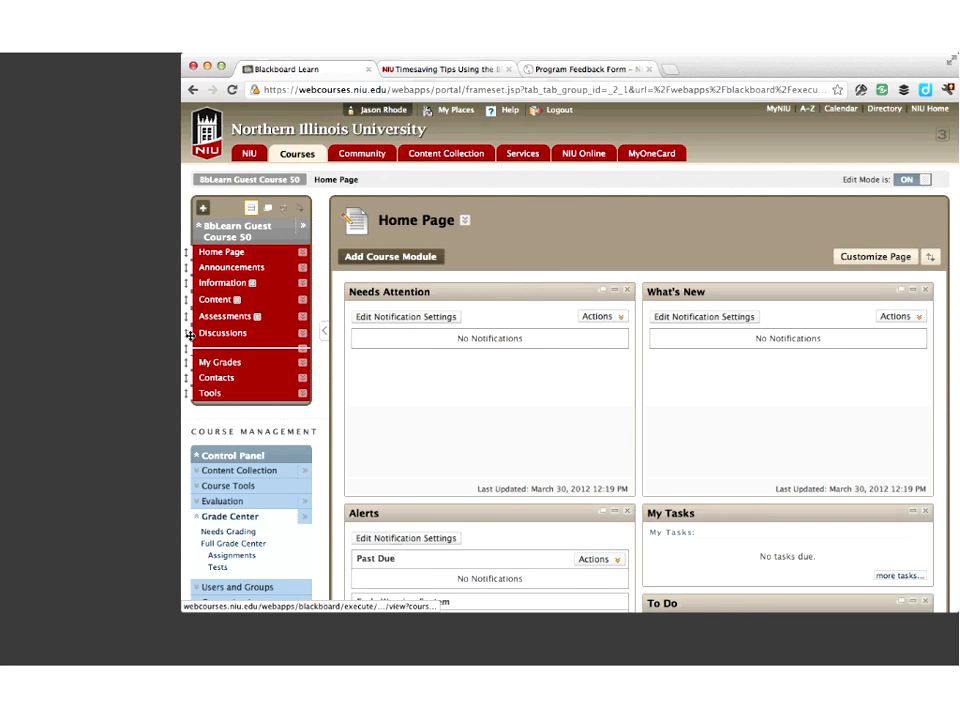
left_click(244, 545)
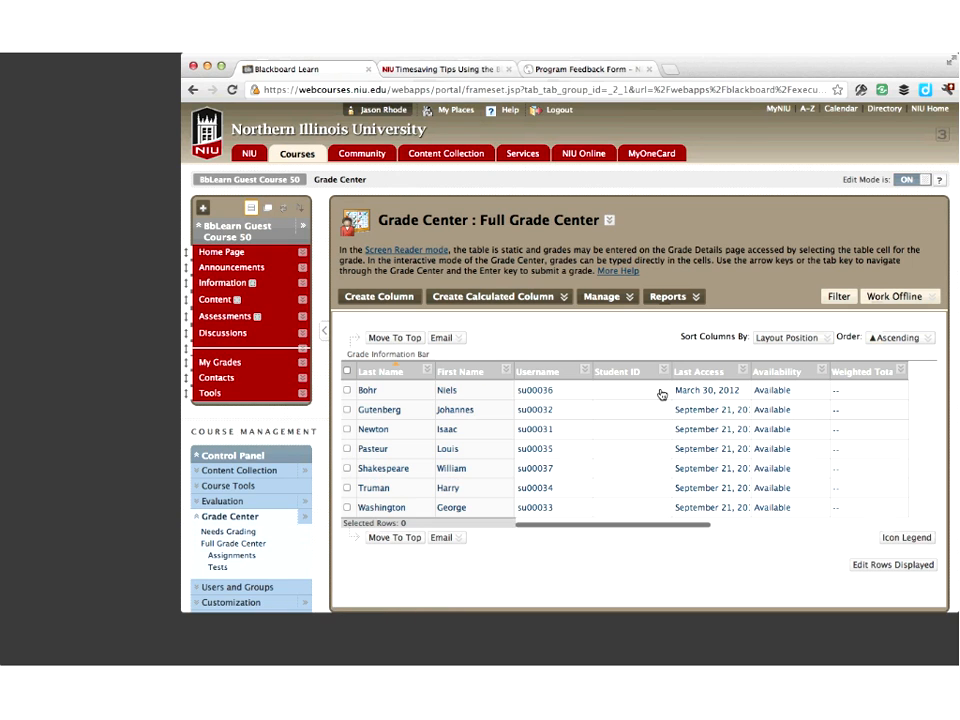
left_click(820, 372)
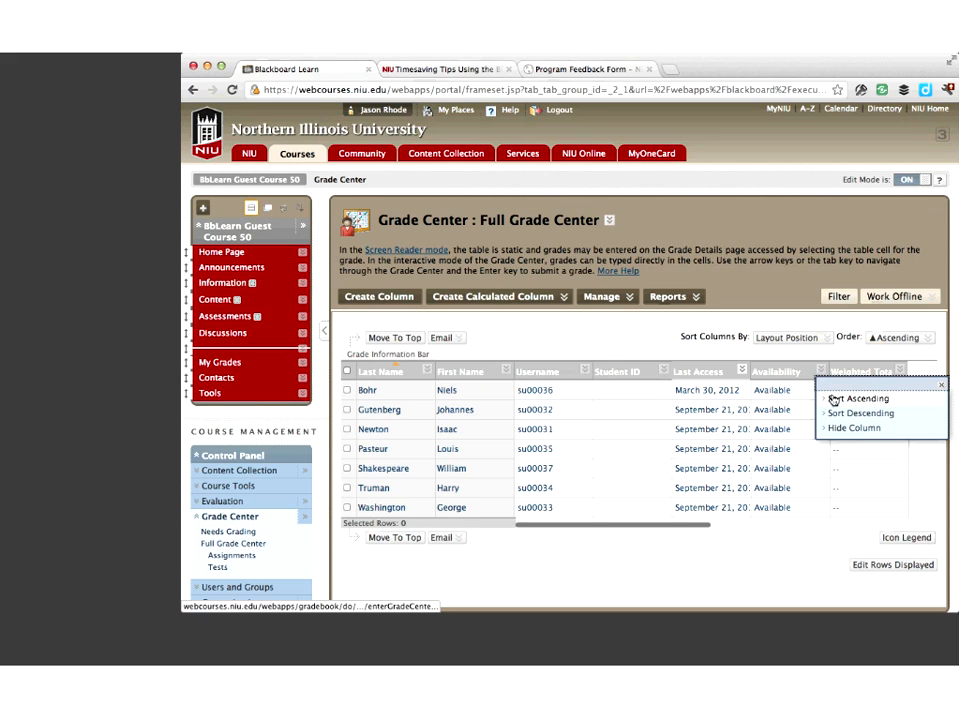
left_click(834, 428)
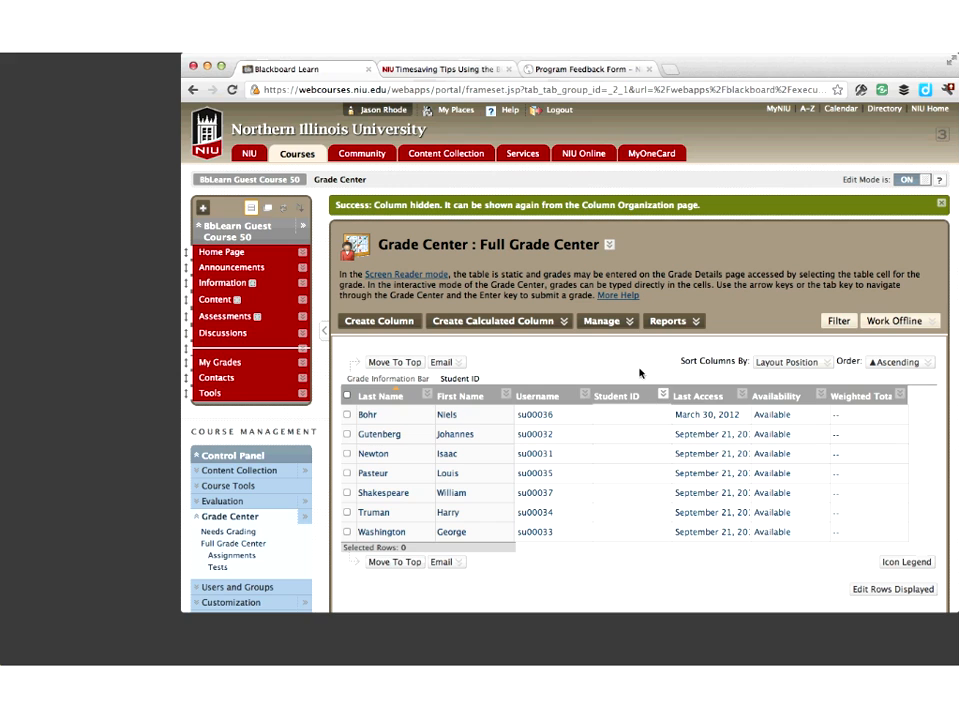
Open the Column Organization page of the Grade Center
left_click(612, 324)
left_click(497, 322)
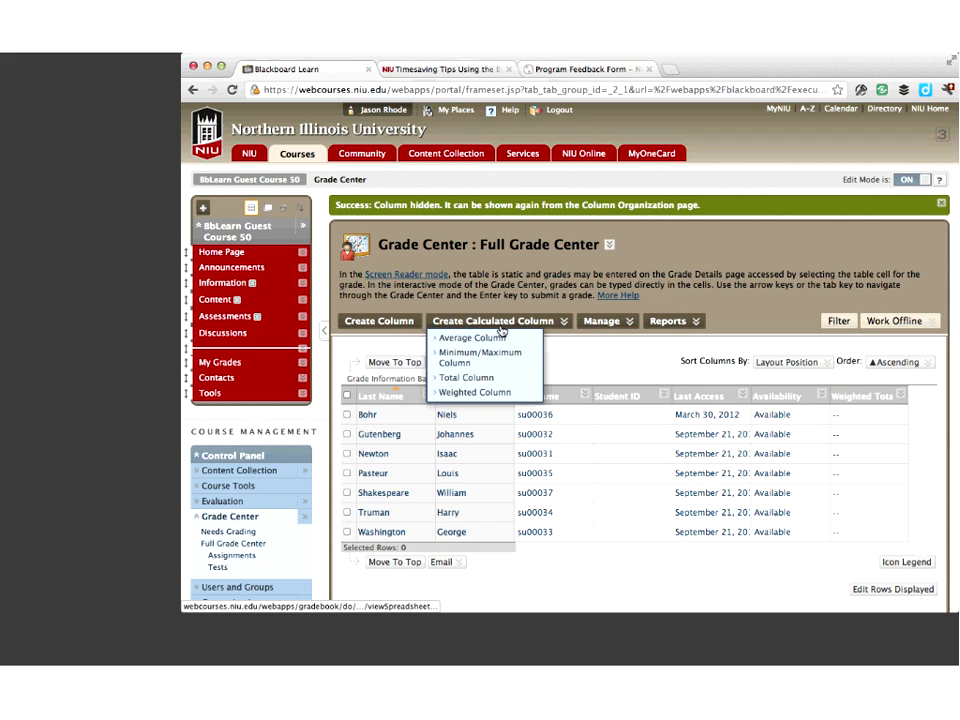
left_click(518, 322)
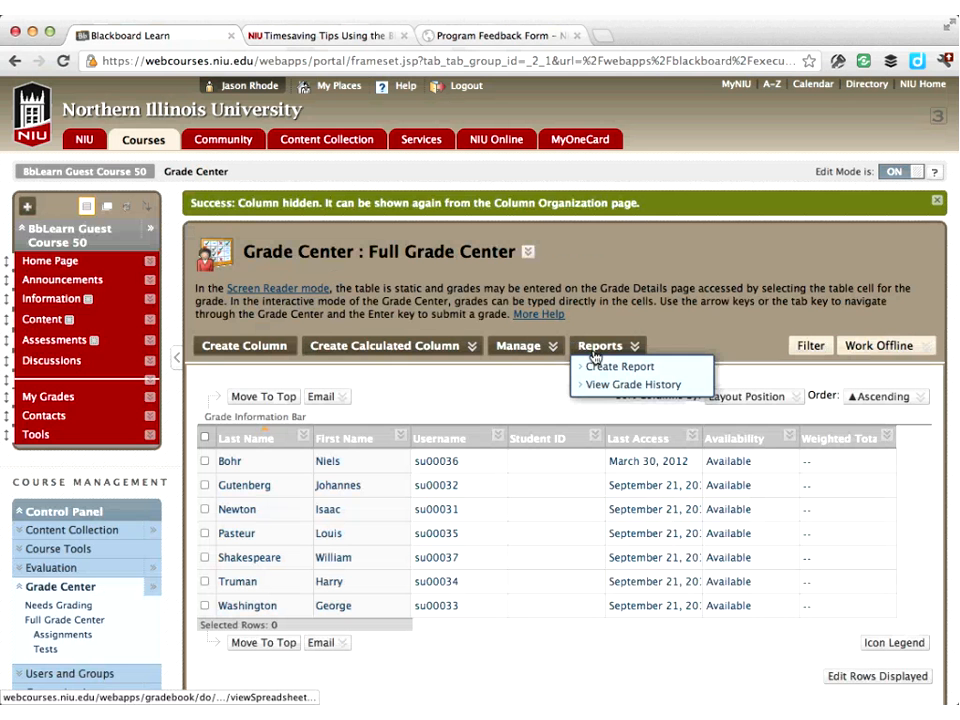
mouse_move(622, 325)
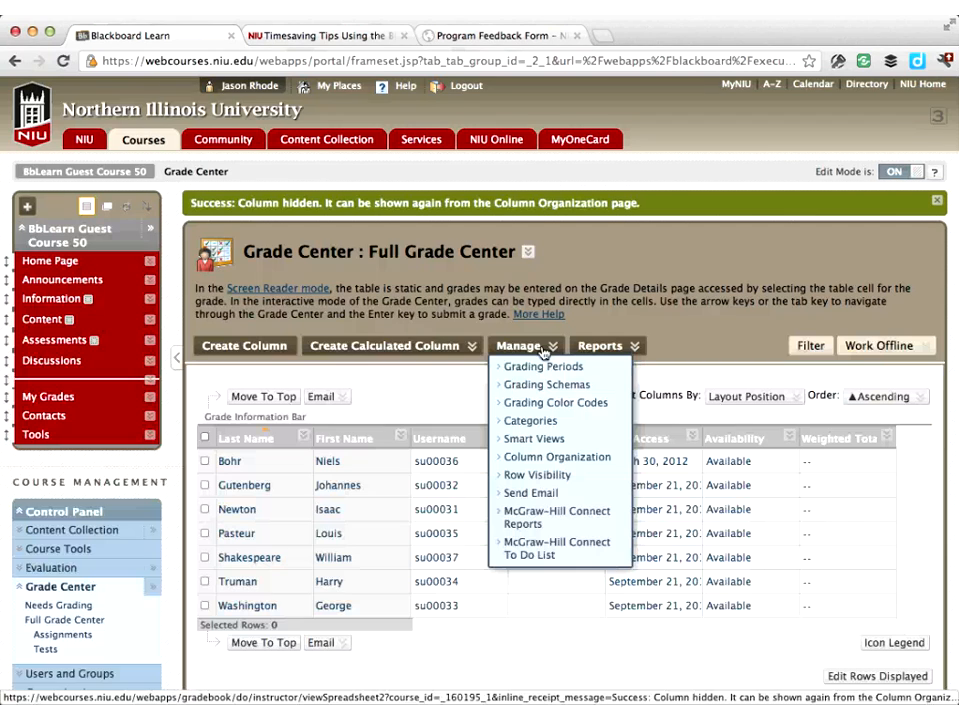
left_click(564, 459)
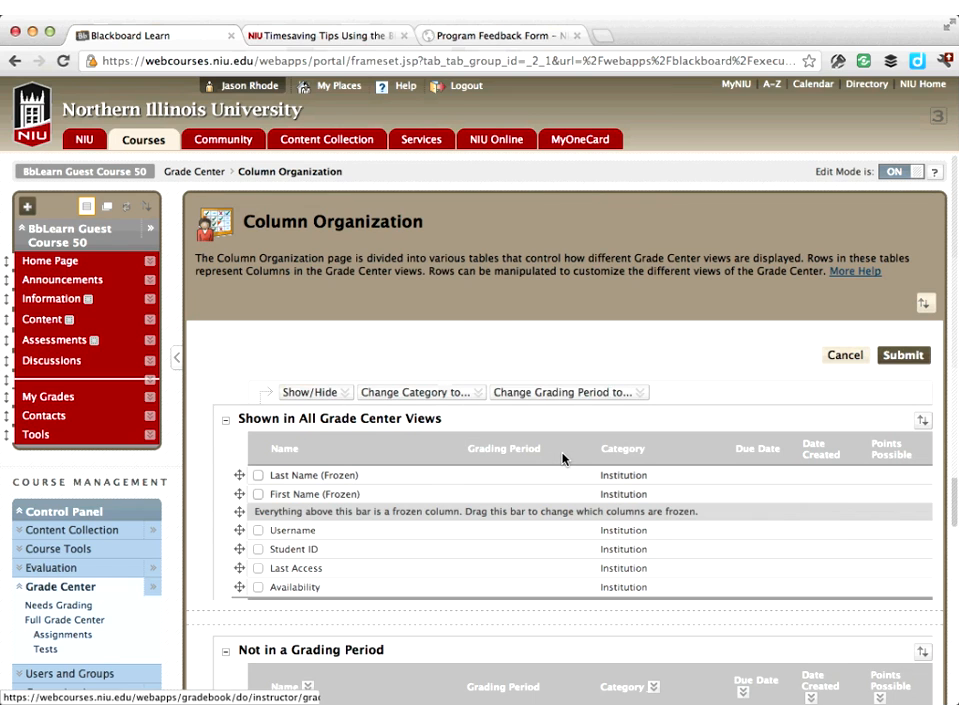
Hide the Student ID and Availability columns and submit the column organization
scroll(117, 458, "down", 3)
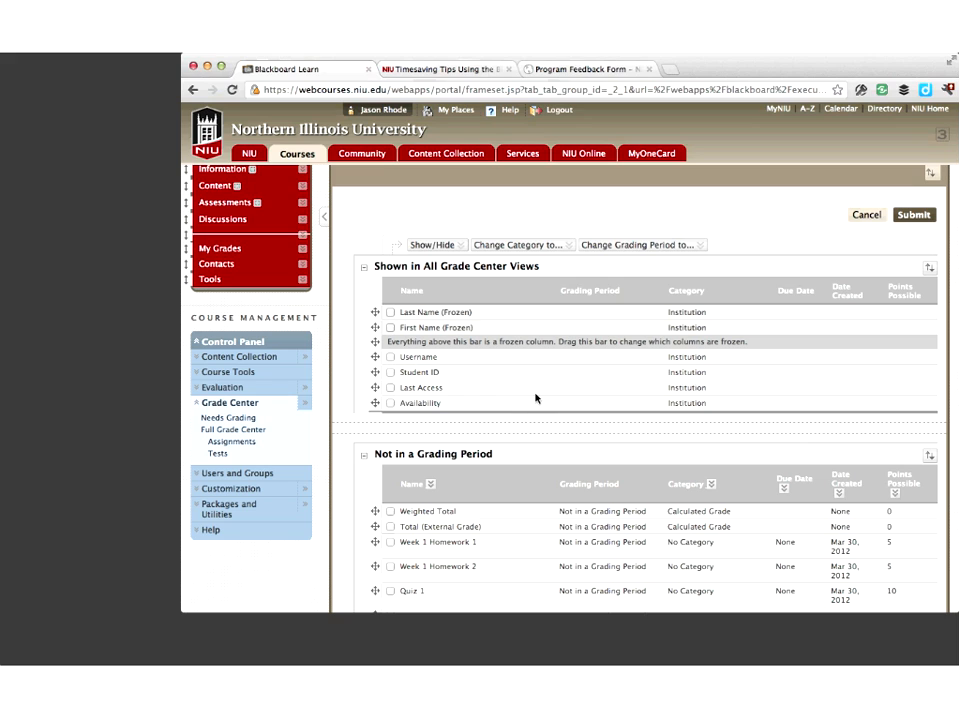
left_click(390, 372)
left_click(390, 403)
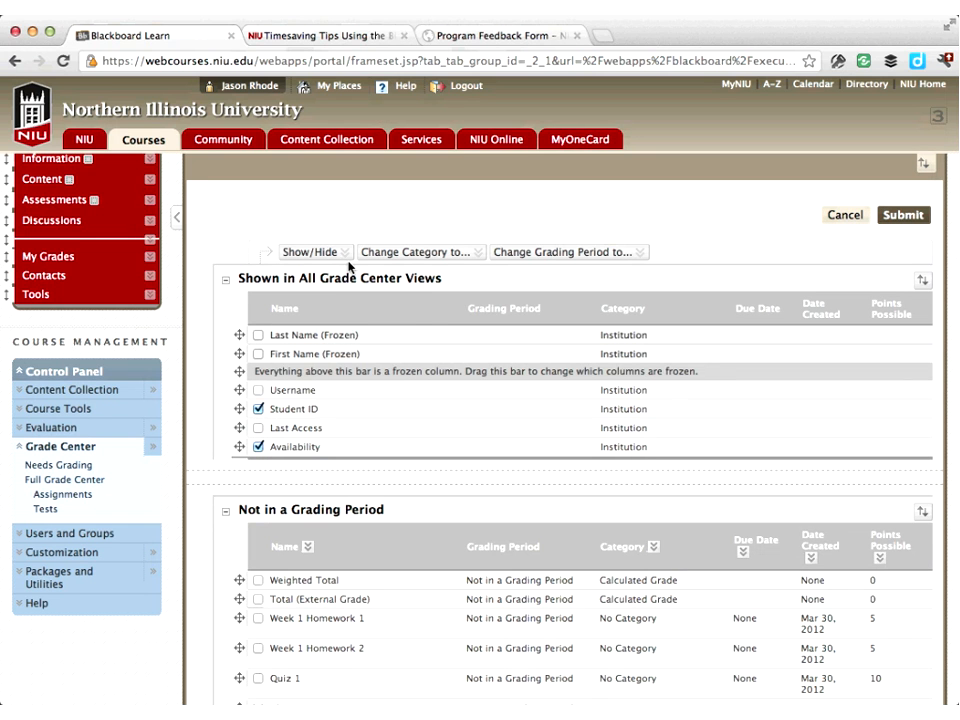
left_click(348, 256)
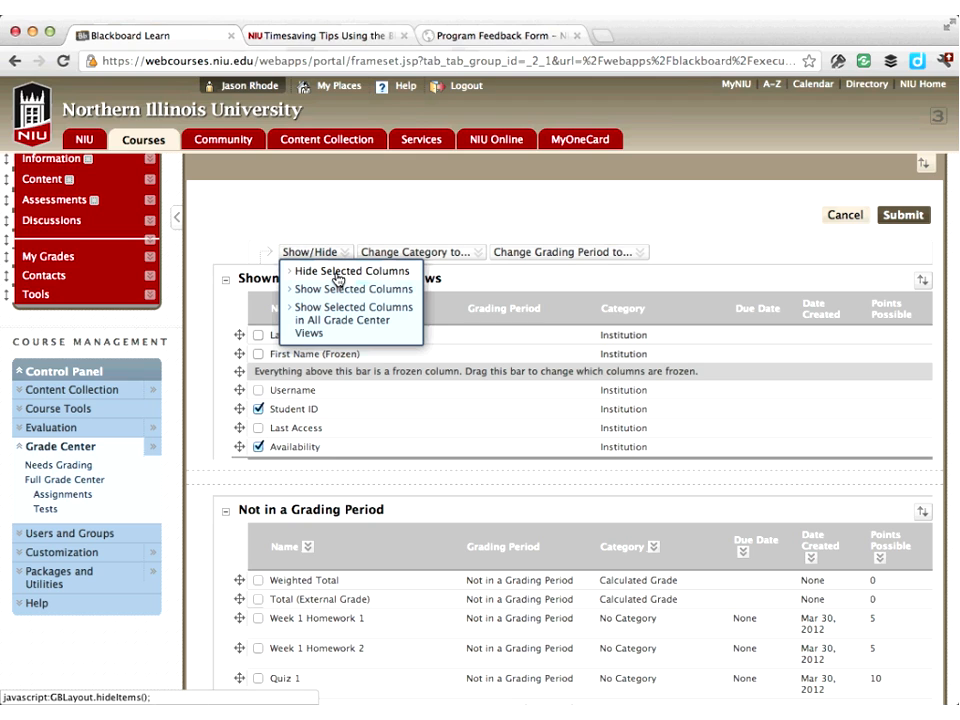
left_click(338, 279)
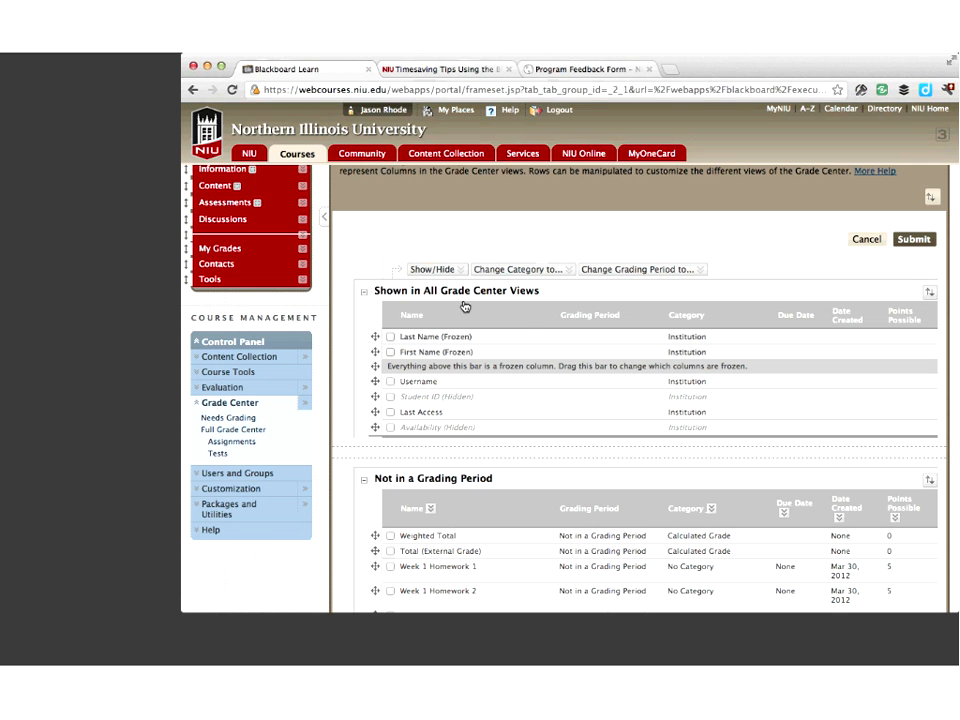
left_click(336, 282)
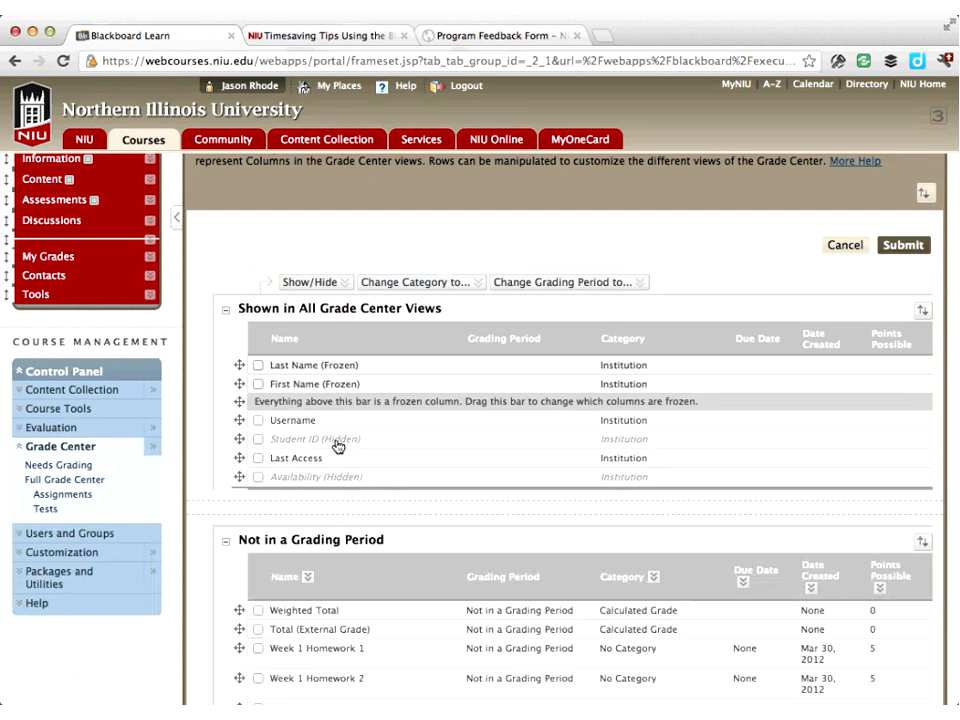
left_click(908, 249)
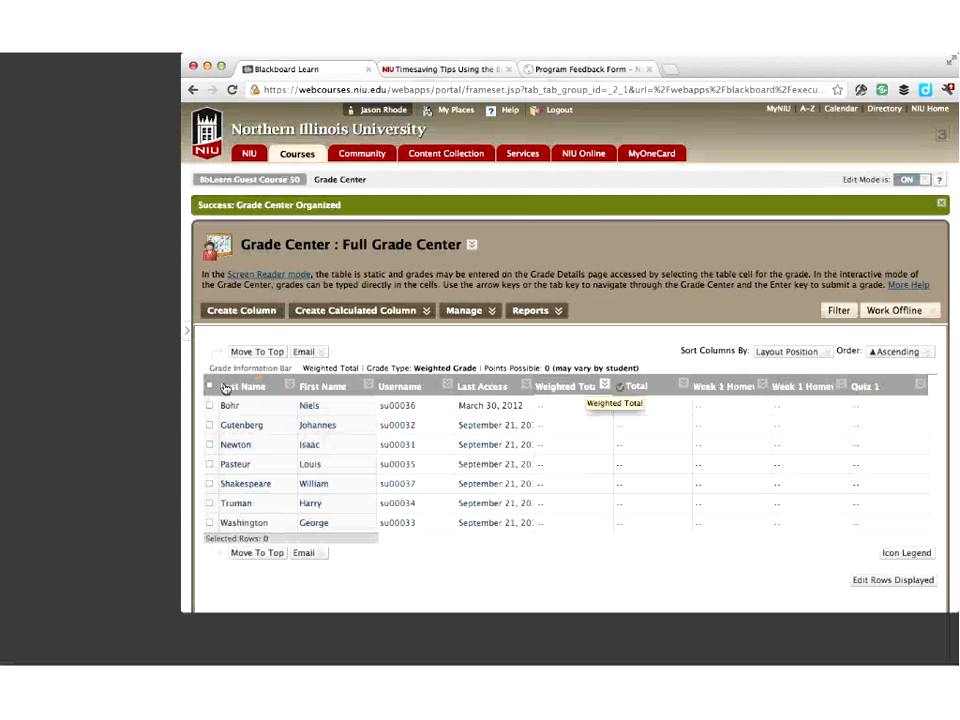
Hide the Weighted Total column from users
left_click(605, 386)
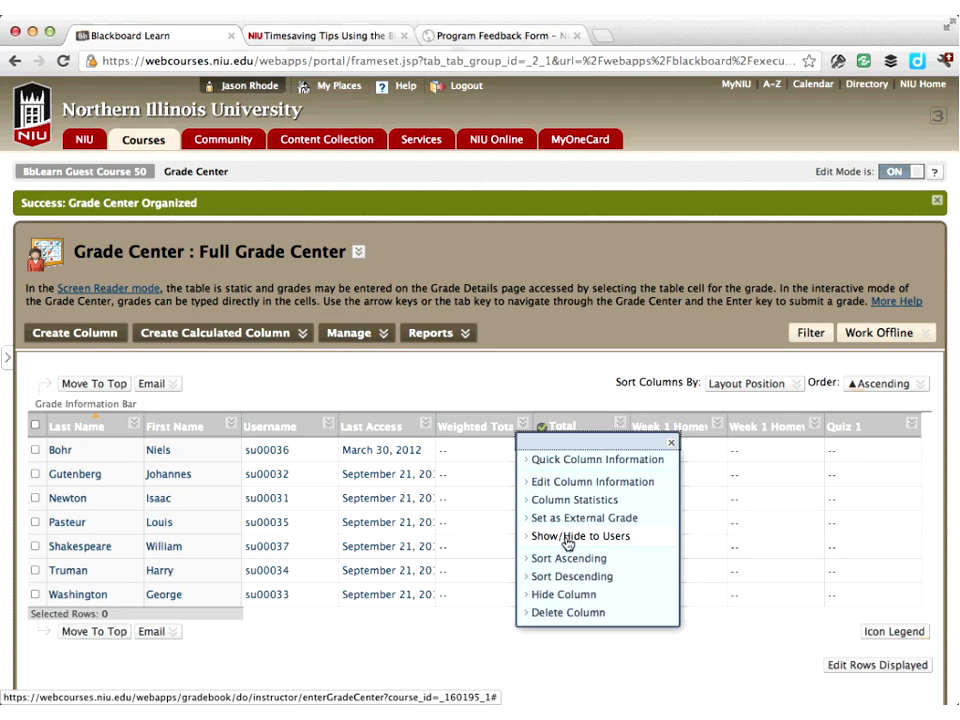
left_click(609, 538)
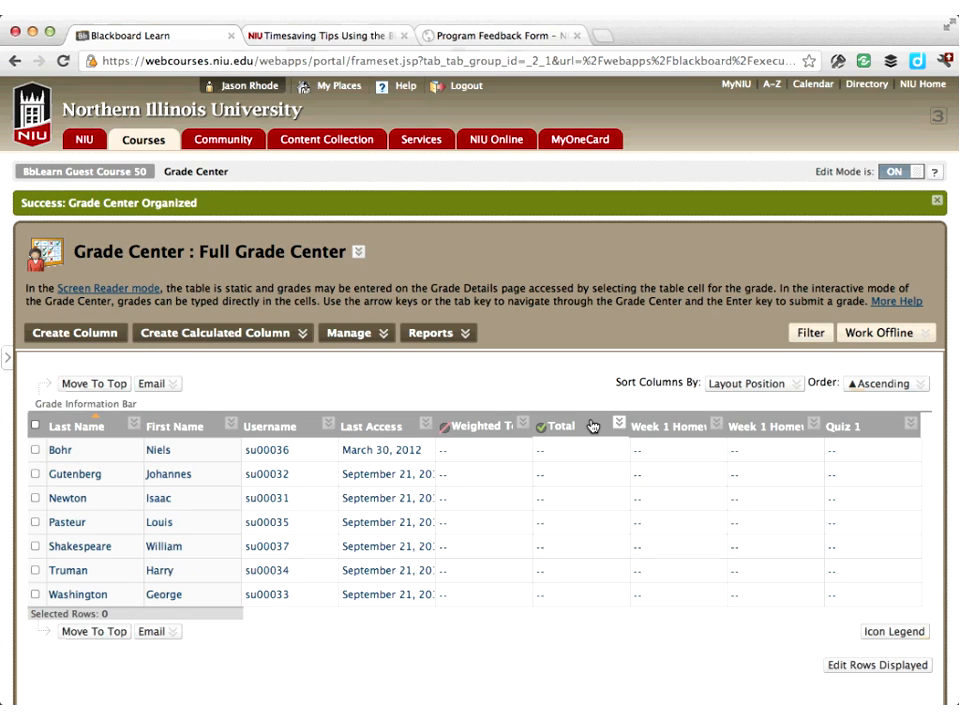
mouse_move(590, 427)
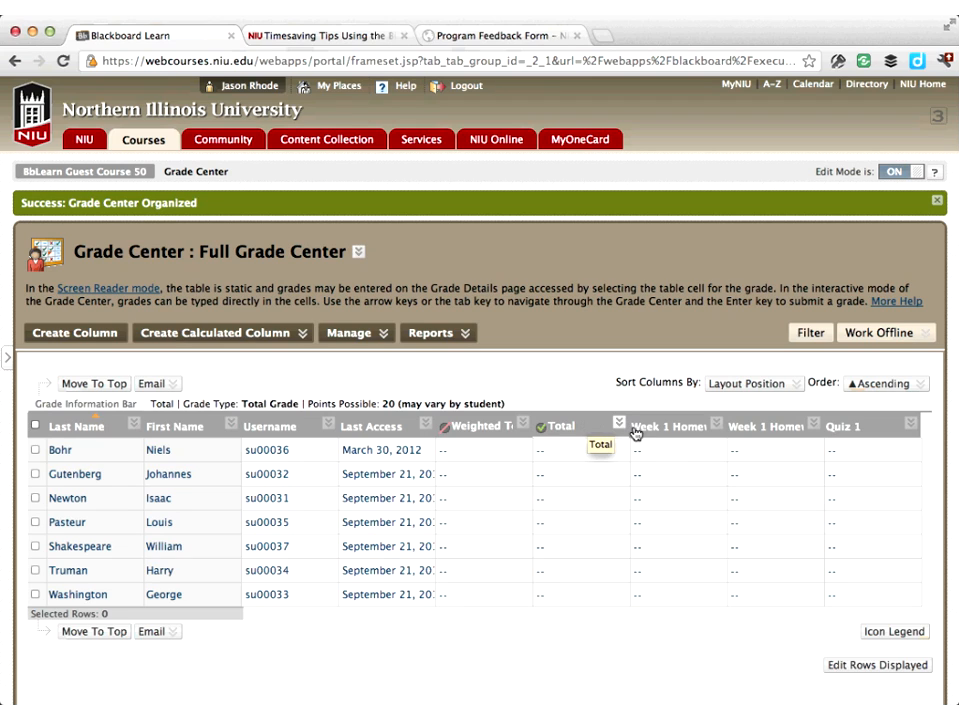
mouse_move(876, 433)
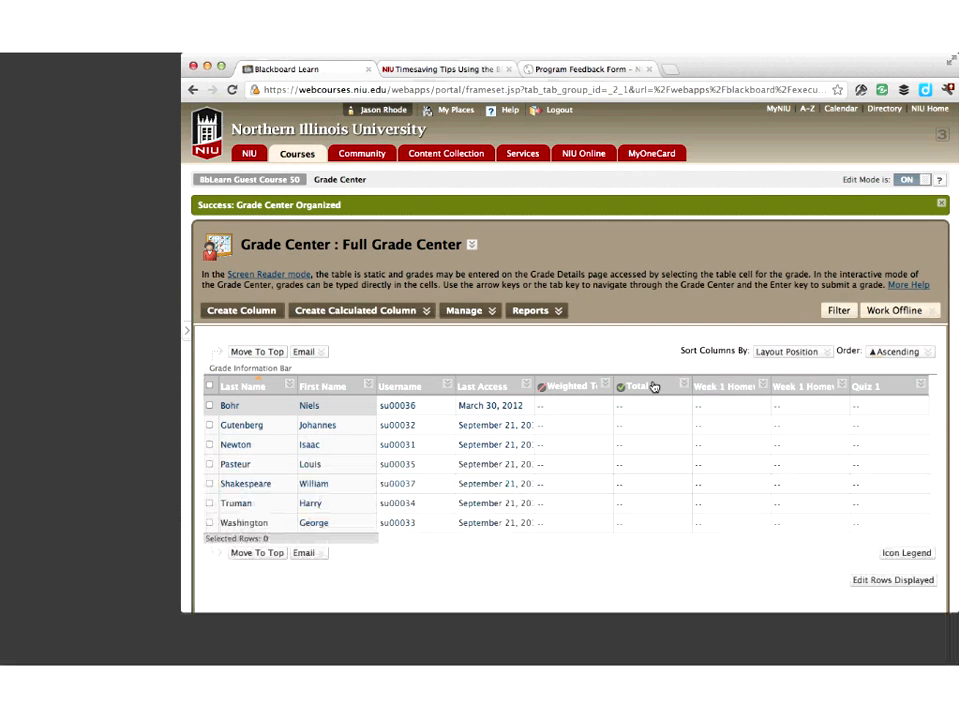
Log out and try to log in with the student test account's username and password
left_click(561, 113)
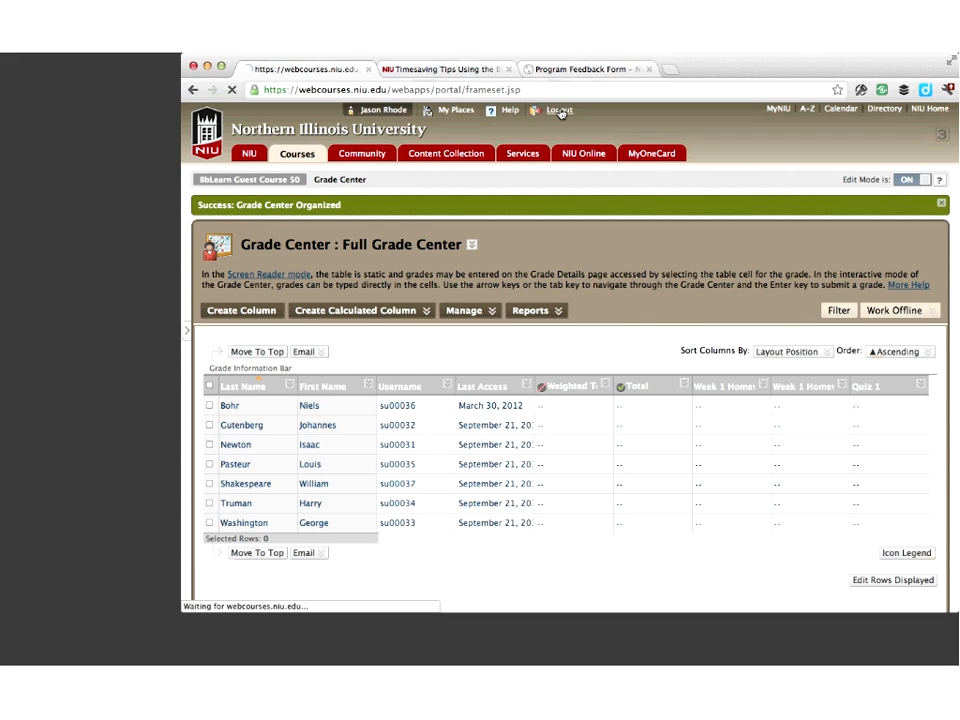
type("su")
key("Down")
key("Down")
key("Return")
key("Tab")
type("*******")
key("Return")
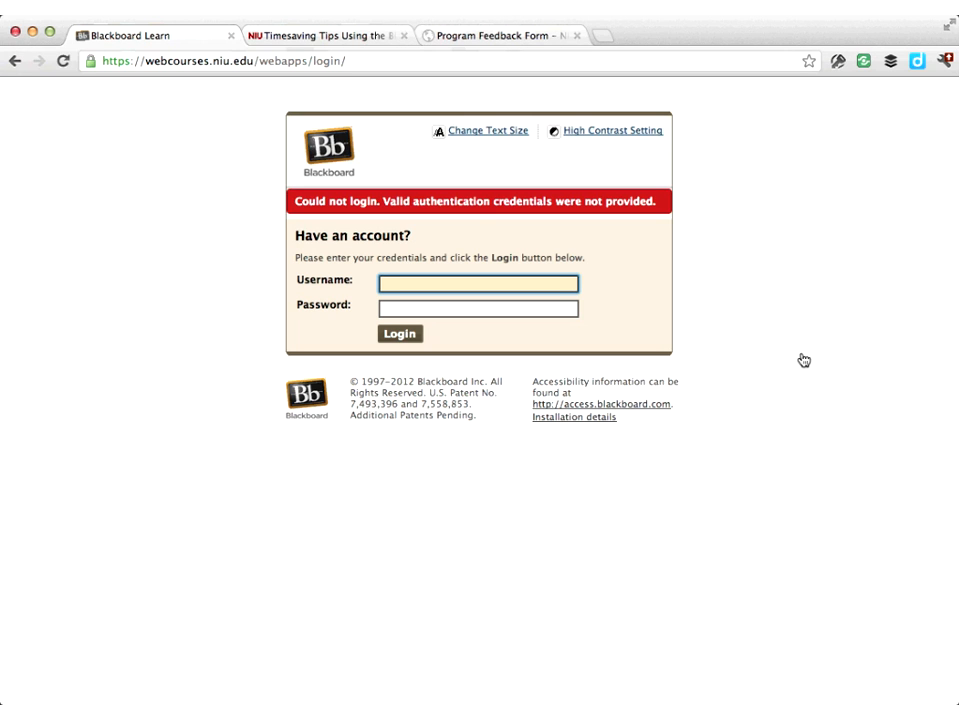
Log in again with the student test account's username and password
type("su")
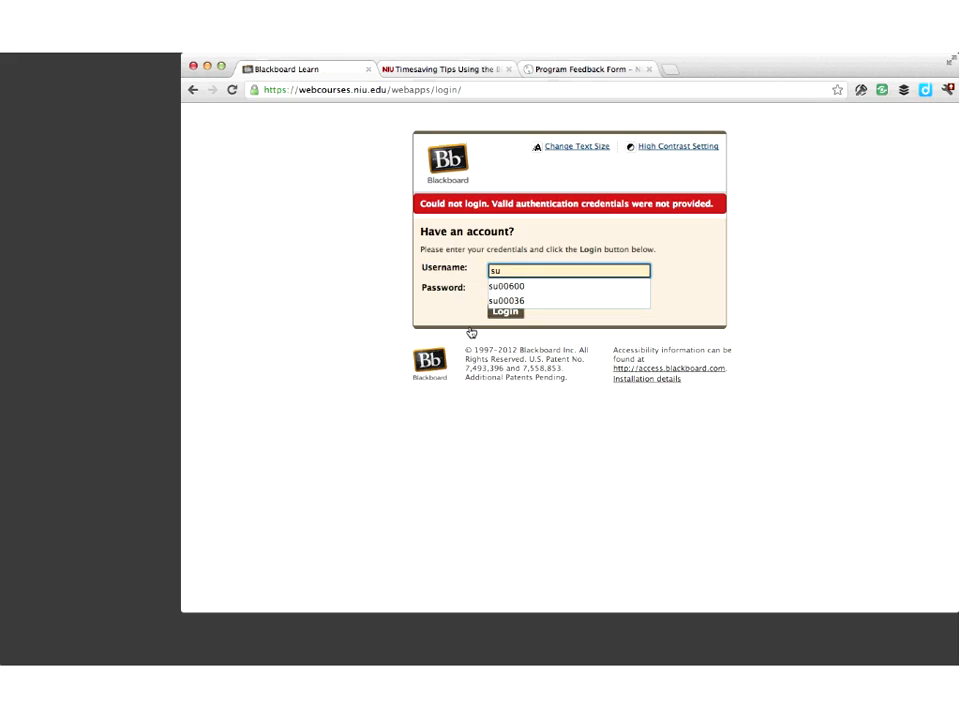
key("Down")
key("Down")
key("Return")
key("Tab")
type("********")
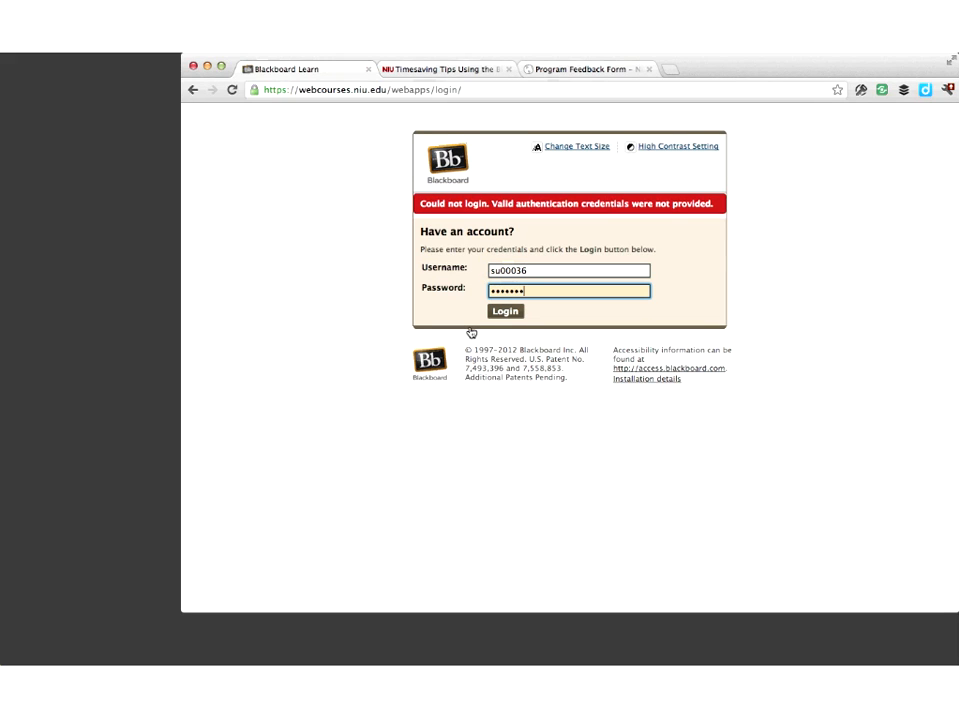
key("Return")
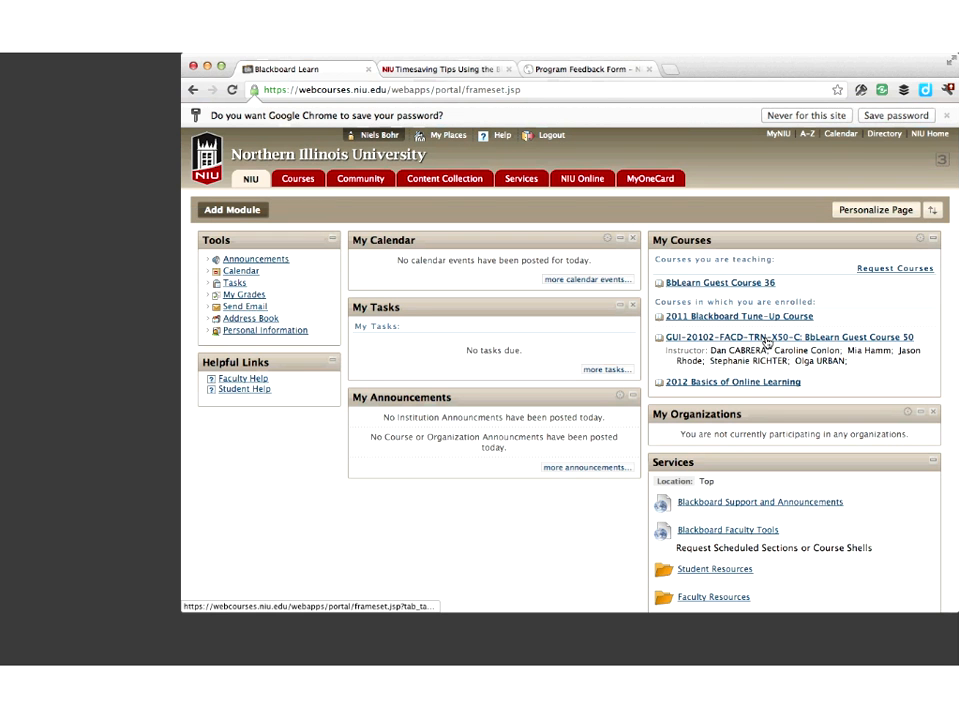
Open BbLearn Guest Course 50 and view the My Grades page as the student
left_click(767, 342)
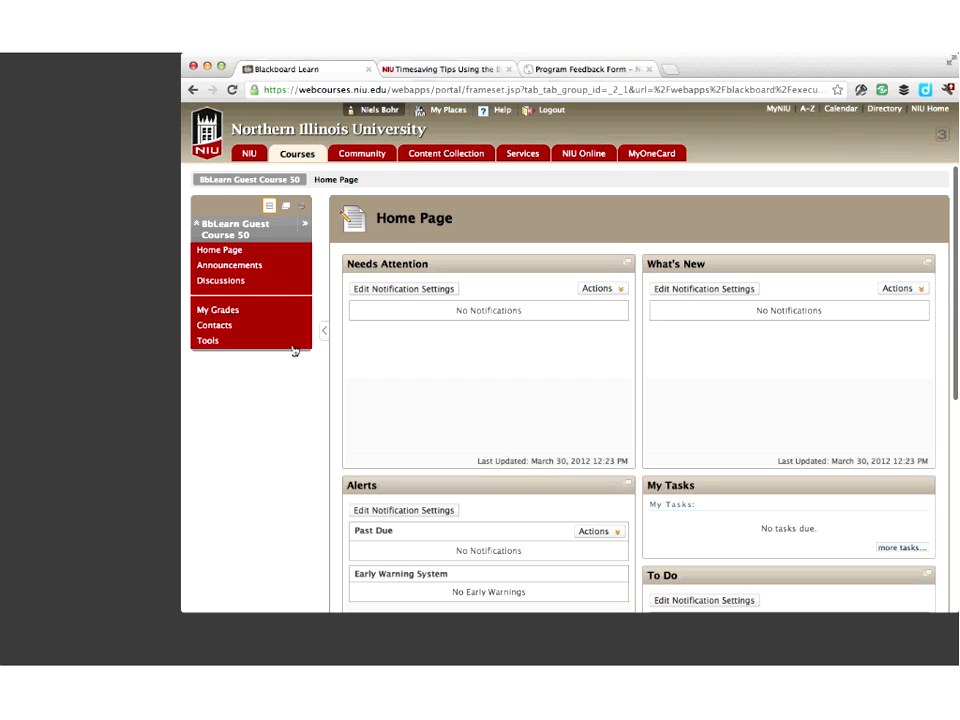
left_click(225, 315)
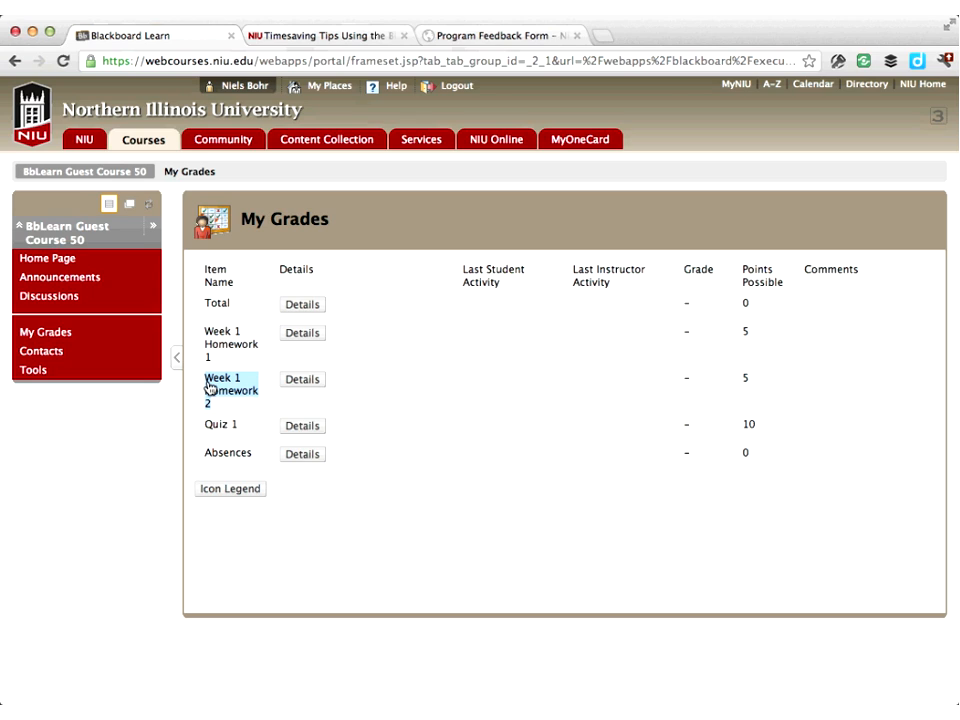
left_click(247, 401)
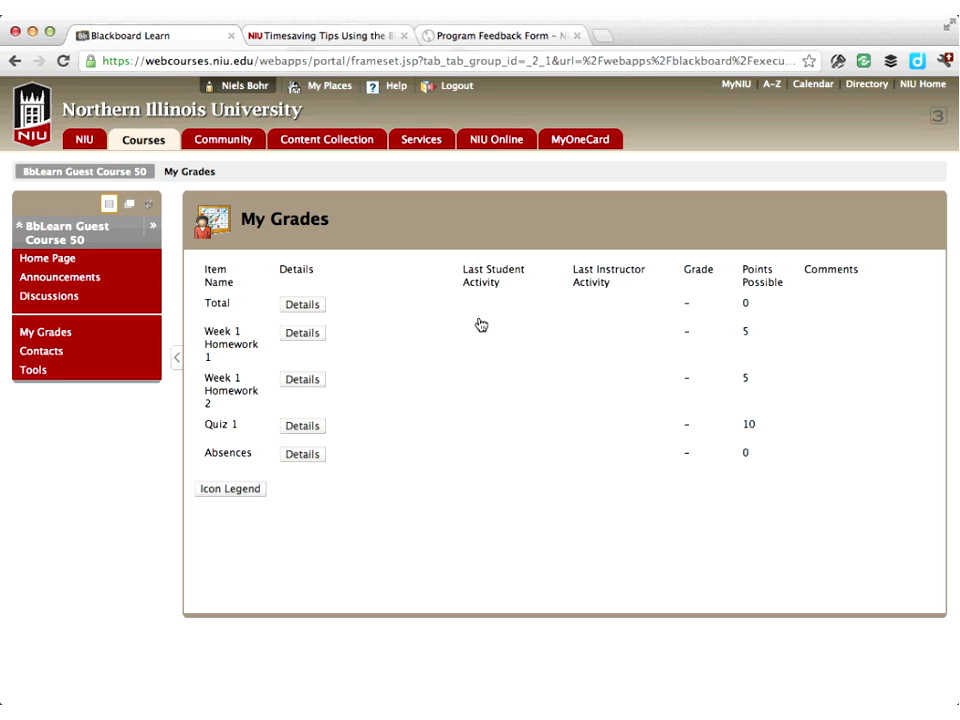
Log out and log back in with the instructor account's username and password
left_click(460, 87)
type("c90")
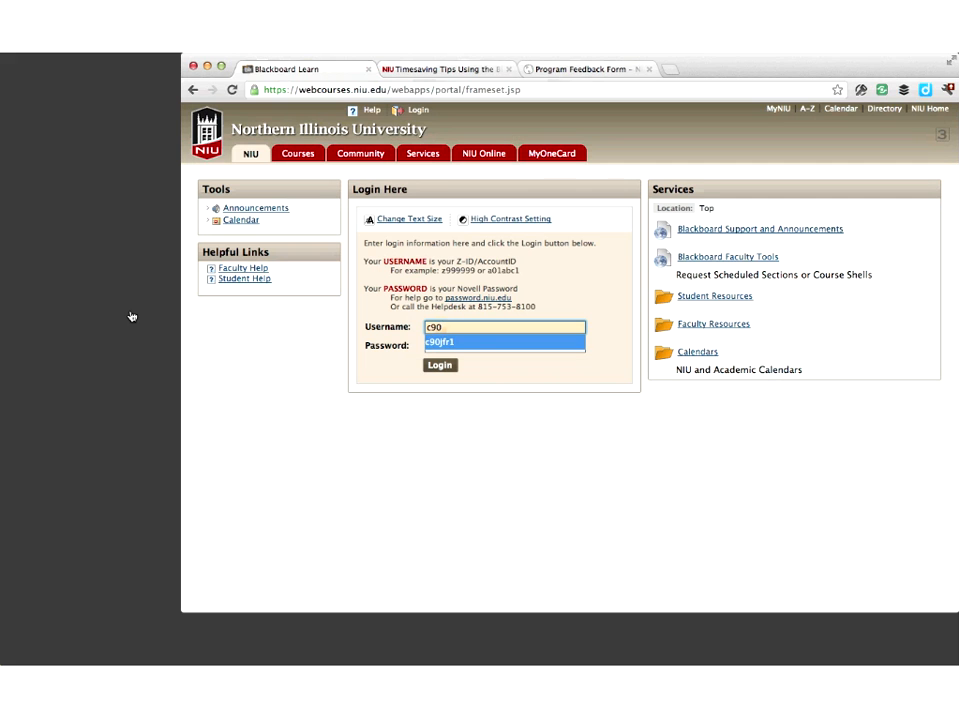
key("Tab")
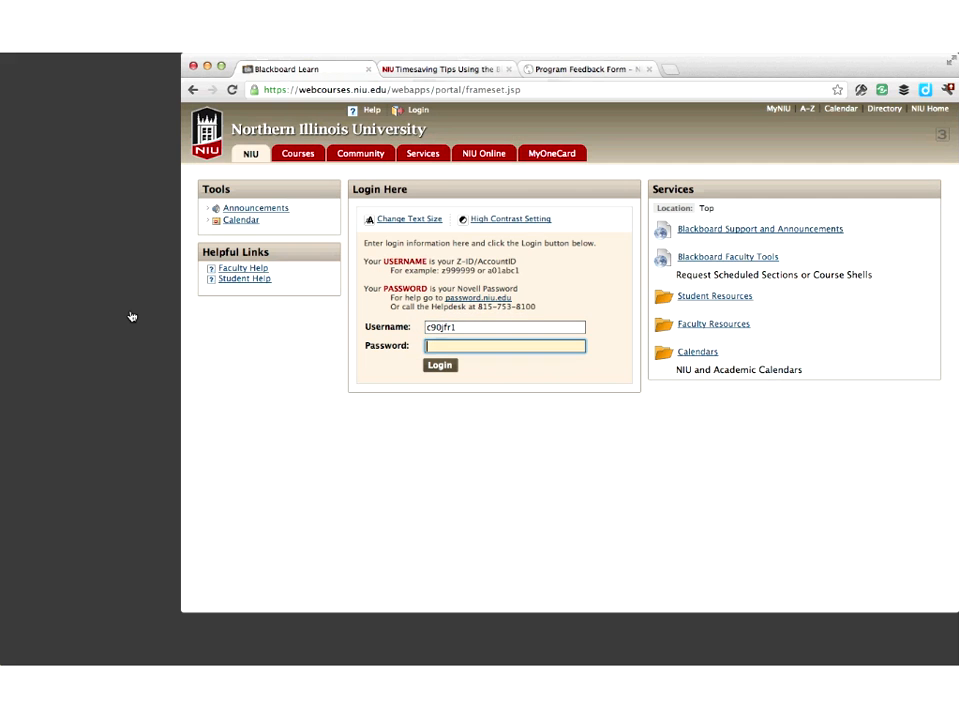
type("******")
key("BackSpace")
key("BackSpace")
key("BackSpace")
key("BackSpace")
key("BackSpace")
key("BackSpace")
type("*********")
key("Return")
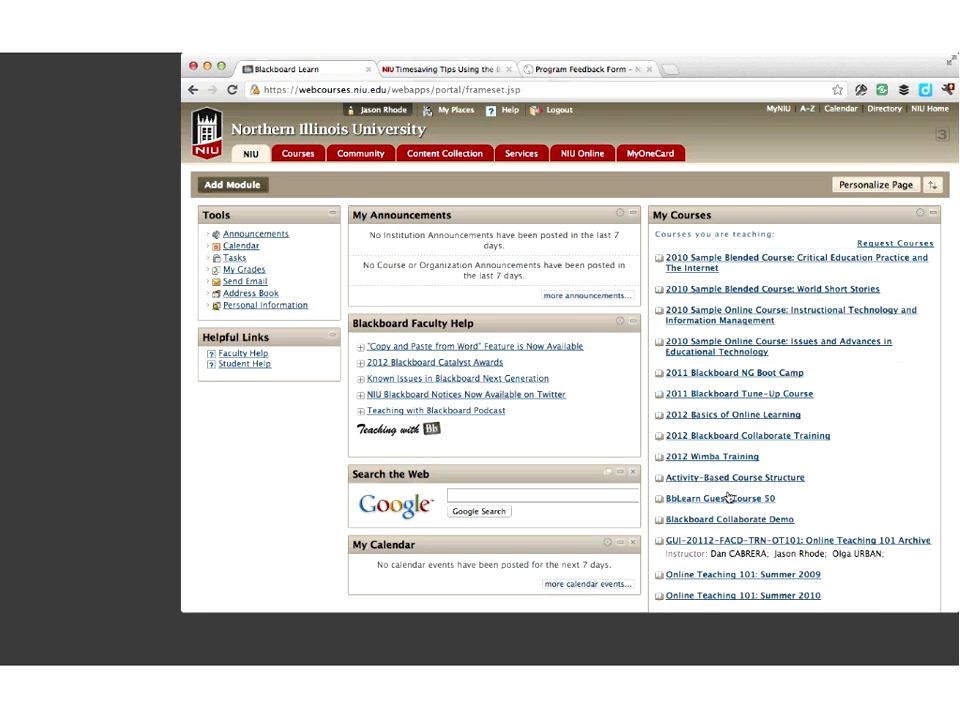
Open BbLearn Guest Course 50 and go to its Full Grade Center
left_click(723, 502)
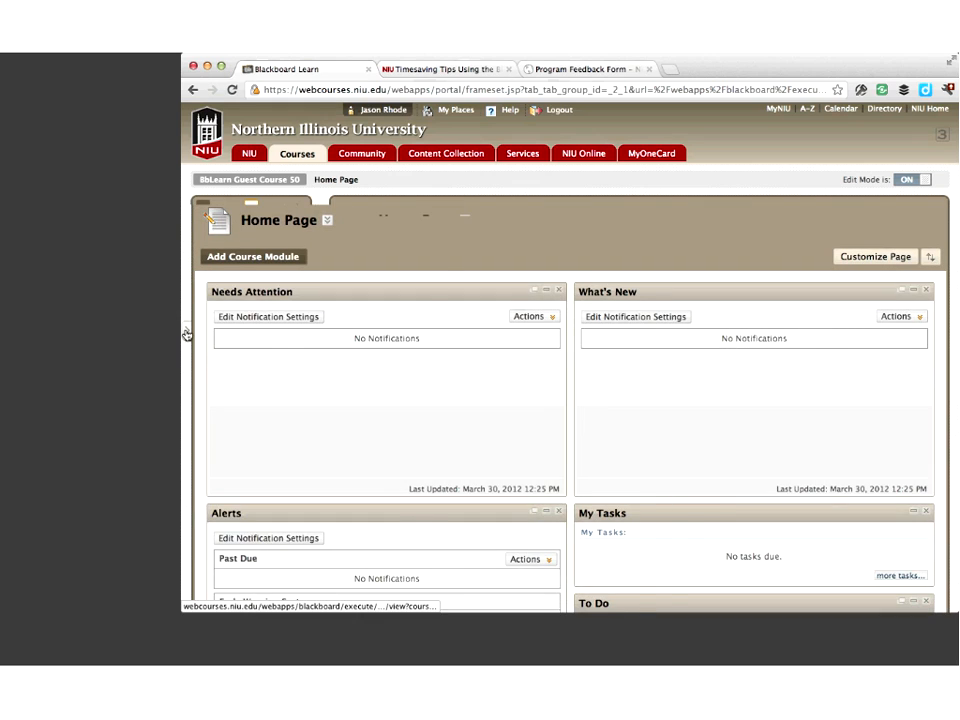
left_click(186, 332)
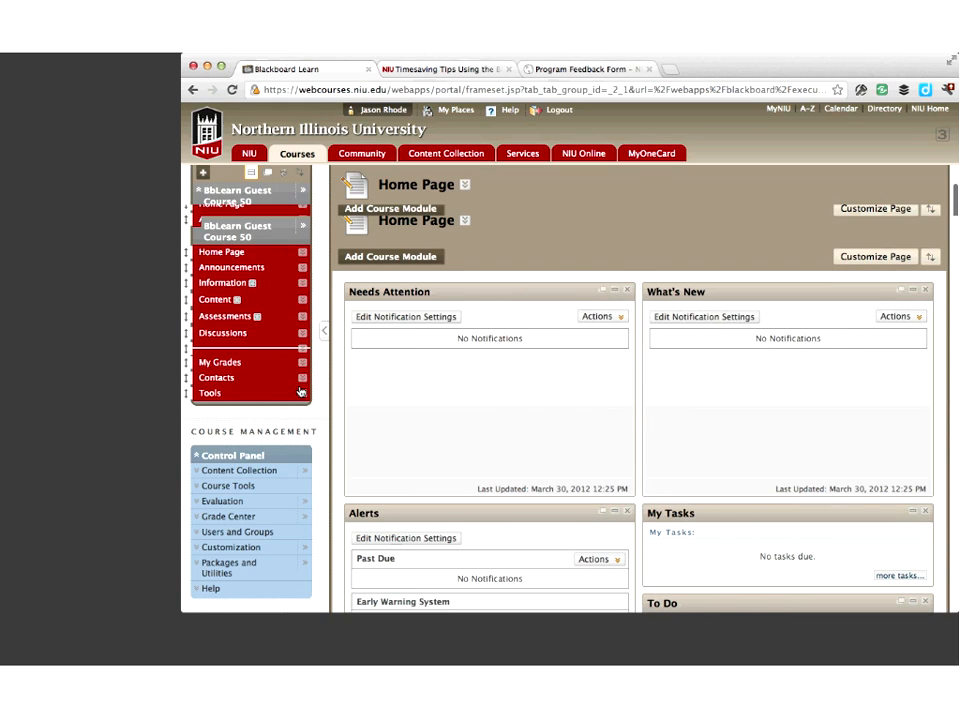
scroll(300, 392, "down", 1)
left_click(235, 438)
left_click(240, 466)
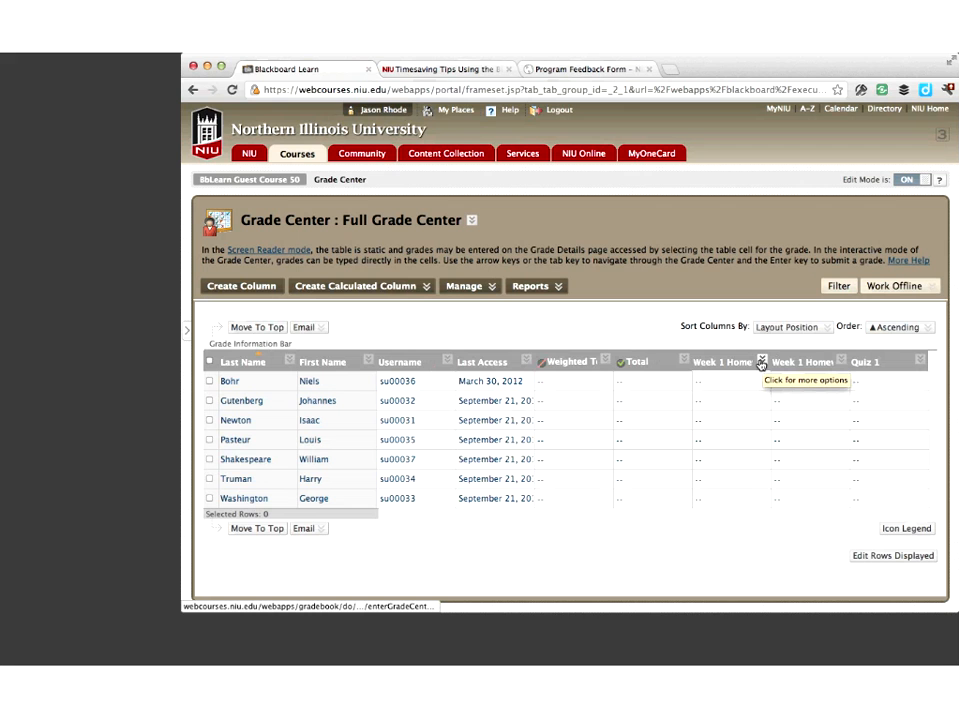
Set the Week 1 Homework 1 column's Grade Center display name to Homework 1 and submit
left_click(760, 362)
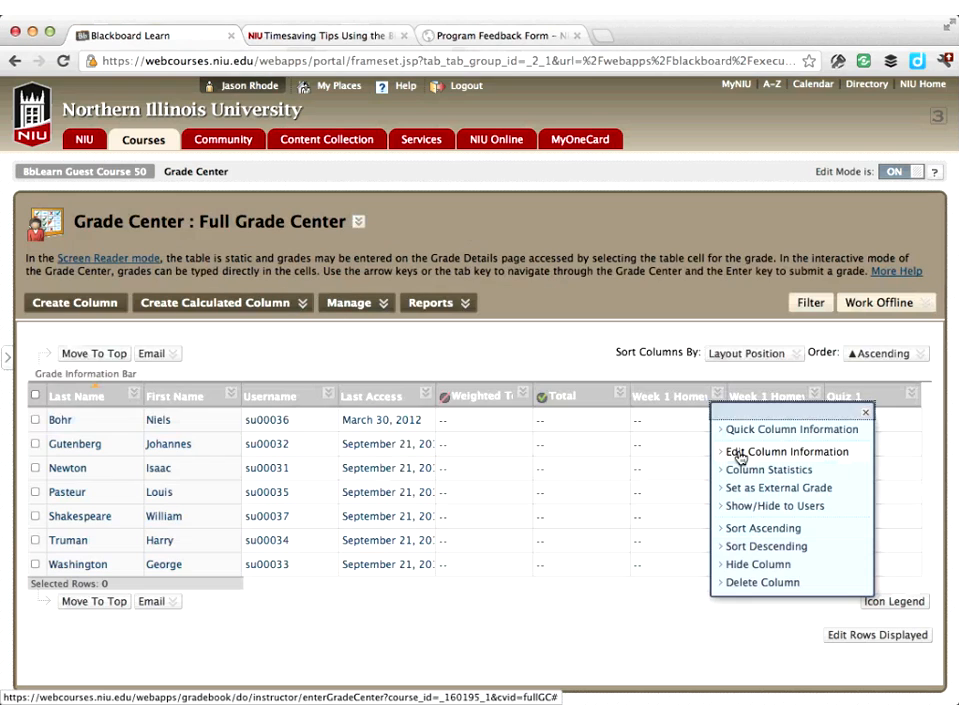
left_click(740, 453)
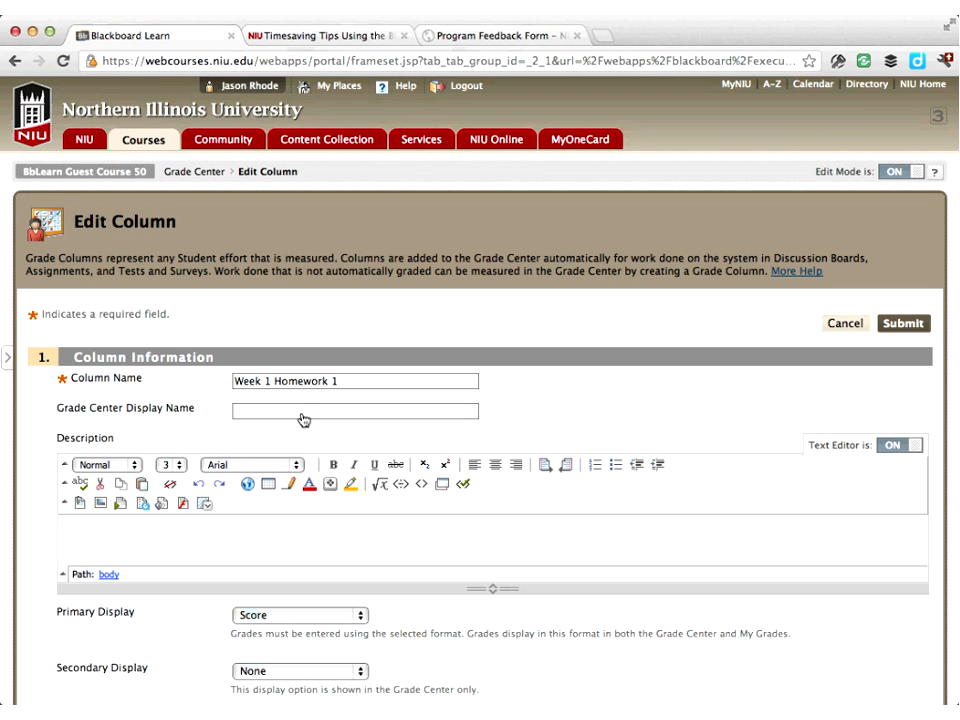
left_click(303, 419)
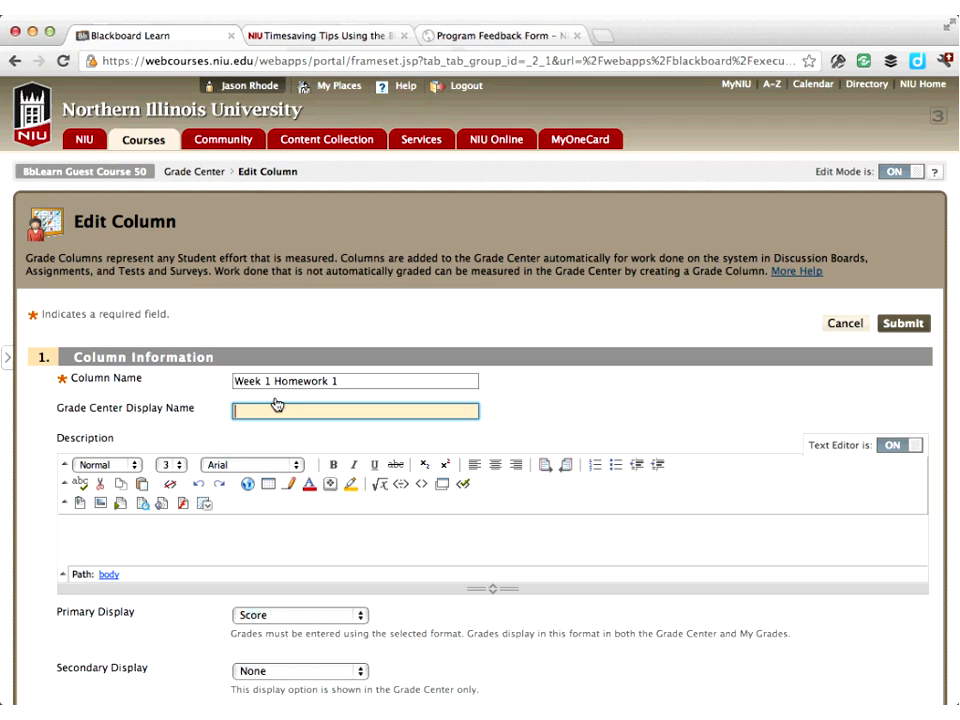
left_click_drag(236, 382, 368, 386)
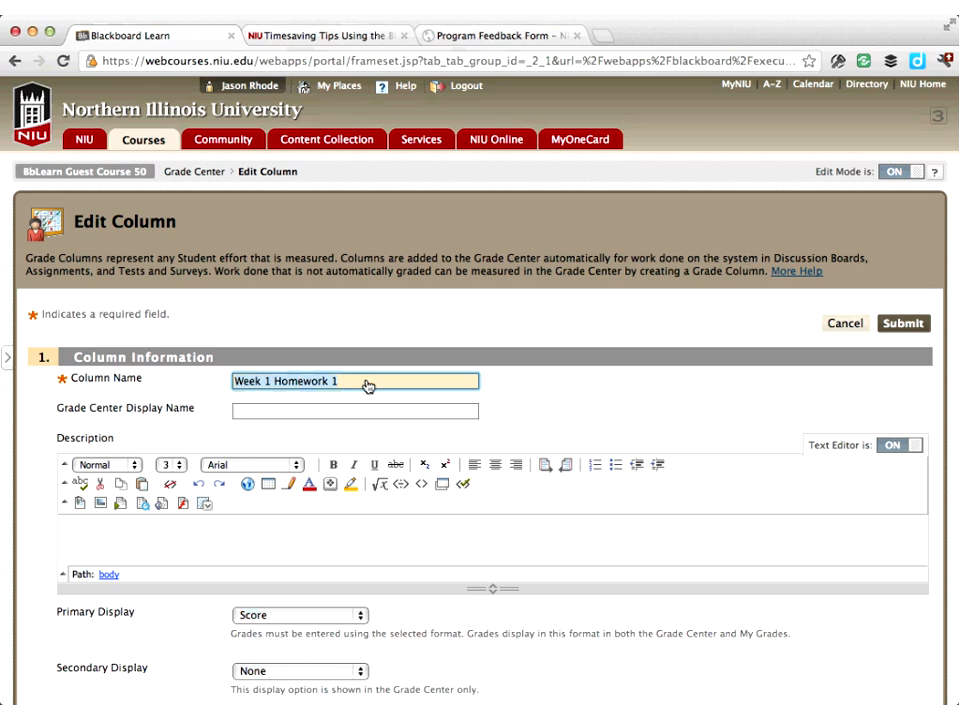
left_click(345, 416)
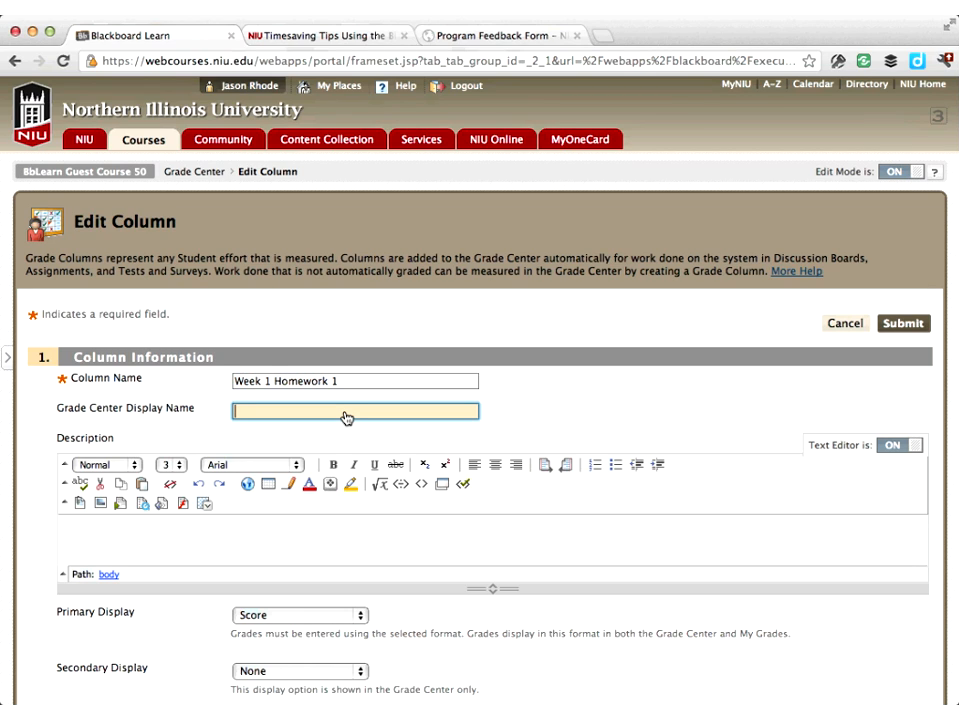
type("Homework 1")
left_click(905, 324)
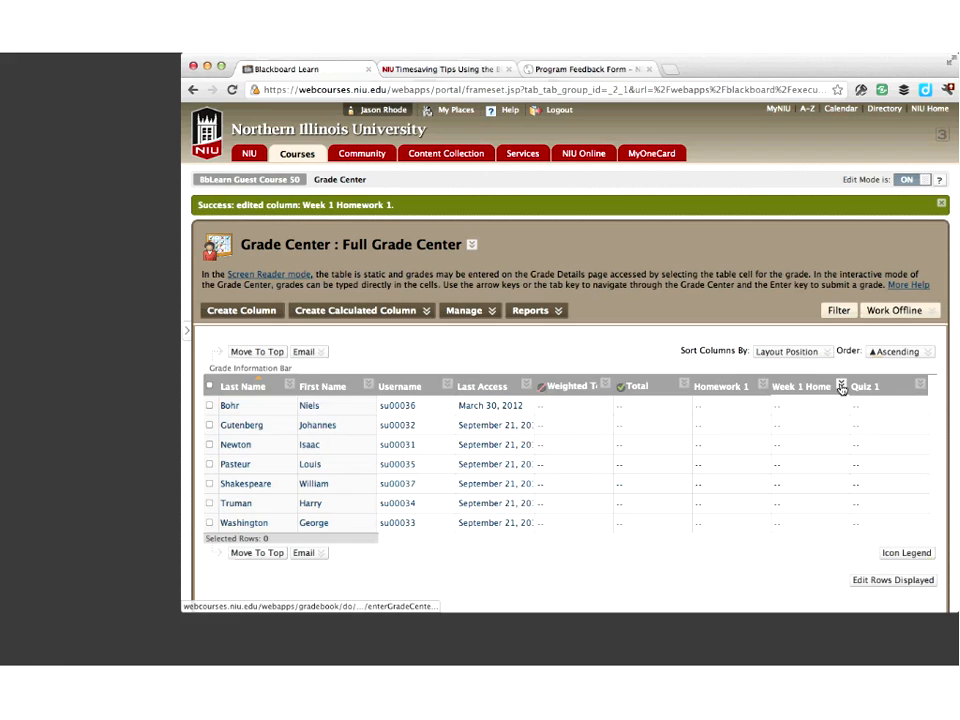
Set the Week 1 Homework 2 column's Grade Center display name to Homework 2 and submit
left_click(814, 427)
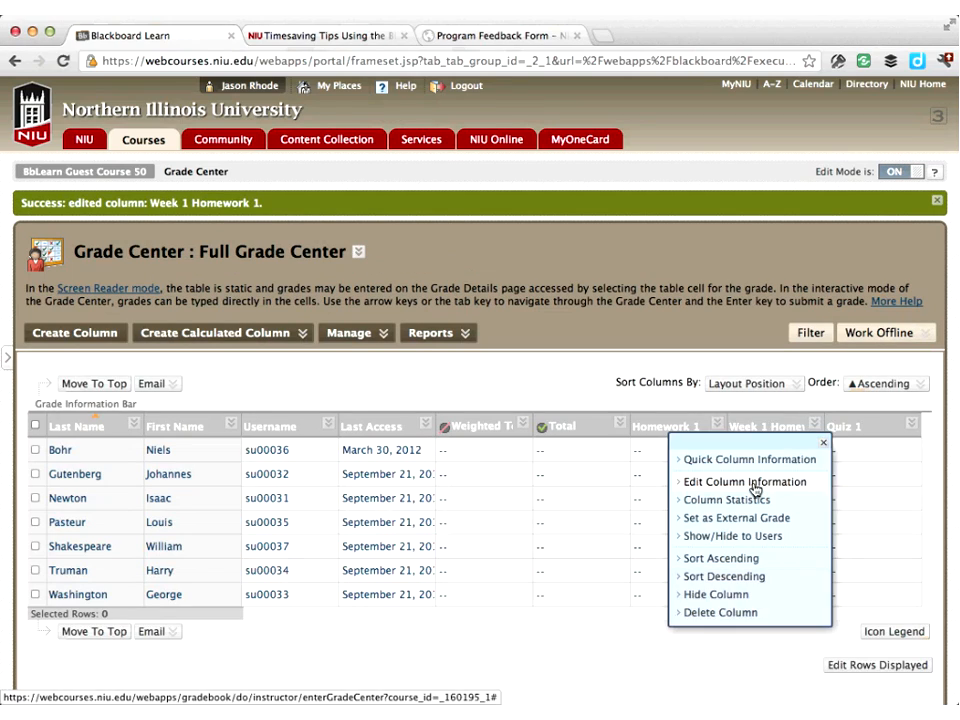
left_click(790, 432)
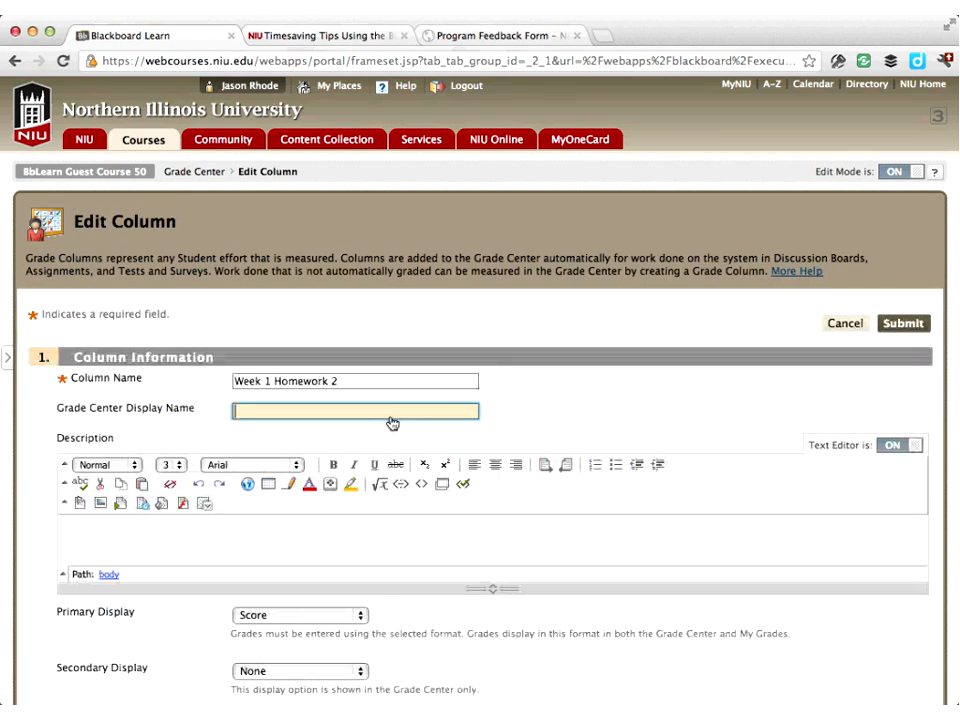
type("Homework 2")
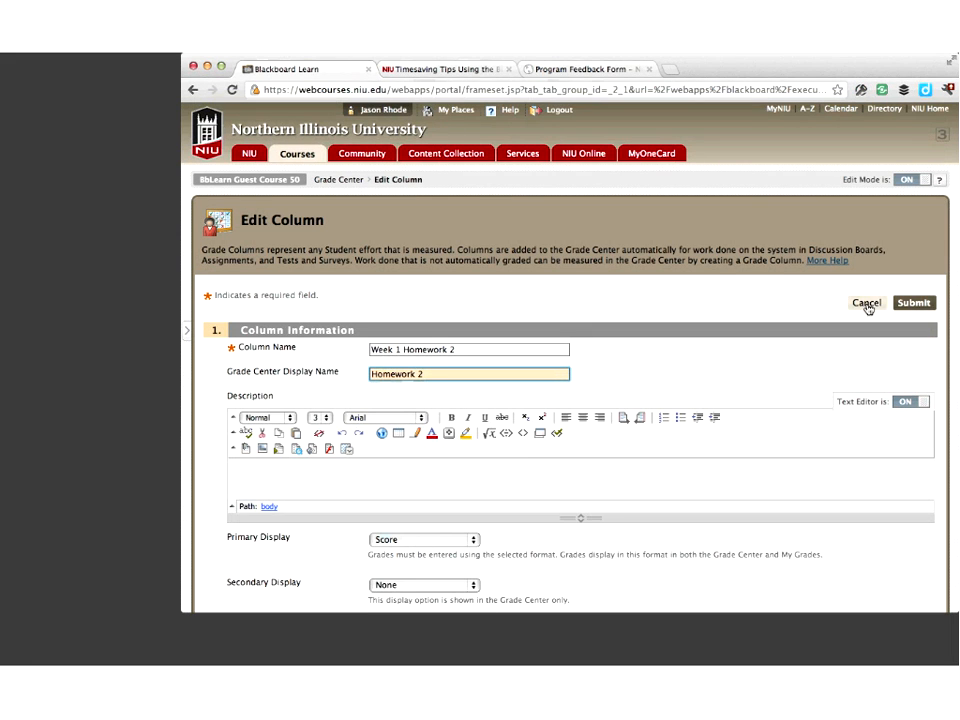
left_click(910, 306)
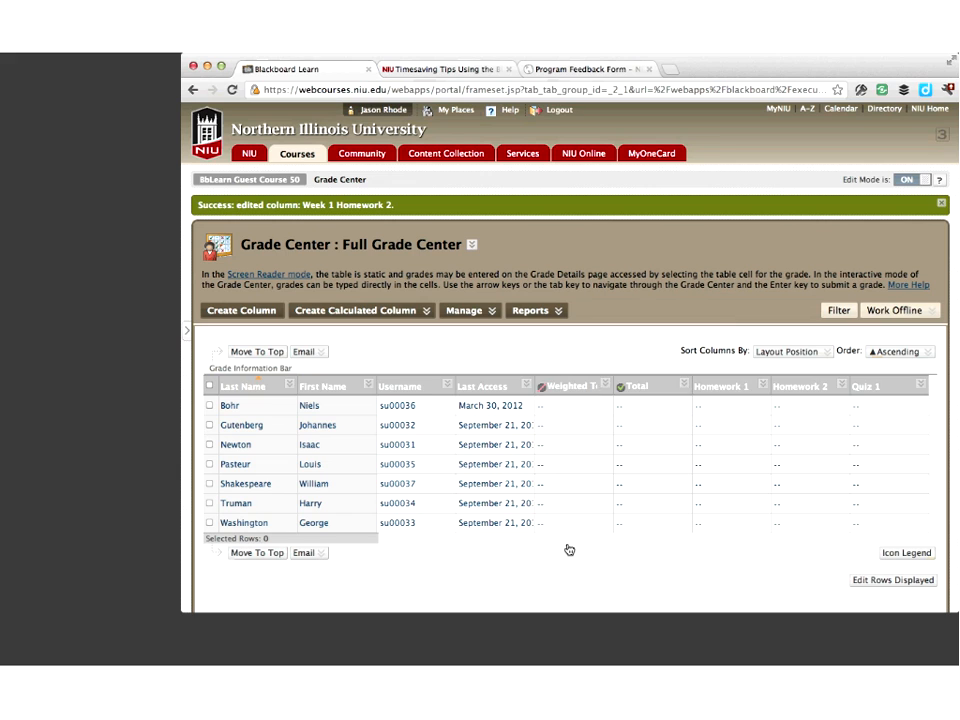
In Column Organization, move Absences to the top and Total (External Grade) and Weighted Total to the bottom, then submit
scroll(670, 540, "right", 2)
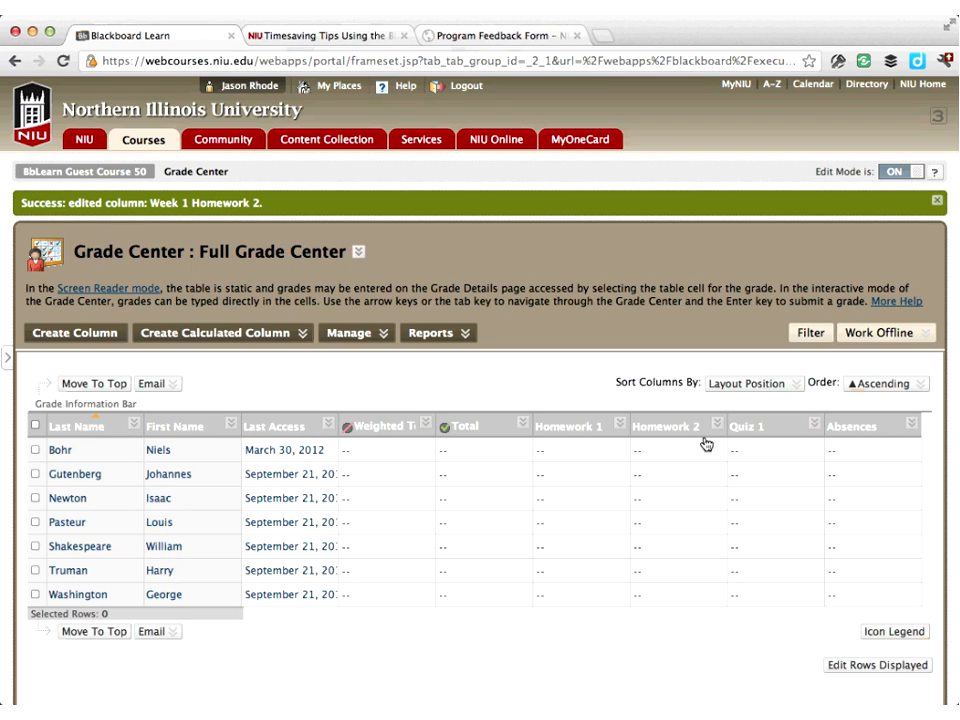
left_click(379, 338)
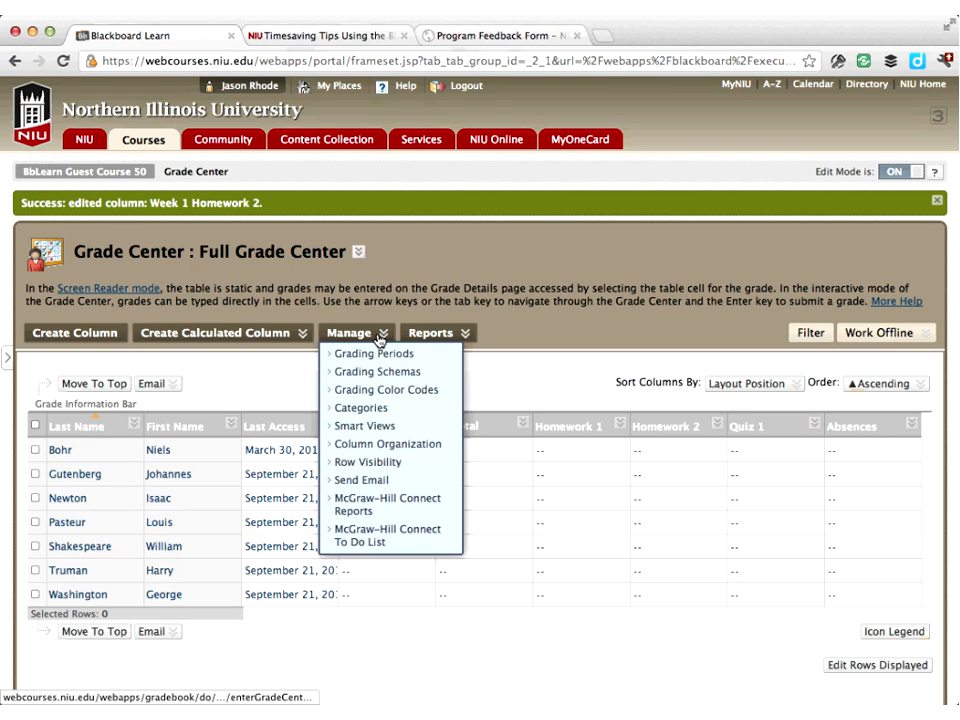
left_click(406, 446)
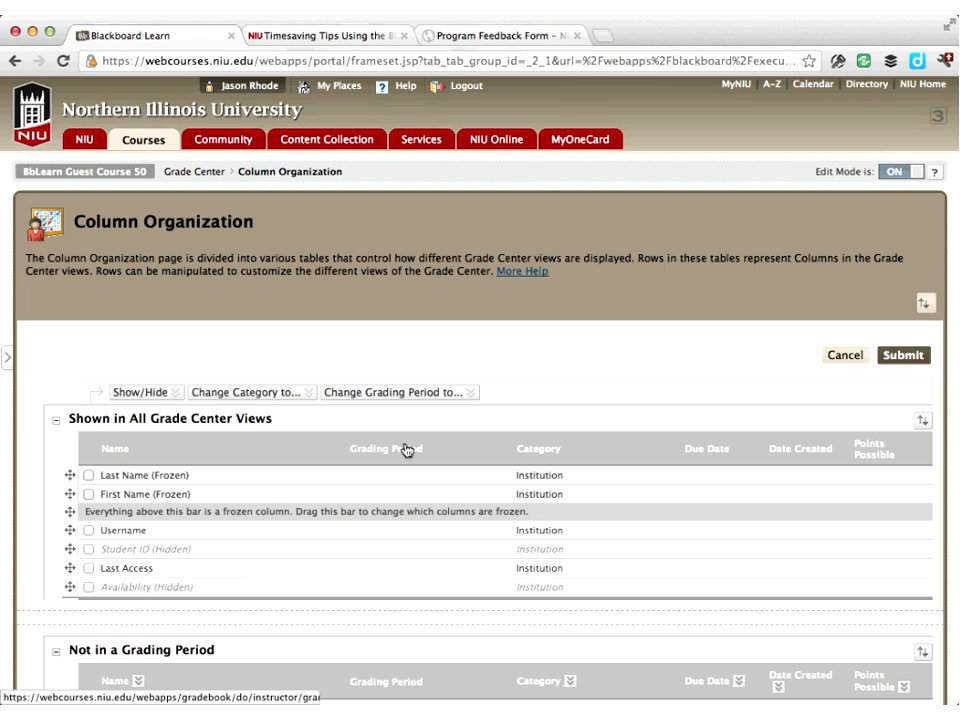
scroll(406, 449, "down", 3)
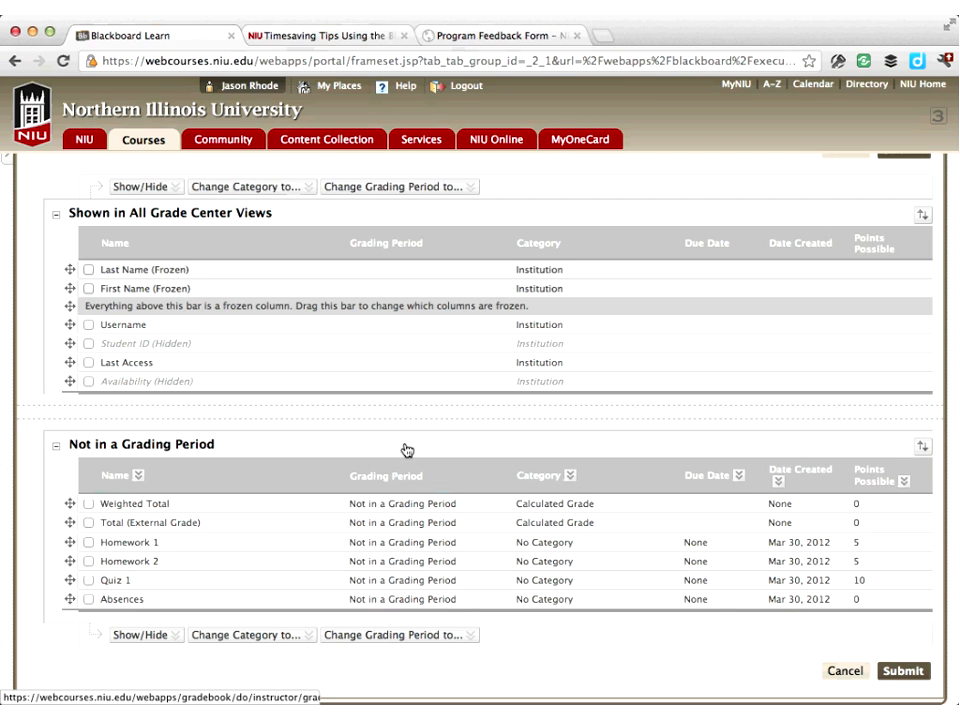
left_click(178, 633)
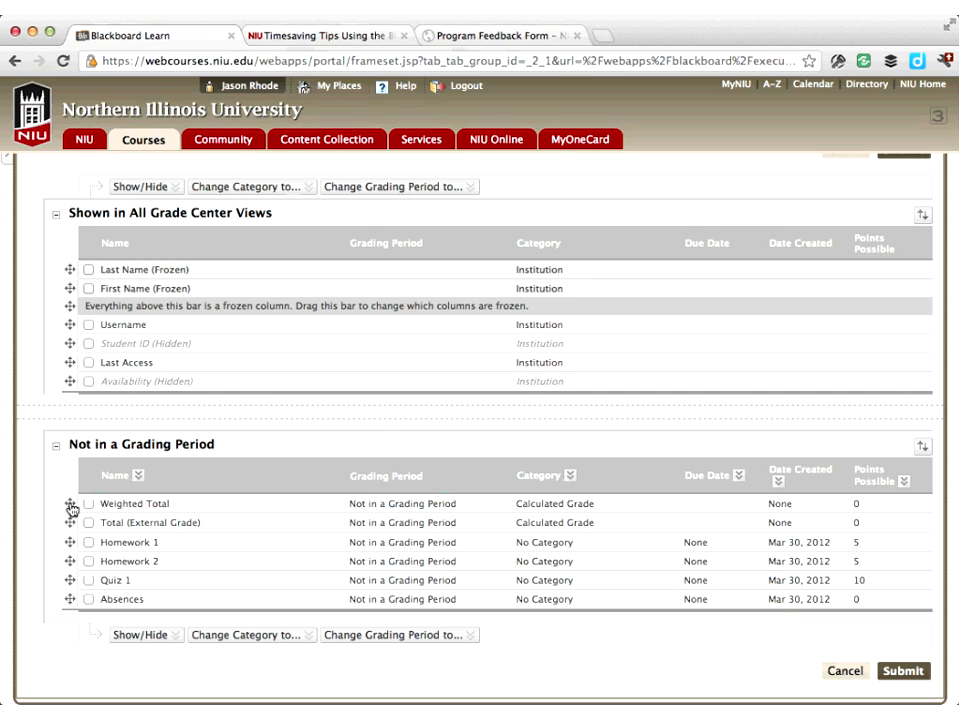
left_click_drag(71, 510, 77, 606)
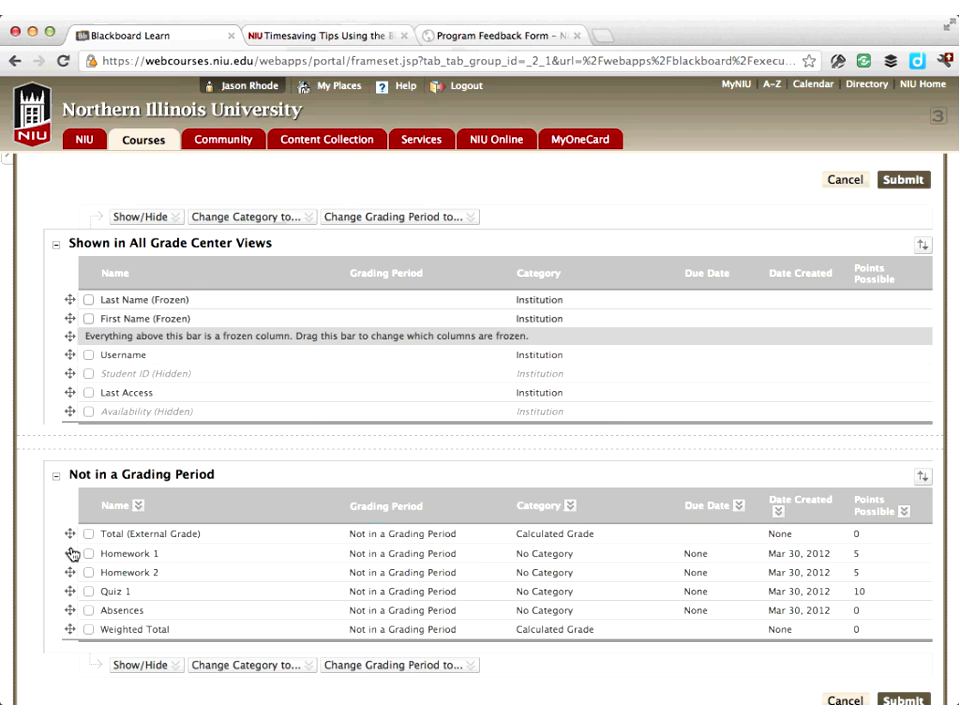
left_click_drag(70, 540, 73, 617)
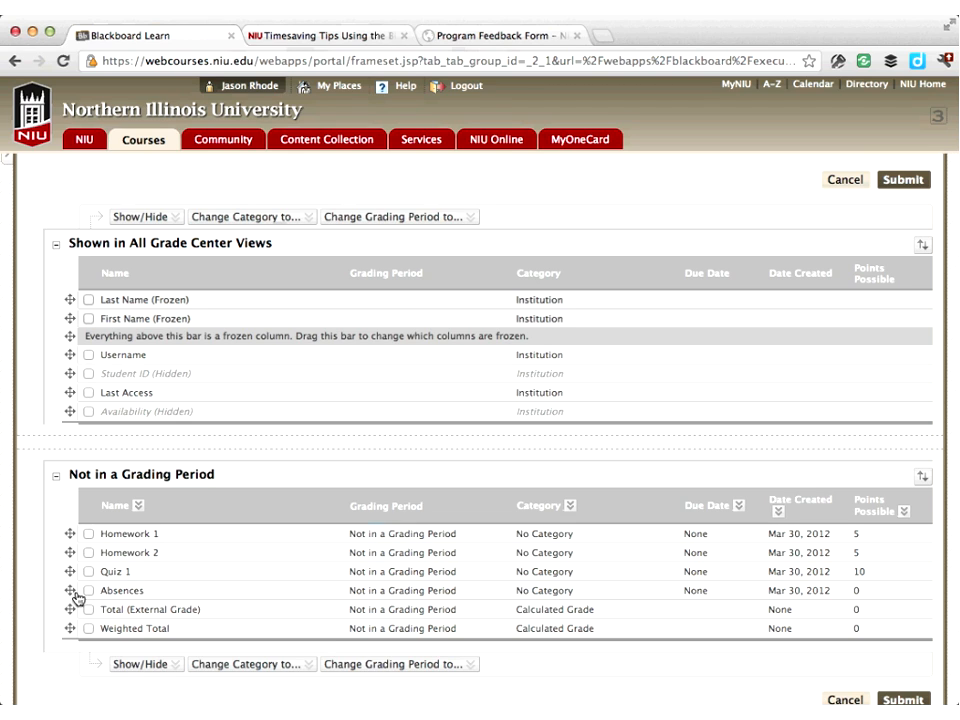
left_click_drag(69, 596, 75, 537)
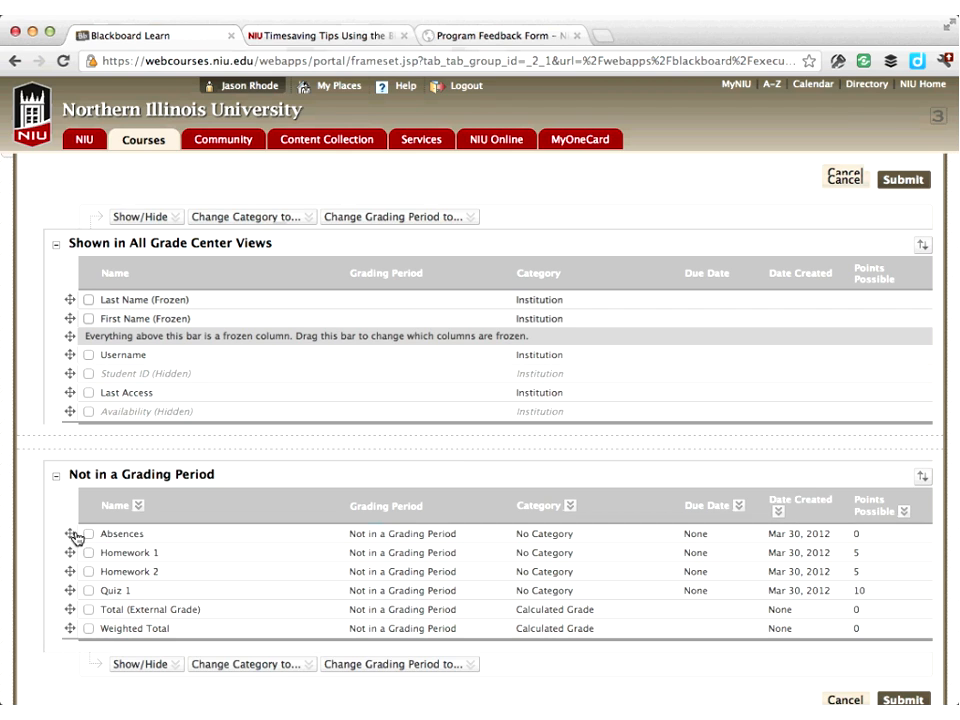
scroll(75, 537, "down", 1)
left_click(900, 671)
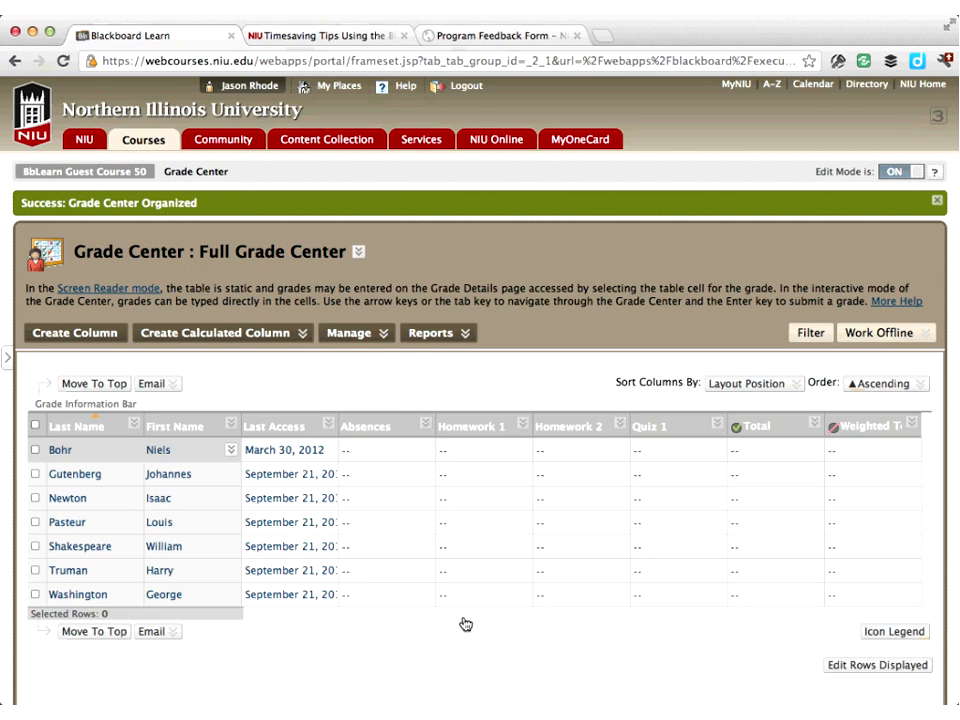
Create a new grade column named Homework 3 worth 5 points possible
left_click(108, 339)
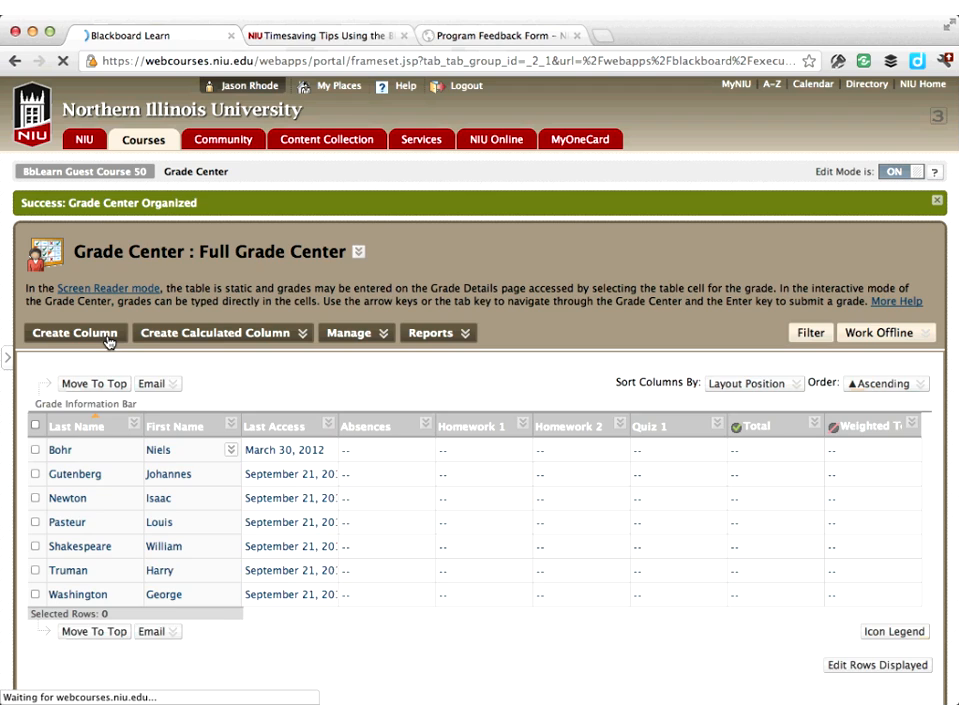
type("Homework 3")
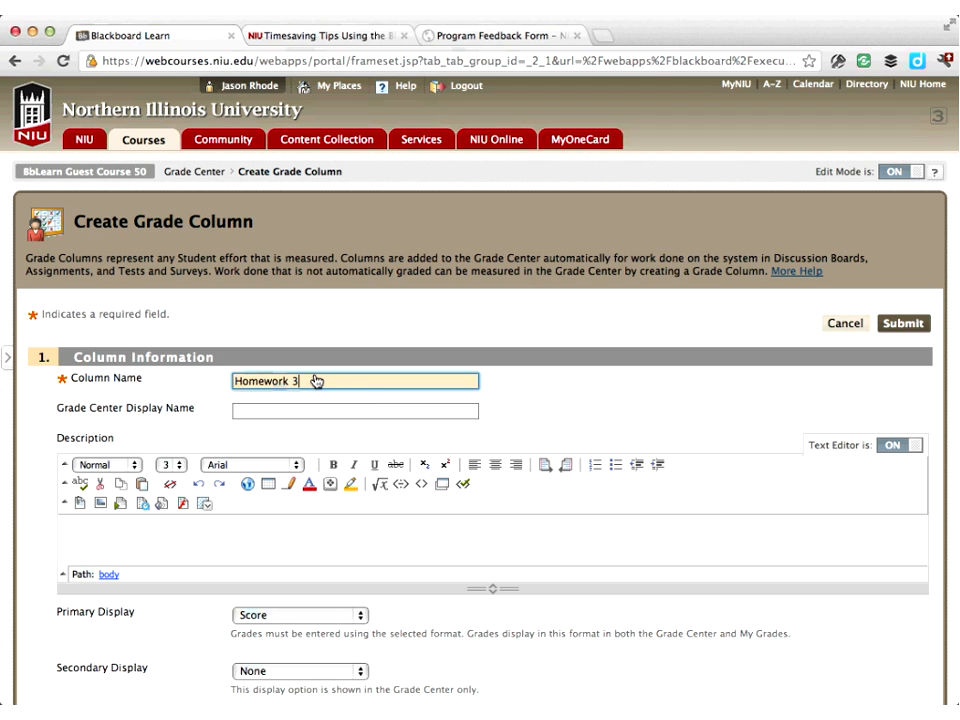
scroll(300, 400, "down", 5)
left_click(257, 412)
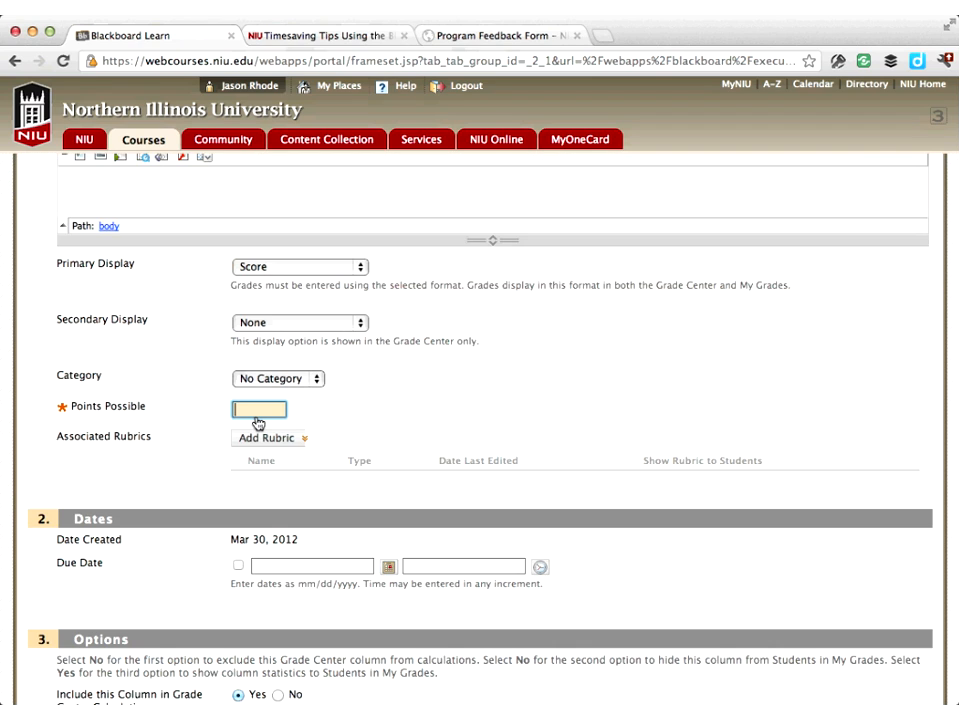
type("5")
left_click(414, 426)
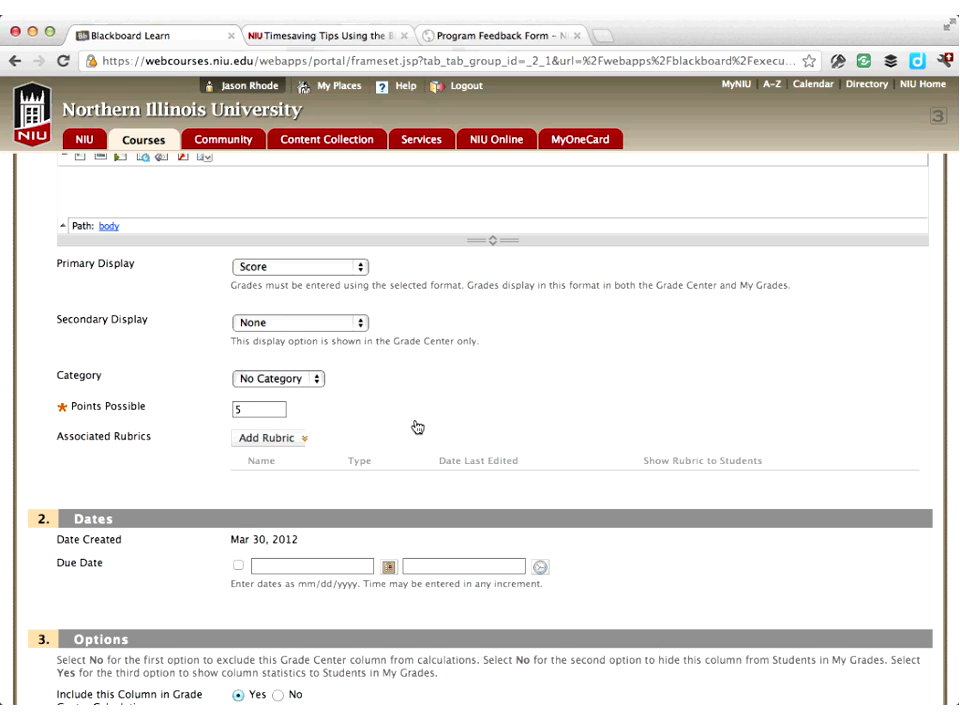
scroll(420, 429, "down", 3)
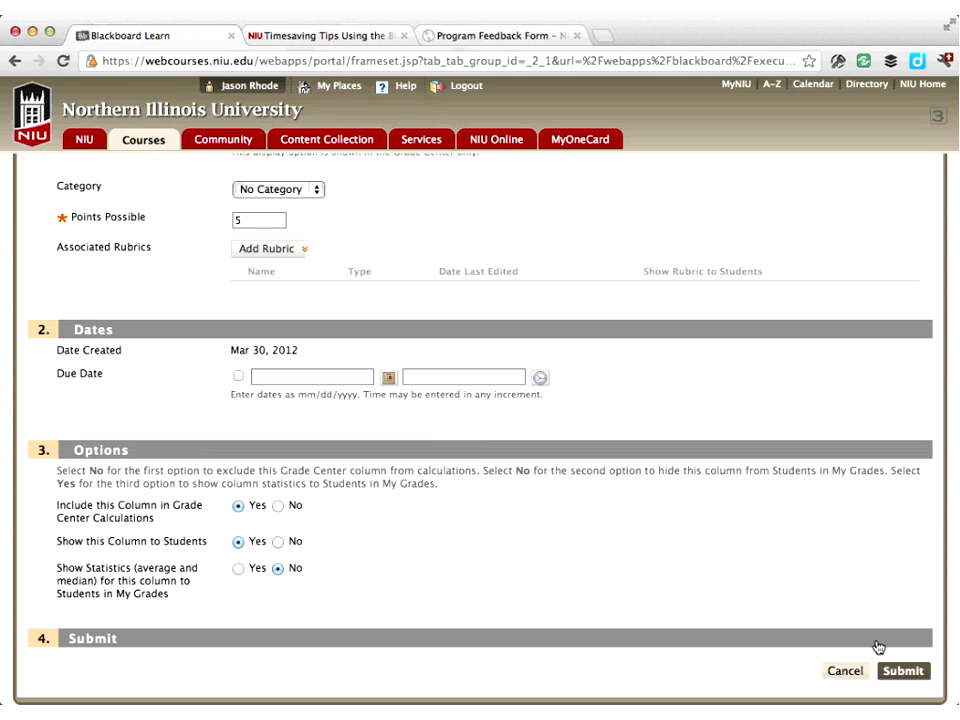
left_click(905, 670)
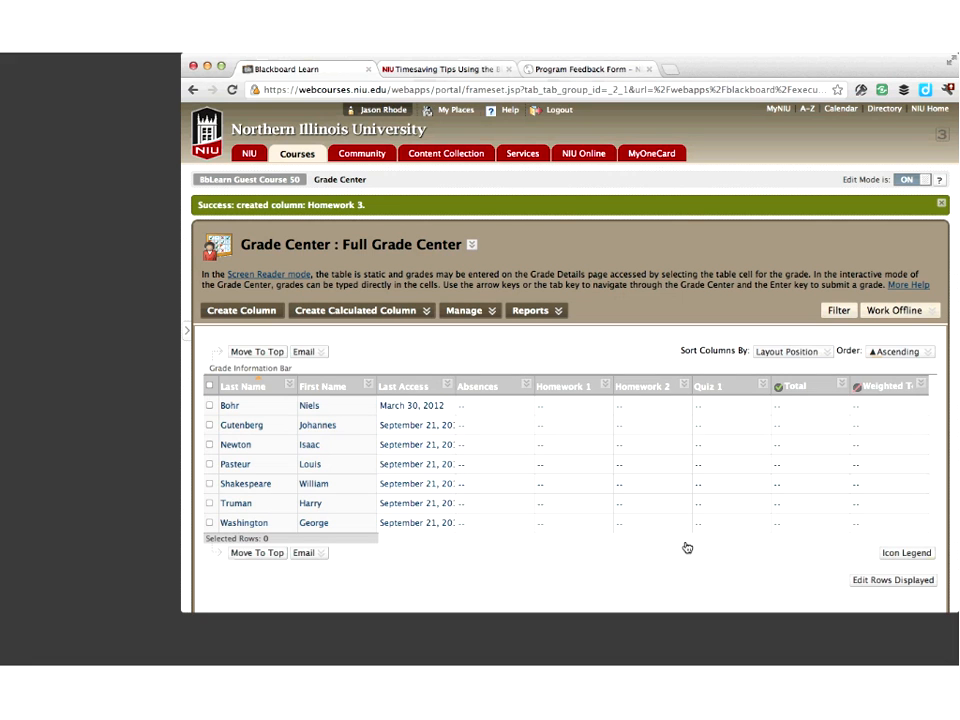
In Column Organization, freeze the Absences column and move Homework 3 above Total (External Grade), then submit
scroll(686, 549, "right", 3)
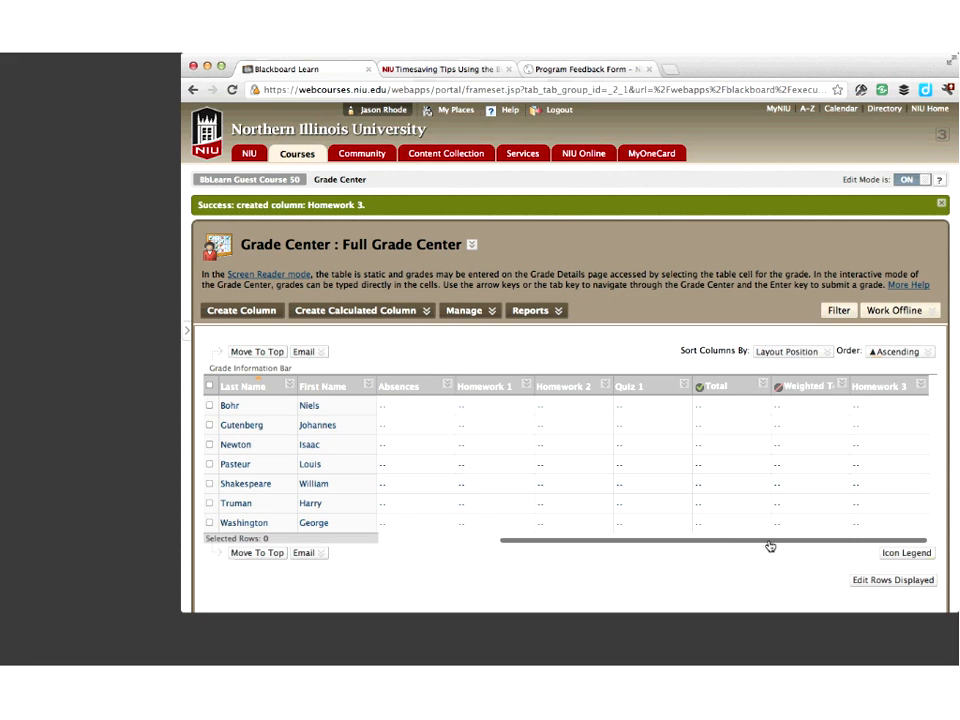
scroll(700, 538, "left", 3)
scroll(760, 535, "right", 3)
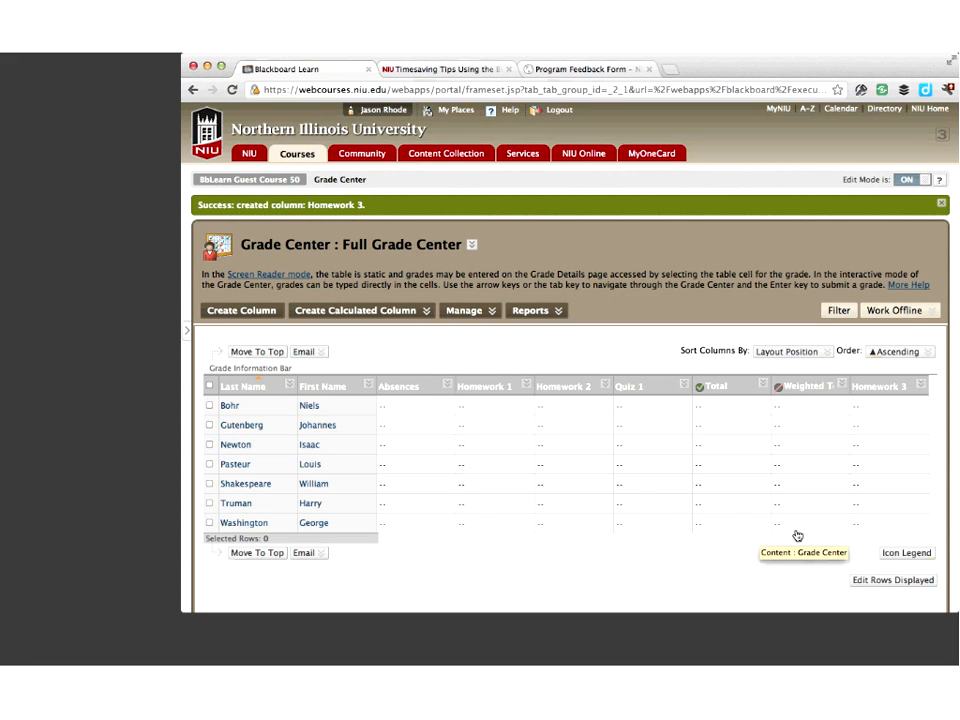
scroll(700, 527, "left", 3)
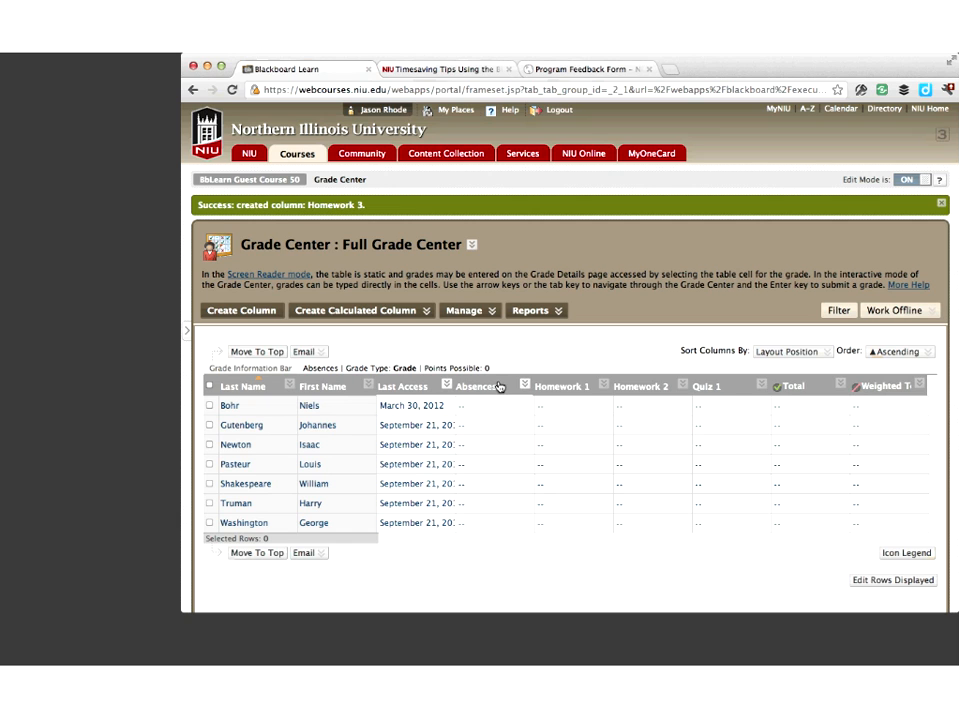
left_click(486, 315)
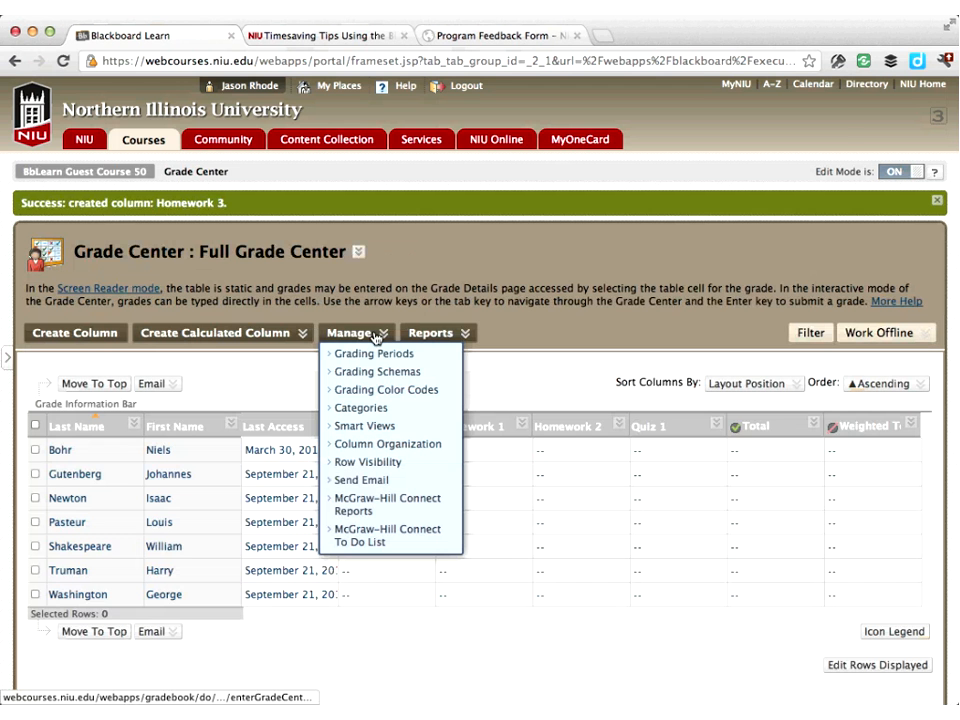
left_click(378, 443)
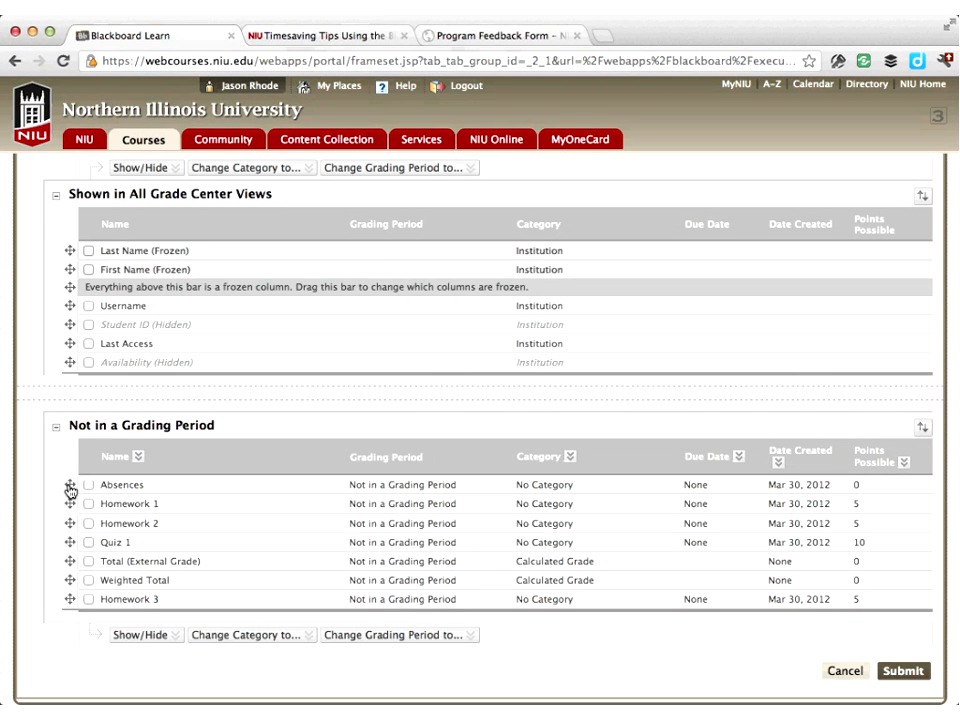
left_click_drag(70, 489, 85, 290)
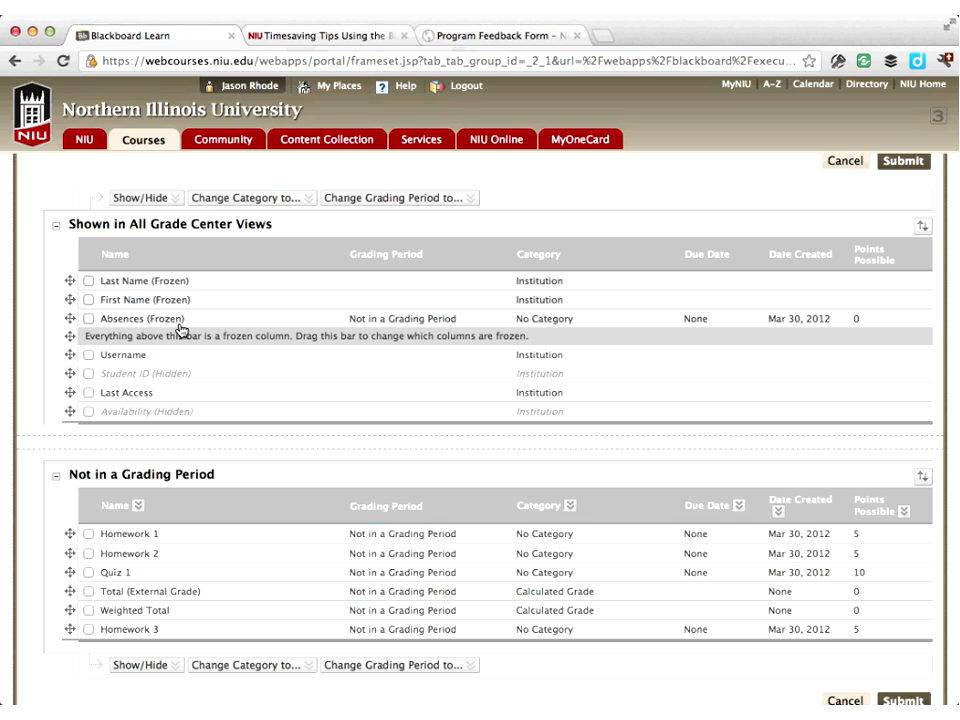
scroll(182, 328, "down", 1)
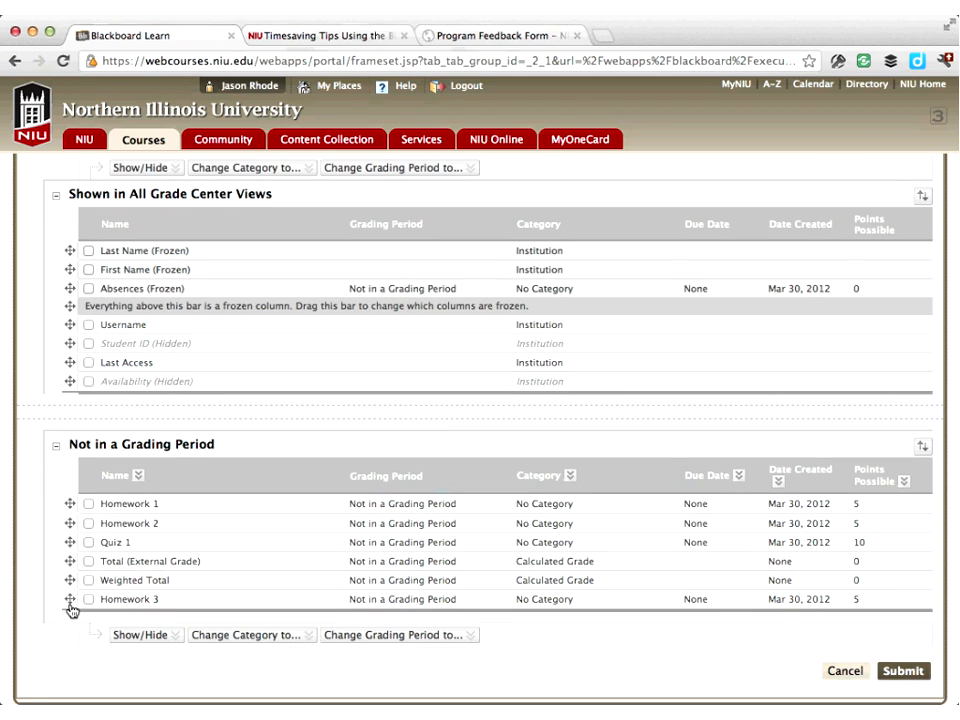
left_click_drag(70, 606, 140, 573)
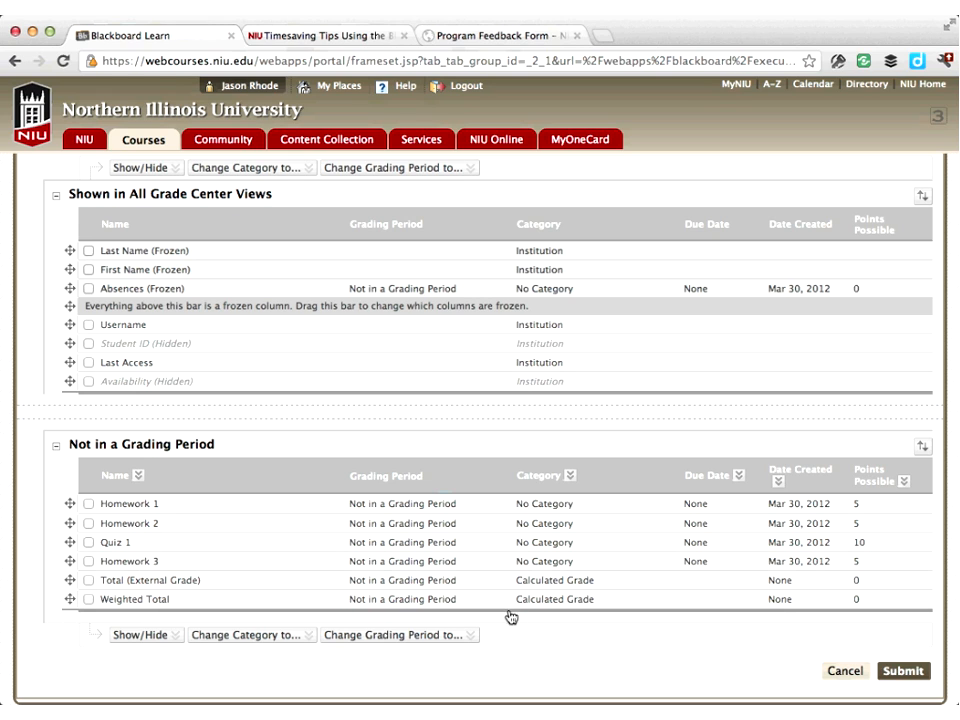
left_click(903, 673)
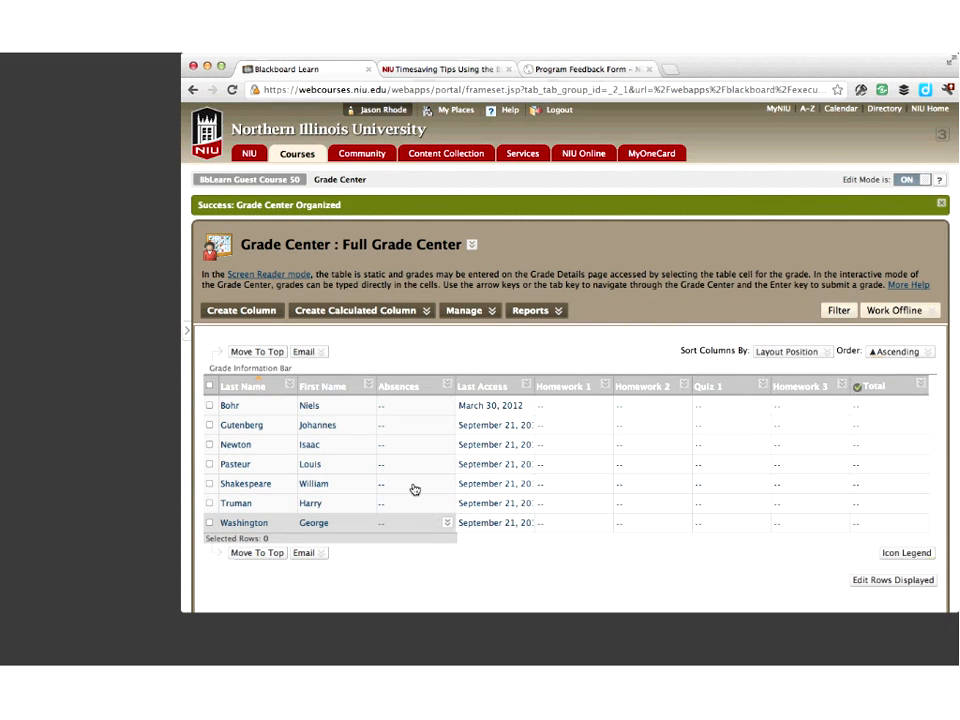
Create a new Grade Center category named Homework
left_click_drag(609, 543, 540, 544)
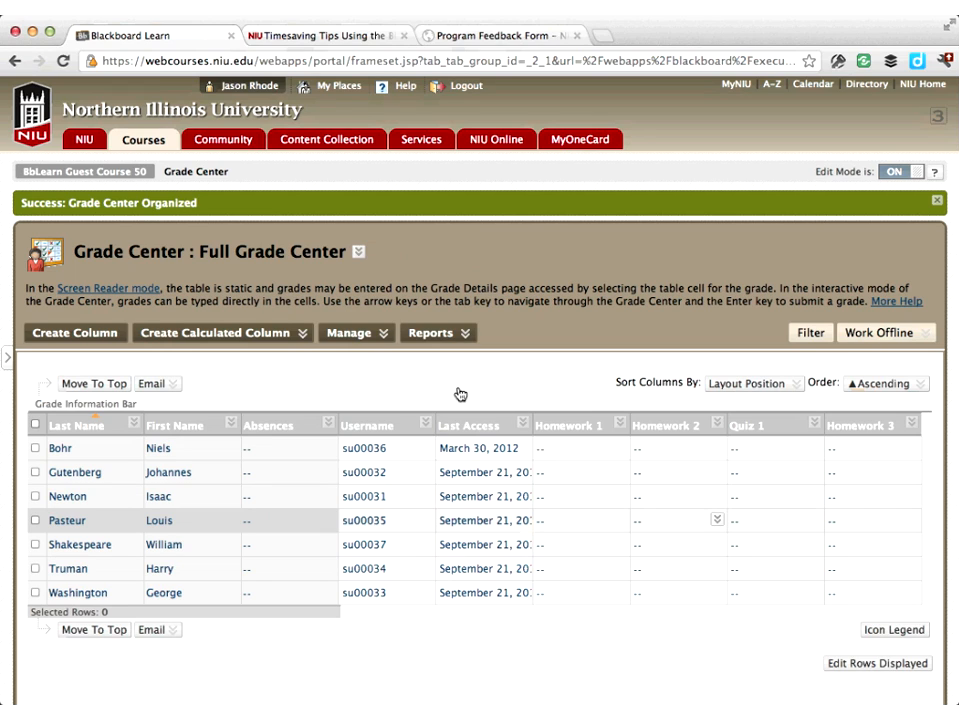
left_click(373, 333)
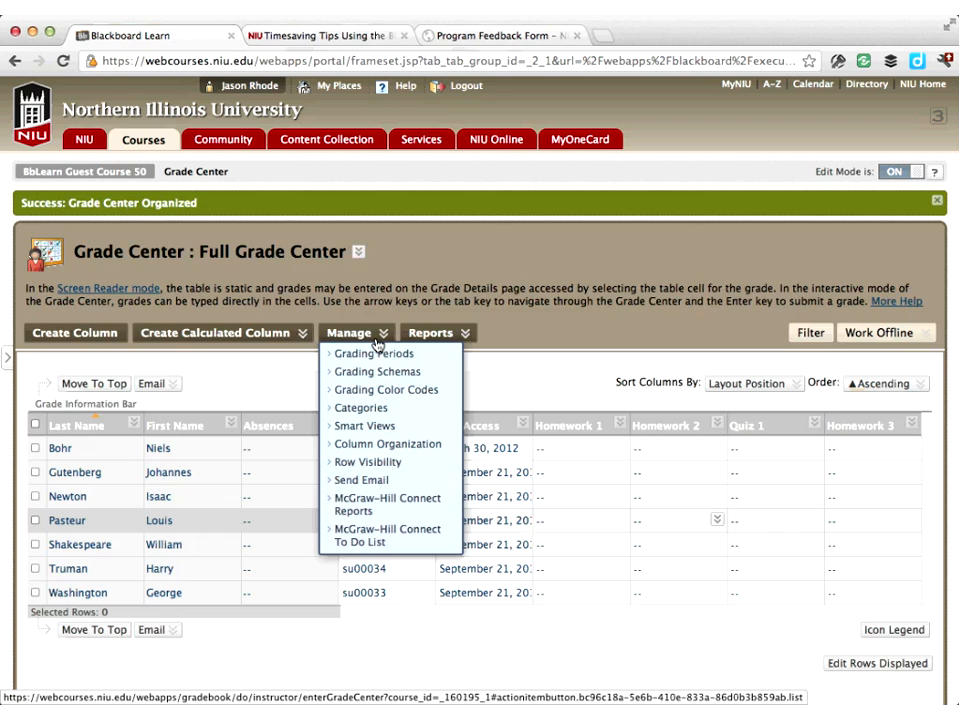
left_click(378, 412)
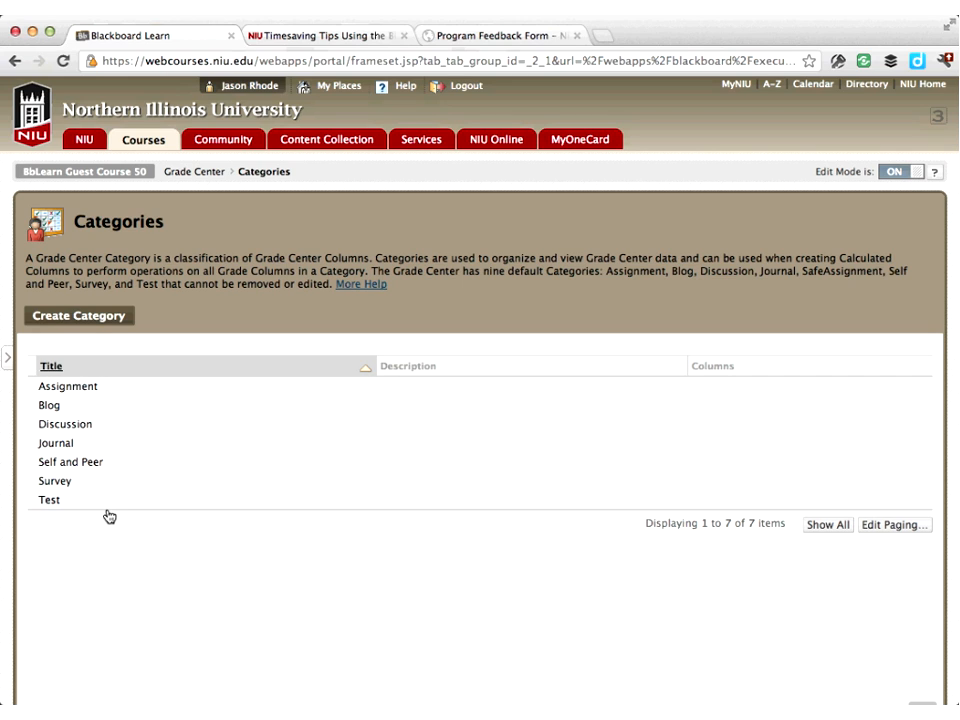
left_click(73, 318)
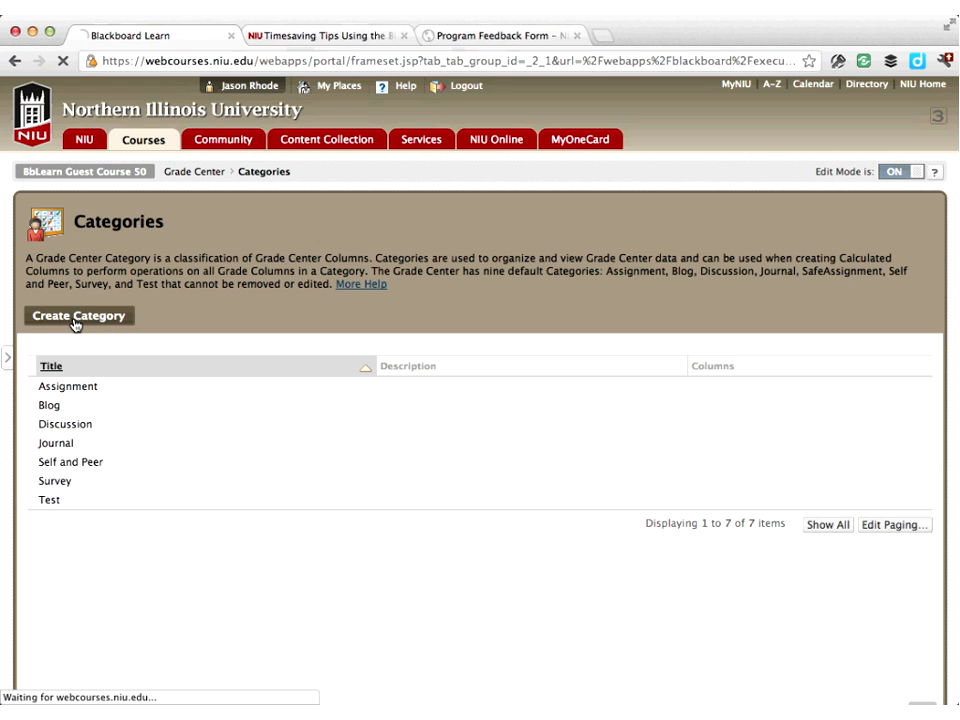
left_click(270, 392)
type("Homework")
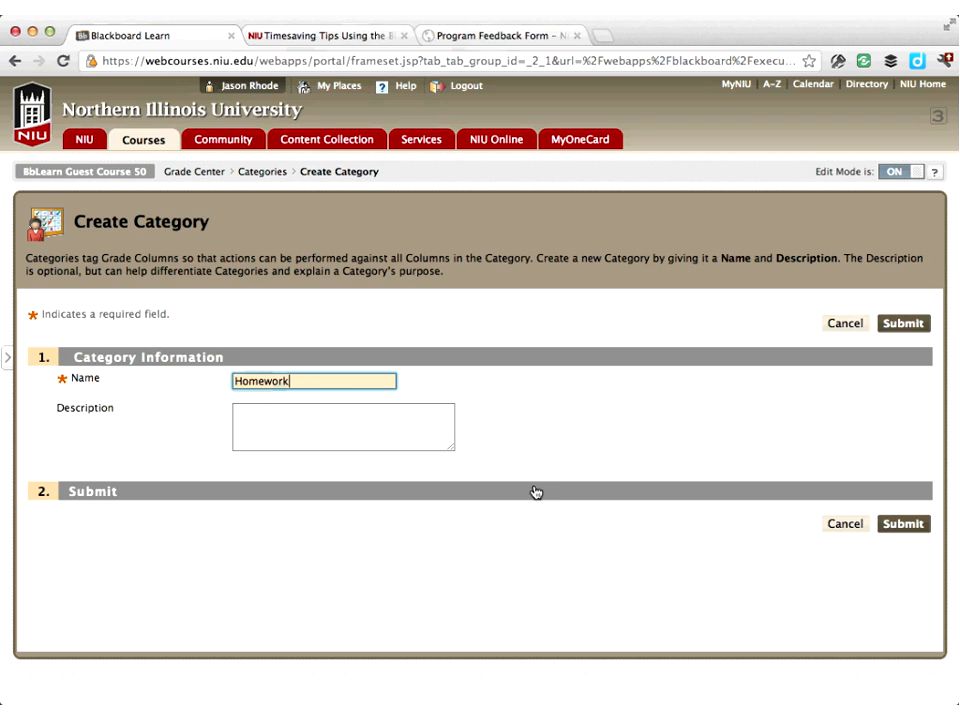
left_click(913, 327)
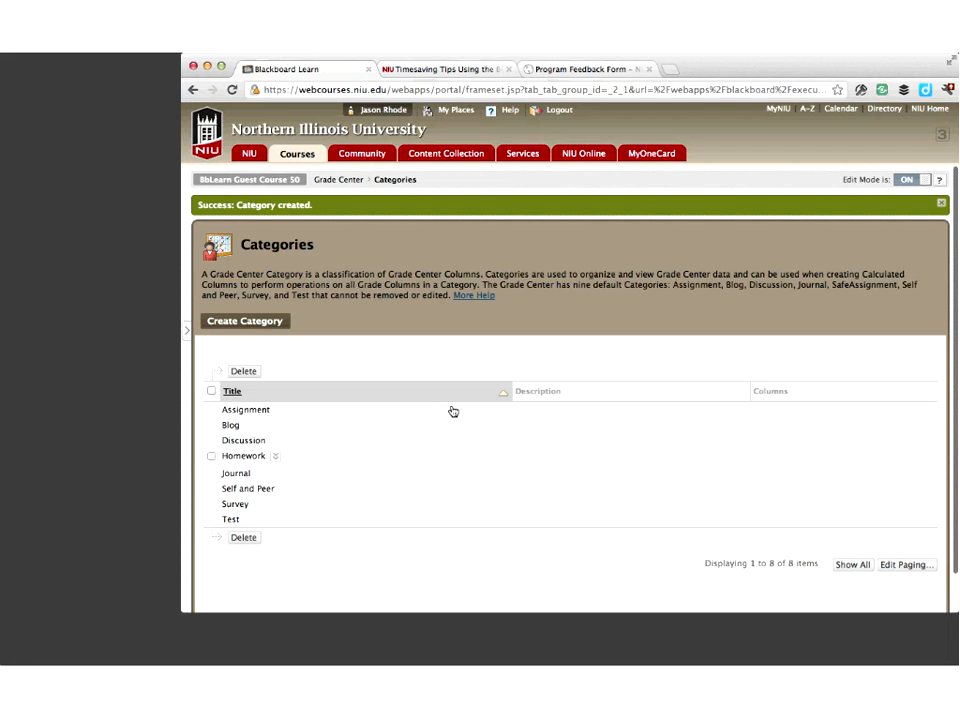
Create another Grade Center category named Quizzes
left_click(274, 326)
left_click(402, 351)
type("Quizzes")
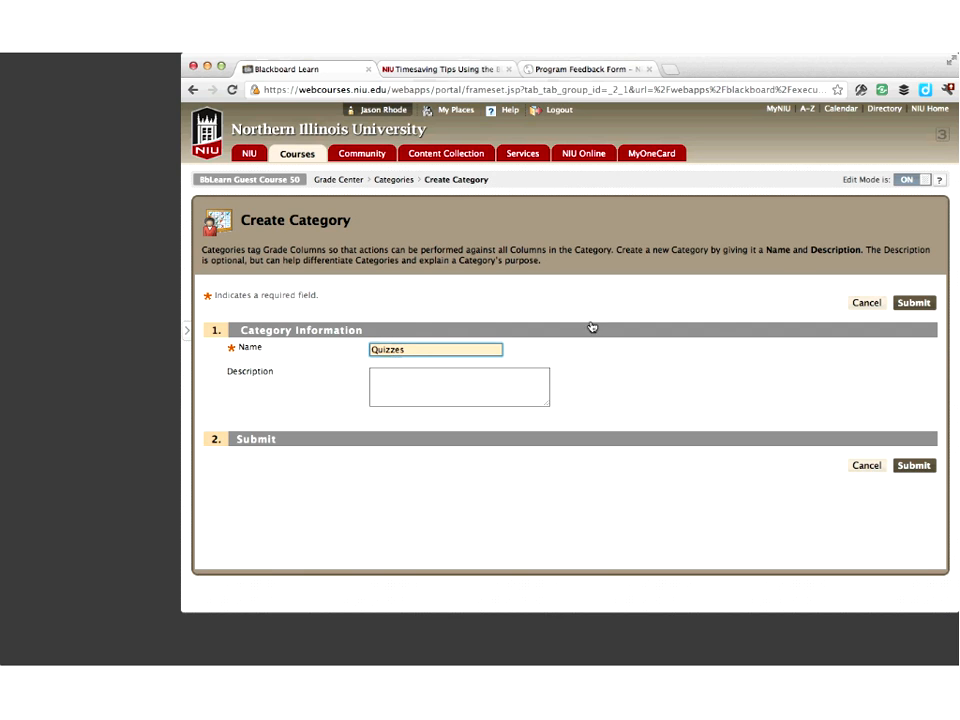
left_click(921, 303)
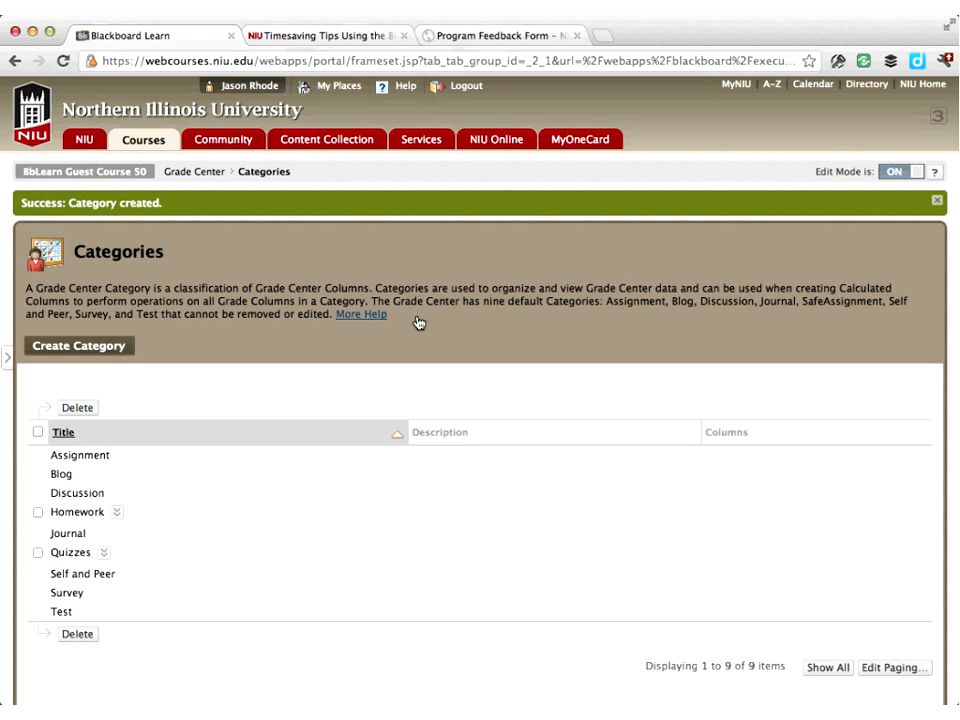
Return to the Grade Center and set the Homework 1 column's category to Homework, then submit
left_click(185, 177)
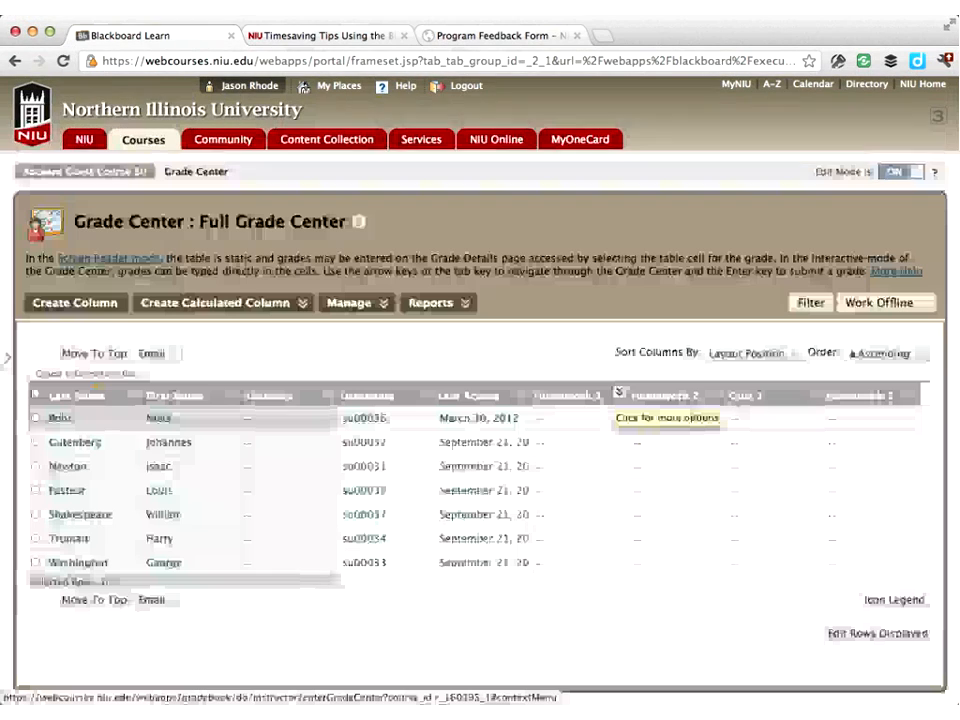
left_click(620, 393)
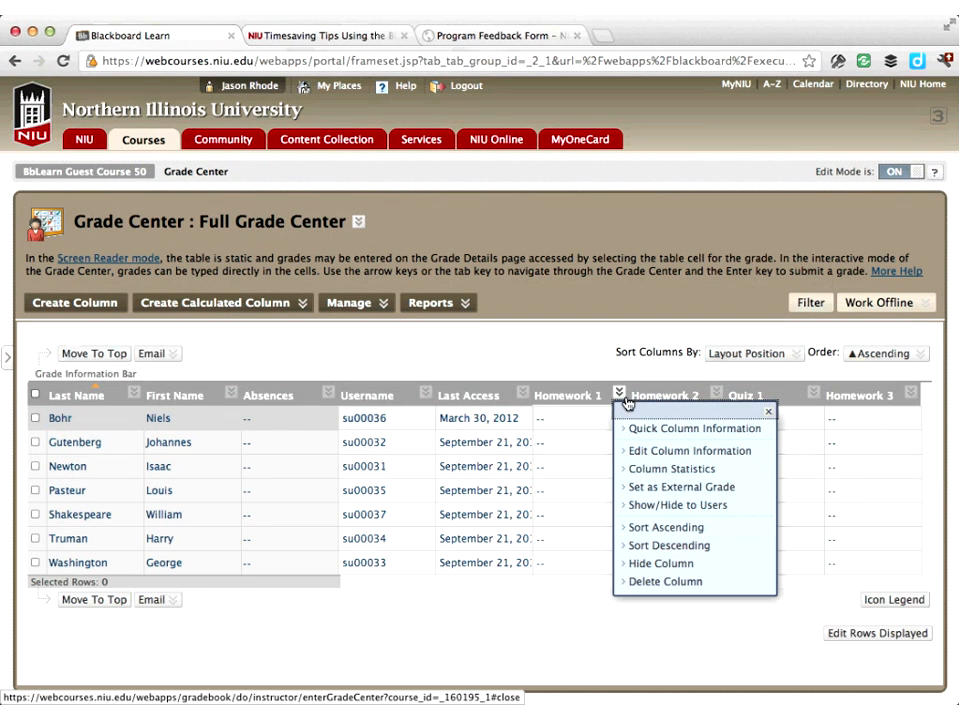
left_click(645, 451)
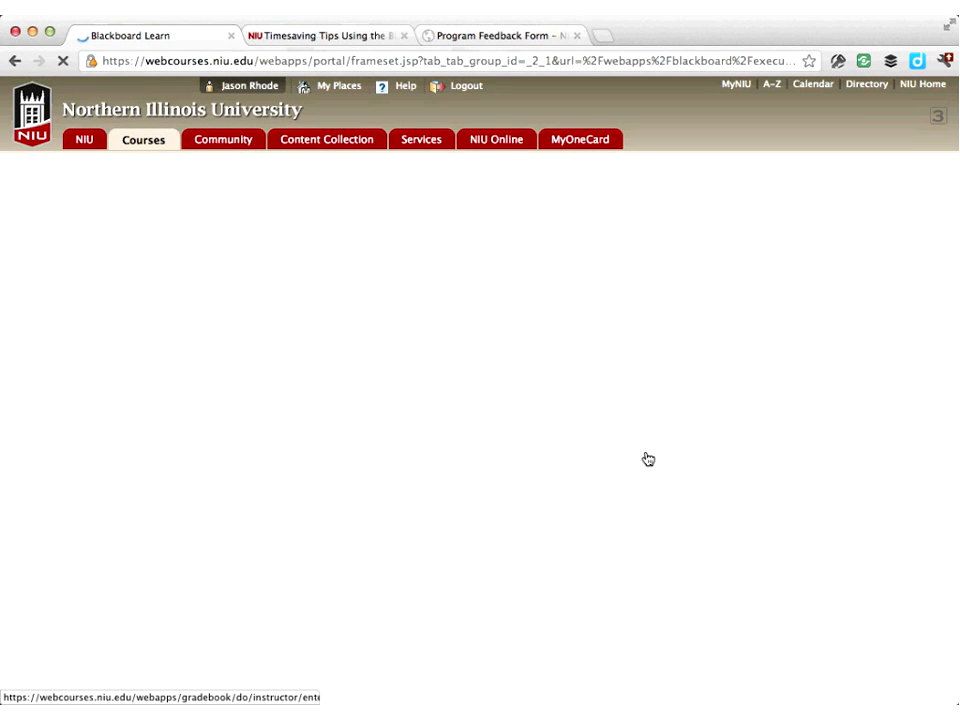
scroll(648, 459, "down", 4)
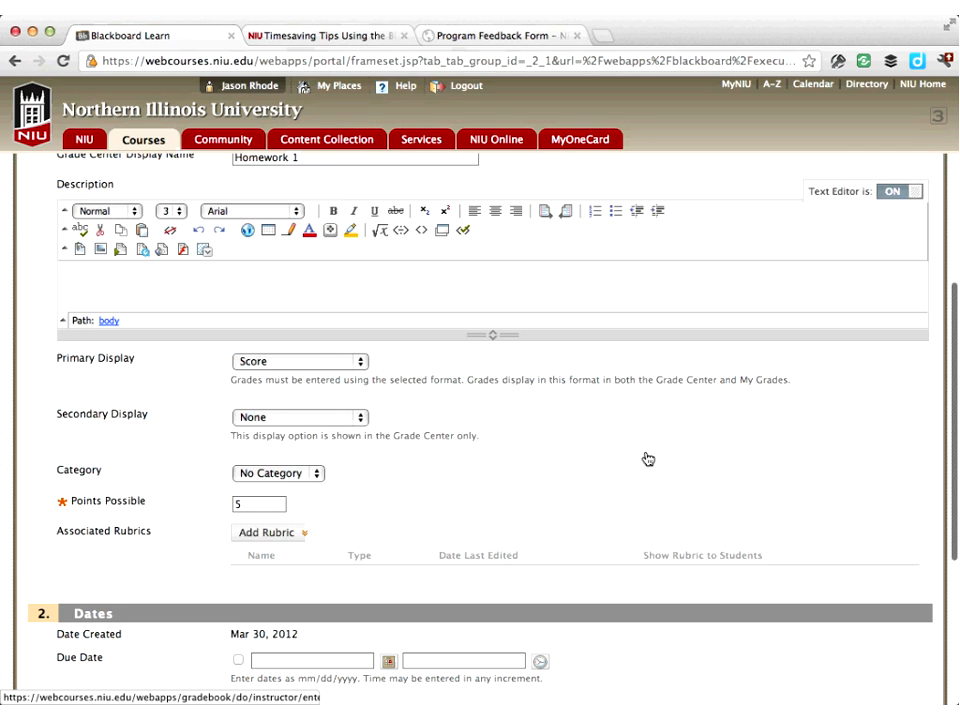
scroll(645, 456, "down", 3)
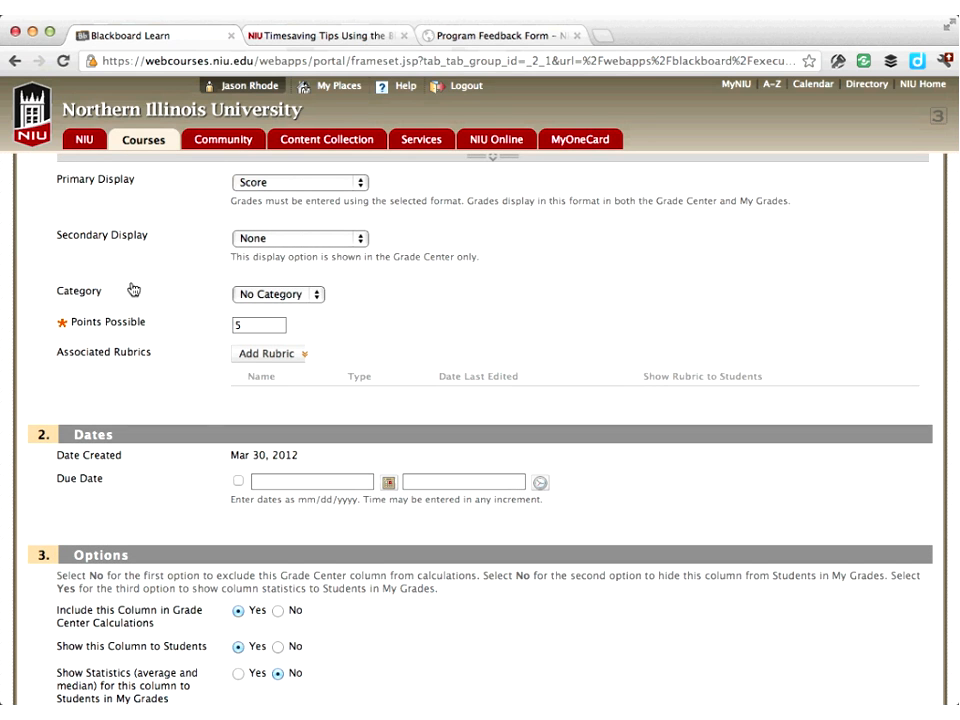
left_click(316, 295)
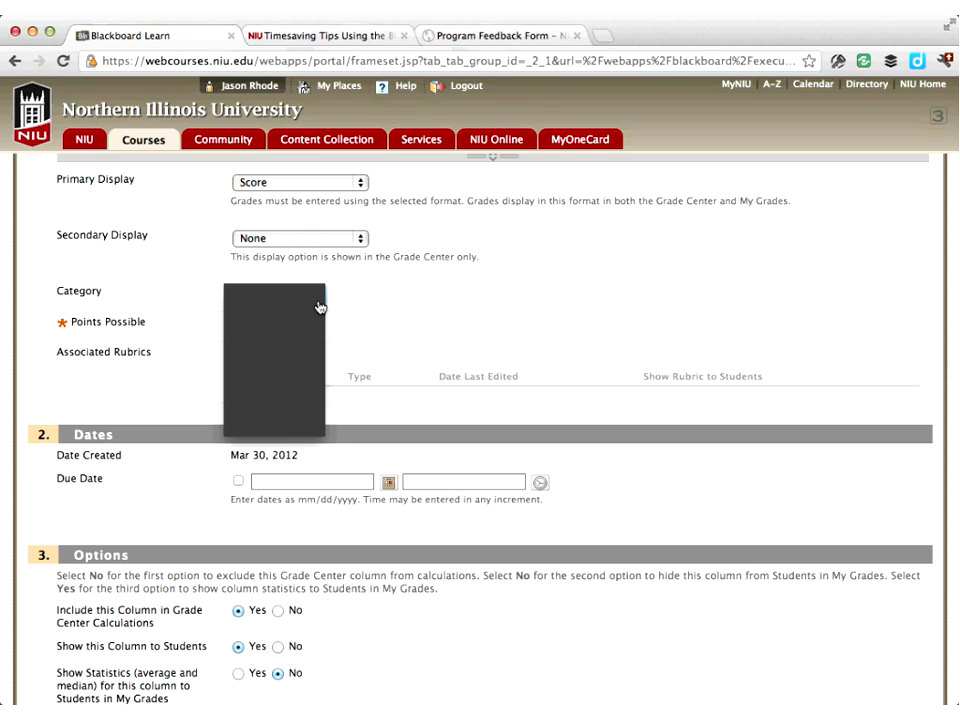
left_click(318, 307)
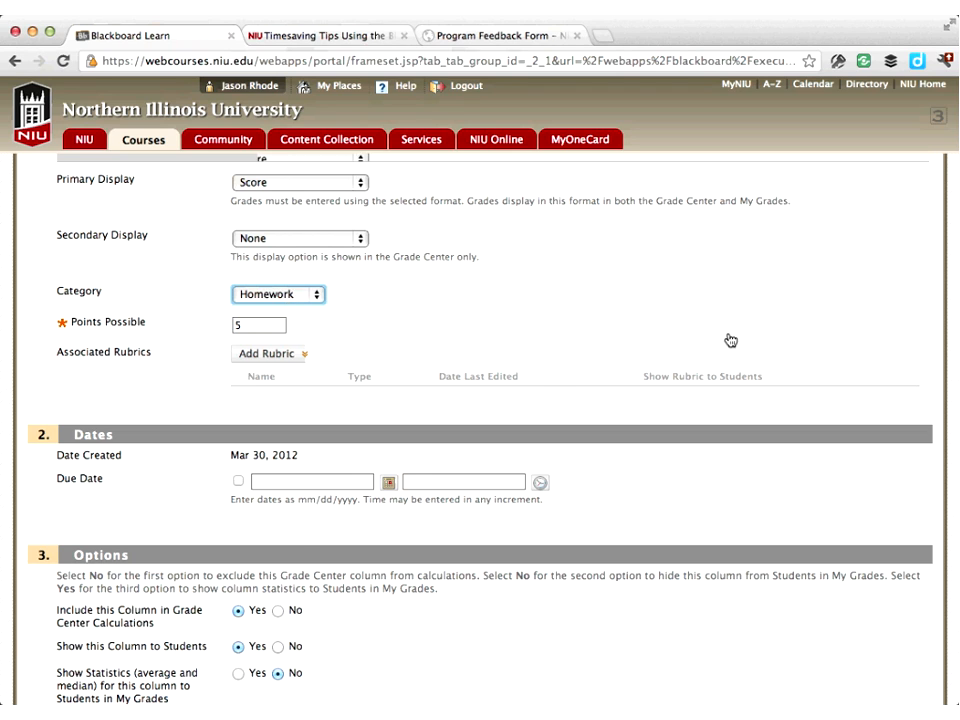
scroll(740, 370, "down", 3)
left_click(900, 676)
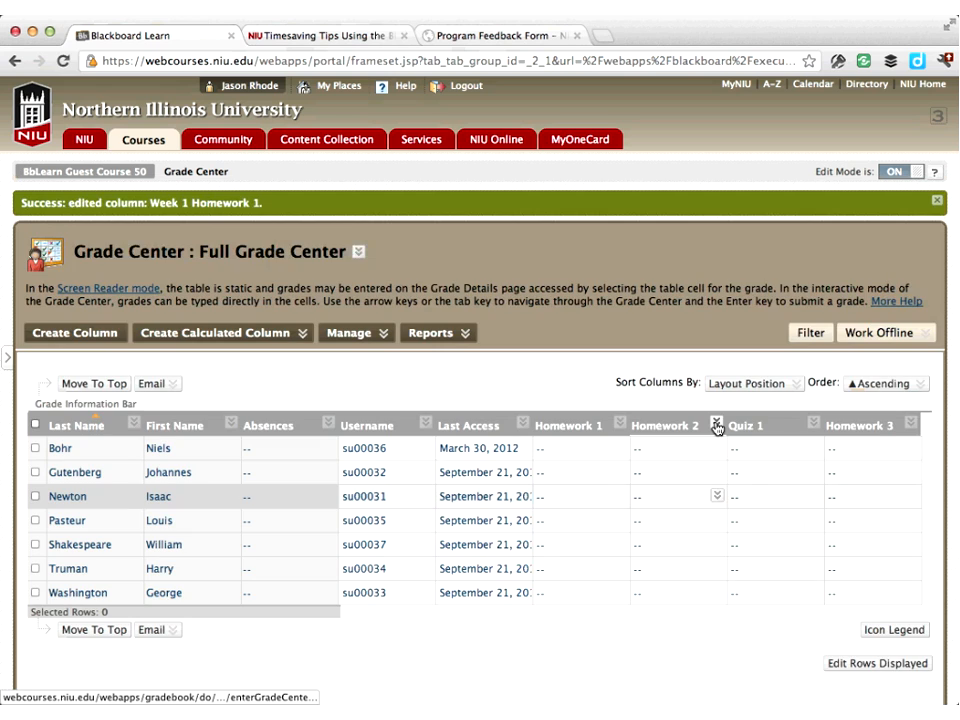
Set the Homework 2 column's category to Homework and submit
left_click(716, 425)
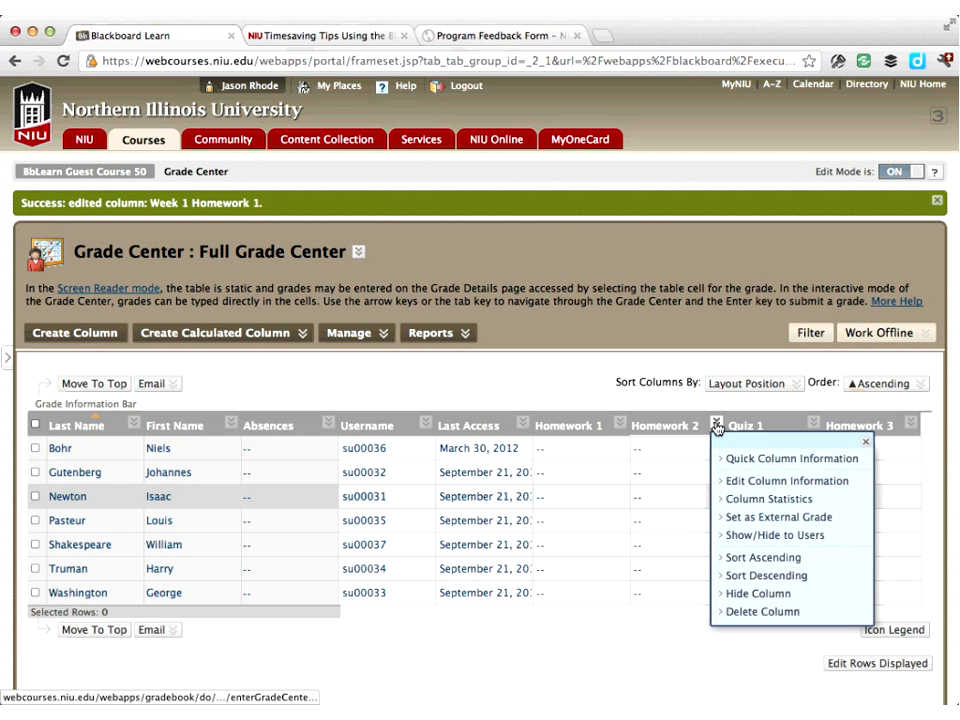
left_click(752, 482)
scroll(748, 489, "down", 5)
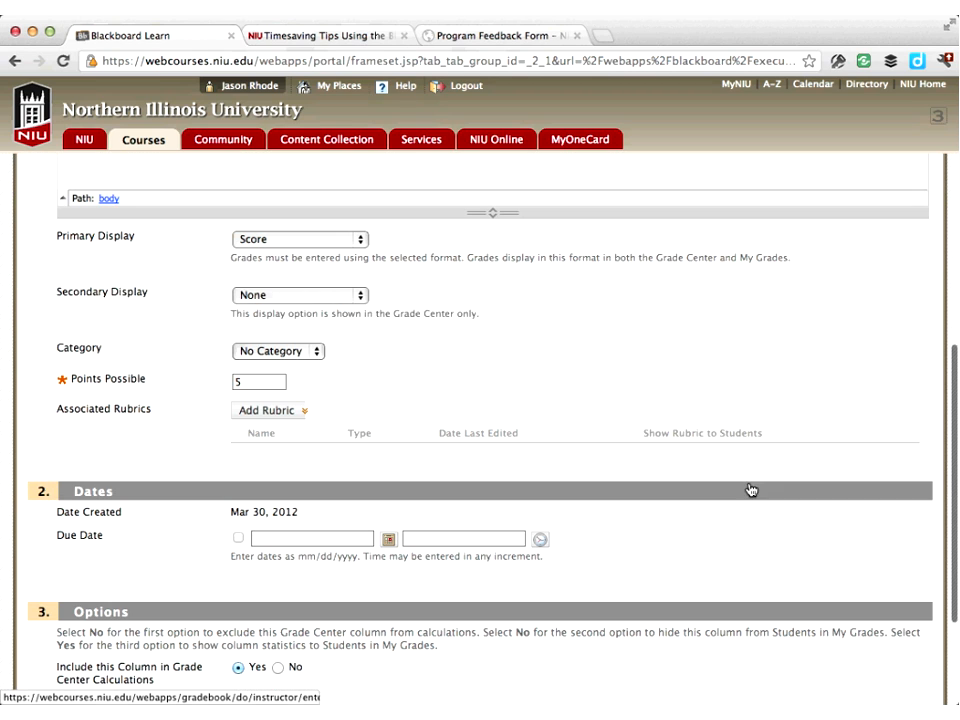
left_click(306, 357)
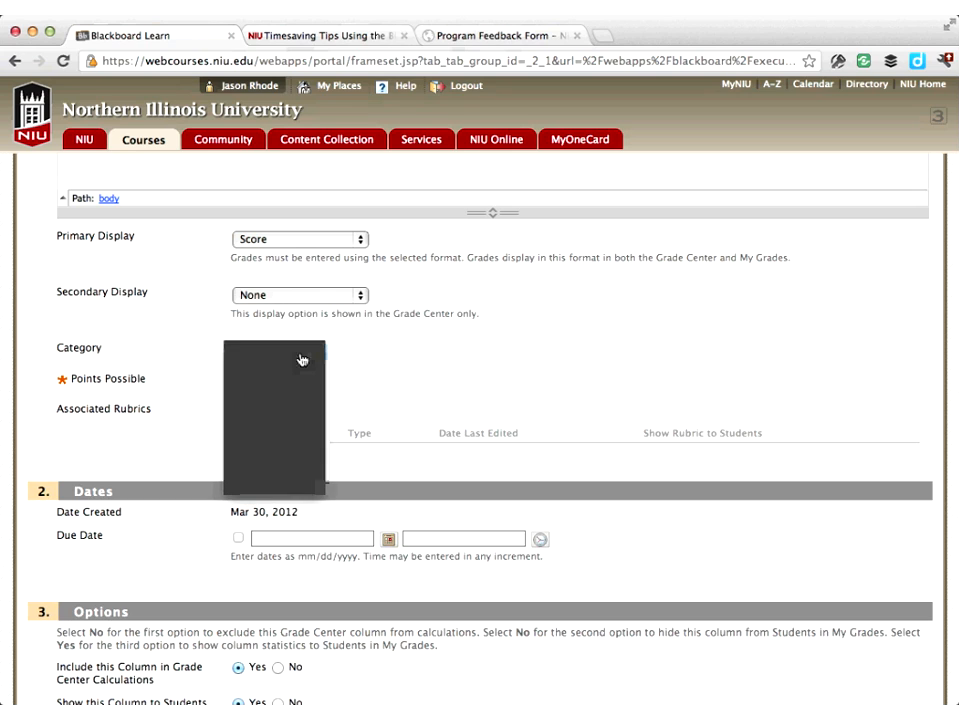
left_click(280, 372)
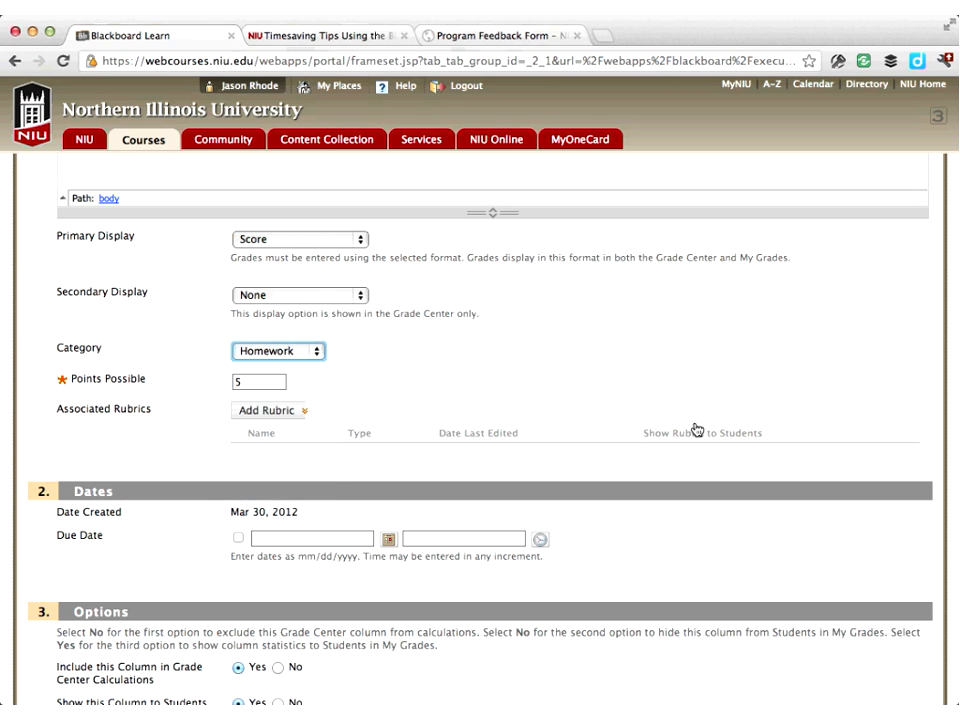
scroll(696, 428, "down", 3)
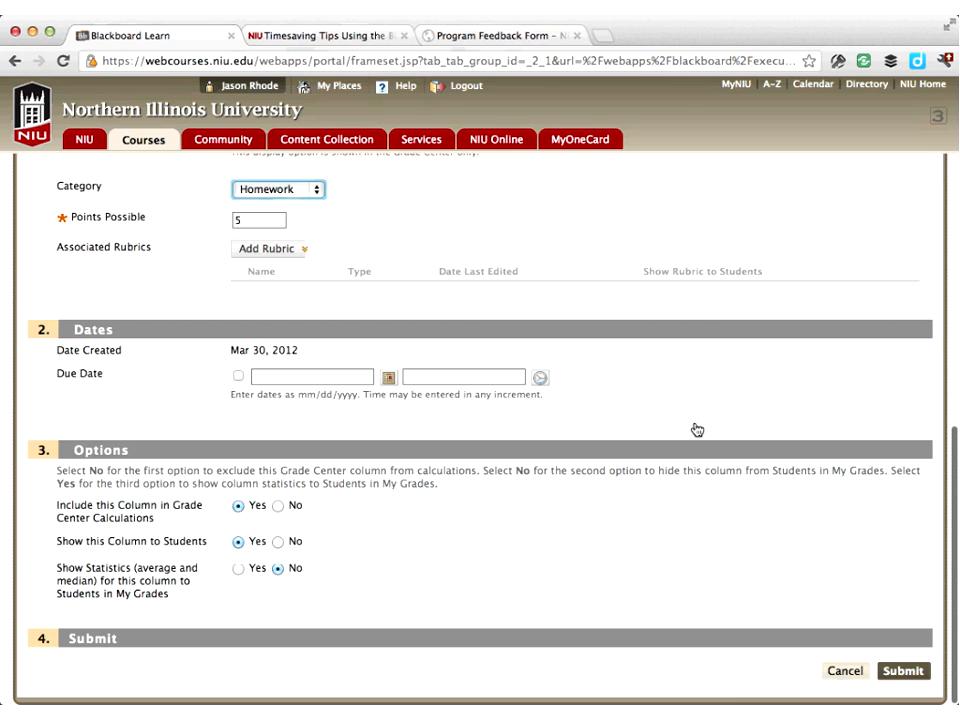
left_click(904, 671)
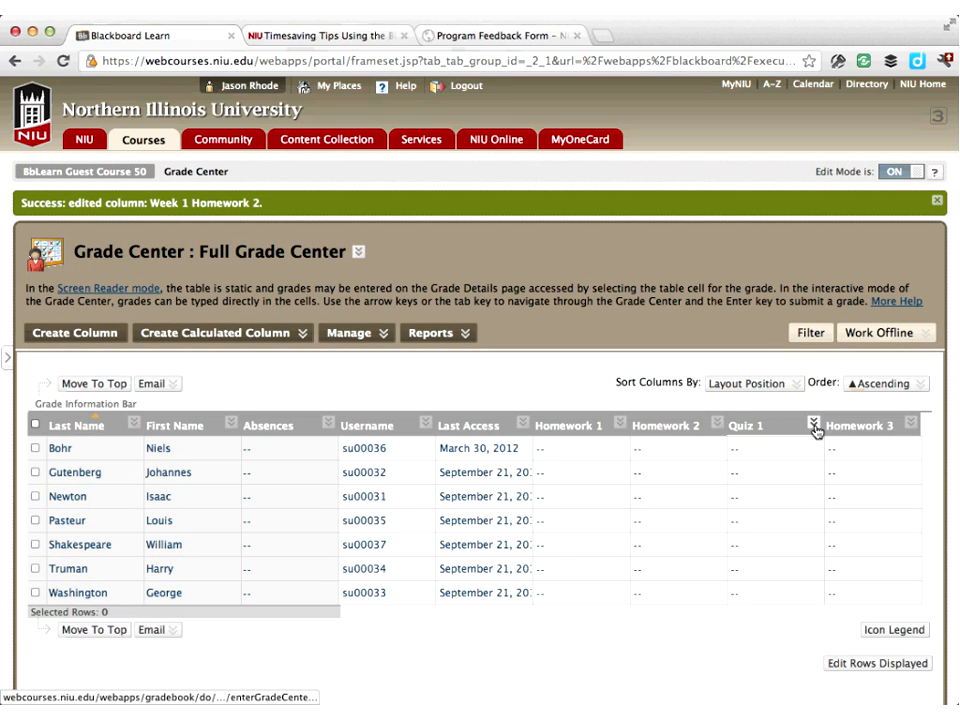
Set the Quiz 1 column's category to Quizzes and submit the column edit
left_click(814, 425)
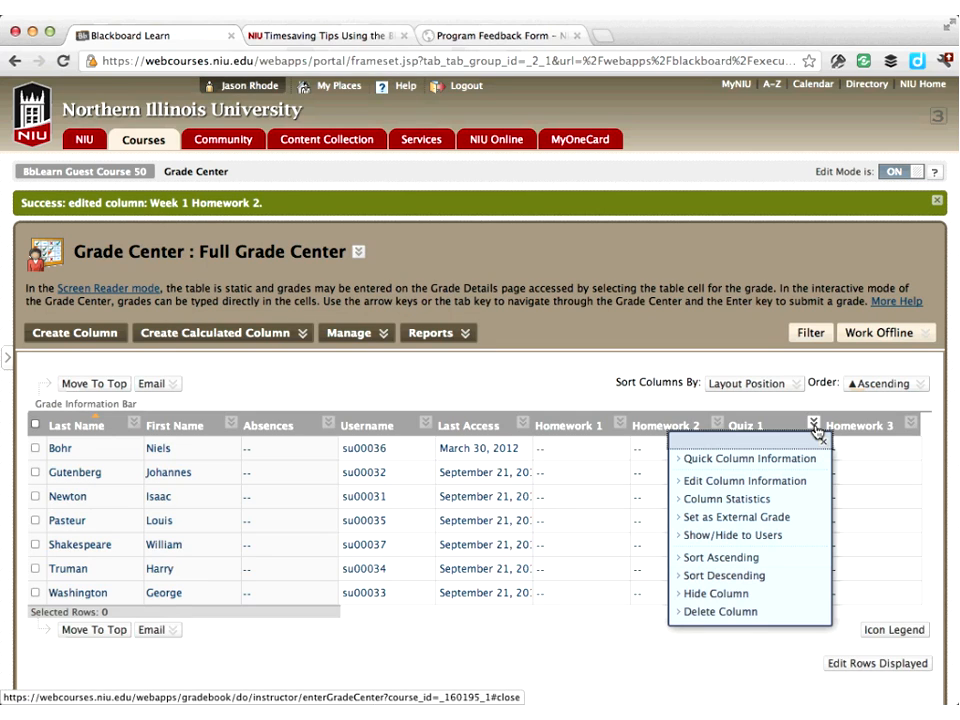
left_click(762, 483)
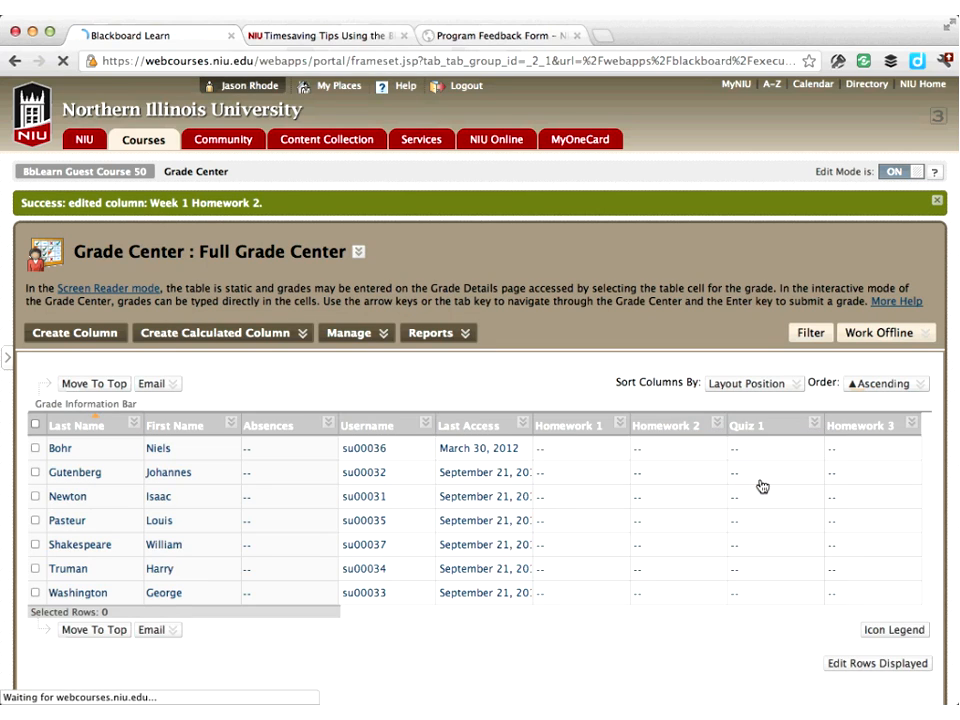
scroll(252, 375, "down", 5)
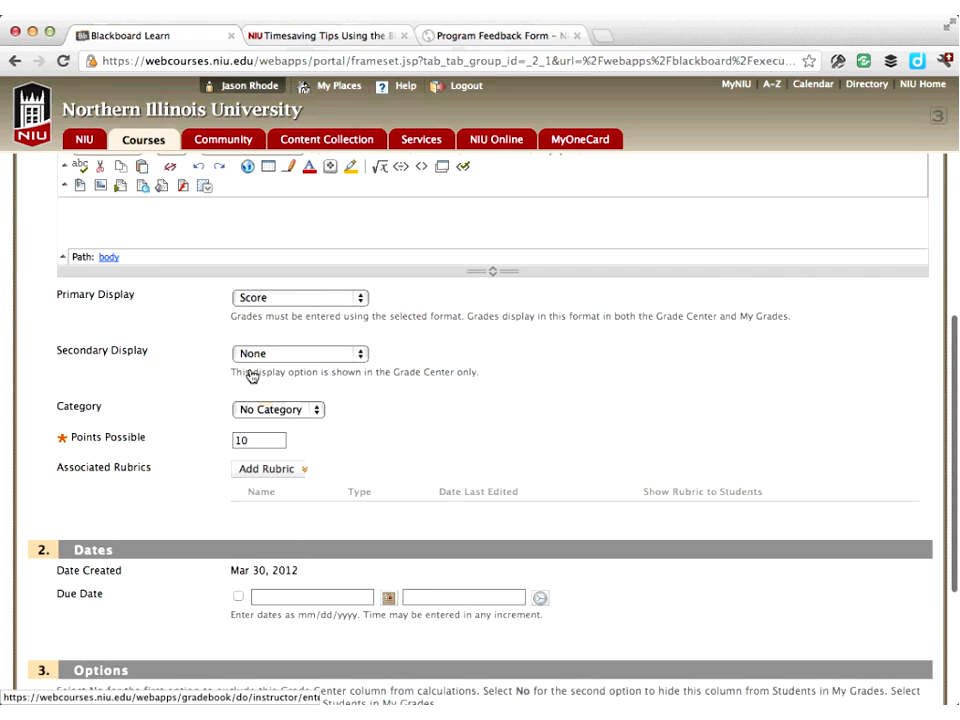
left_click(278, 410)
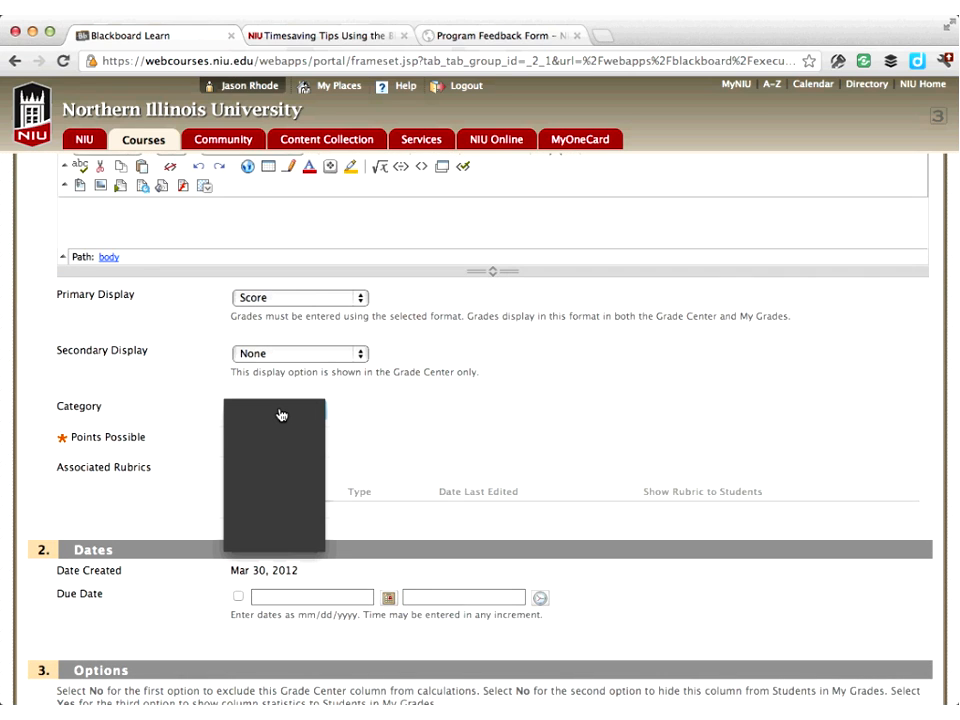
left_click(280, 420)
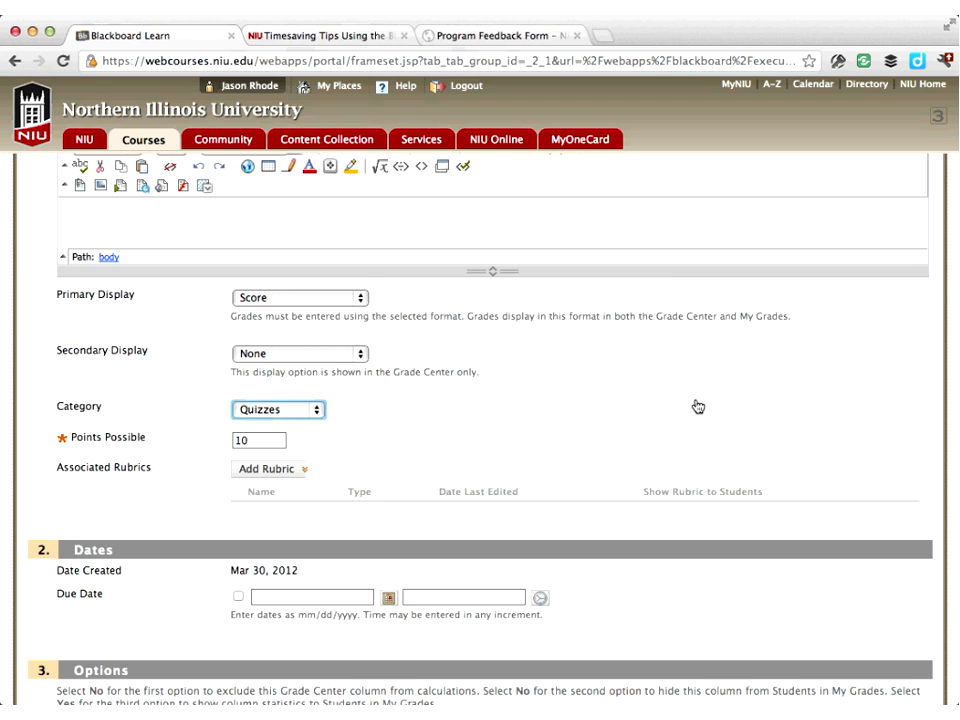
scroll(784, 494, "down", 3)
left_click(911, 677)
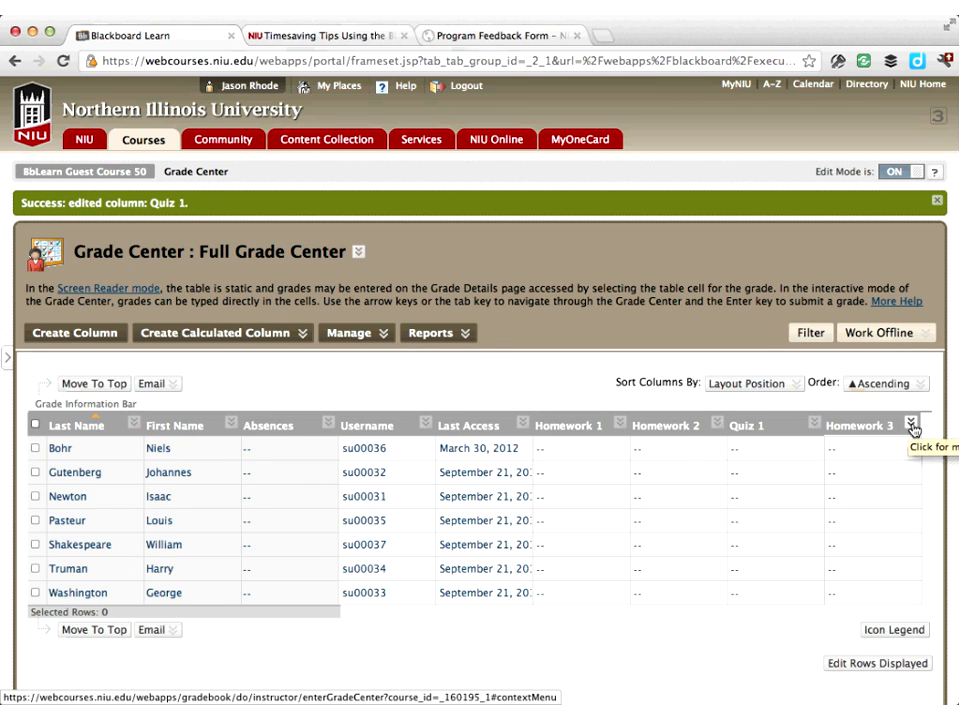
Set the Homework 3 column's category to Homework and submit the column edit
left_click(911, 426)
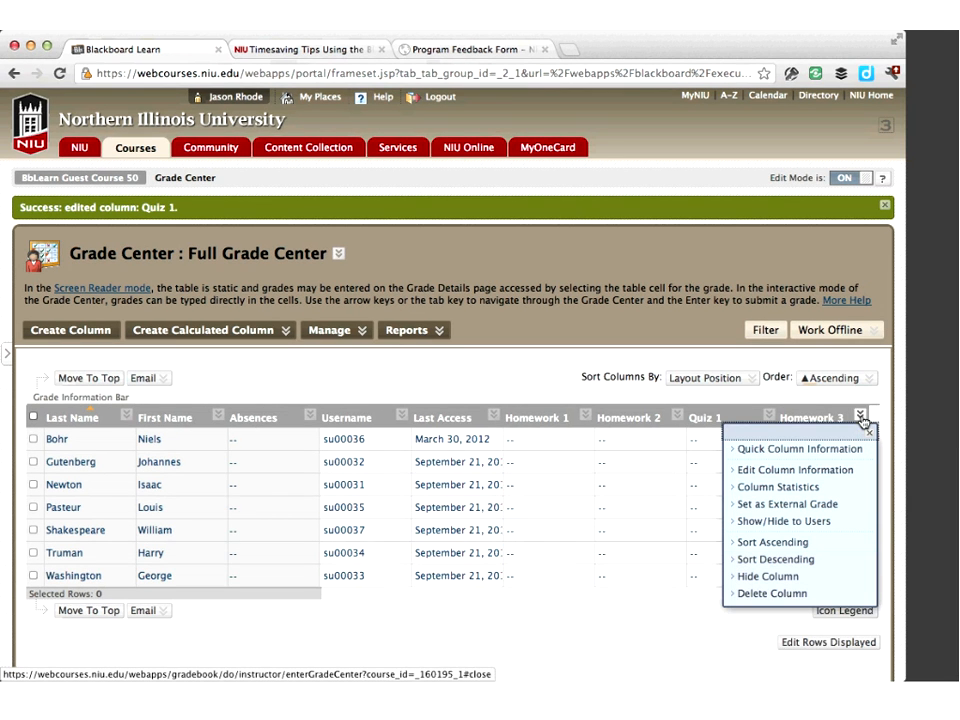
left_click(790, 484)
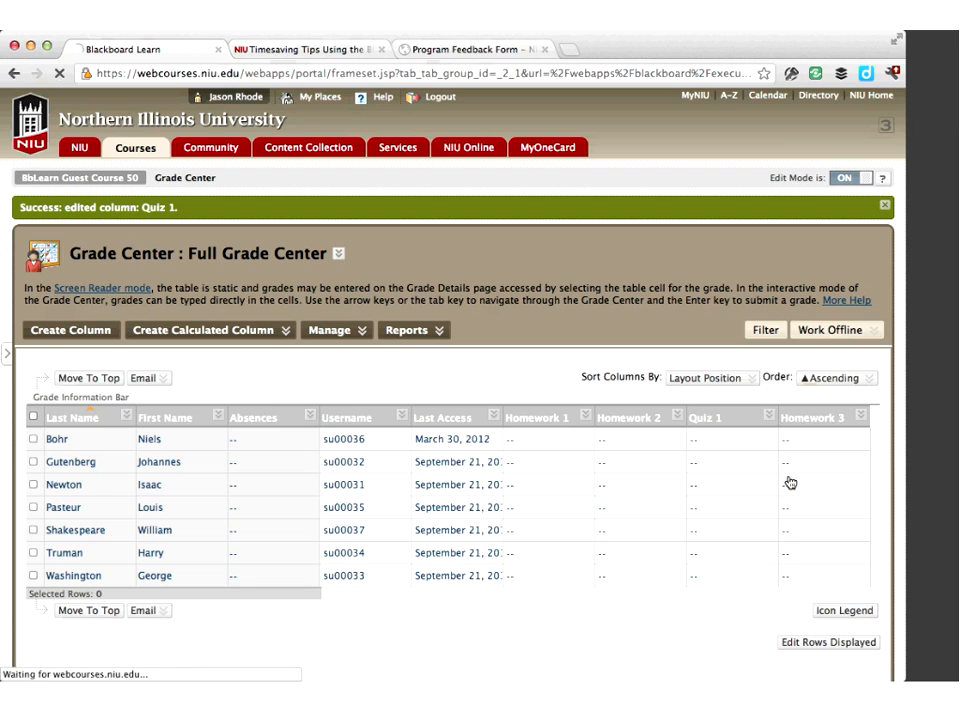
scroll(789, 476, "down", 5)
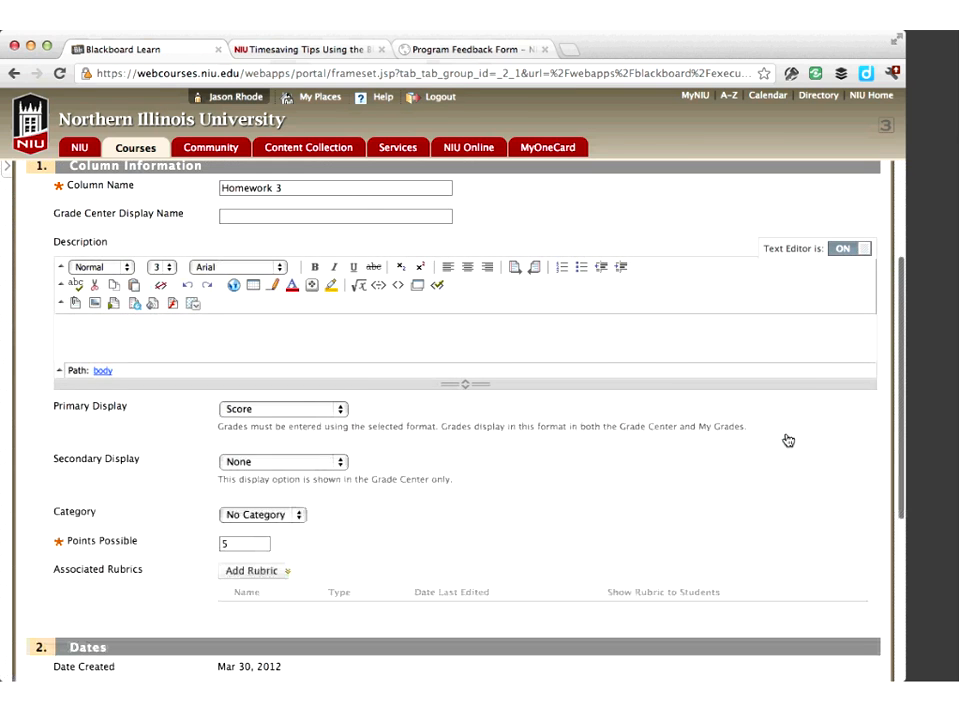
left_click(430, 470)
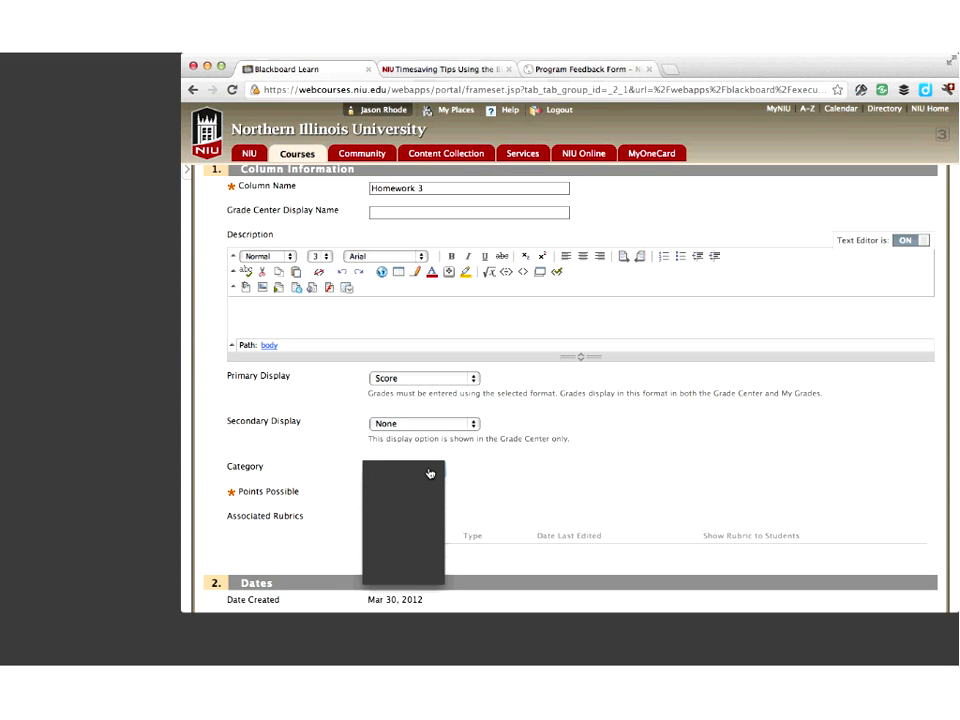
left_click(430, 473)
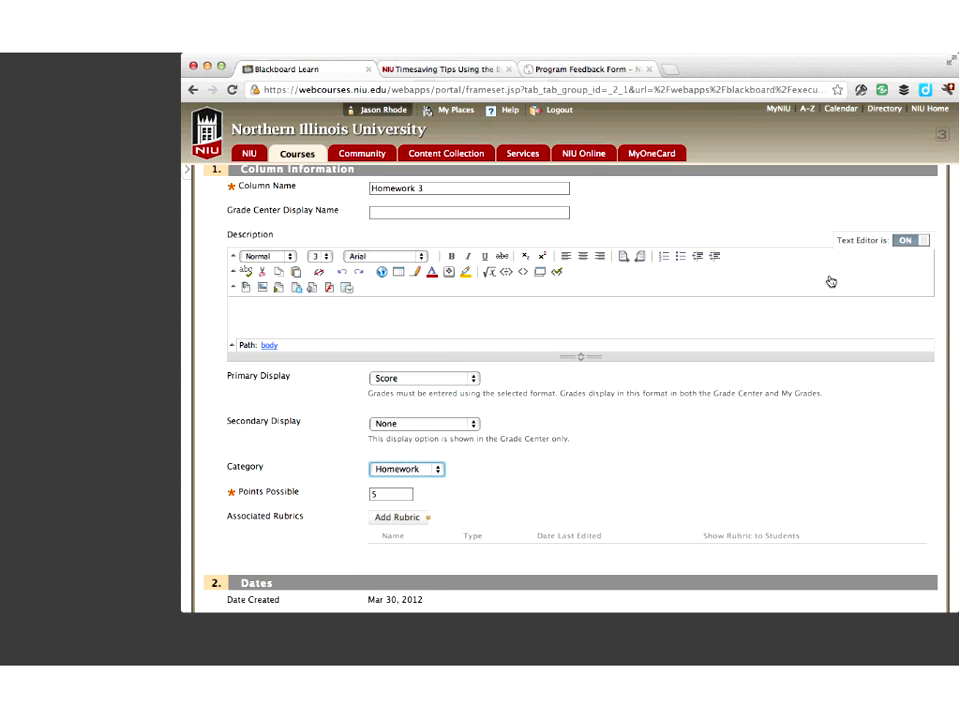
scroll(831, 282, "down", 5)
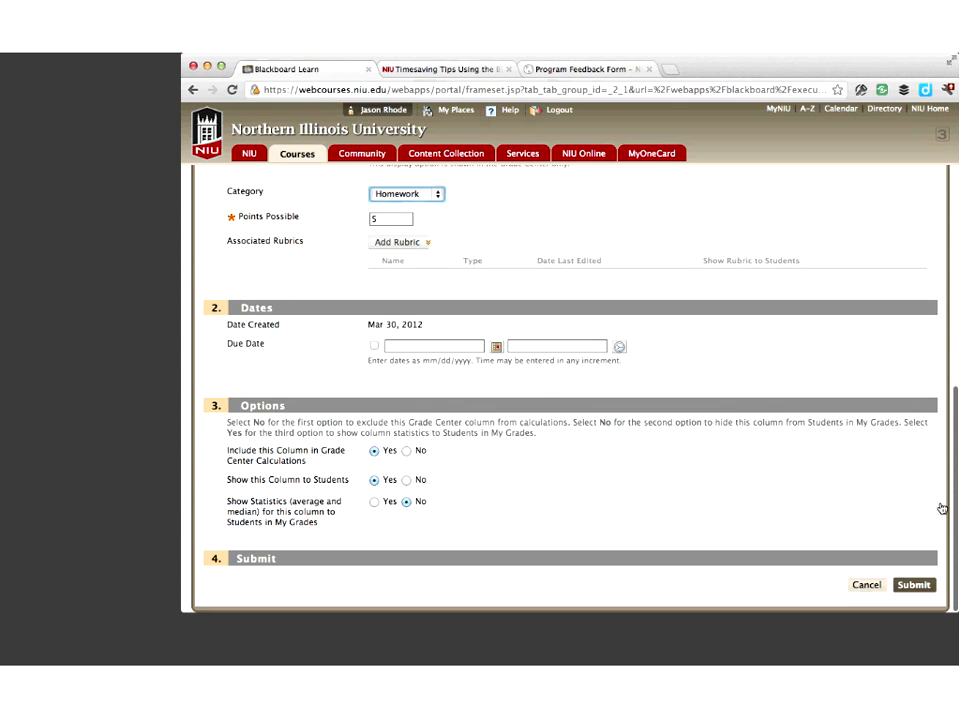
left_click(915, 523)
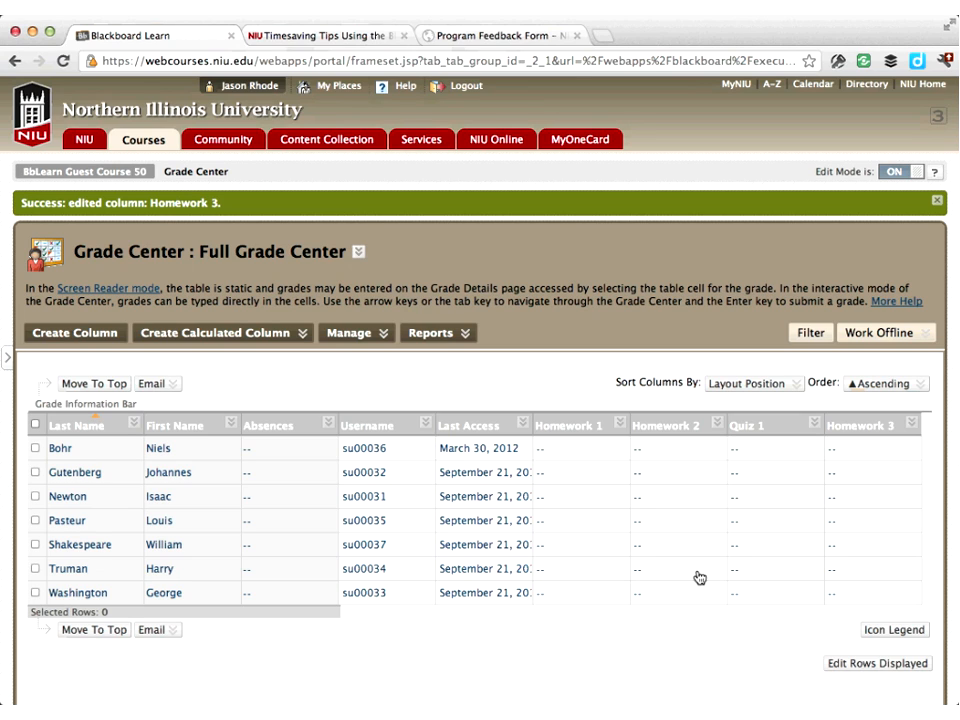
Filter the Grade Center columns by the Homework and then the Quizzes category, and close the filter bar
left_click(811, 338)
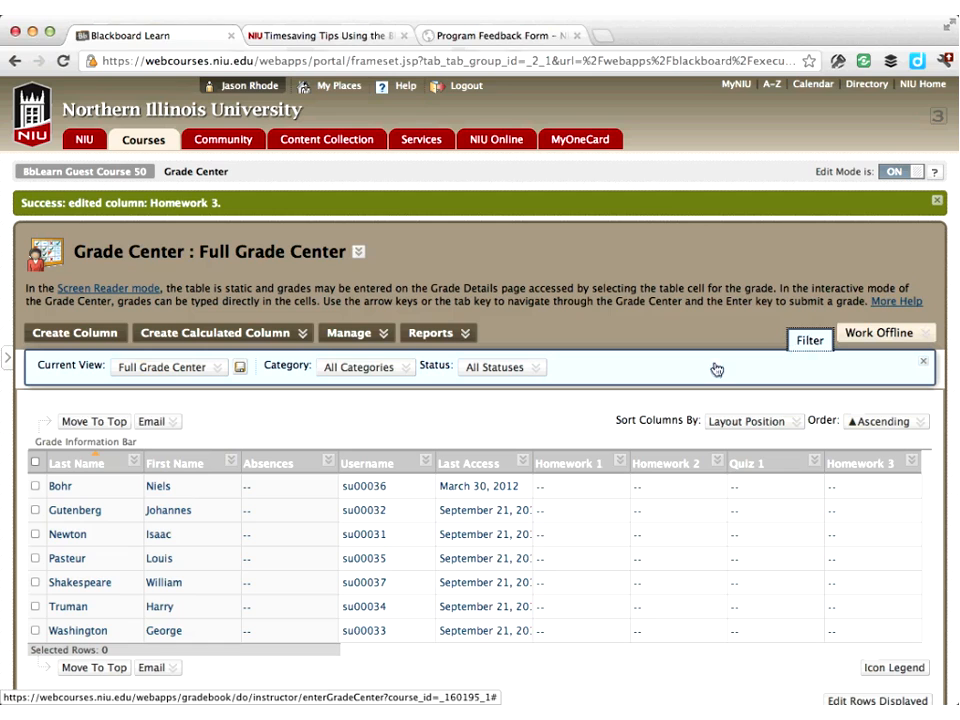
left_click(210, 368)
left_click(377, 369)
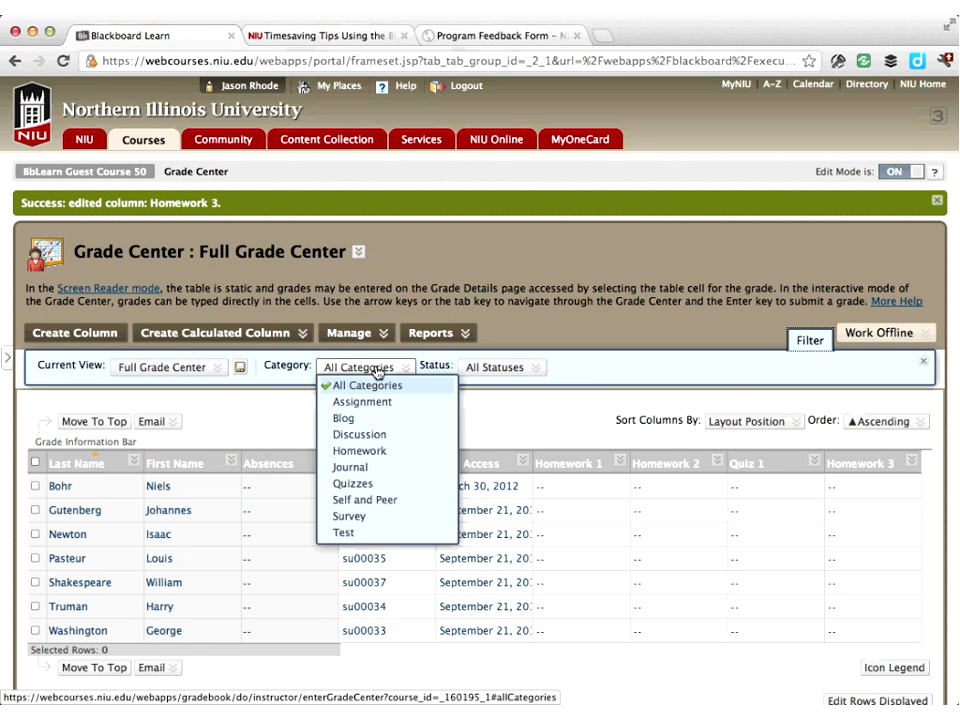
left_click(368, 455)
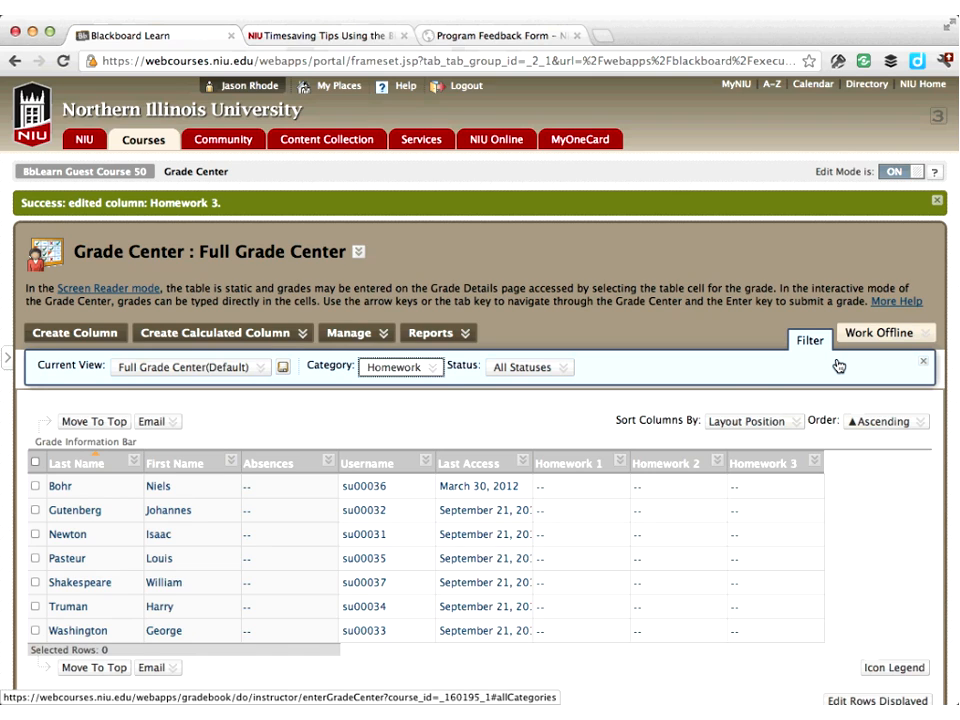
left_click(431, 370)
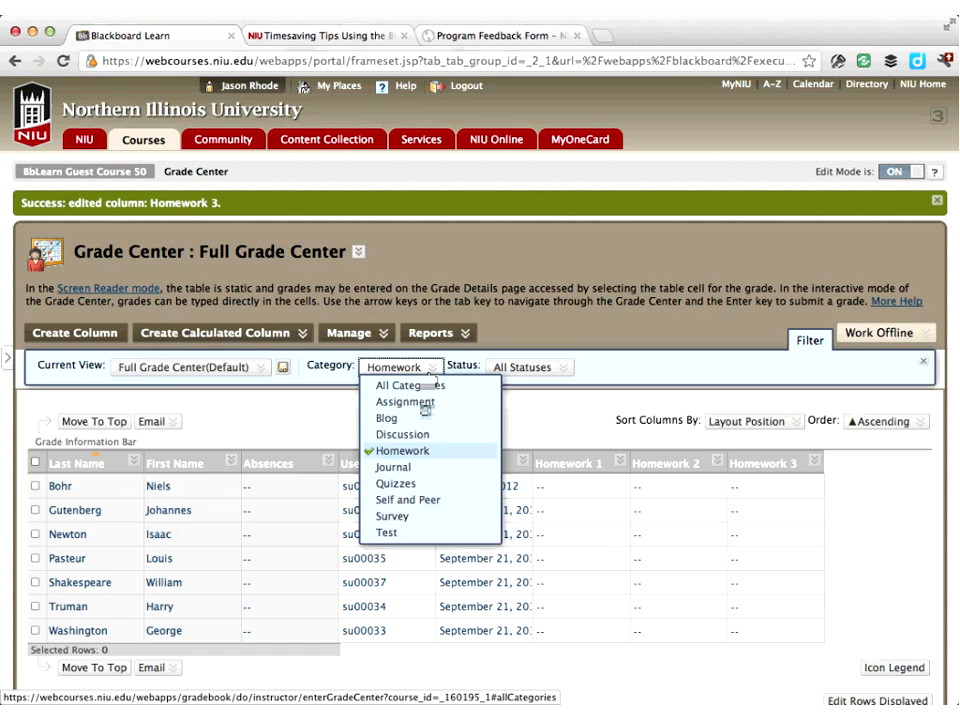
left_click(397, 484)
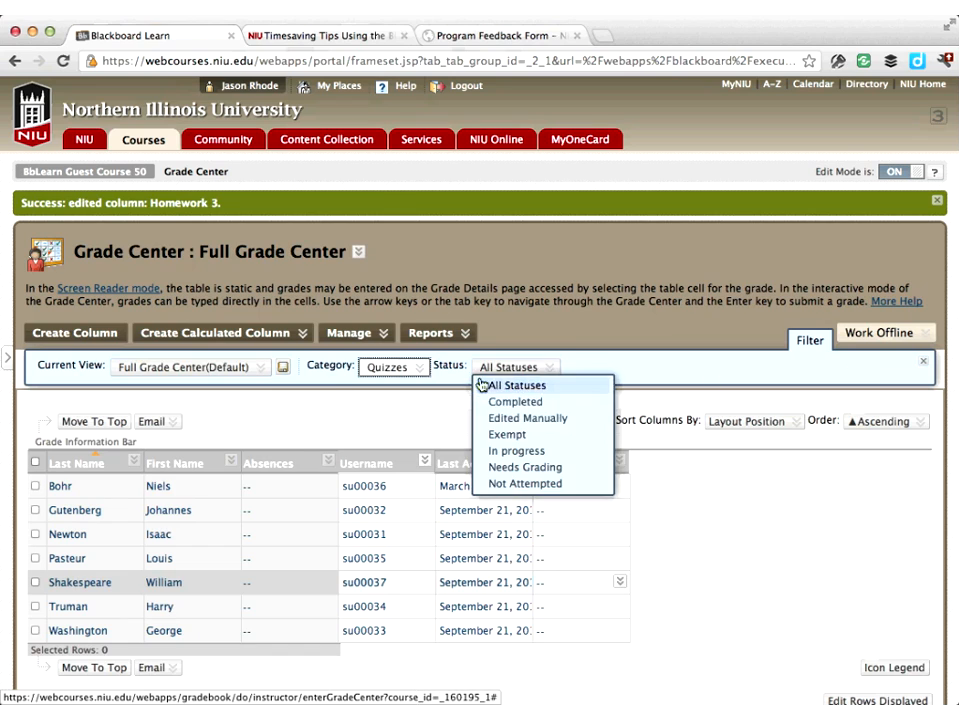
left_click(398, 386)
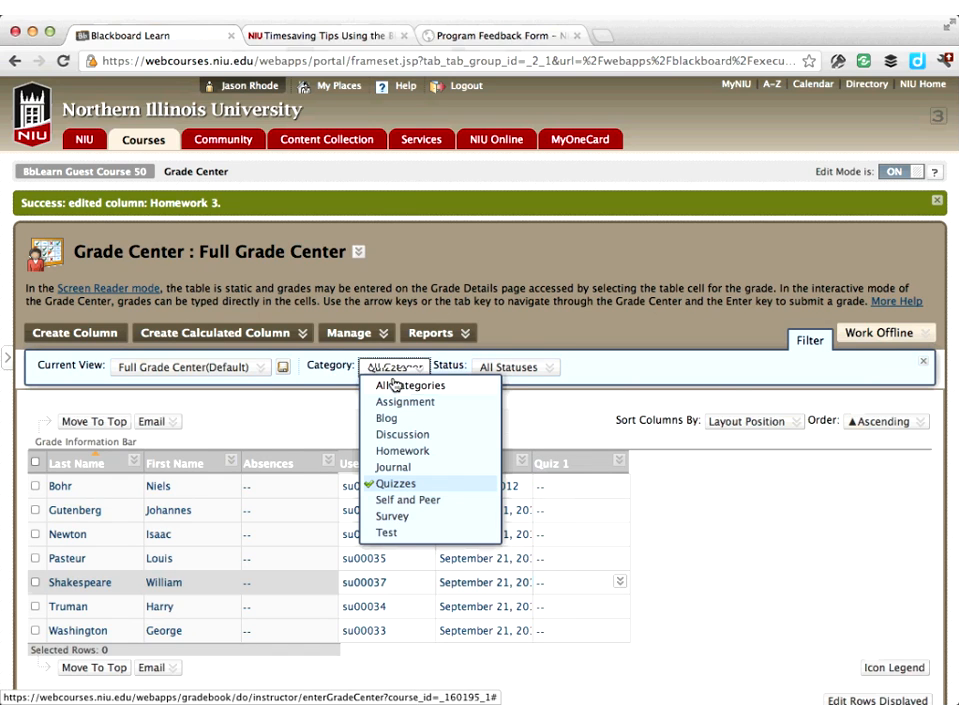
left_click(924, 362)
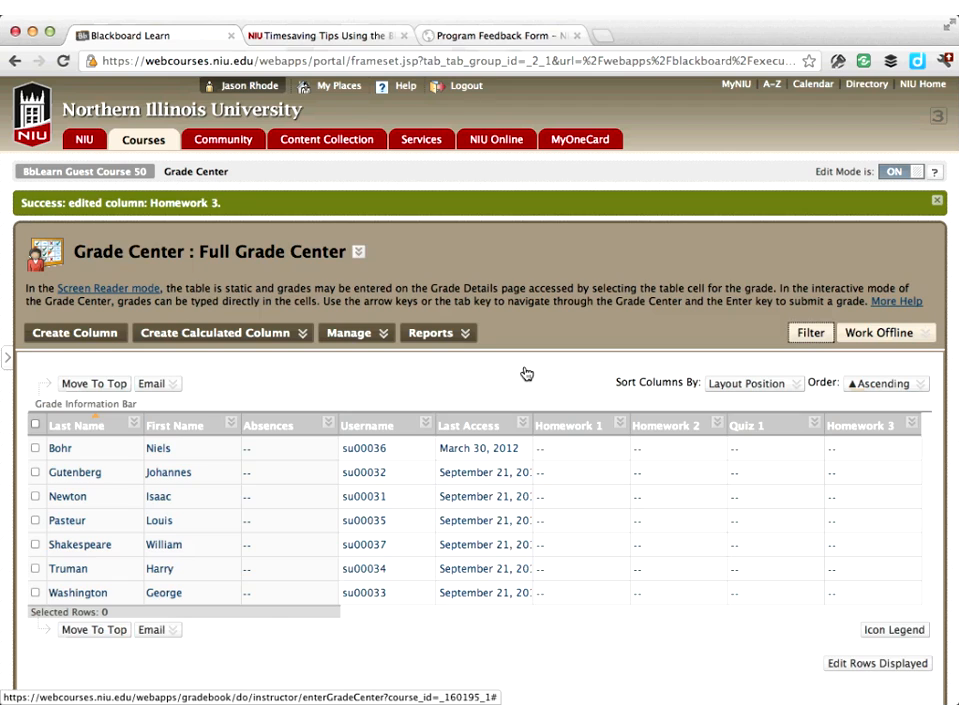
Go to Smart Views and create a new smart view named Homework, marked as a favorite
left_click(385, 334)
left_click(385, 337)
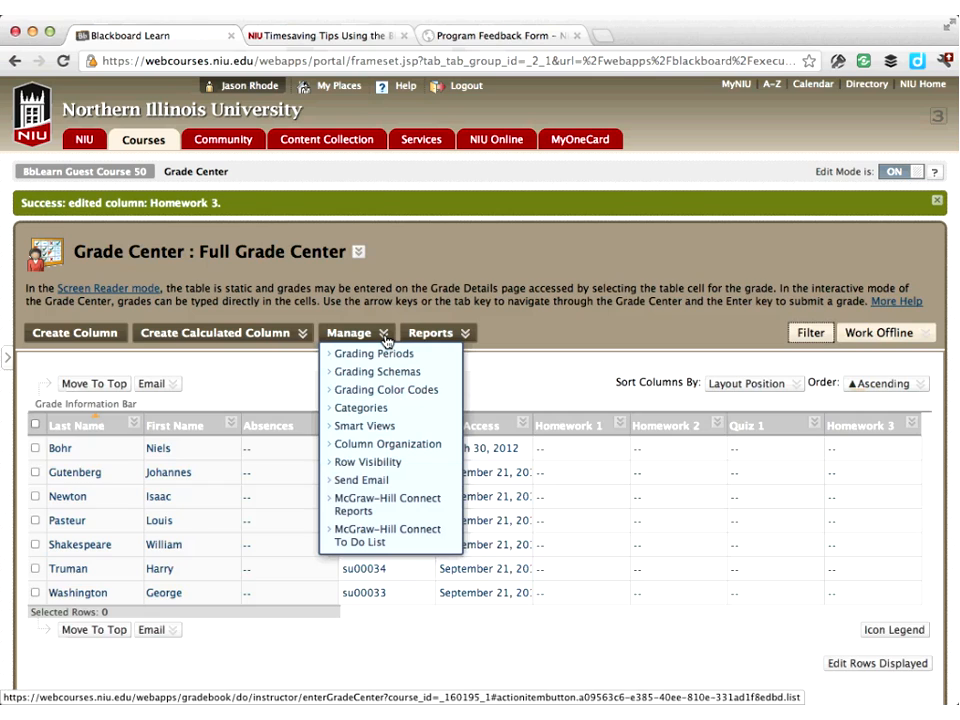
left_click(362, 428)
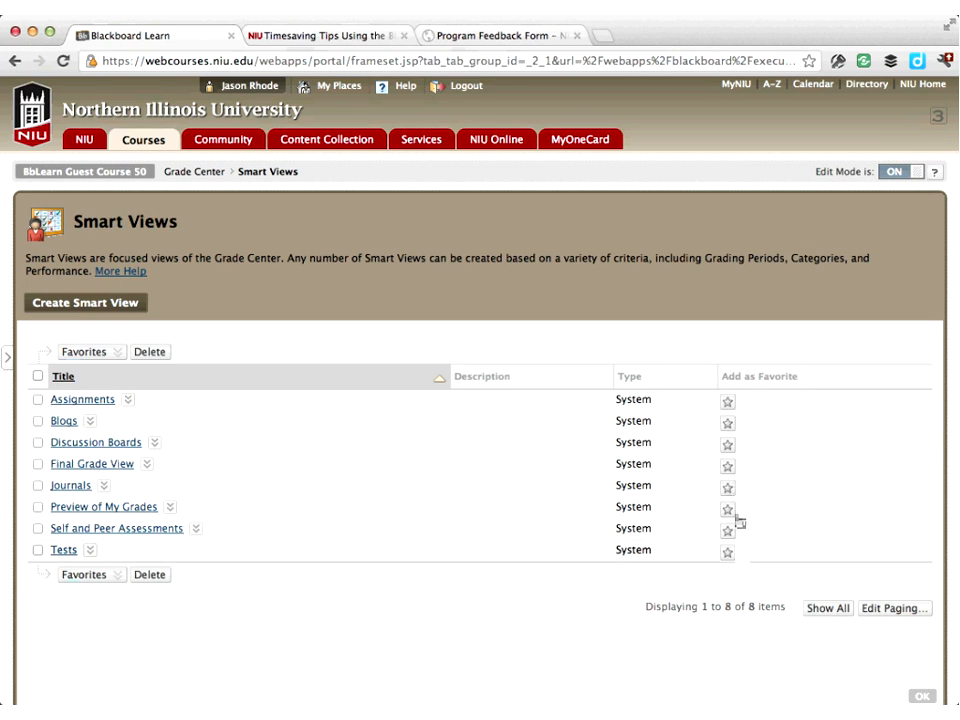
left_click(102, 304)
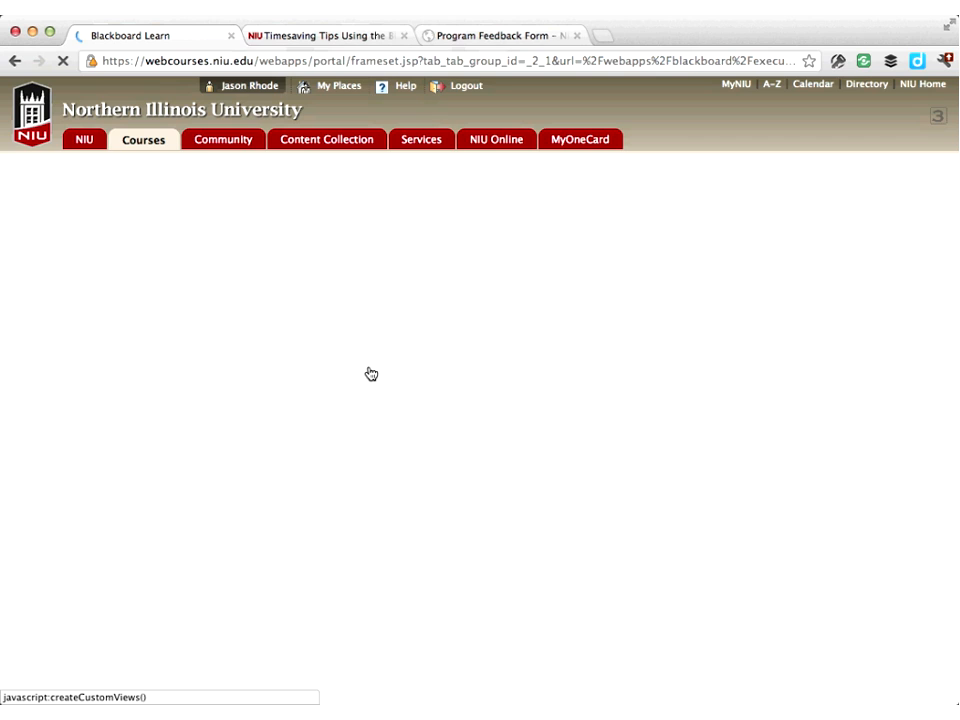
left_click(331, 386)
type("Homework")
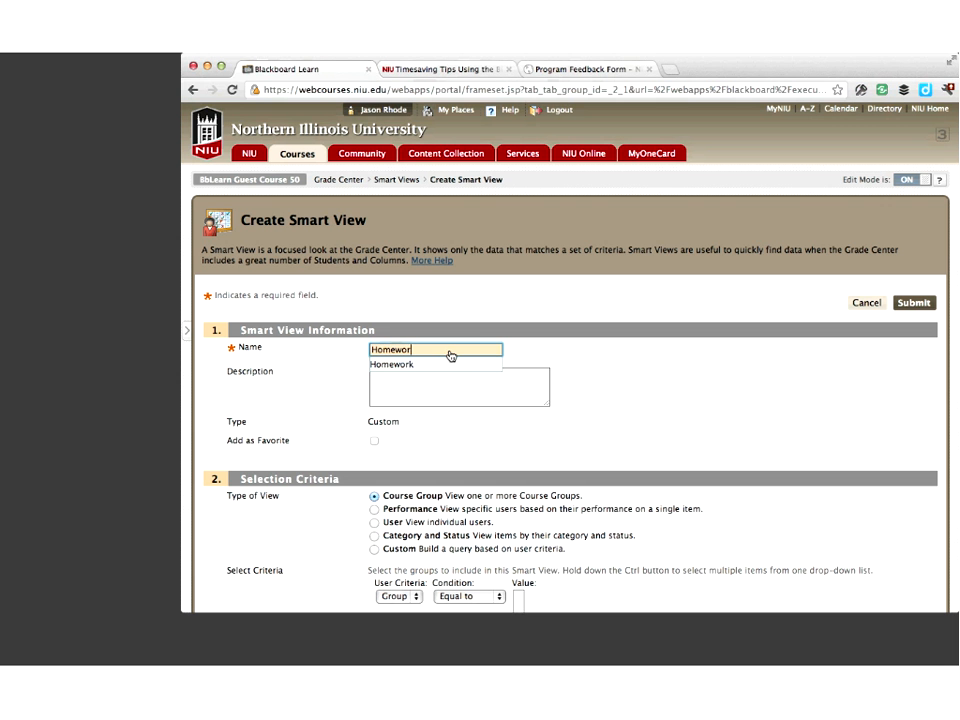
left_click(510, 403)
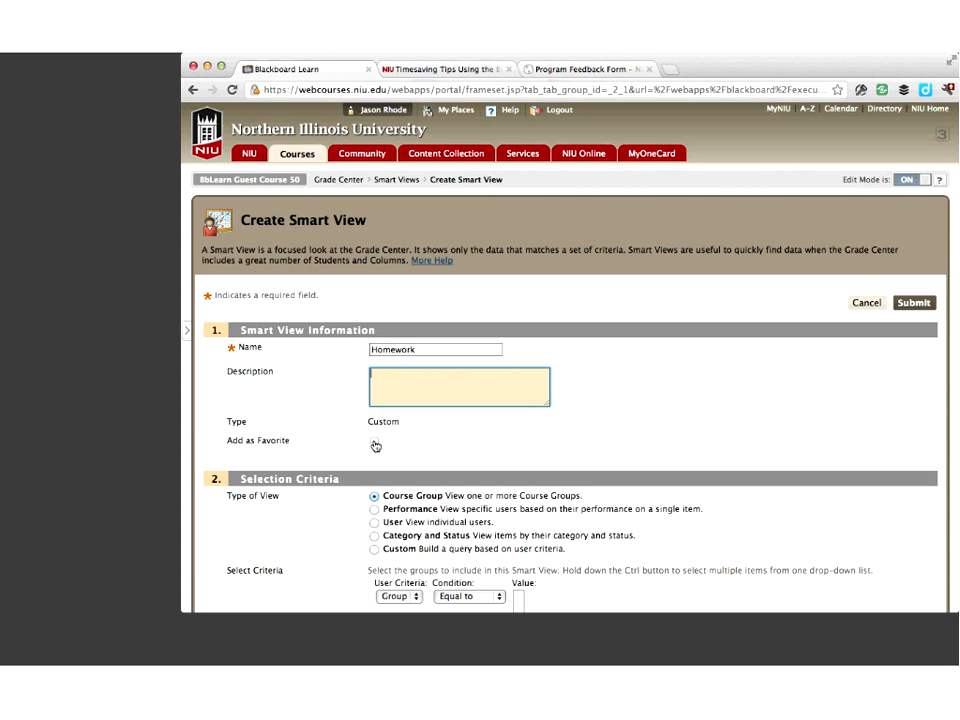
left_click(390, 440)
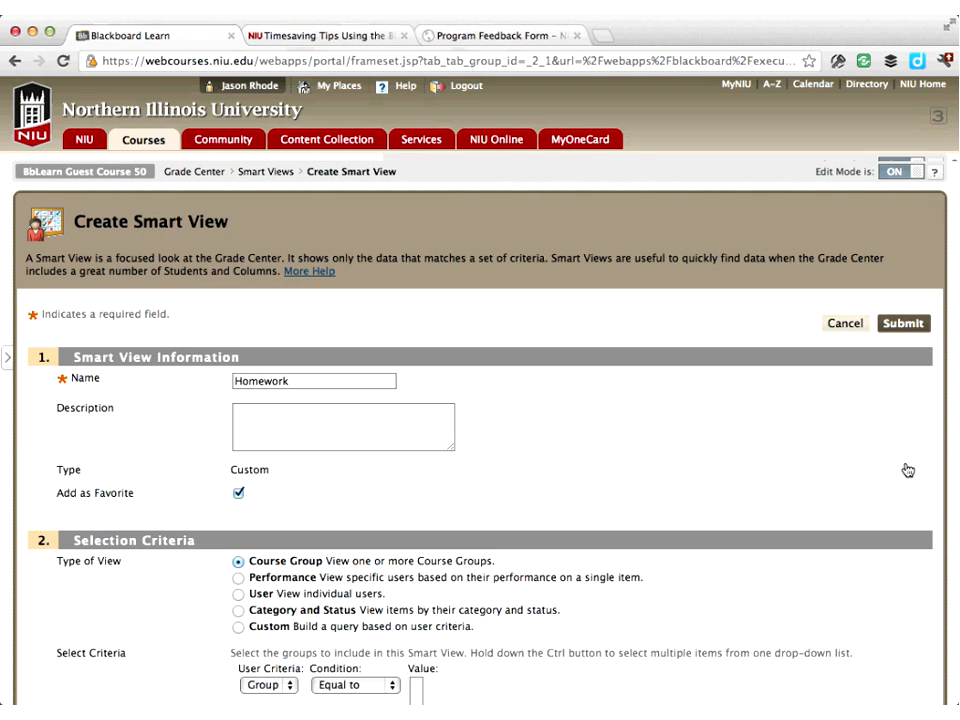
Make it a Category and Status view for the Homework category and All Users, then submit
scroll(907, 470, "down", 3)
scroll(907, 470, "up", 3)
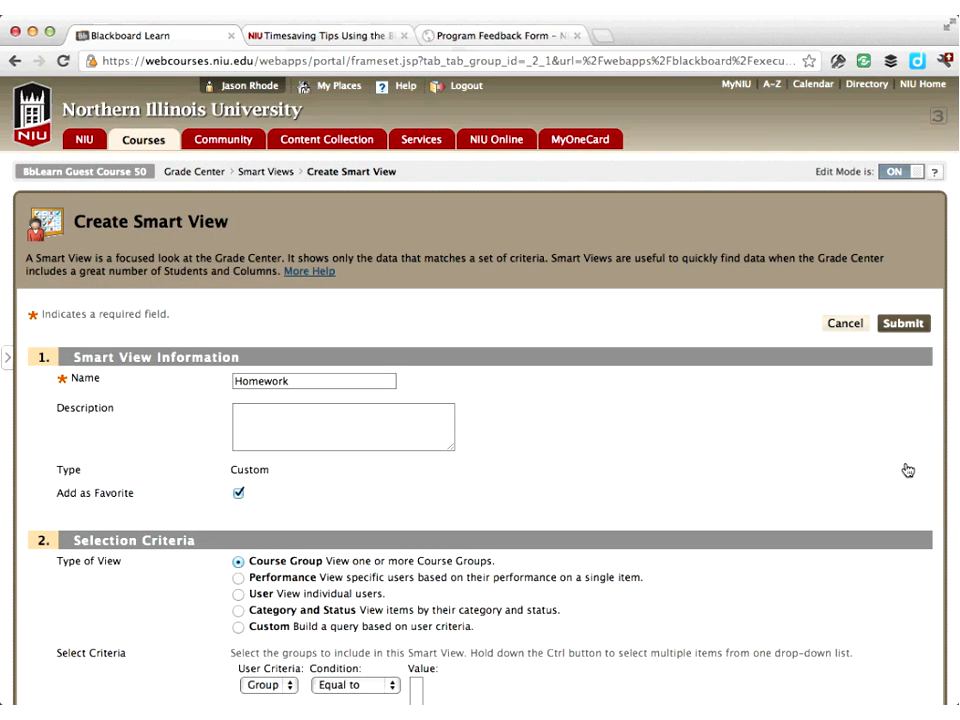
scroll(907, 470, "down", 1)
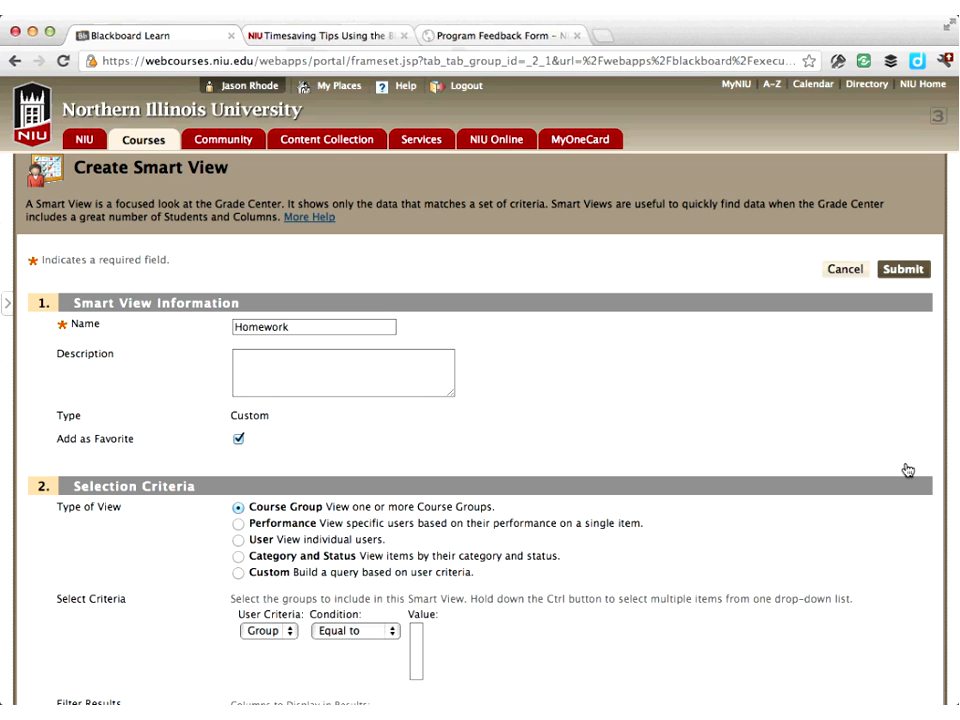
scroll(908, 470, "down", 2)
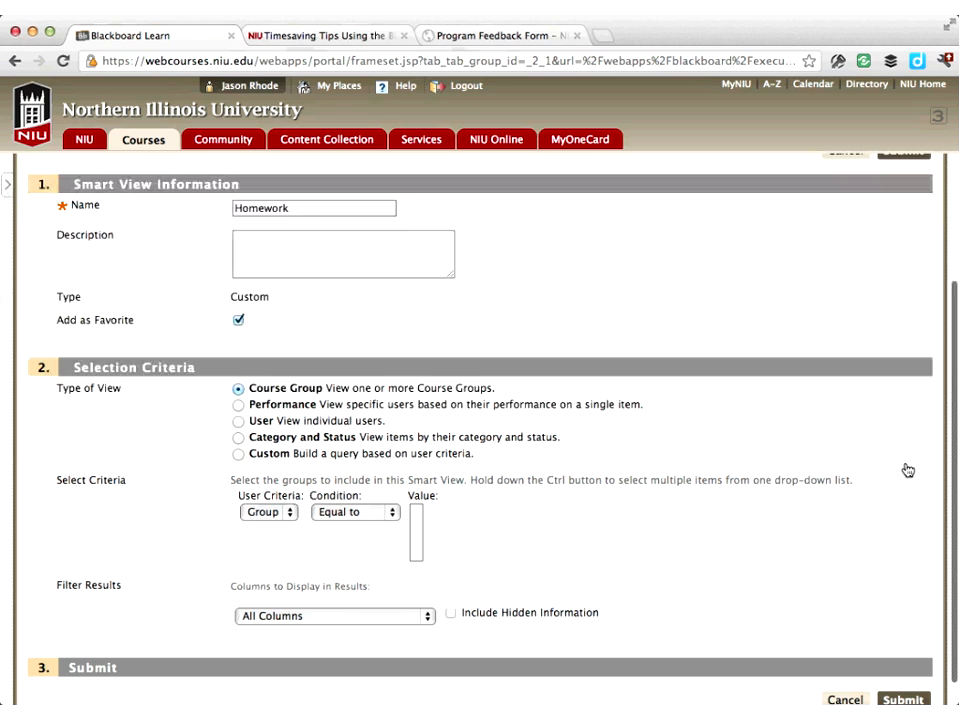
left_click(239, 438)
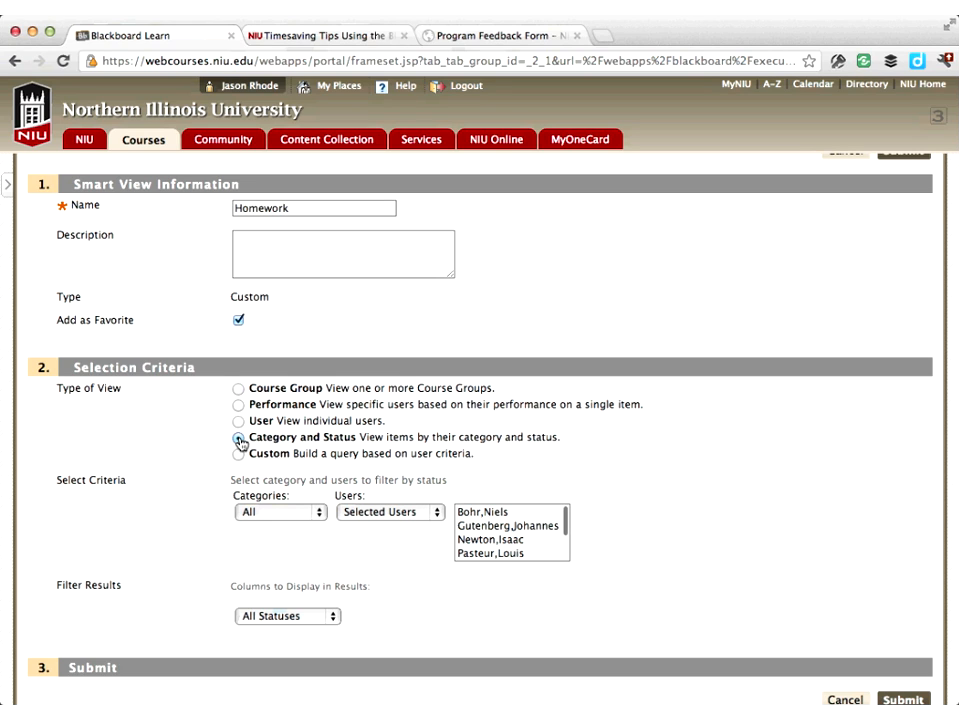
left_click(304, 517)
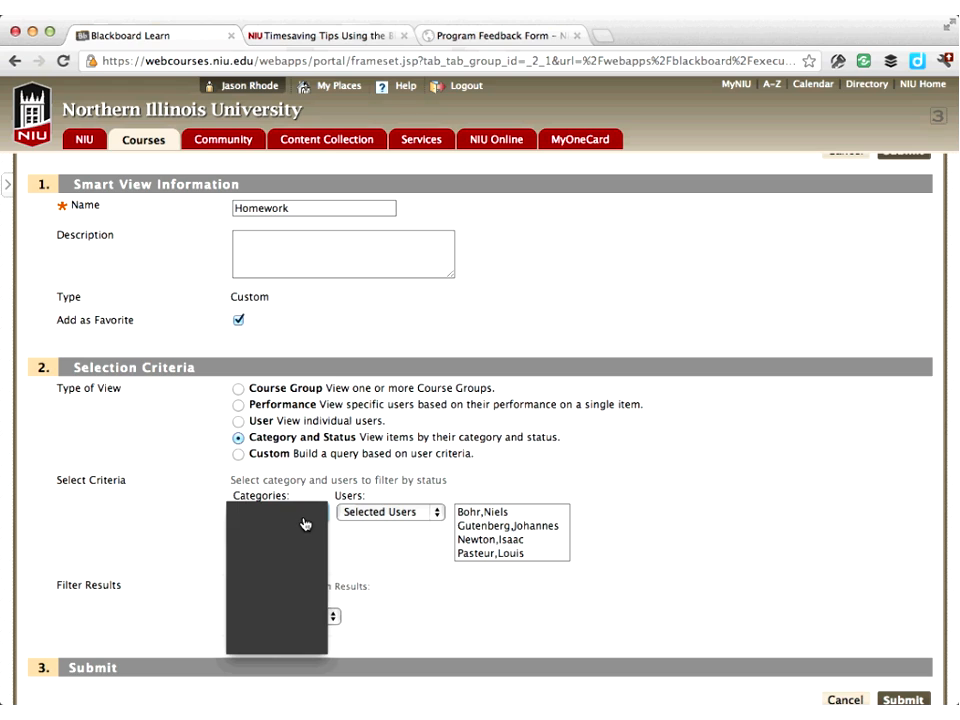
left_click(305, 524)
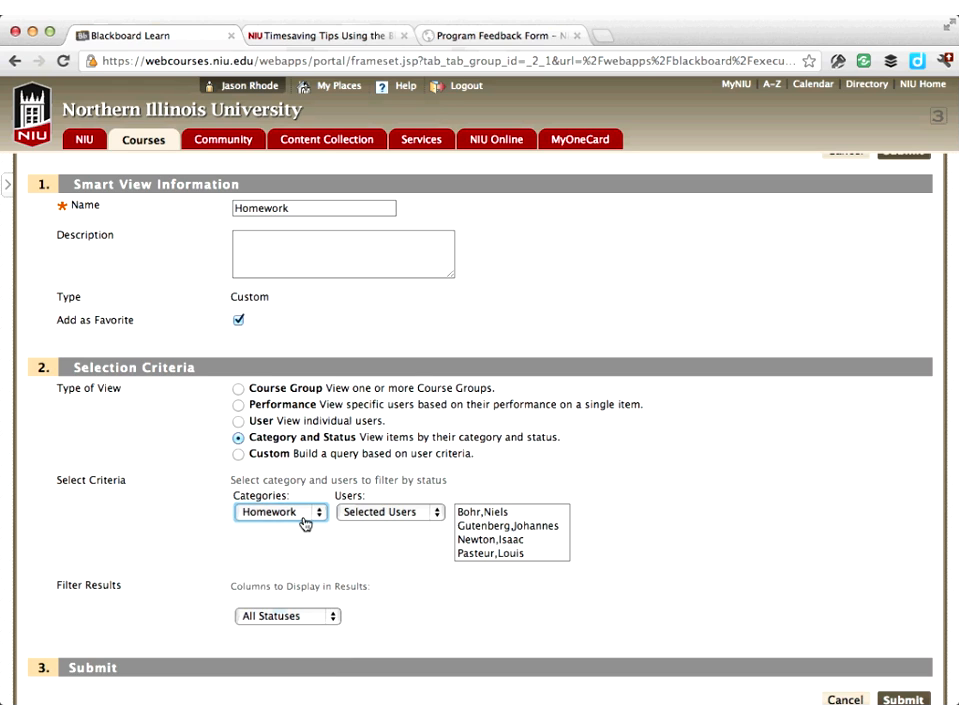
left_click(386, 513)
left_click(386, 516)
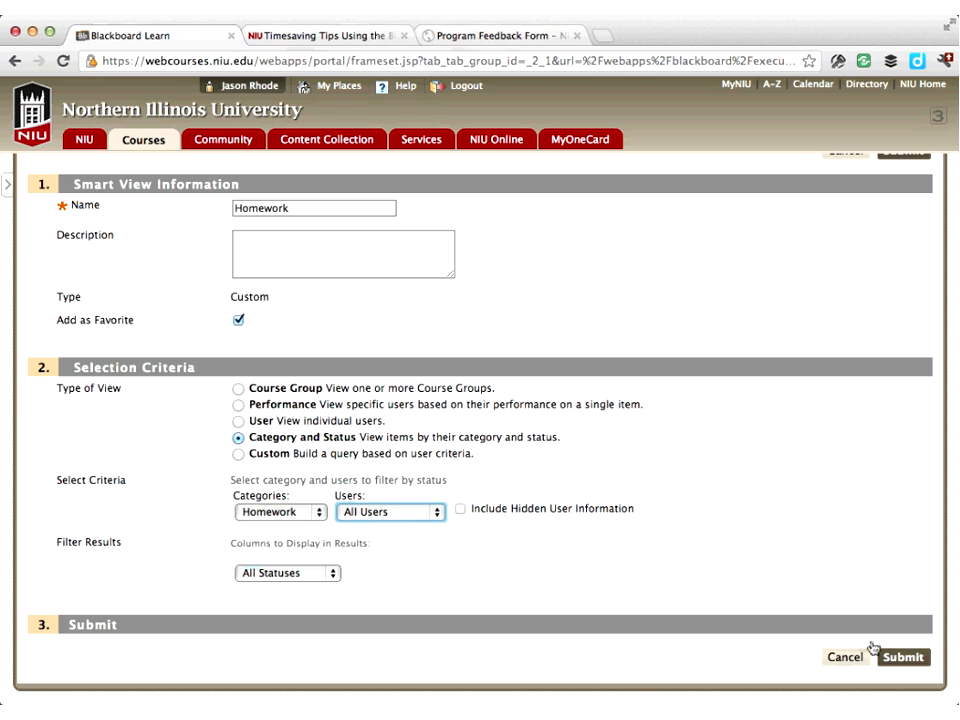
left_click(904, 658)
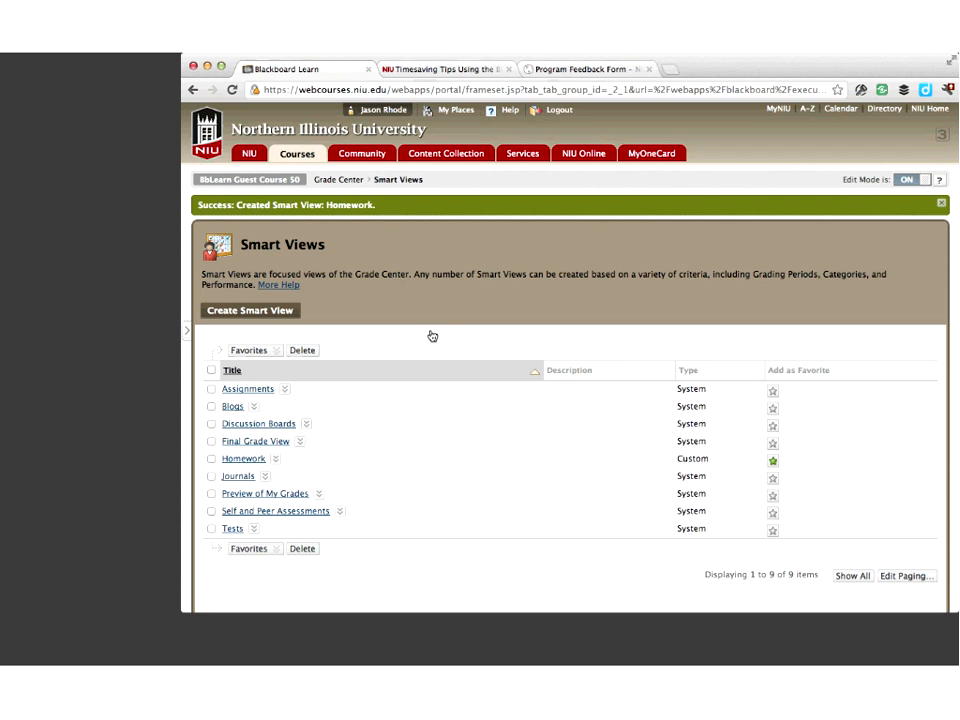
Create another smart view named Quizzes and mark it as a favorite
left_click(254, 314)
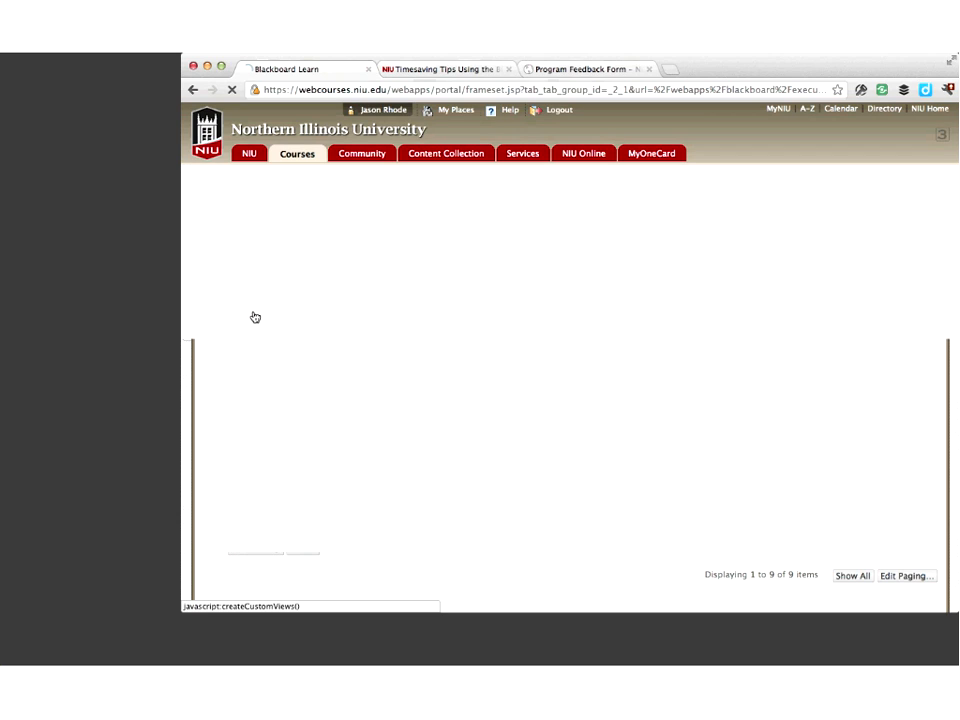
type("Qui")
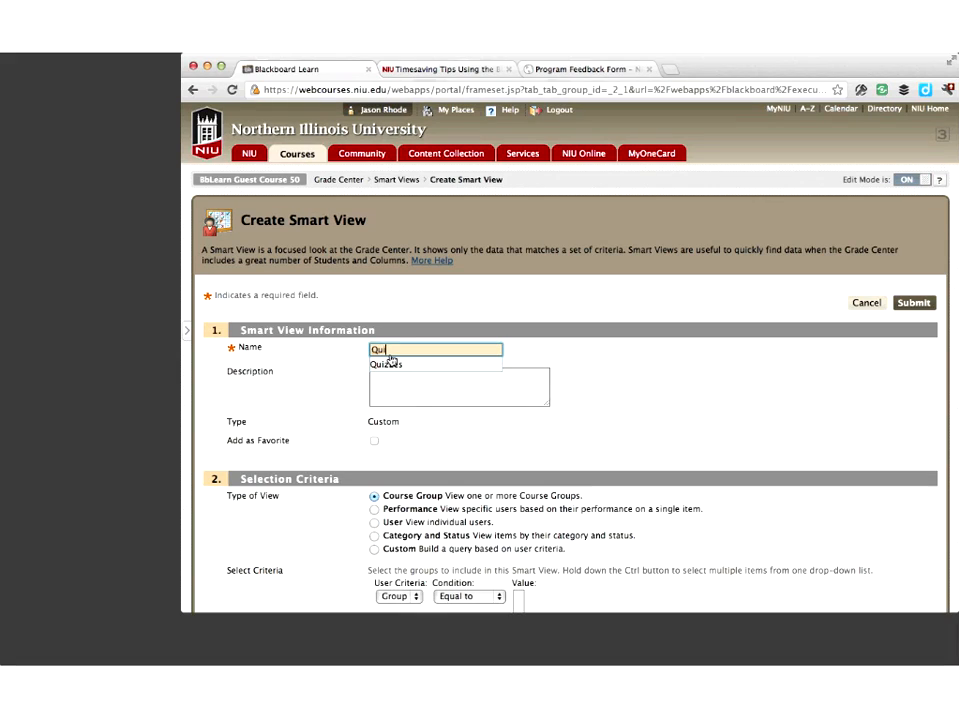
type("zzes")
left_click(413, 397)
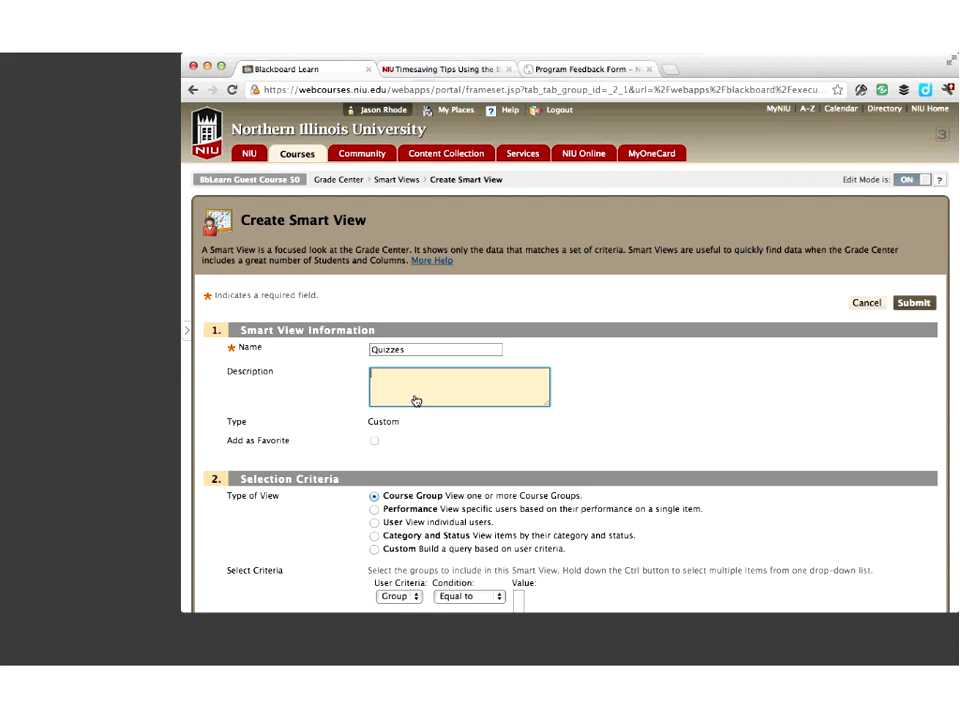
left_click(375, 442)
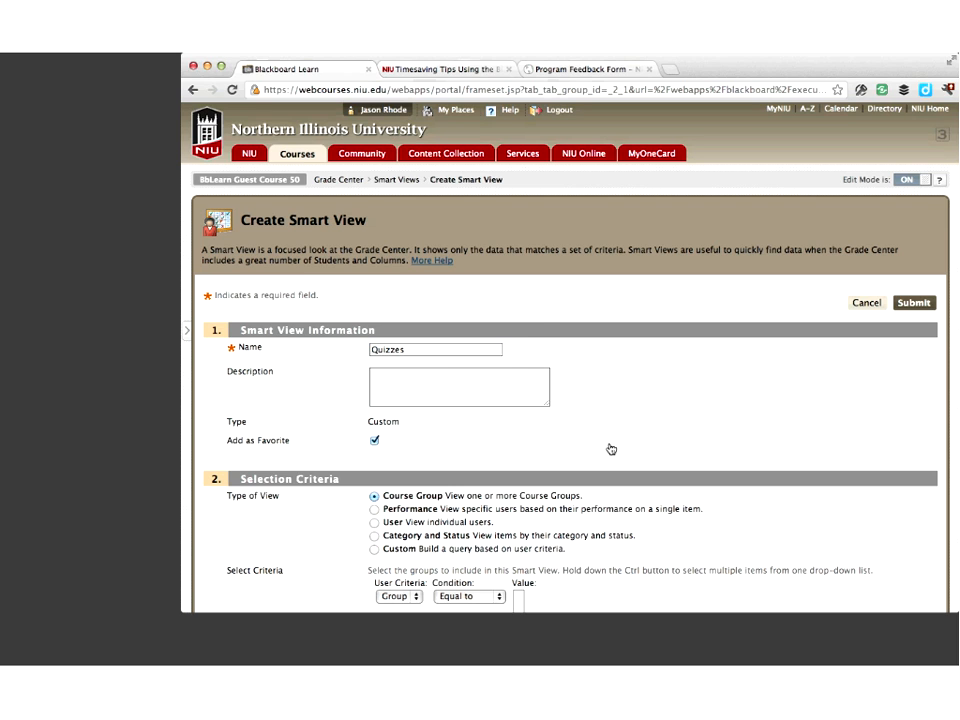
Make it a Category and Status view for the Quizzes category, choose the users option, then submit
scroll(611, 449, "down", 3)
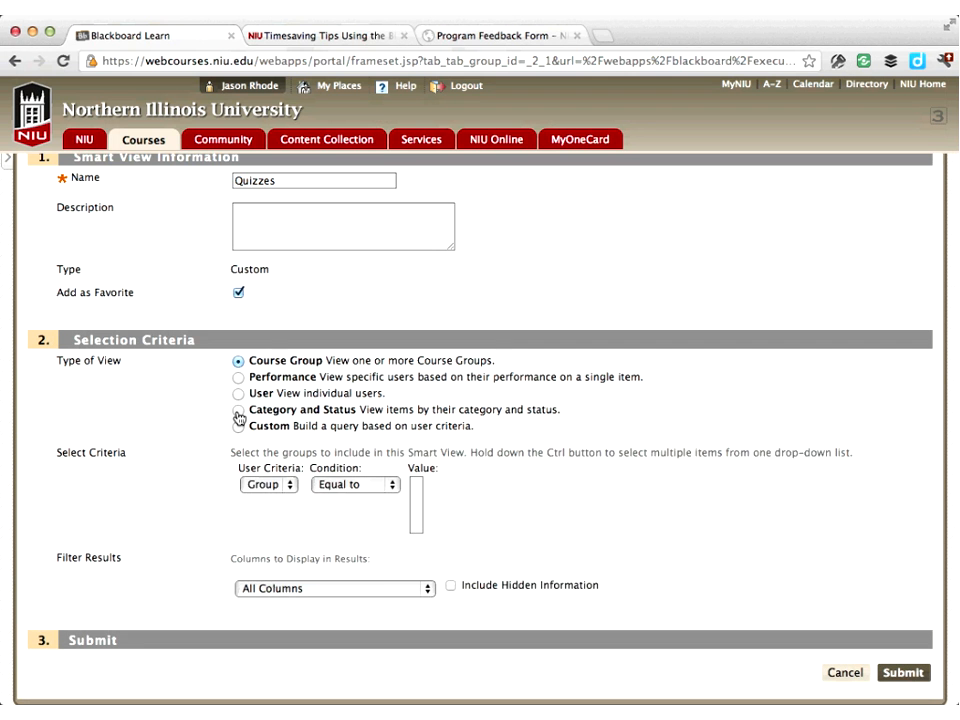
left_click(374, 373)
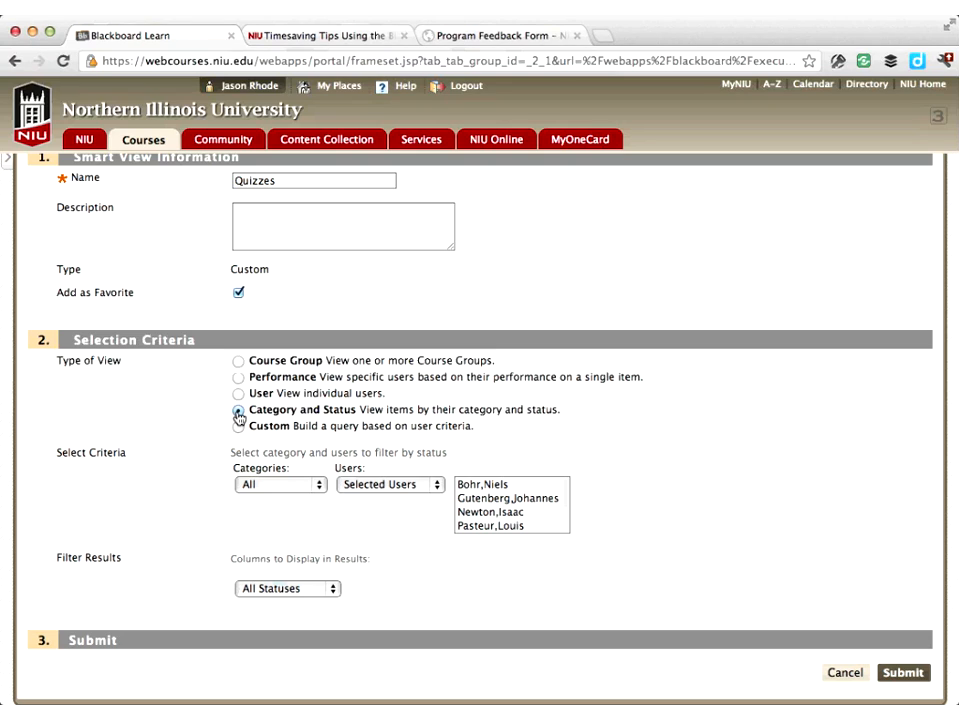
left_click(305, 494)
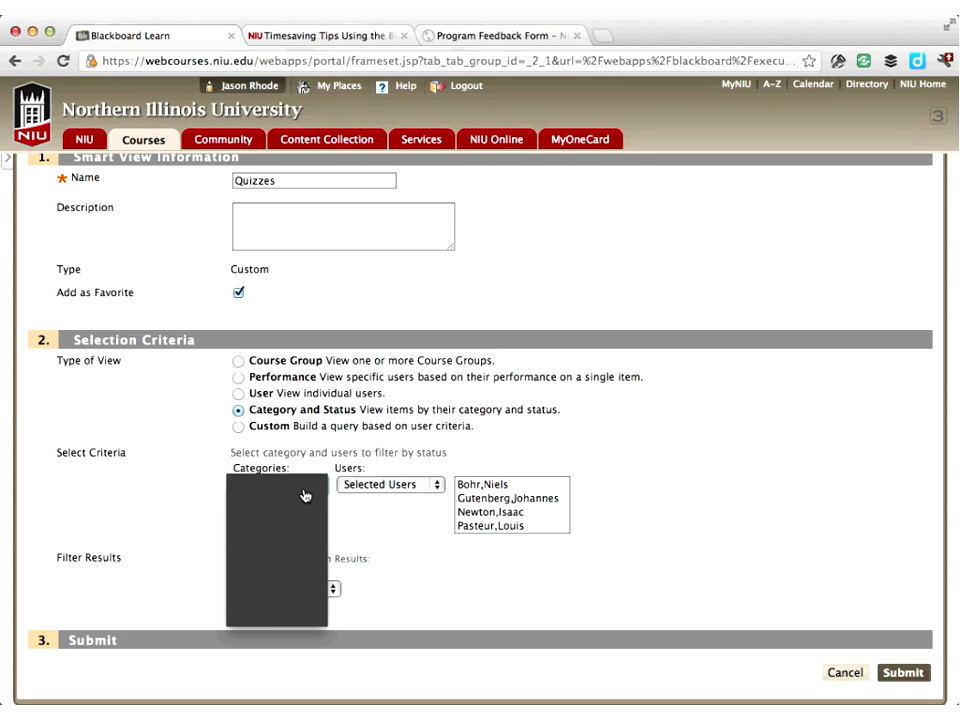
left_click(305, 494)
left_click(372, 492)
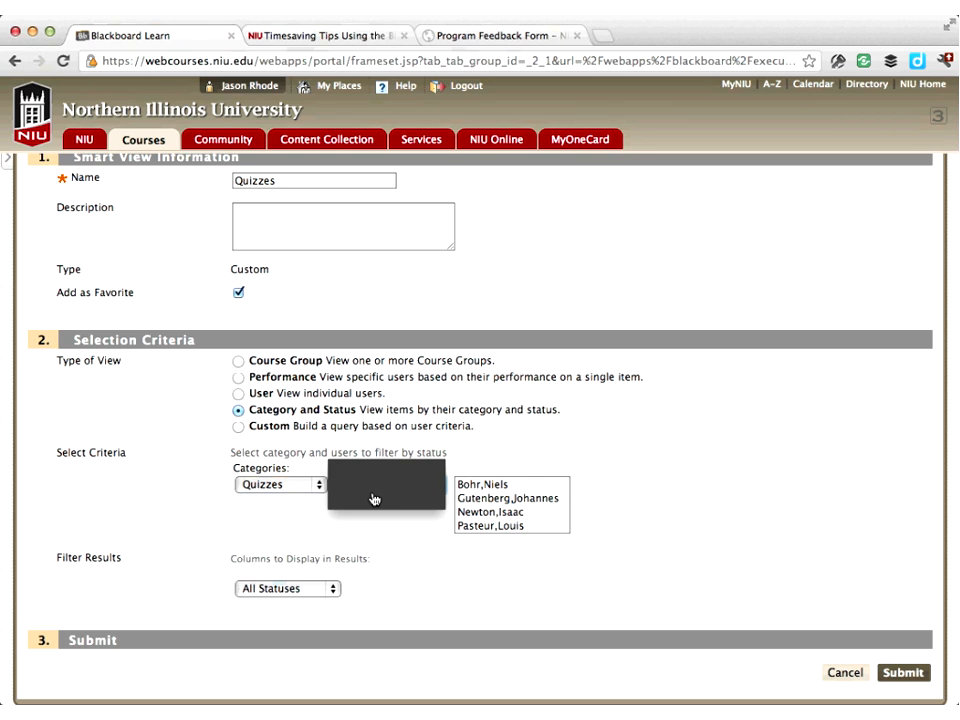
left_click(373, 498)
left_click(910, 636)
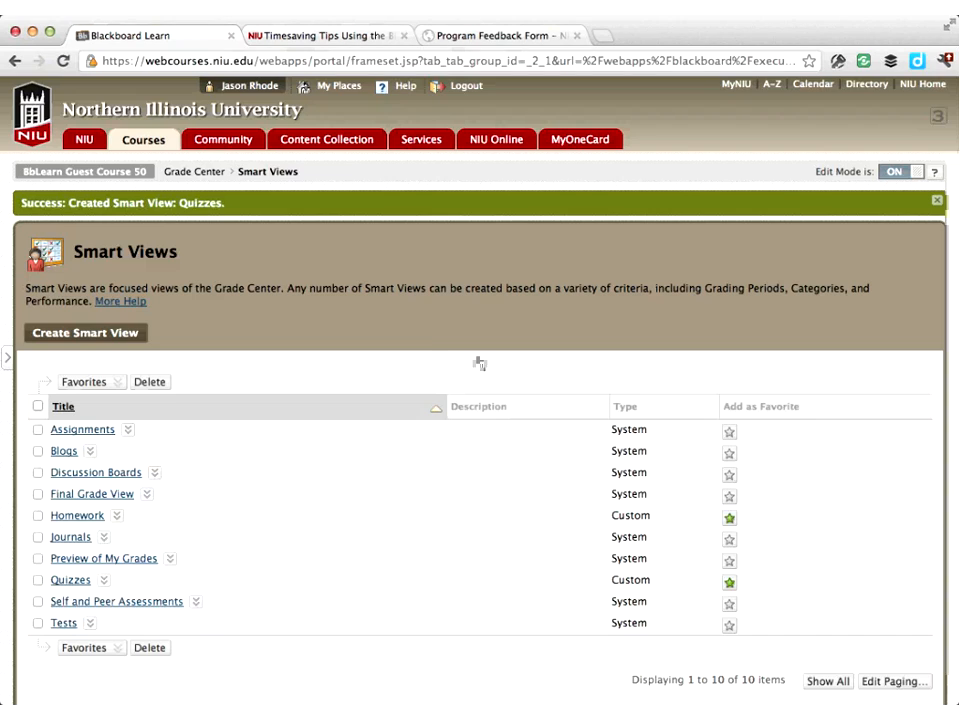
Return to the Grade Center and open the Homework smart view from the control panel
left_click(205, 175)
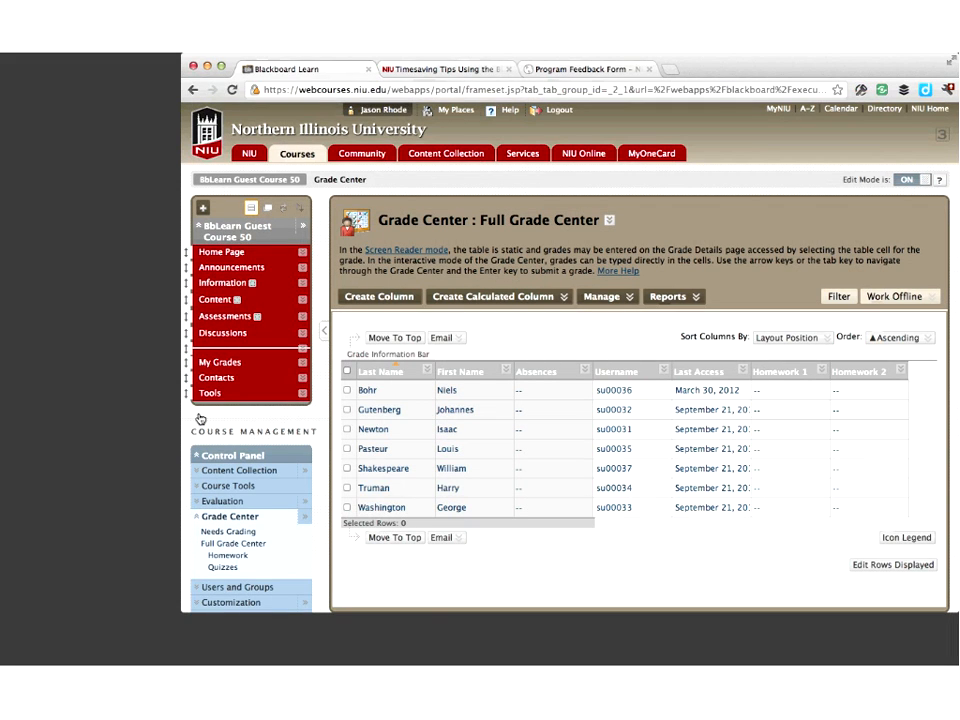
left_click(229, 516)
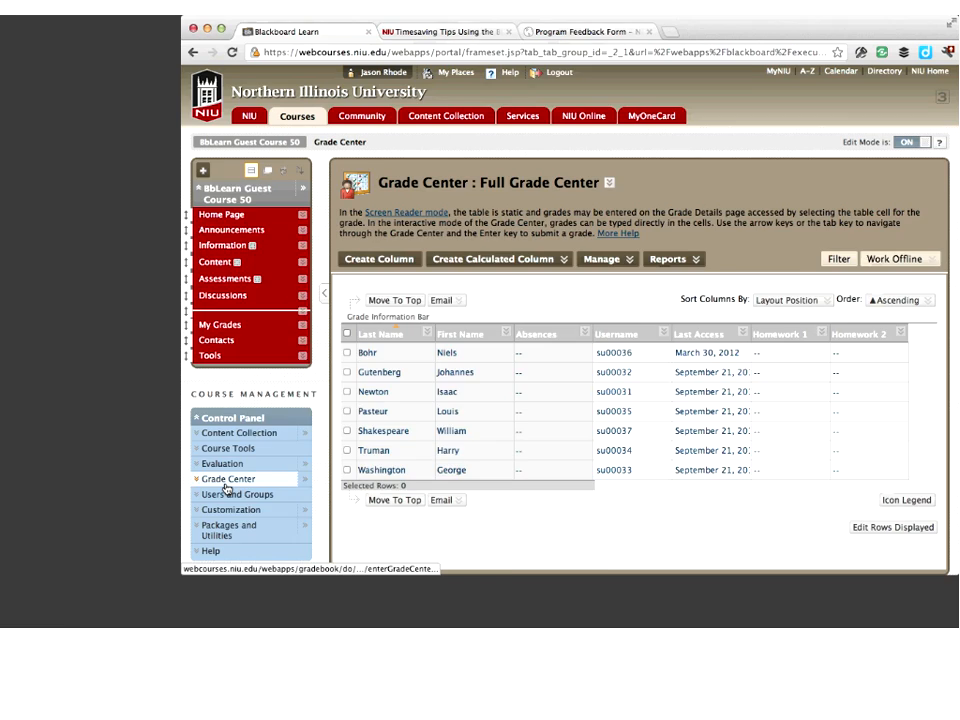
left_click(229, 517)
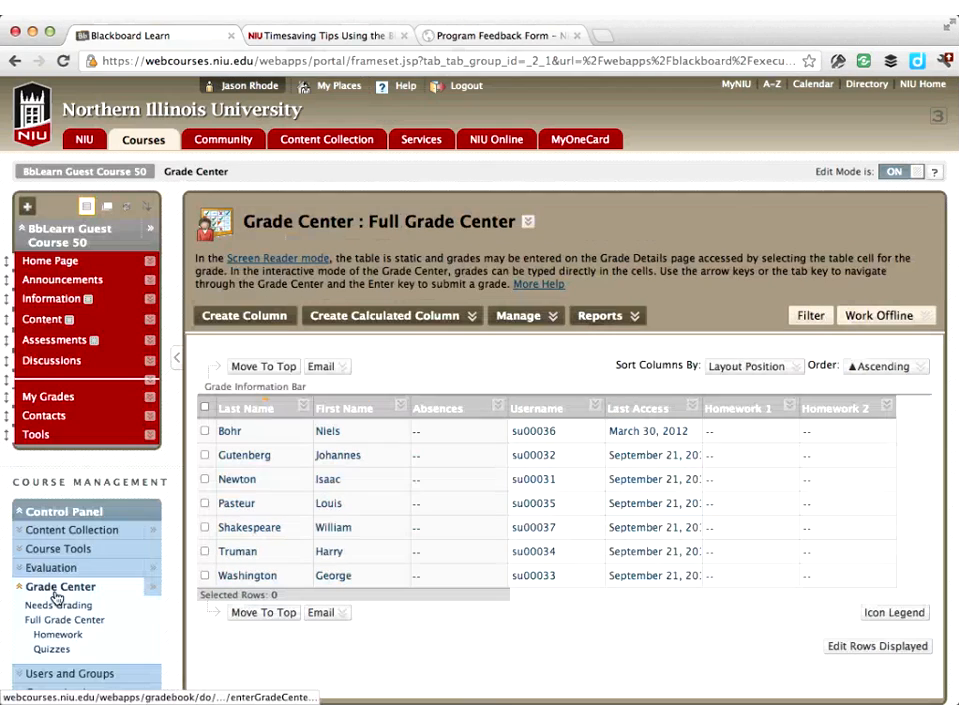
scroll(57, 597, "down", 1)
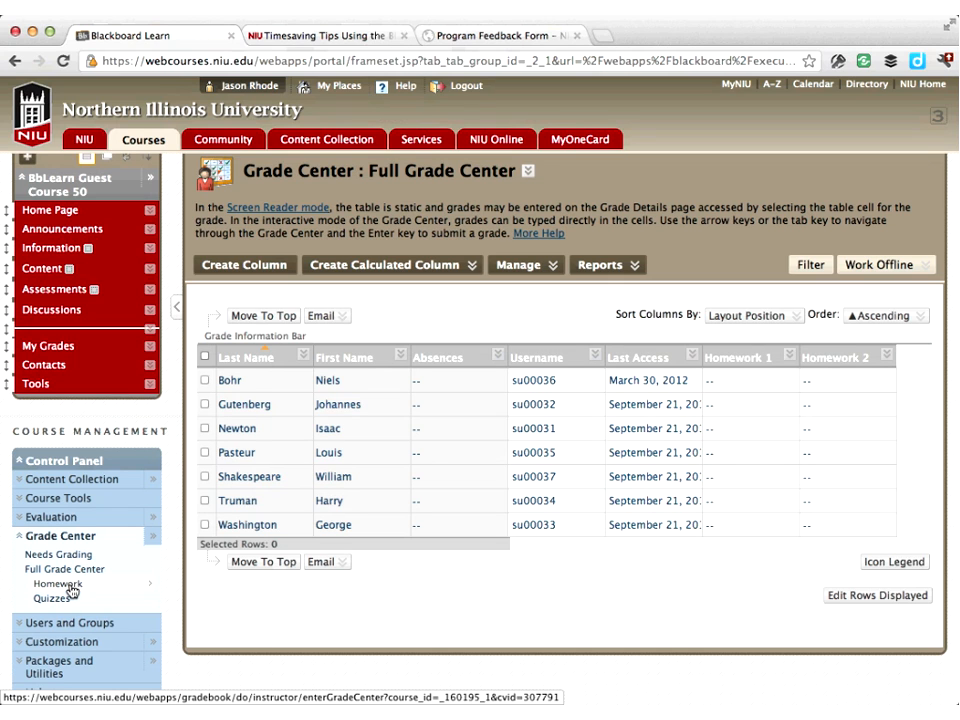
left_click(69, 586)
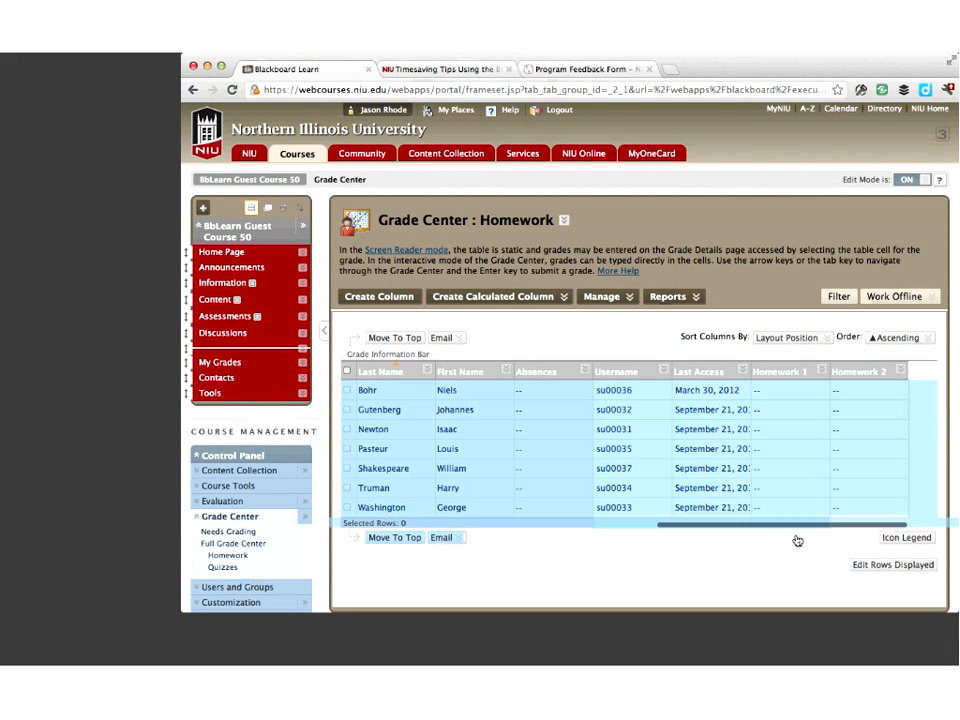
Switch to the Quizzes smart view and then back to the Homework smart view
scroll(797, 541, "right", 2)
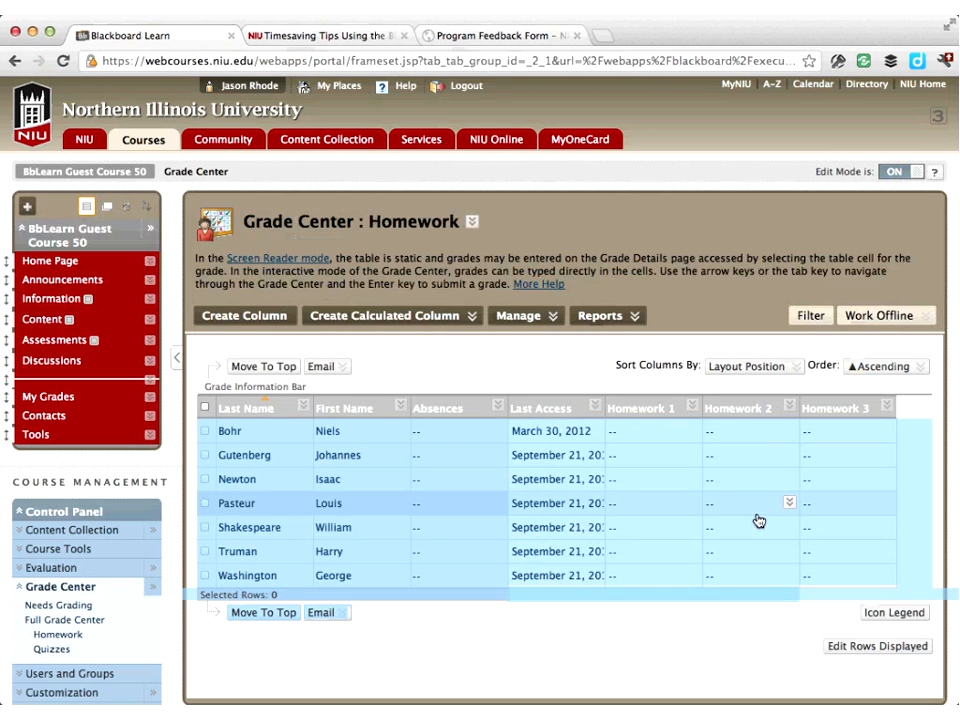
left_click(58, 648)
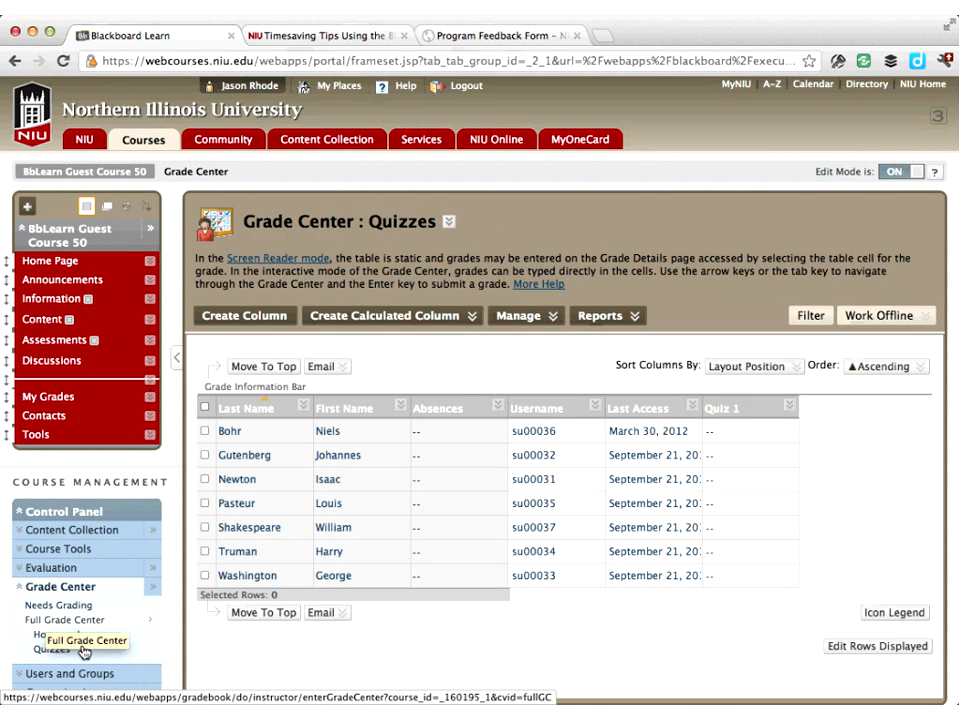
left_click(79, 592)
left_click(79, 592)
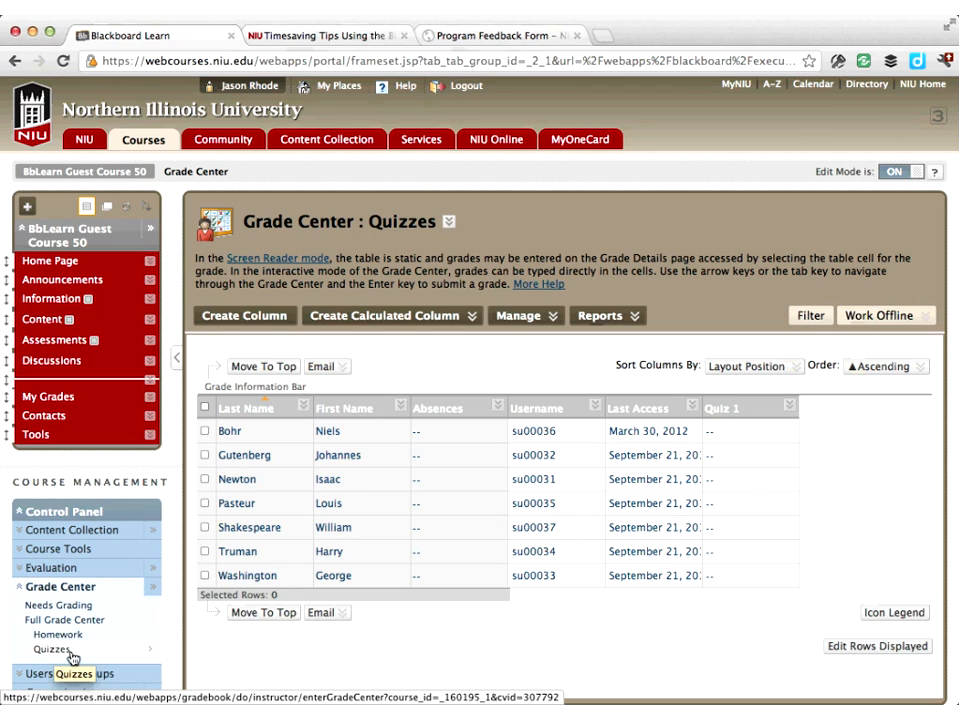
left_click(70, 646)
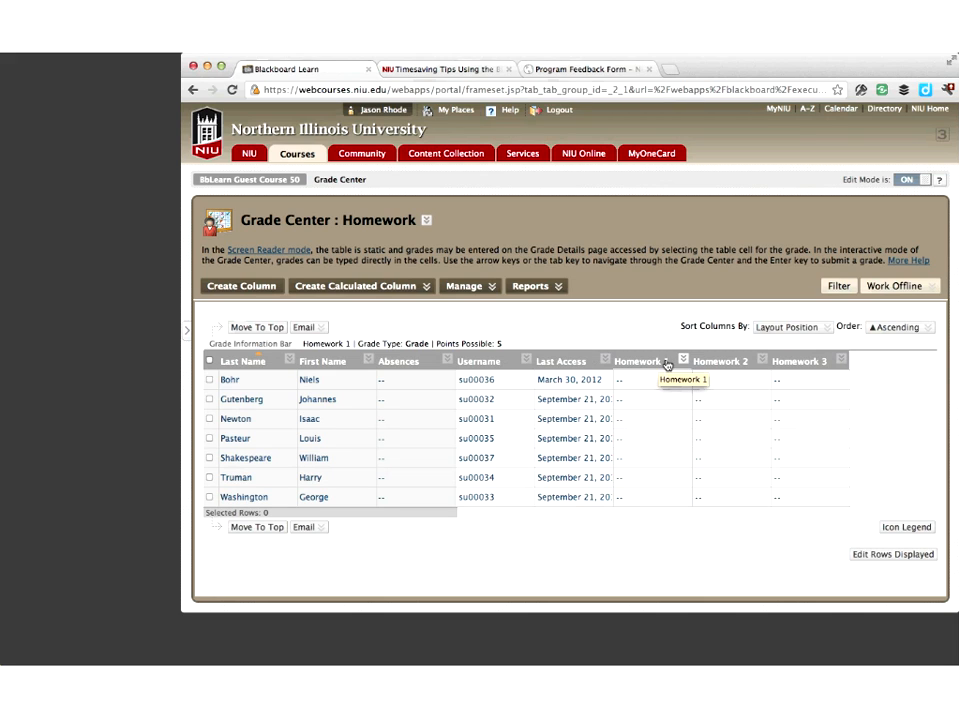
View the Homework 1 column's quick column information, then close it
left_click(684, 361)
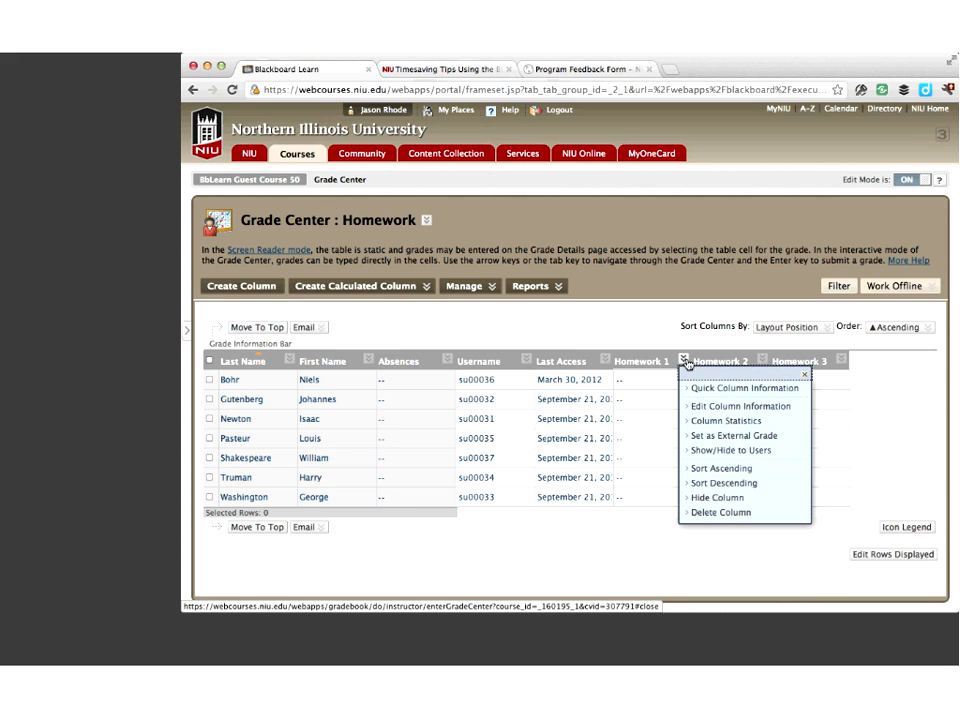
left_click(732, 393)
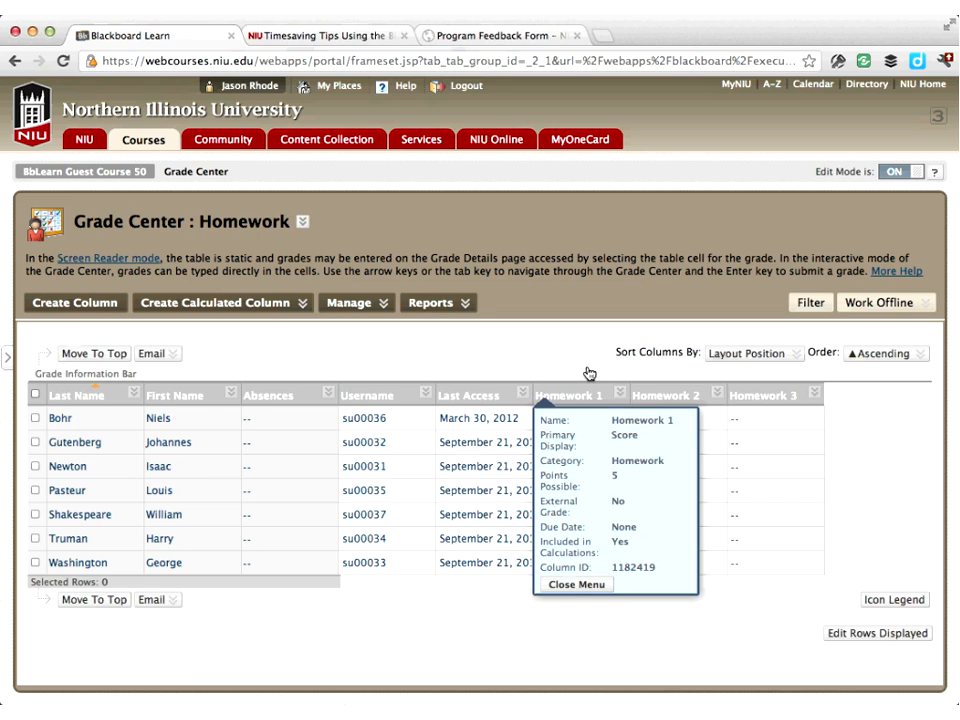
left_click(566, 585)
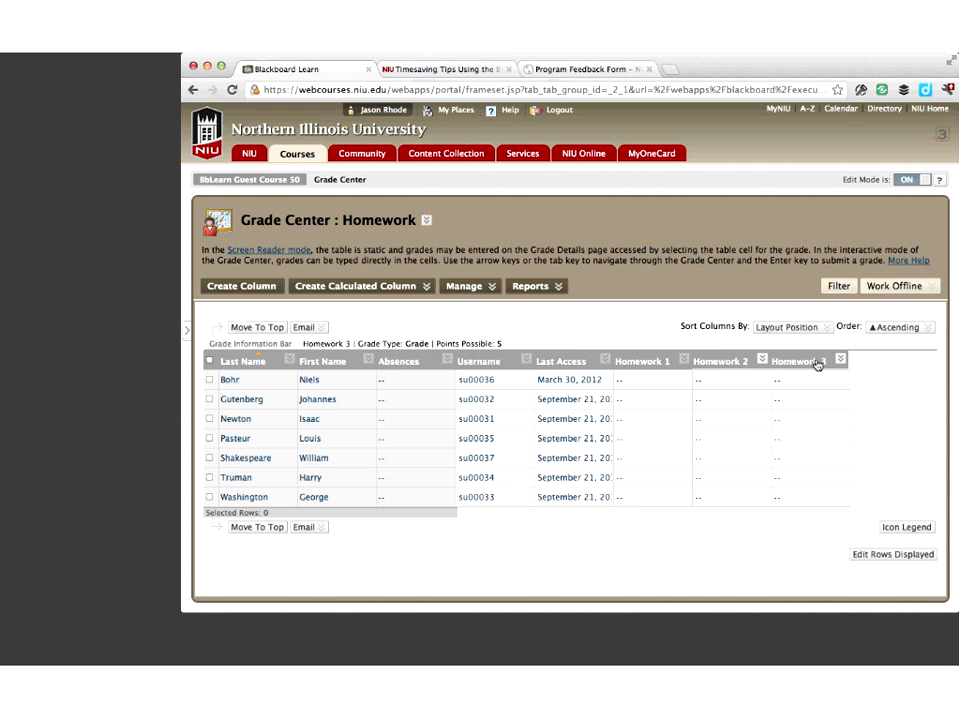
Edit the Homework 1 column and enable a due date of 03/30/2012
left_click(684, 359)
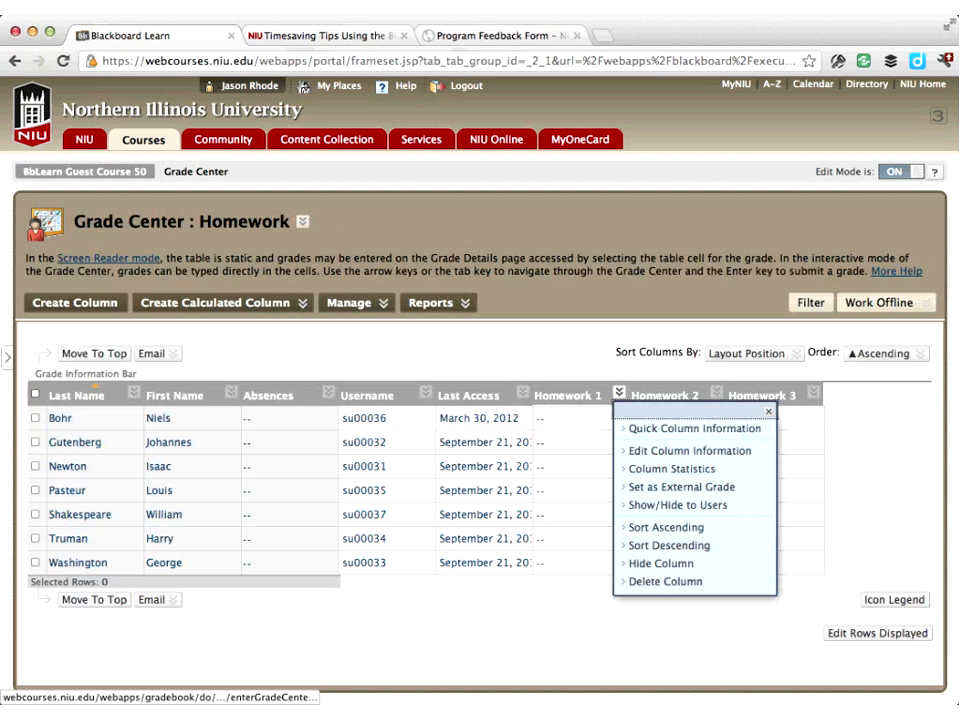
left_click(619, 393)
left_click(644, 452)
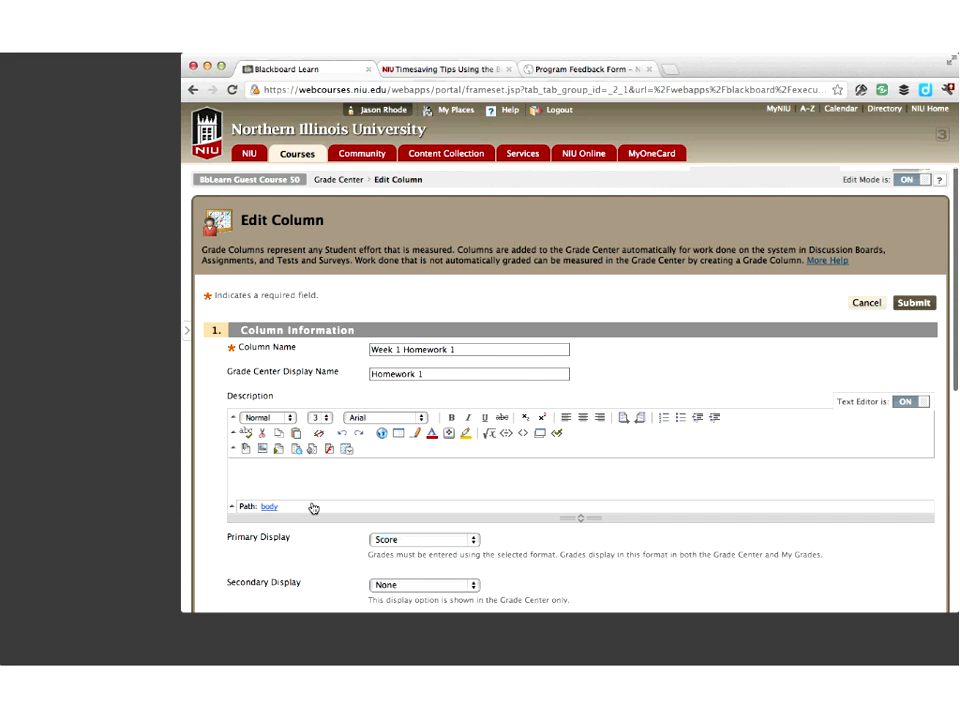
scroll(313, 508, "down", 2)
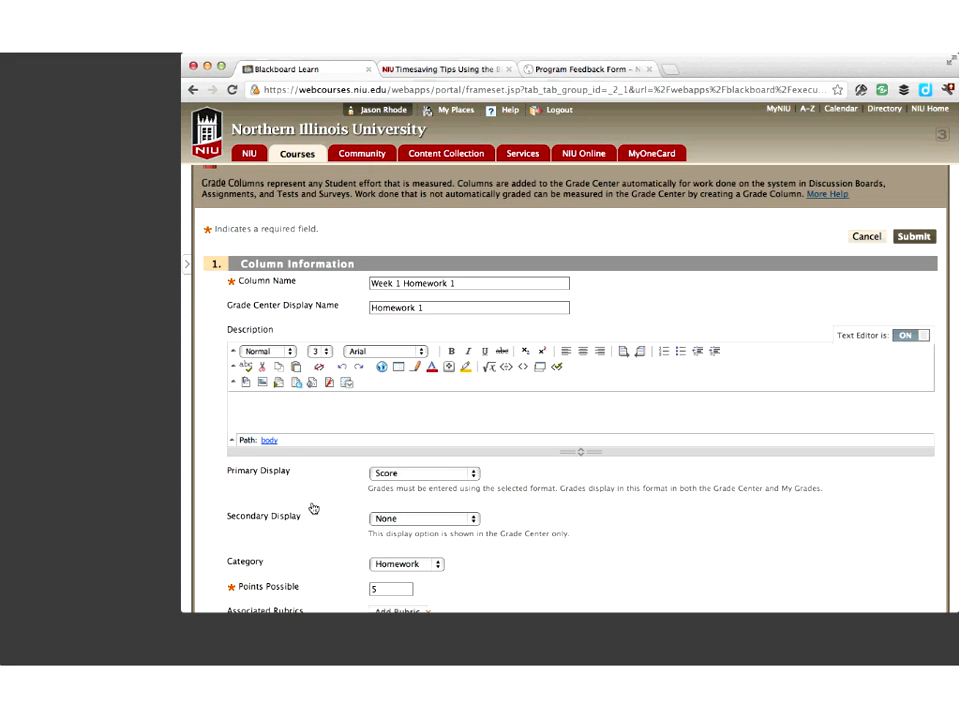
scroll(313, 508, "down", 5)
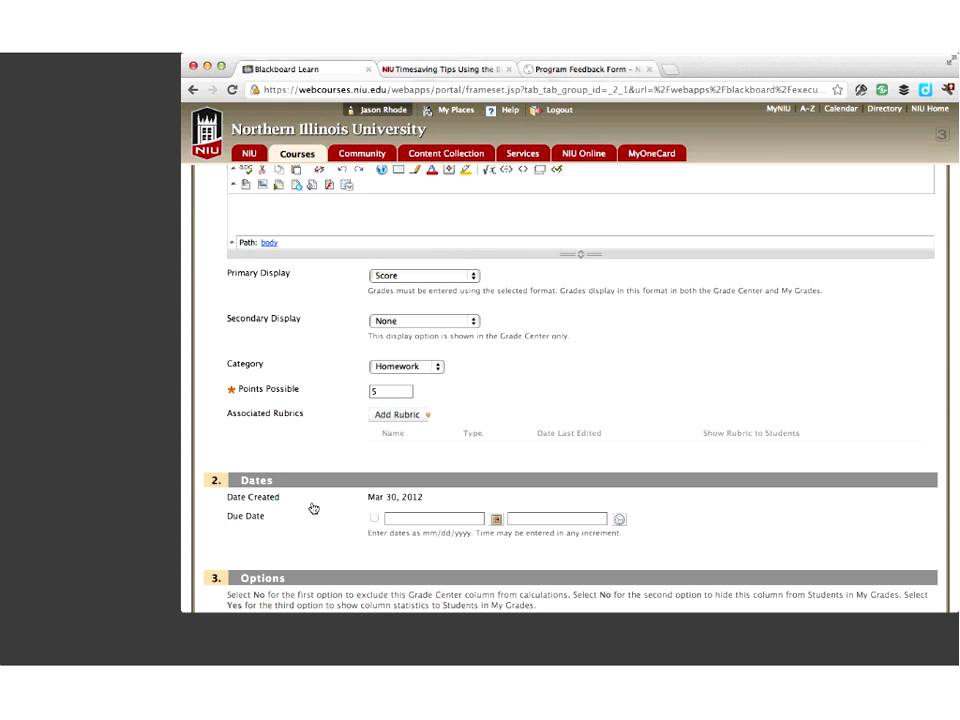
scroll(313, 508, "down", 3)
left_click(374, 387)
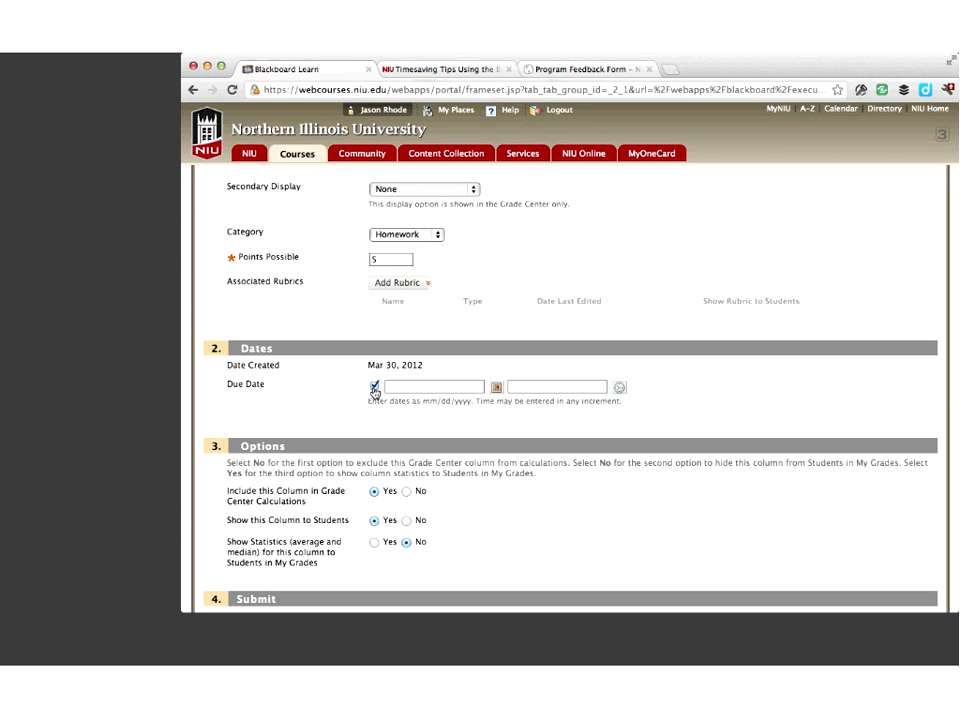
left_click(496, 387)
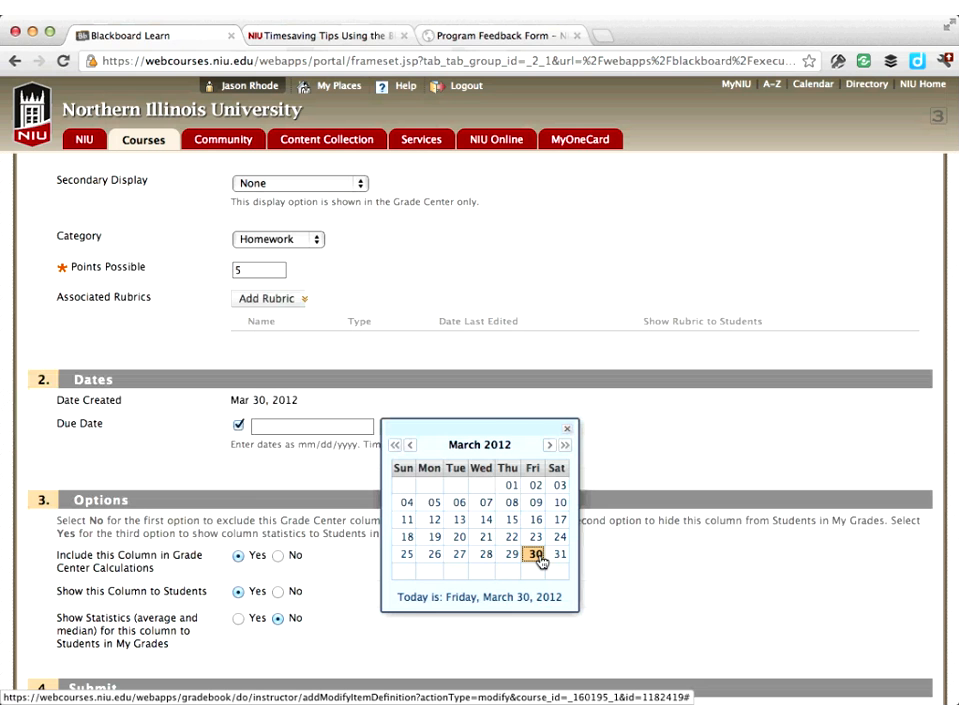
left_click(614, 490)
Set the Homework 1 due time to 11:59 PM and submit the column edit
left_click(538, 428)
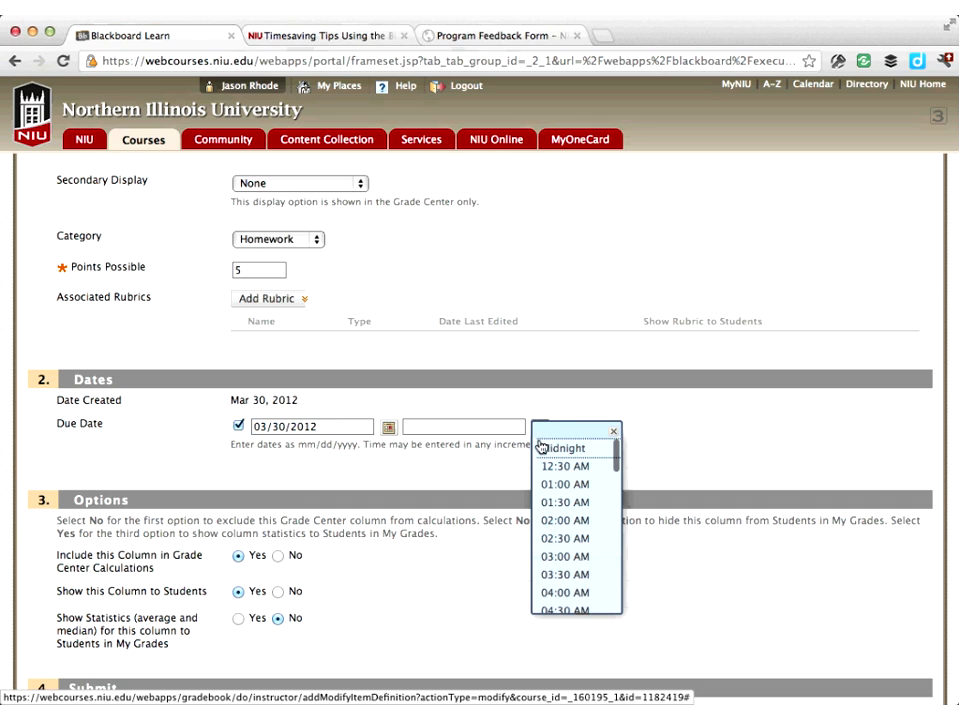
scroll(563, 598, "down", 10)
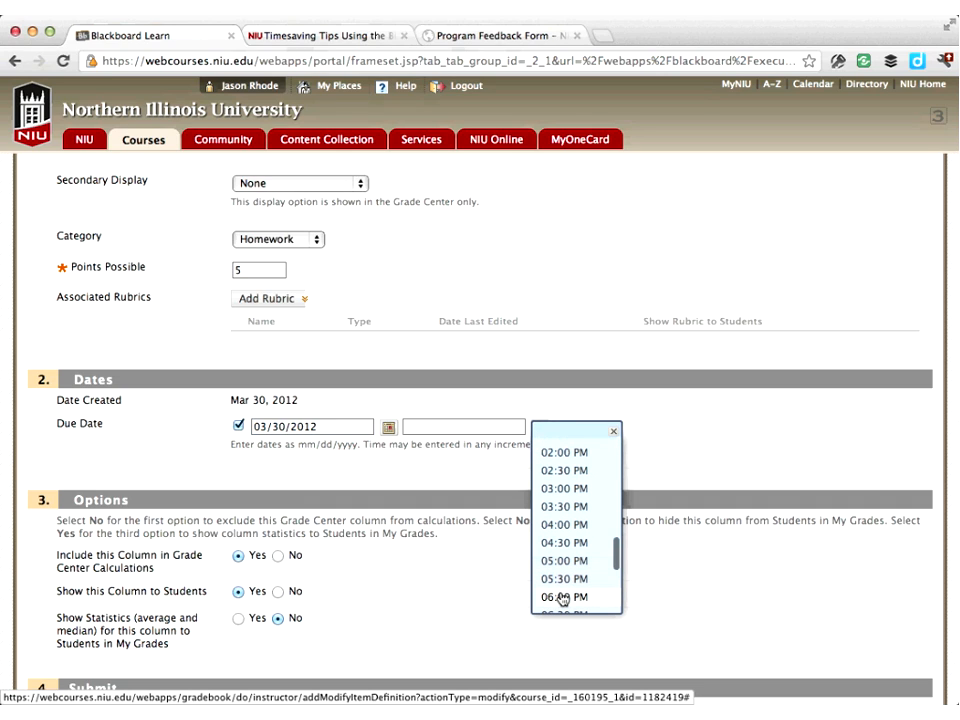
left_click(566, 524)
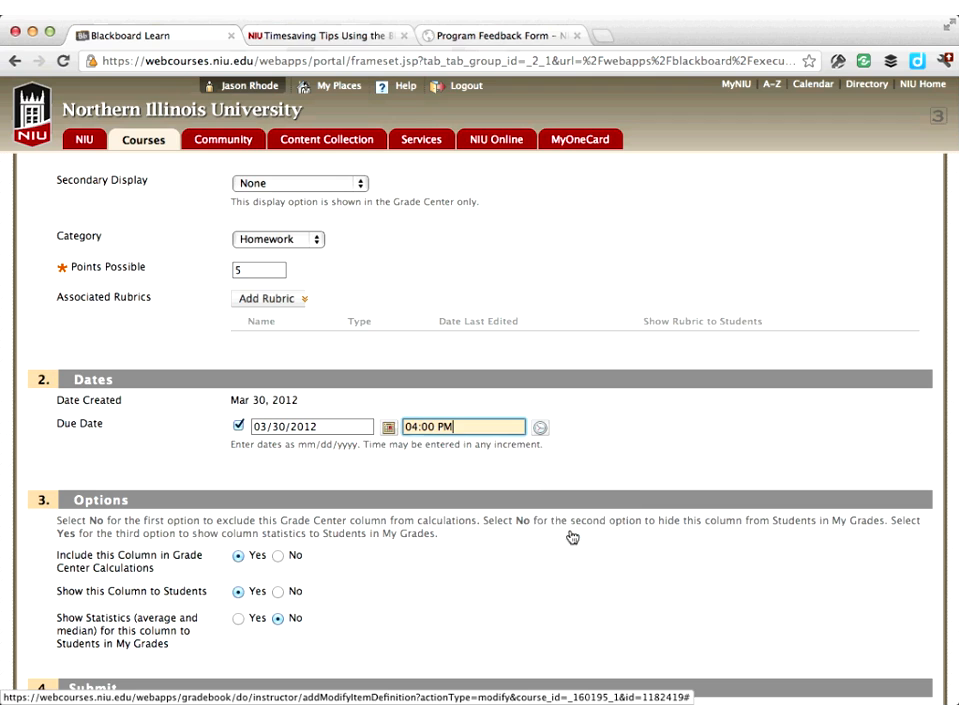
left_click(546, 431)
scroll(561, 514, "down", 10)
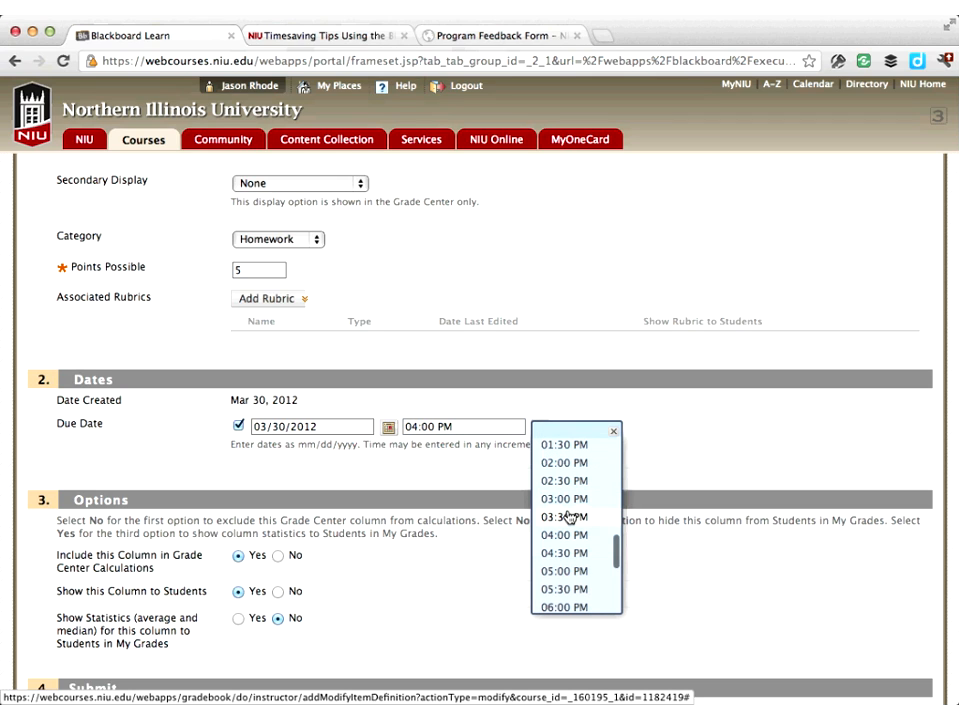
scroll(568, 516, "down", 5)
left_click(562, 558)
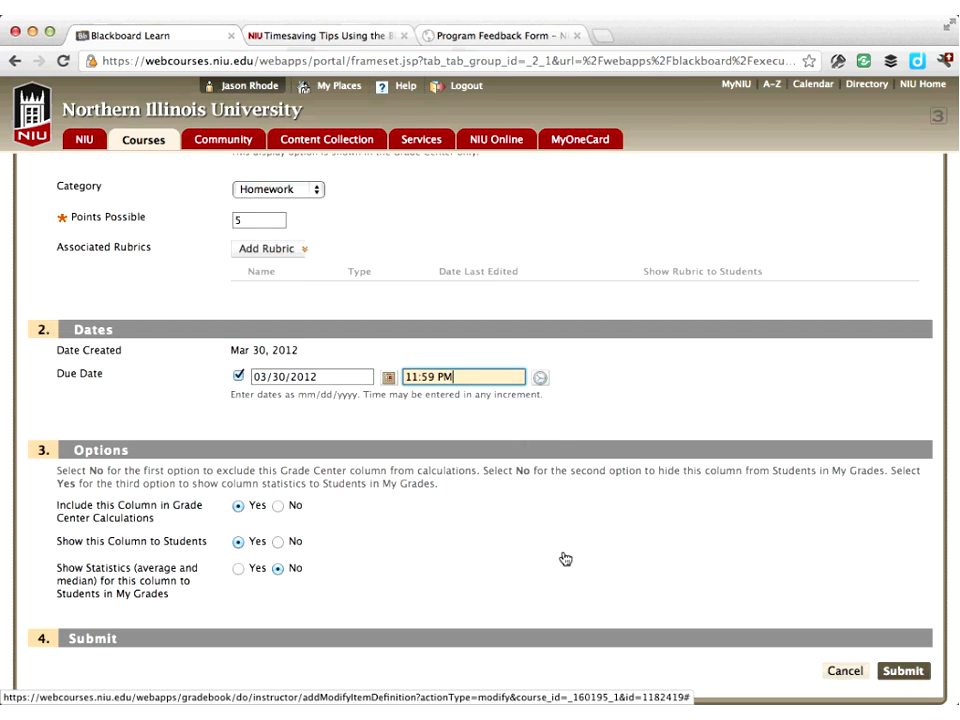
left_click(903, 671)
Edit the Homework 2 column and enable a due date of 04/04/2012
left_click(763, 386)
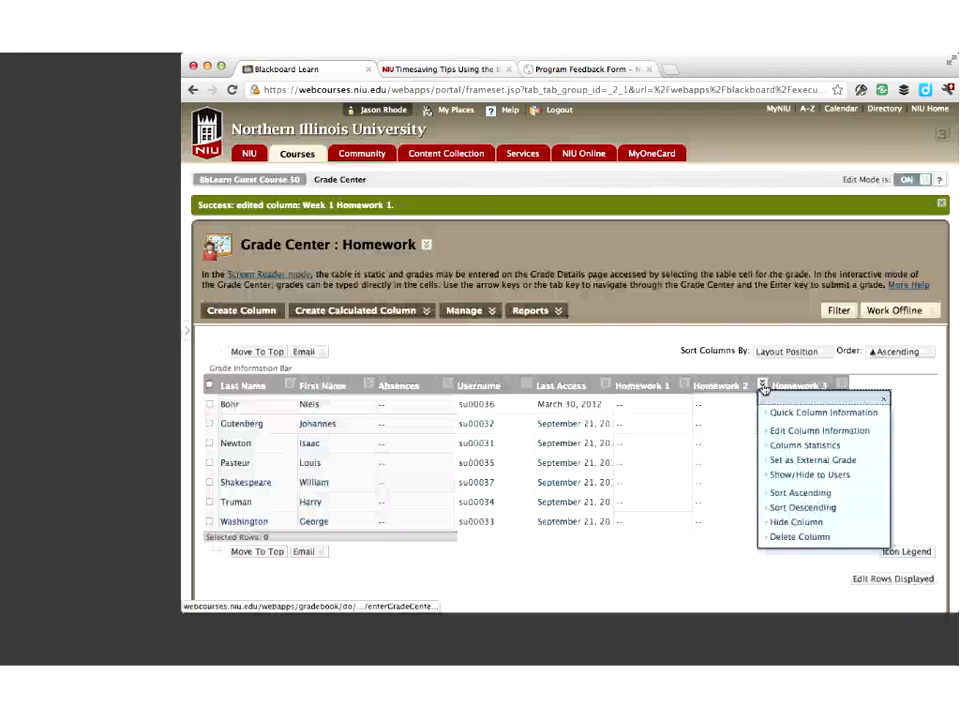
left_click(790, 431)
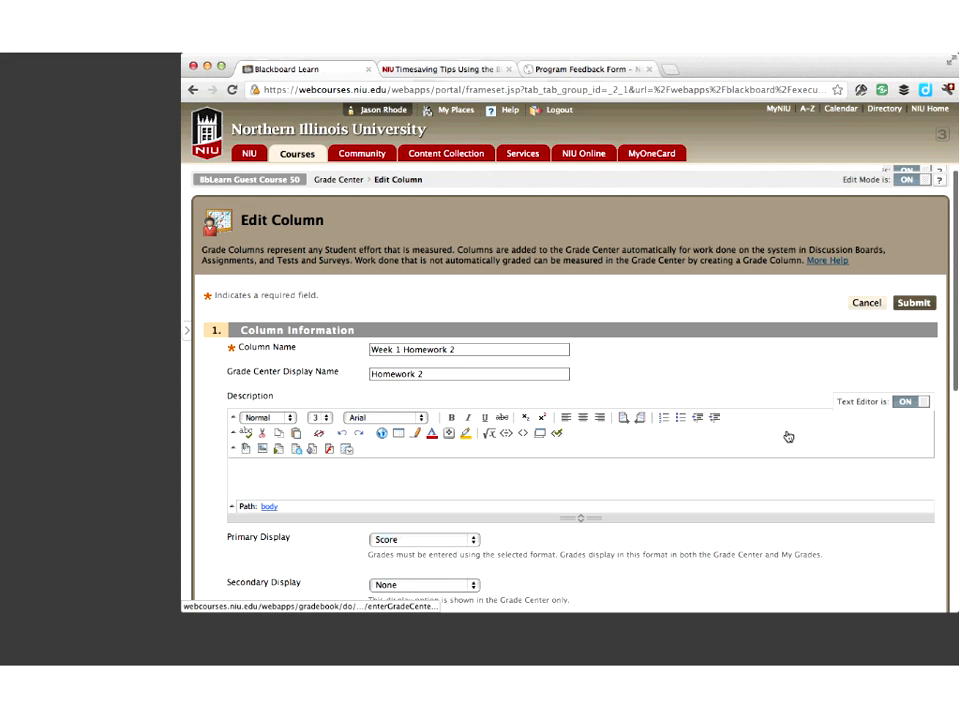
scroll(788, 437, "down", 5)
left_click(238, 465)
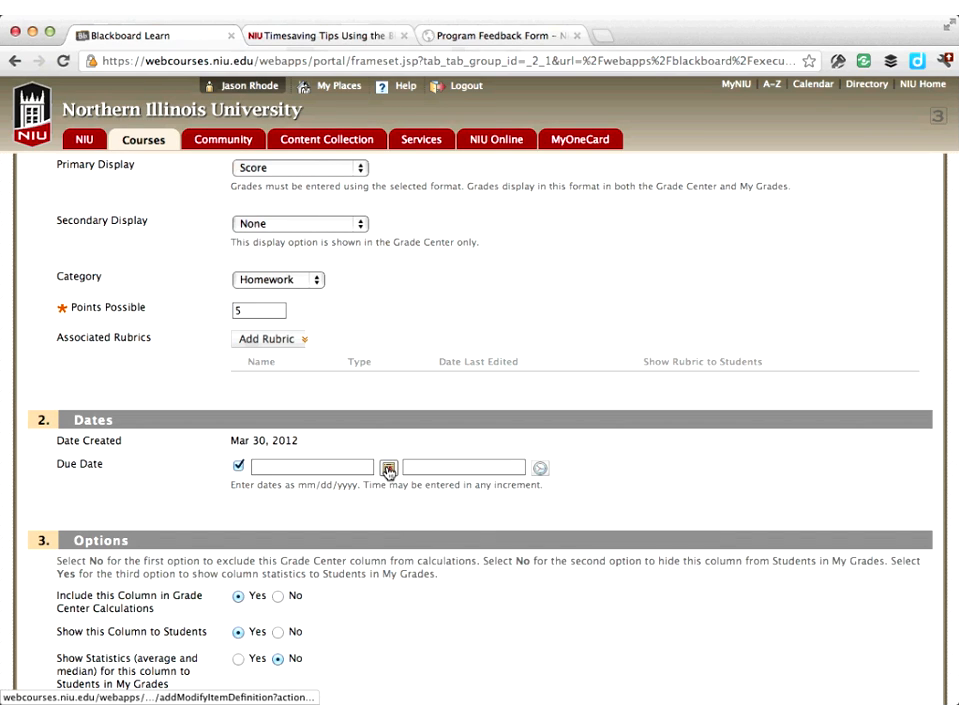
left_click(388, 467)
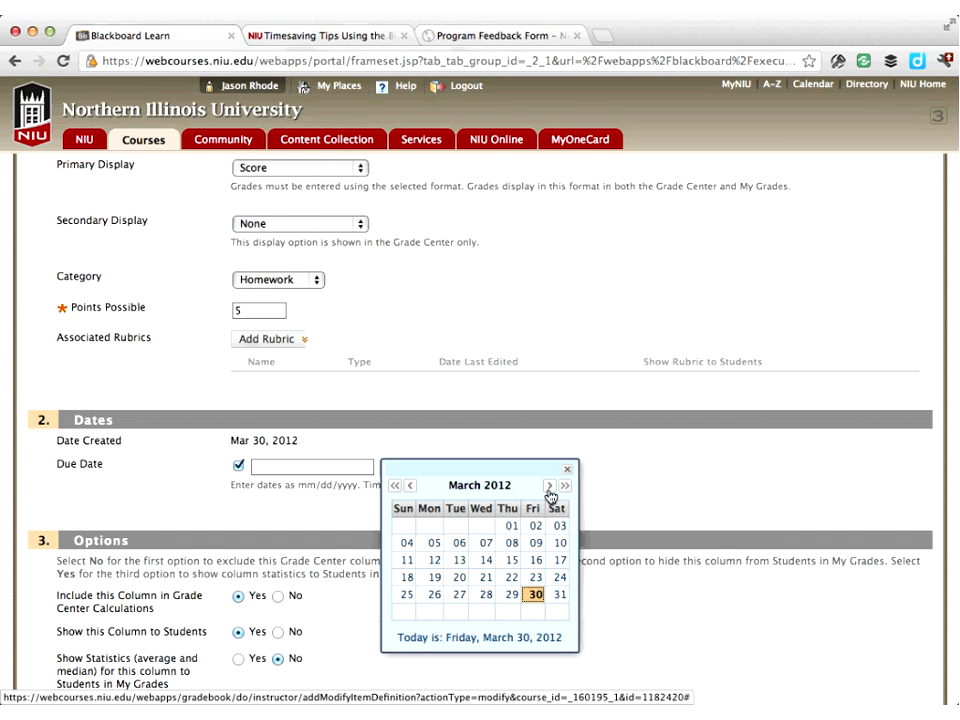
left_click(549, 486)
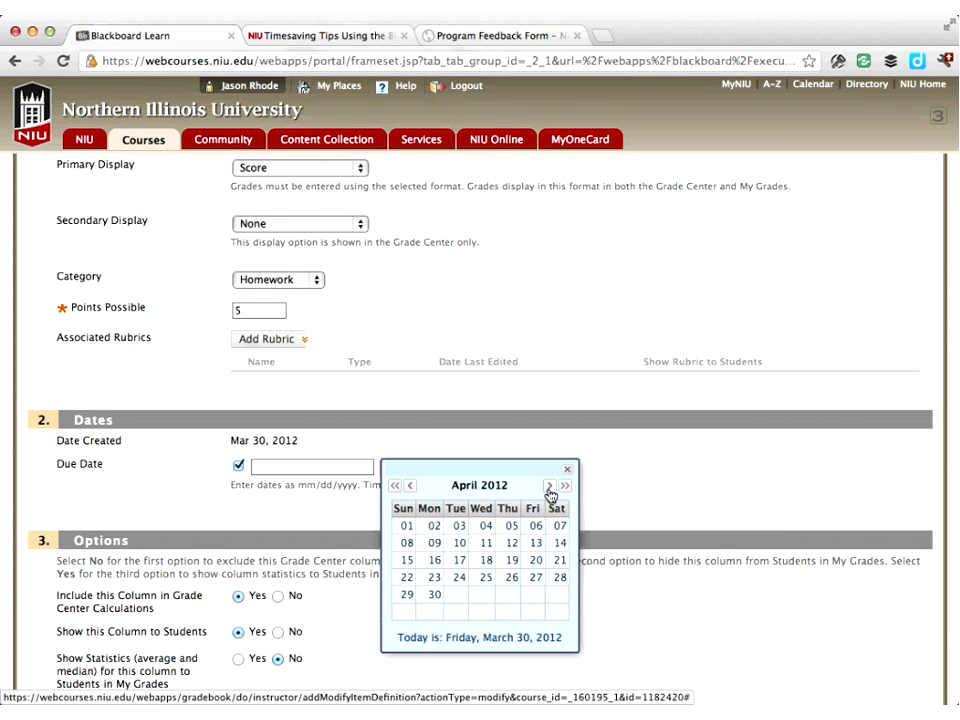
left_click(487, 528)
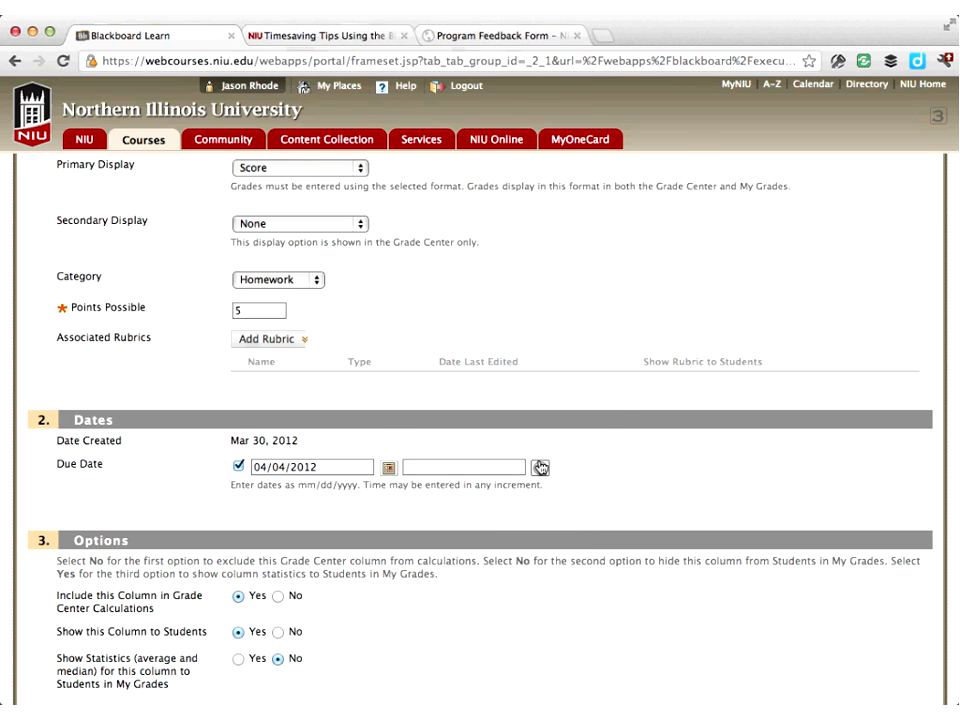
Set the Homework 2 due time to 11:59 PM and submit the column edit
left_click(540, 468)
scroll(650, 500, "down", 15)
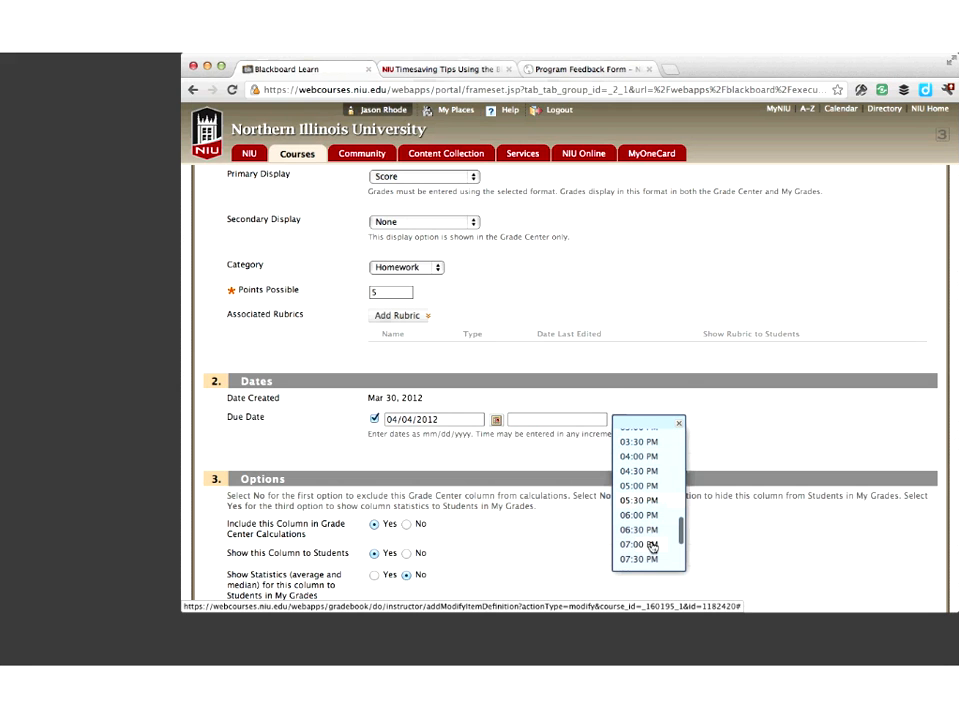
left_click(647, 490)
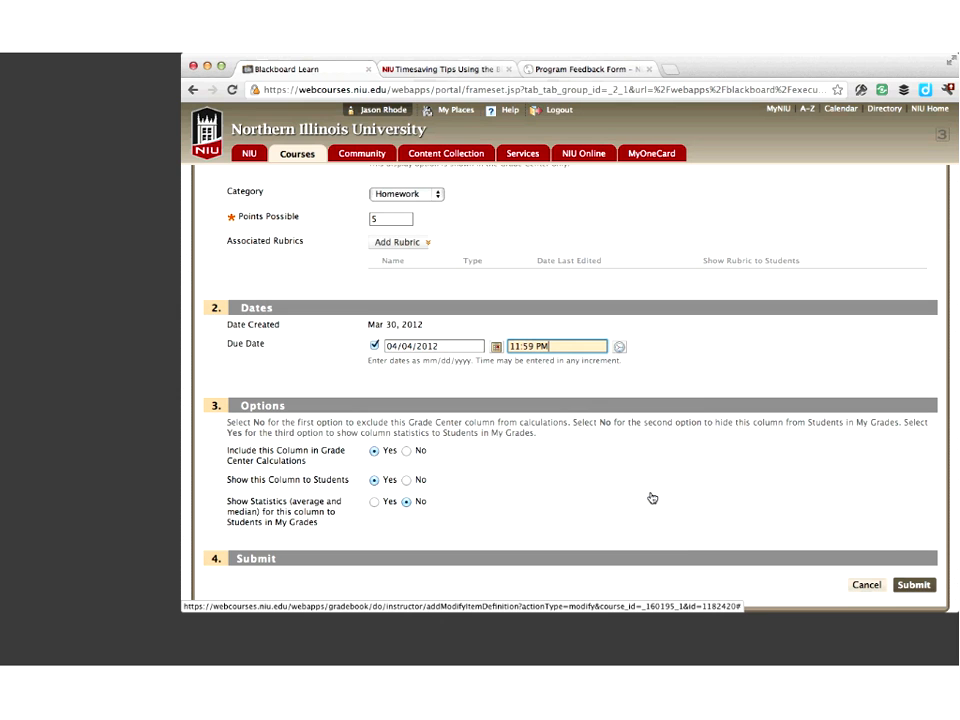
left_click(915, 584)
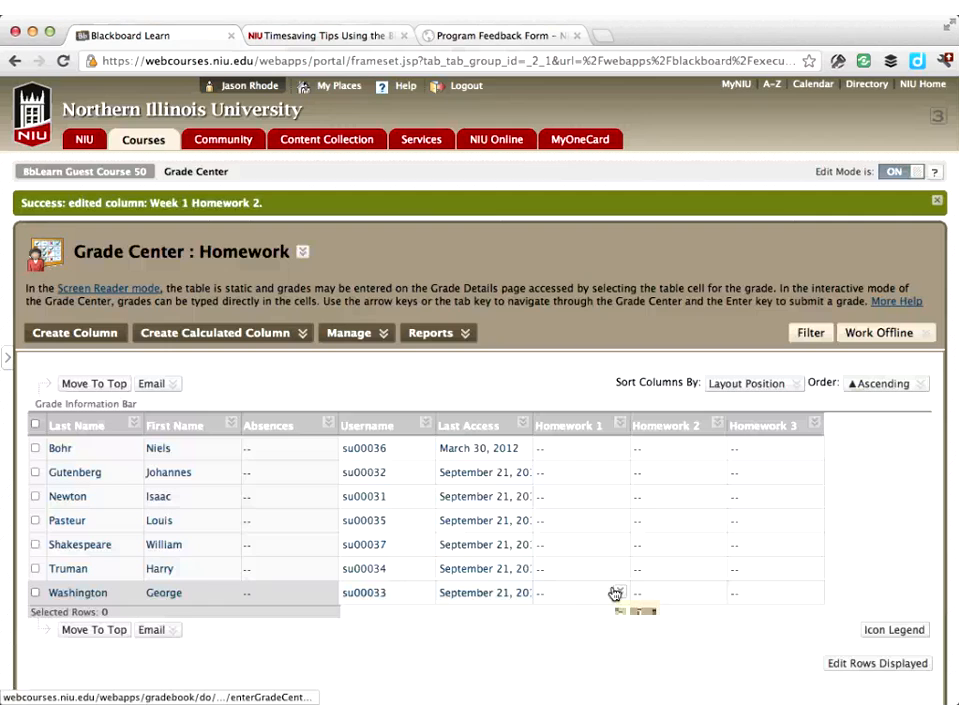
Open the Homework 1 column's quick column information to review its due date, then close it
left_click(619, 425)
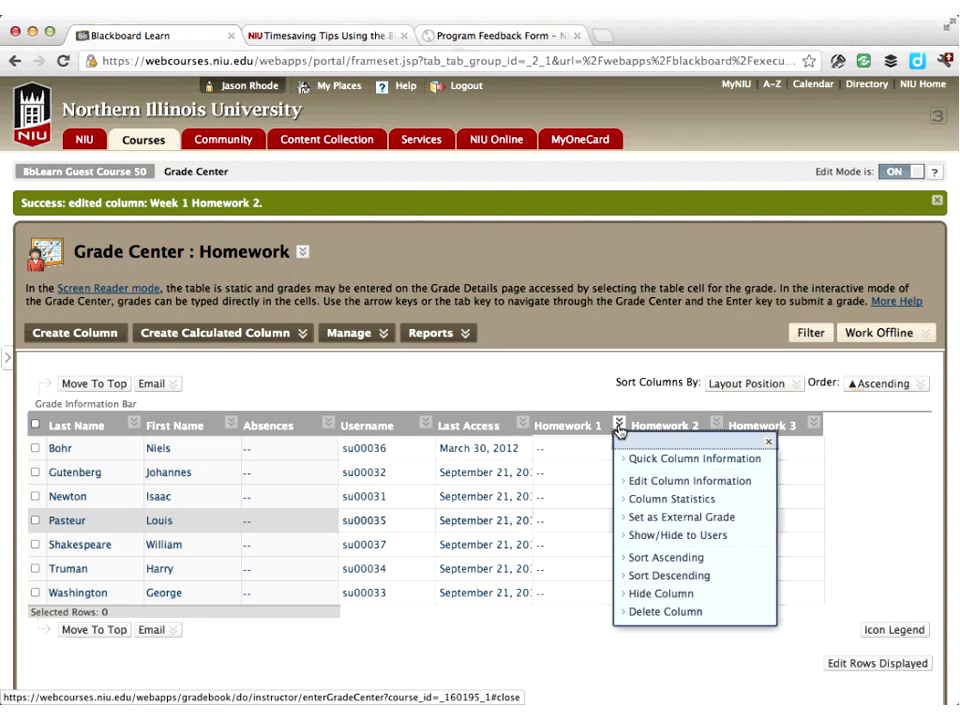
left_click(681, 458)
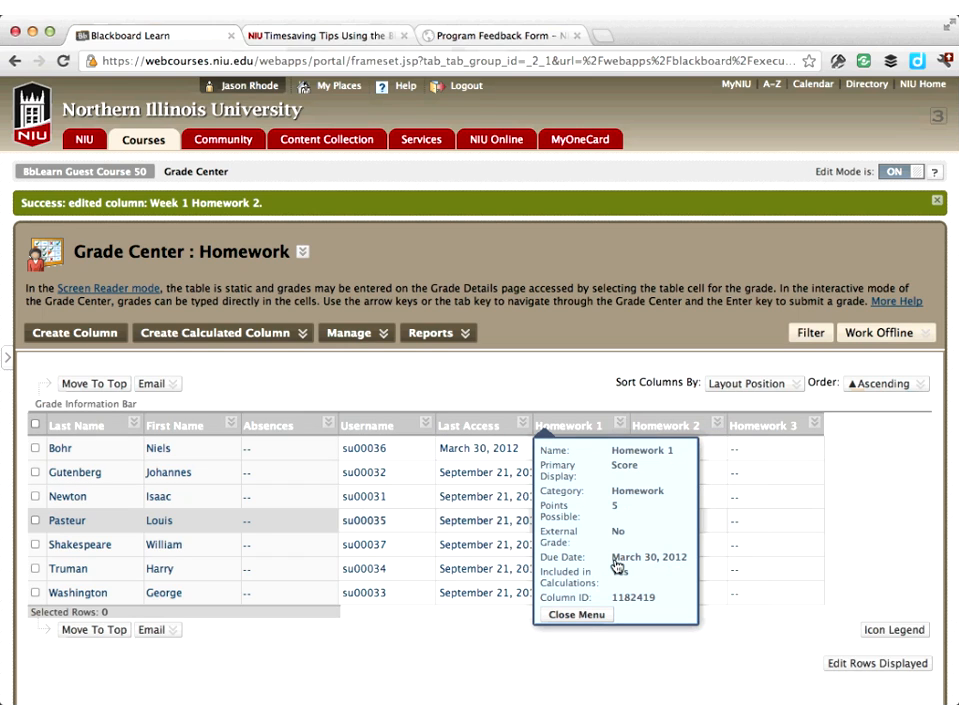
left_click(589, 615)
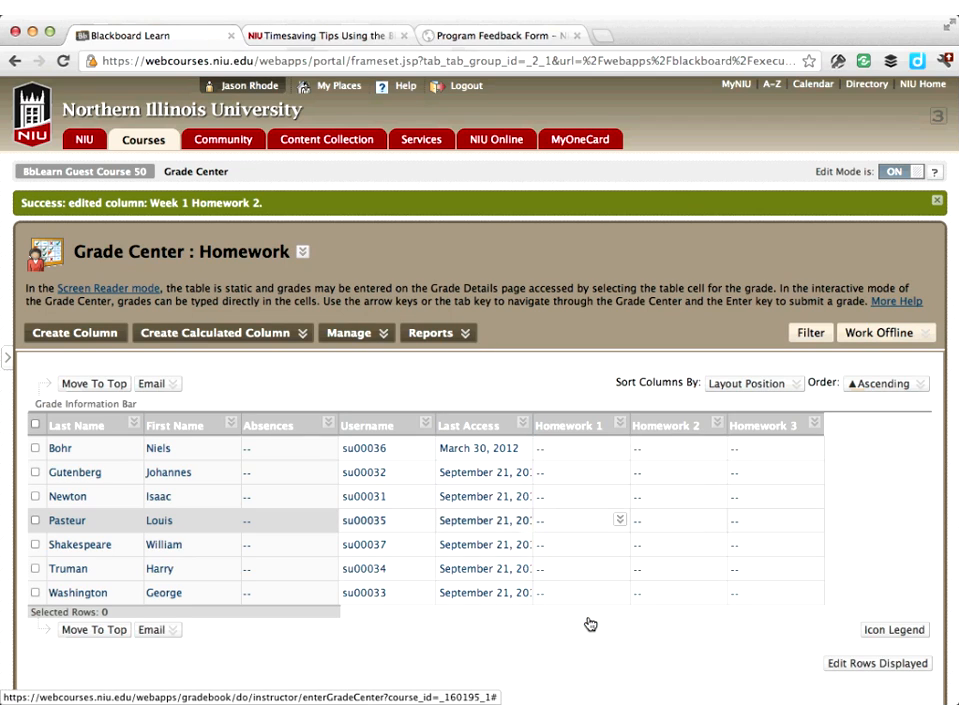
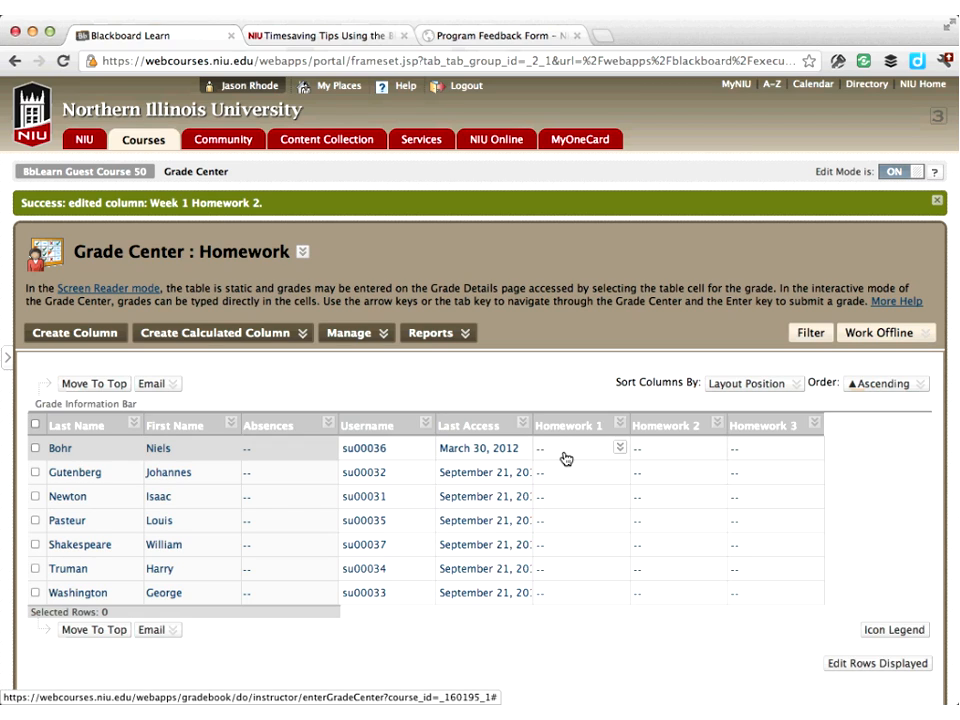
Enter Homework 1 grades of 5, 4, 5, 3, 5, 4 and 5 for the seven students from Bohr to Washington
left_click(575, 455)
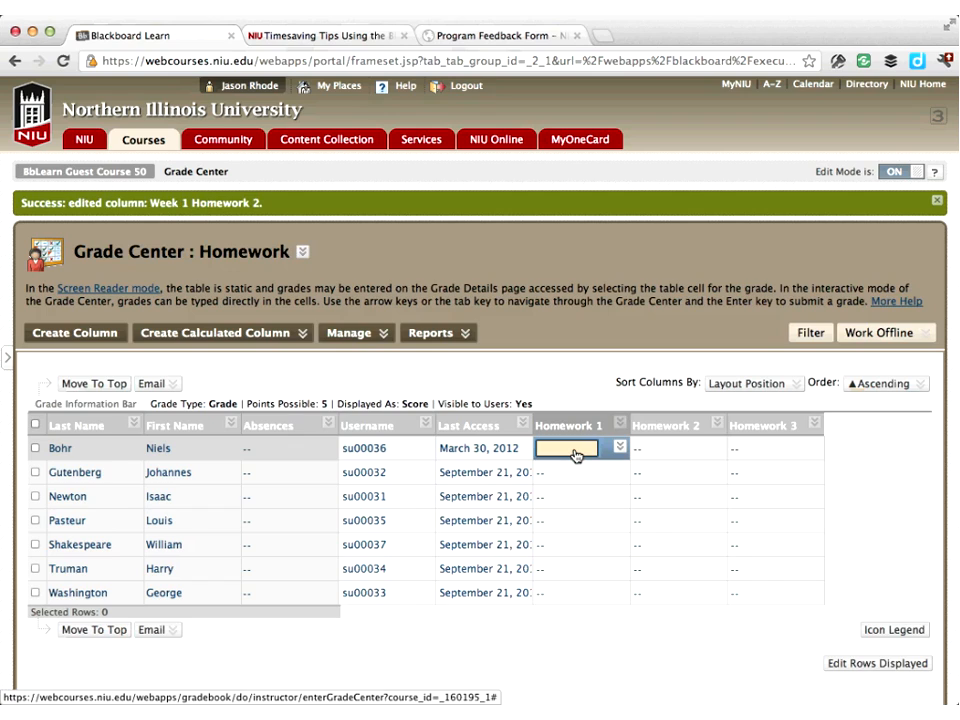
key("Escape")
type("5")
key("Return")
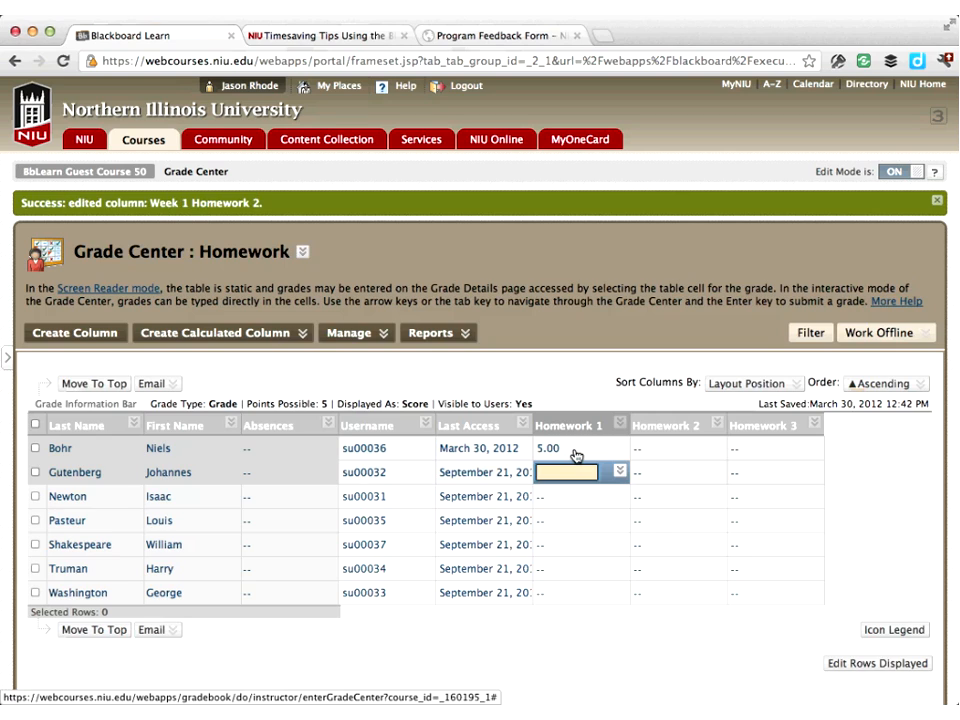
type("4")
key("Return")
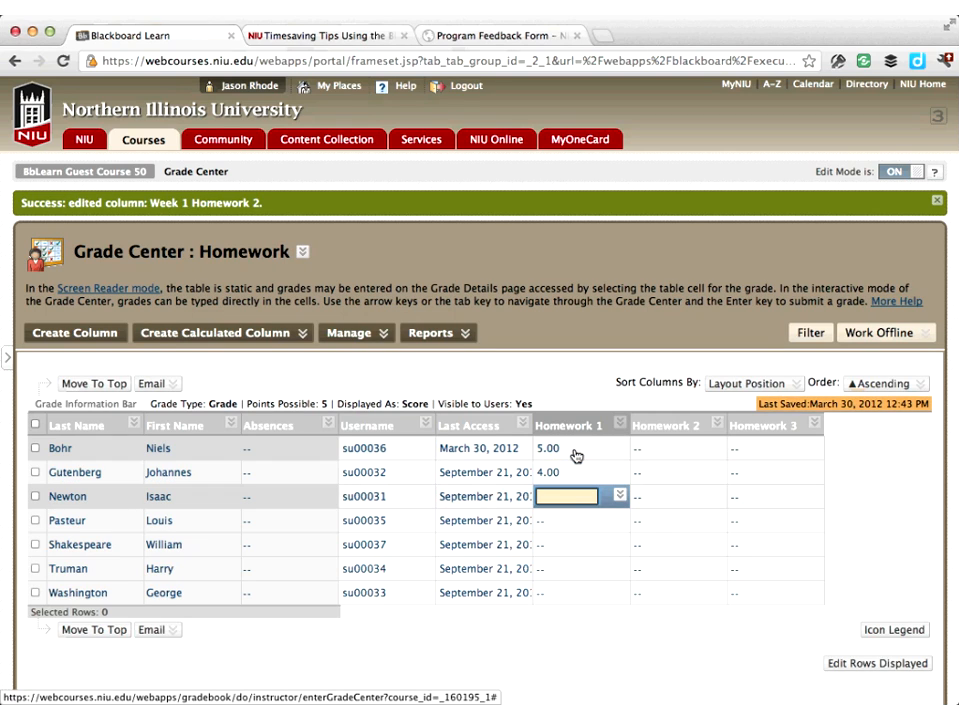
type("5")
key("Return")
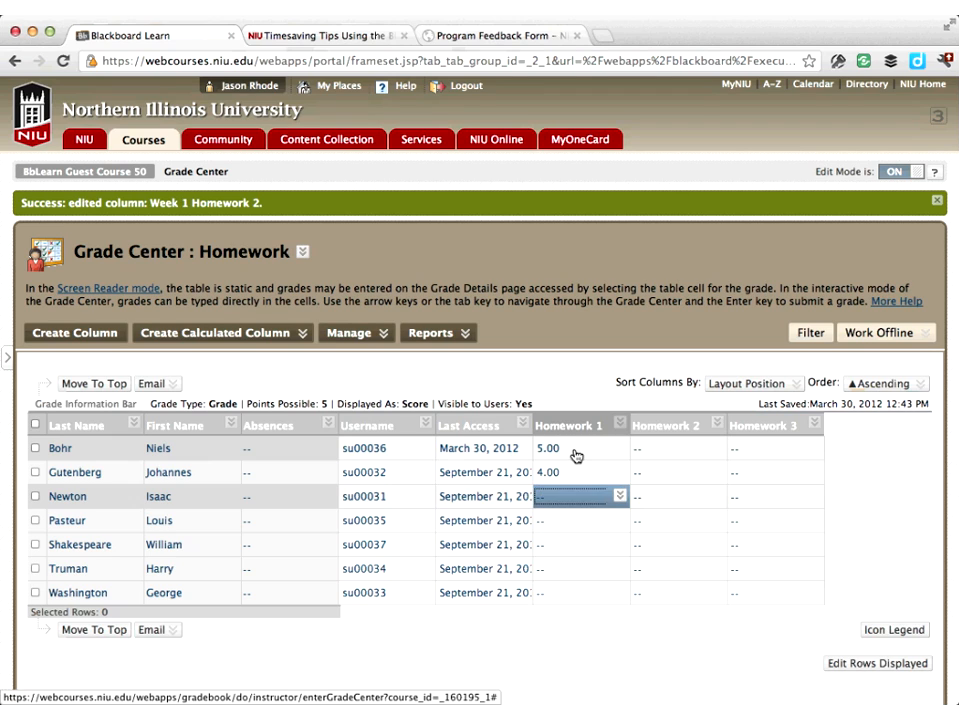
type("3")
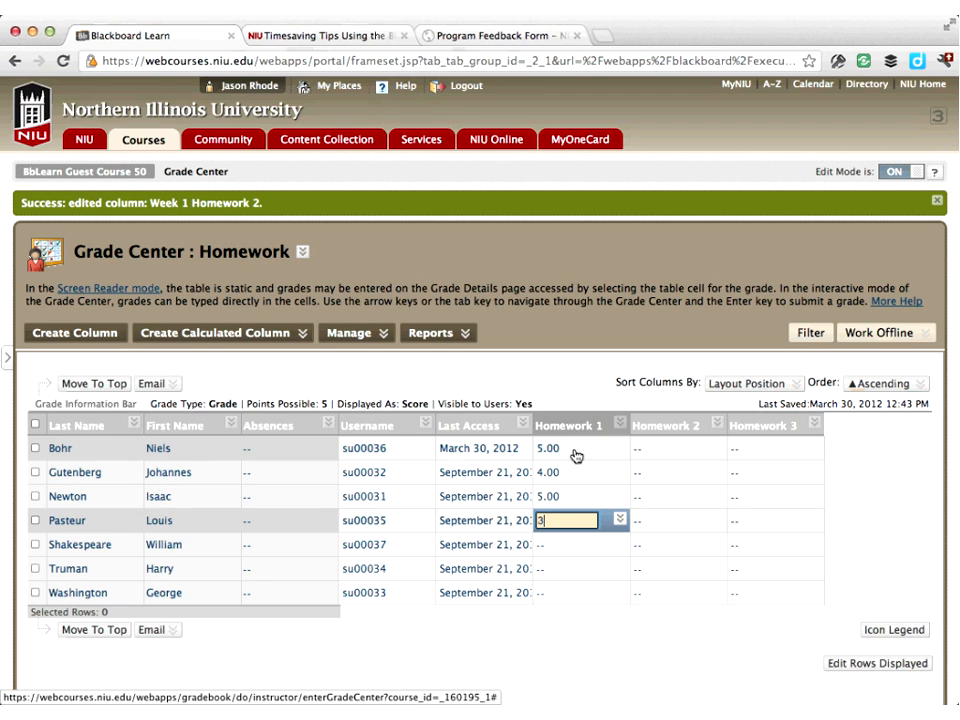
key("Return")
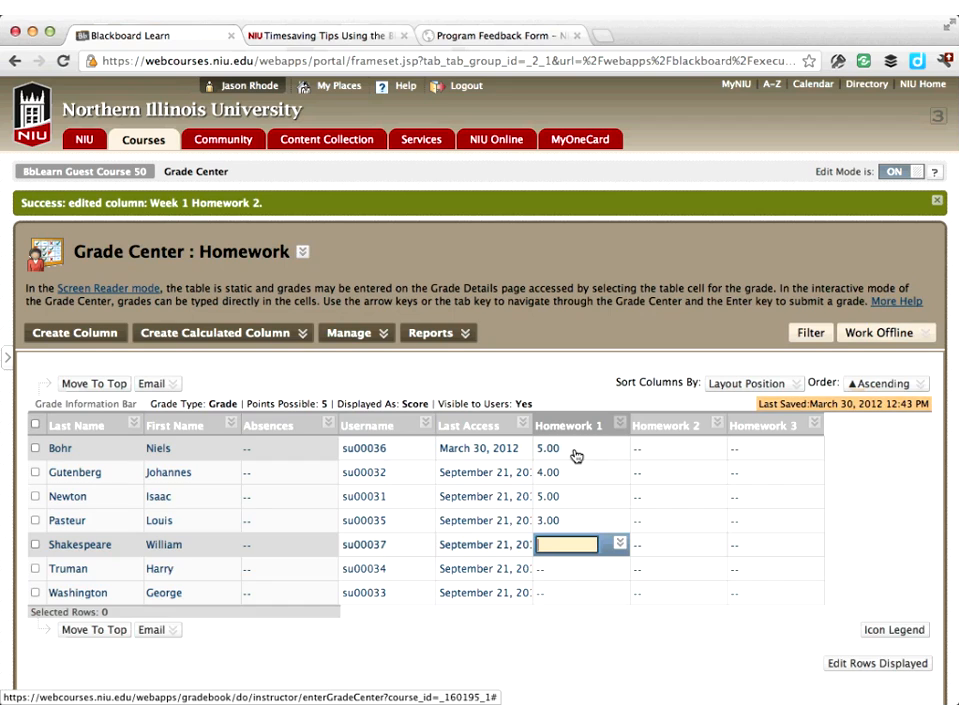
type("5")
key("Return")
type("4")
key("Return")
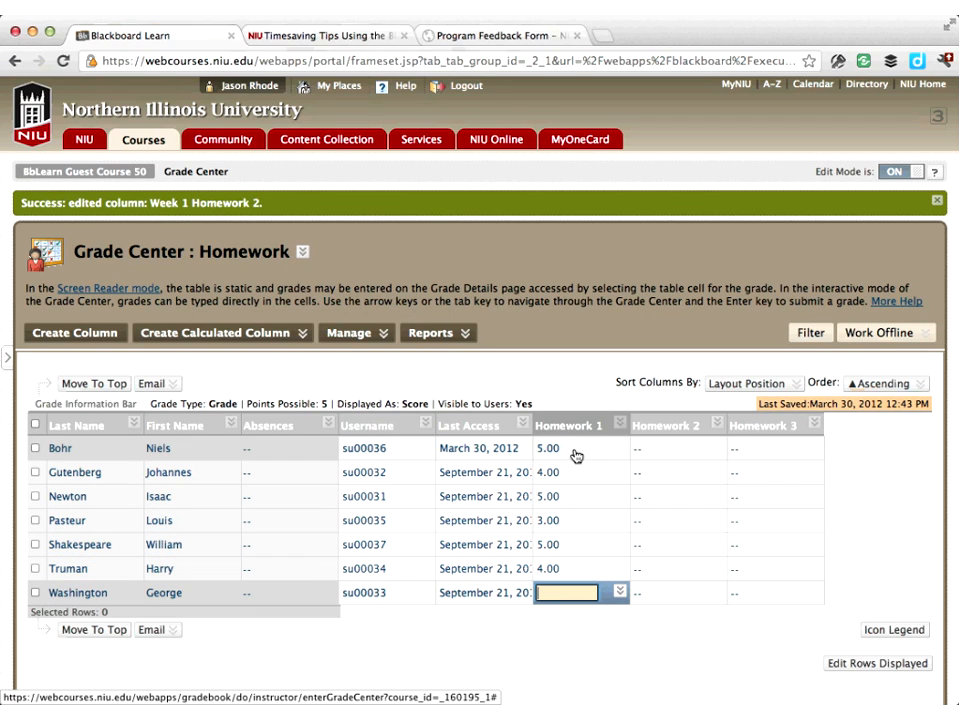
type("5")
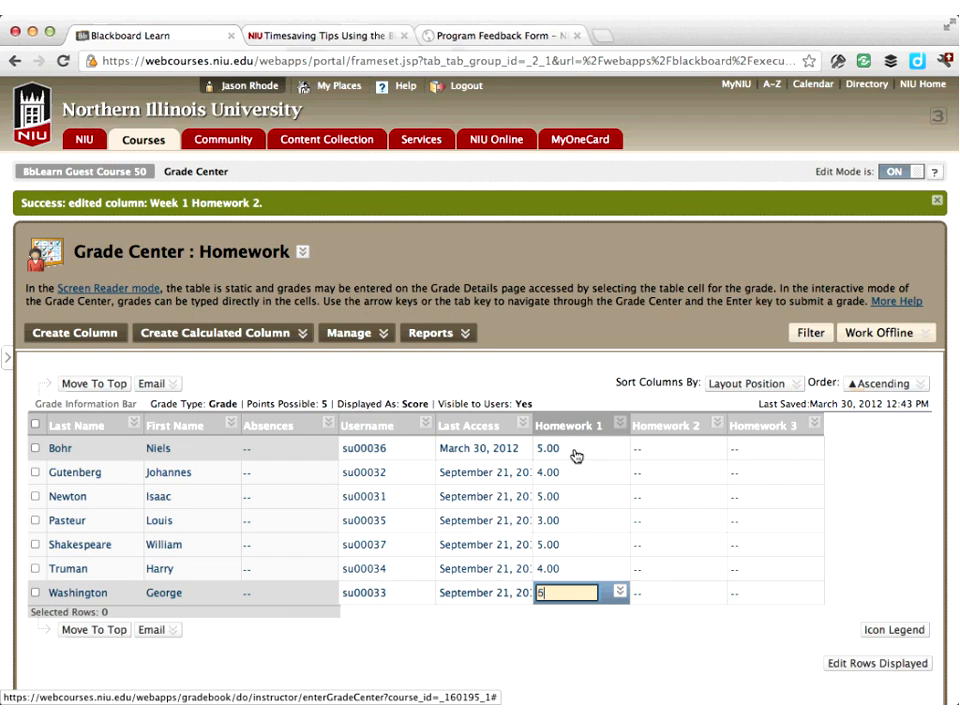
key("Return")
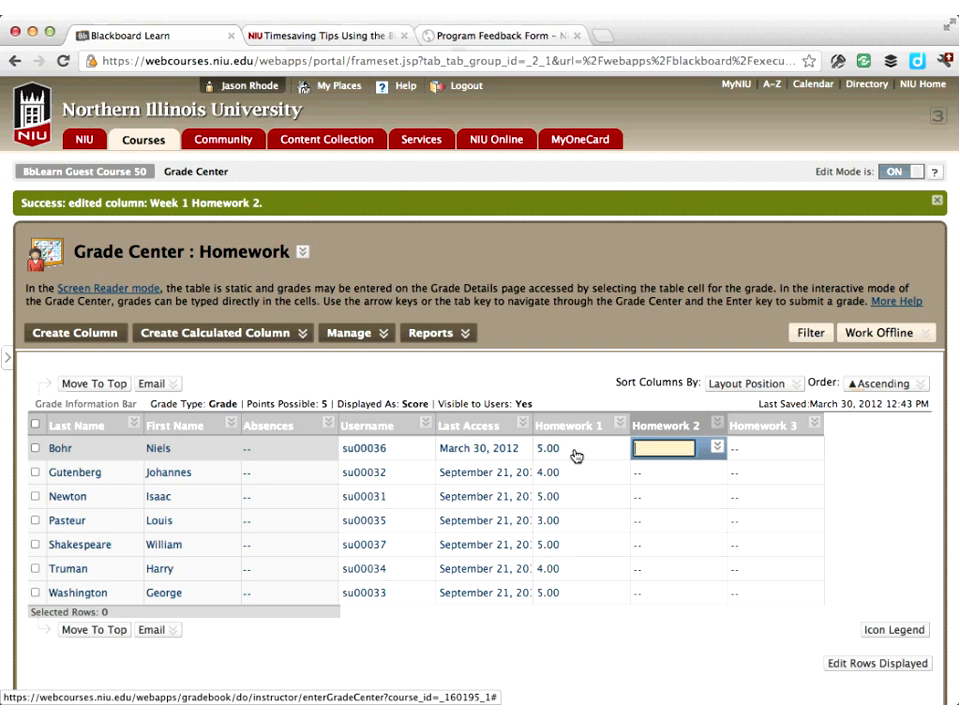
Enter Homework 2 grades of 5, 4, 4, 2, 4, 4 and 5 for the seven students from Bohr to Washington
key("Escape")
type("5")
key("Return")
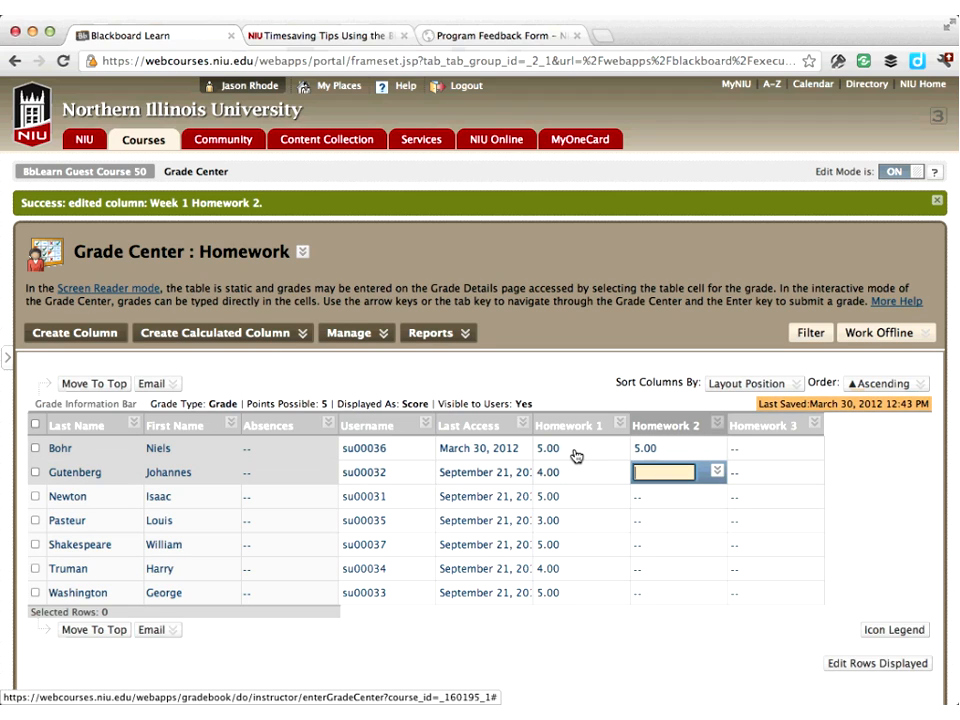
type("4")
key("Return")
type("4")
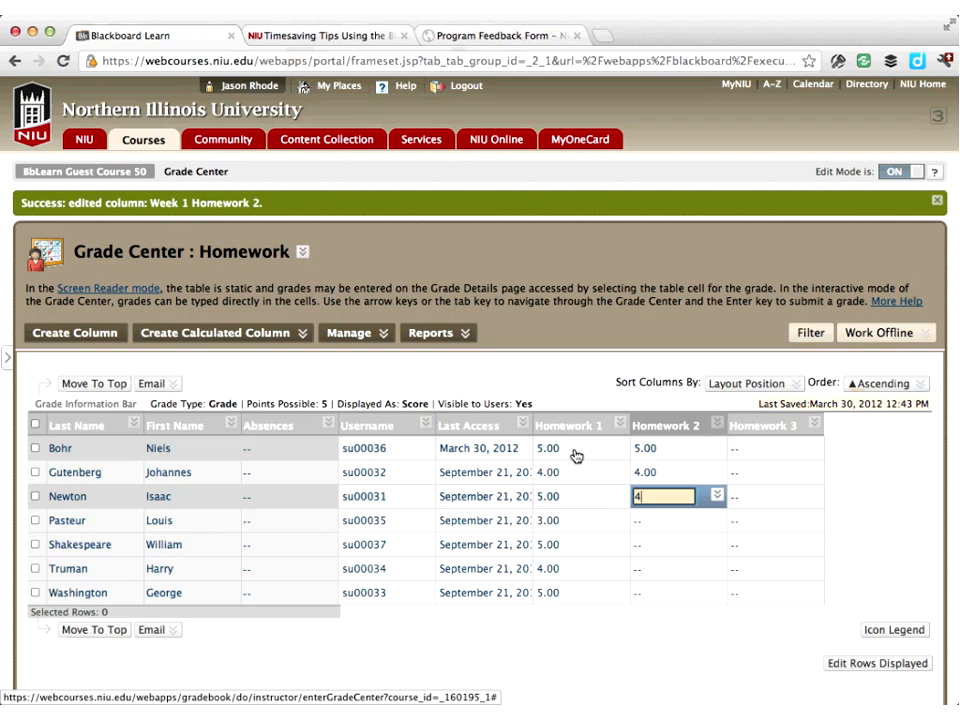
key("Return")
type("2")
key("Return")
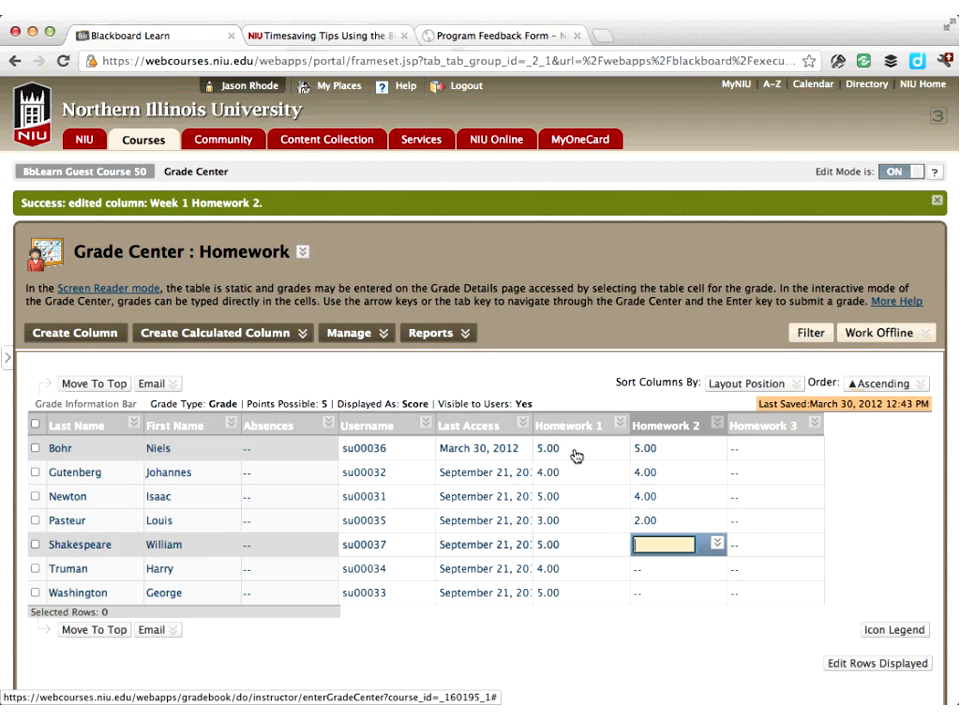
type("4")
key("Return")
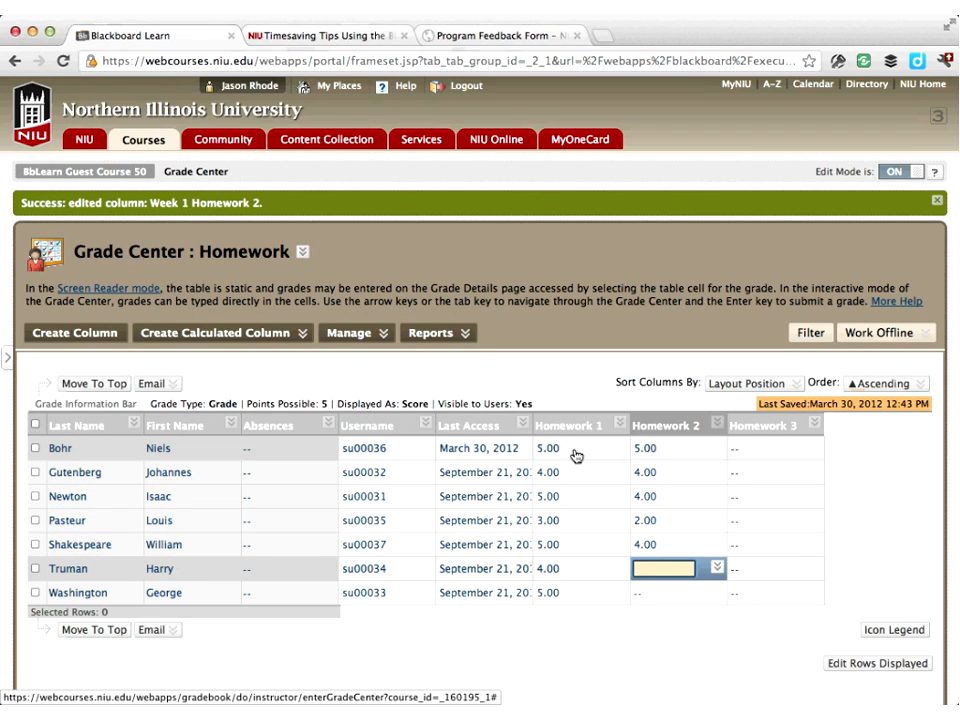
type("4")
key("Return")
type("5")
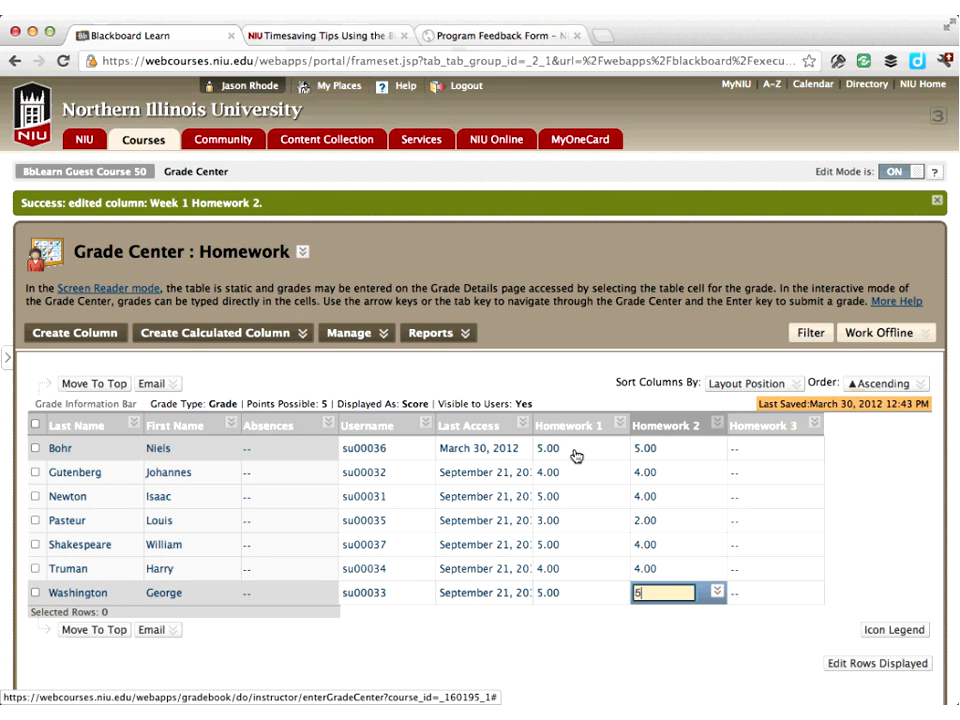
key("Return")
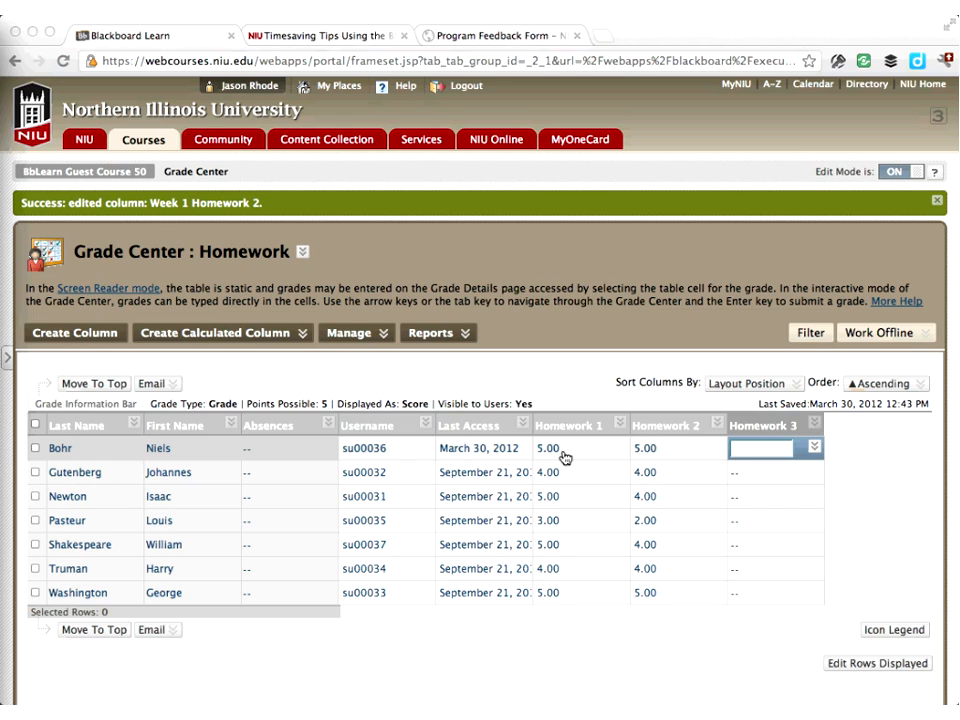
Add the quick comment feedback "Missed key concepts in problems 1 & 2" to Louis Pasteur's Homework 1 grade
left_click(590, 479)
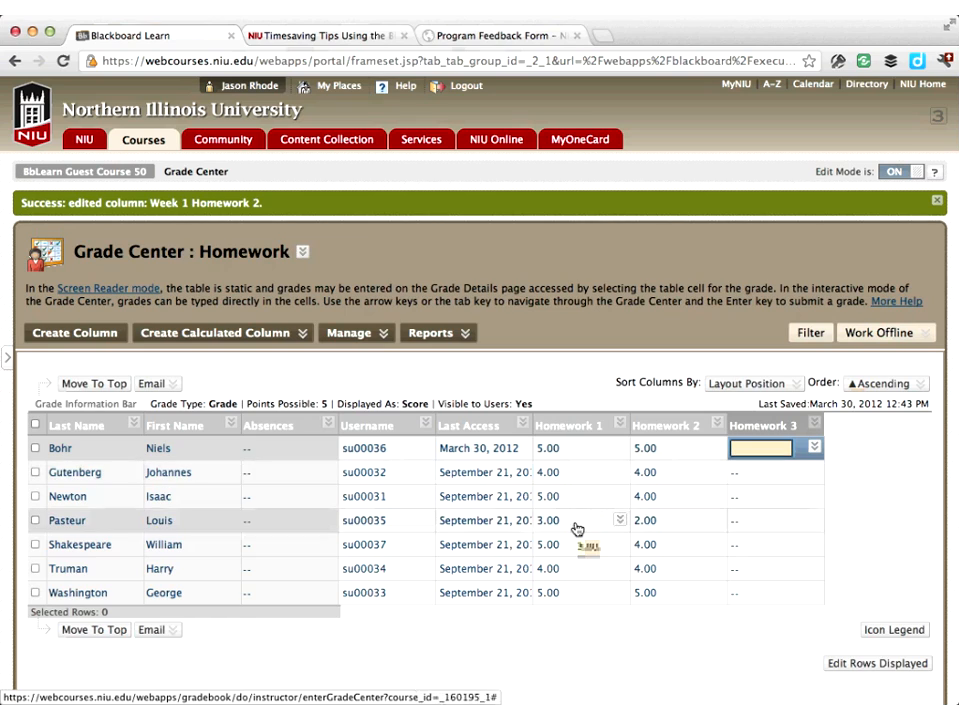
left_click(620, 521)
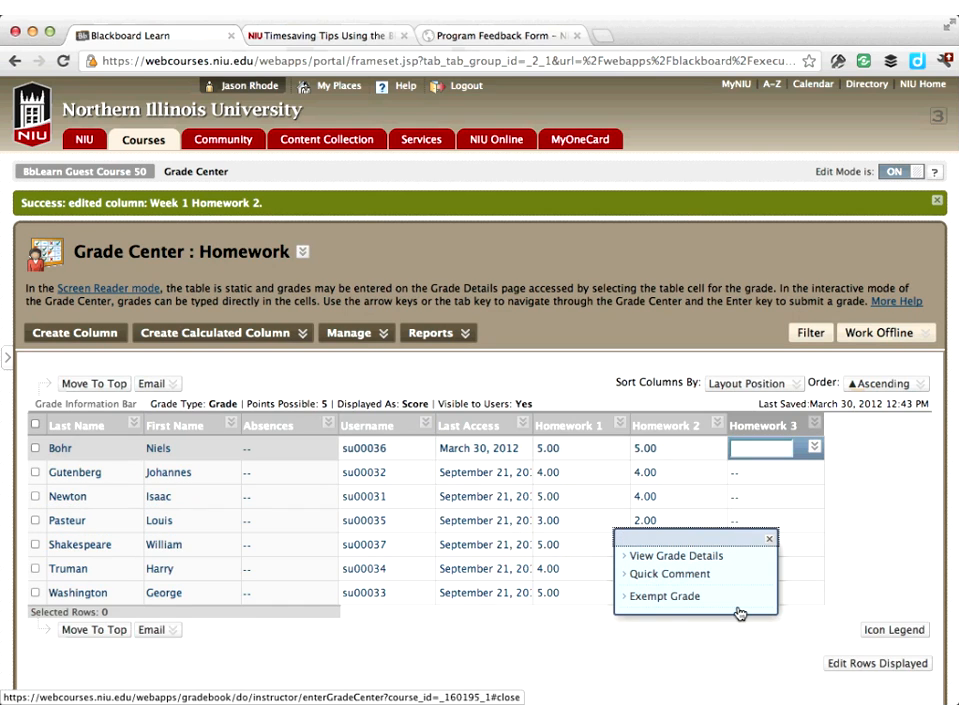
left_click(668, 575)
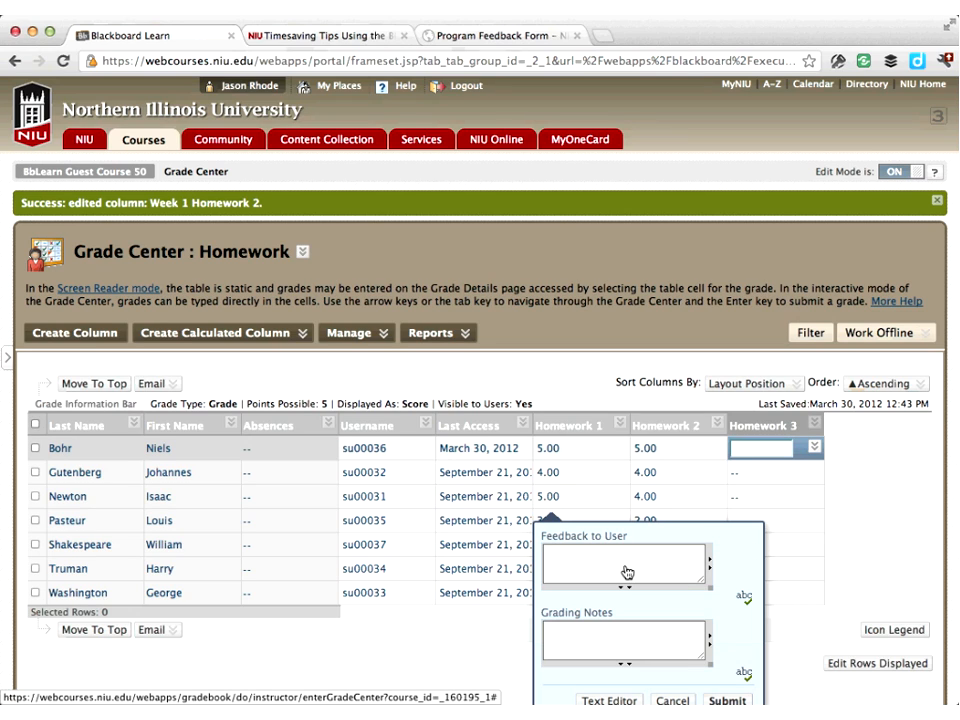
left_click(624, 572)
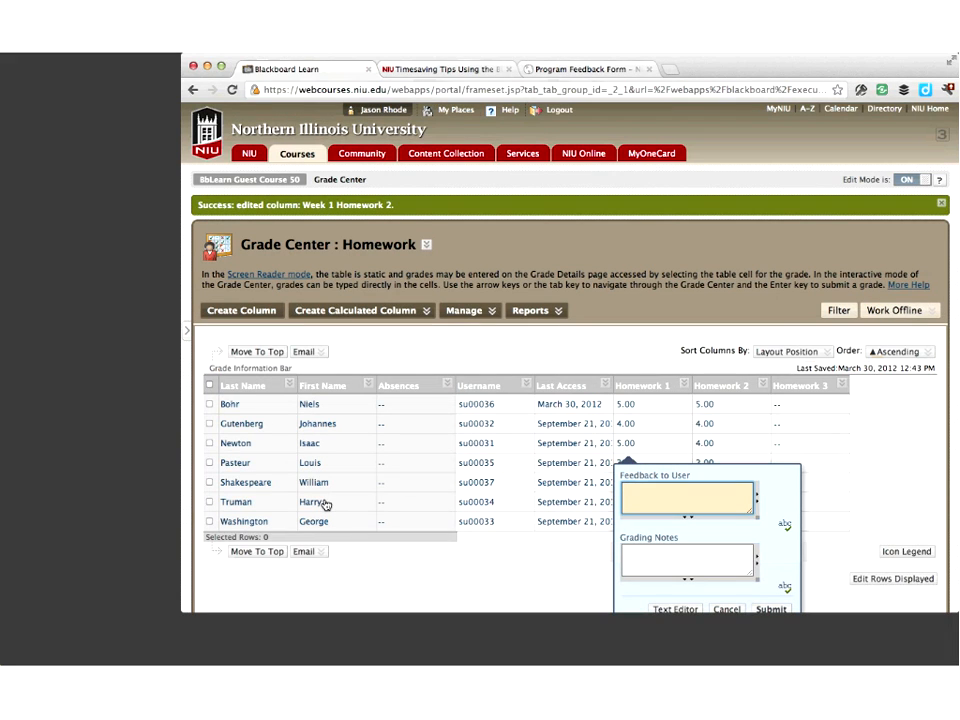
type("Missed key concepts in probems 1")
key("BackSpace")
key("BackSpace")
key("BackSpace")
key("BackSpace")
key("BackSpace")
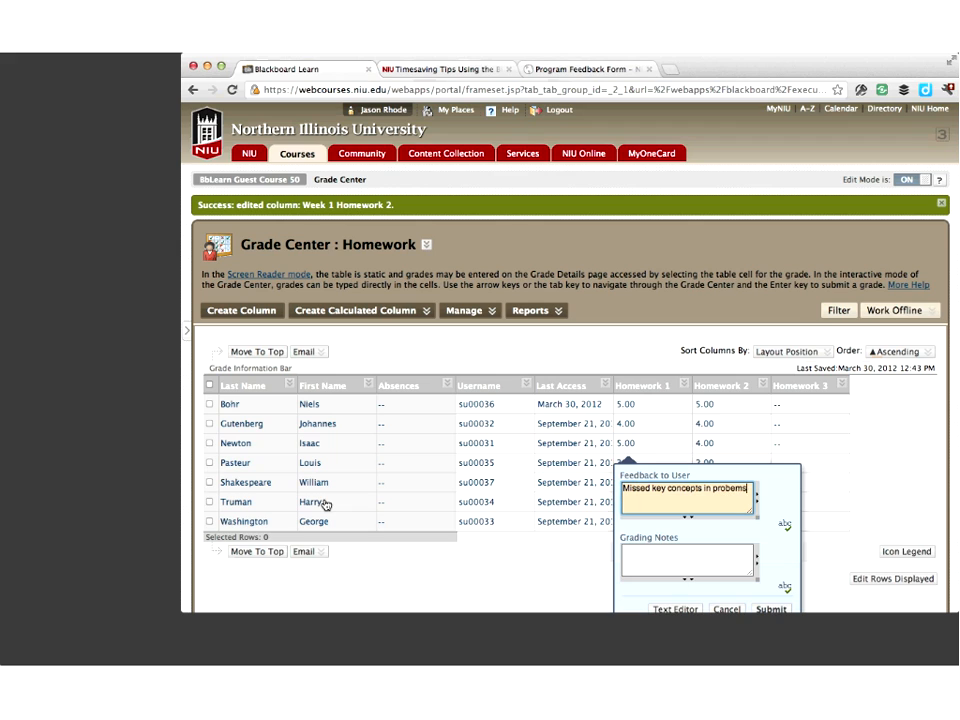
type("lems 1 & 2")
left_click(771, 609)
Add the quick comment feedback "Fantastic job Niels!" to Niels Bohr's Homework 1 grade
scroll(636, 475, "down", 1)
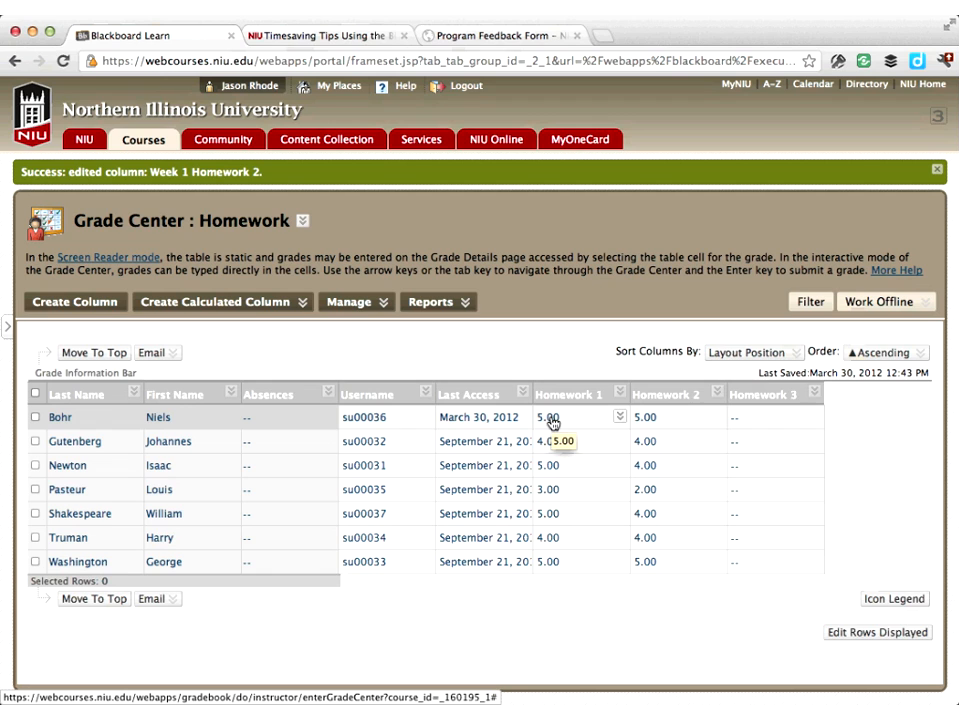
left_click(620, 417)
left_click(650, 471)
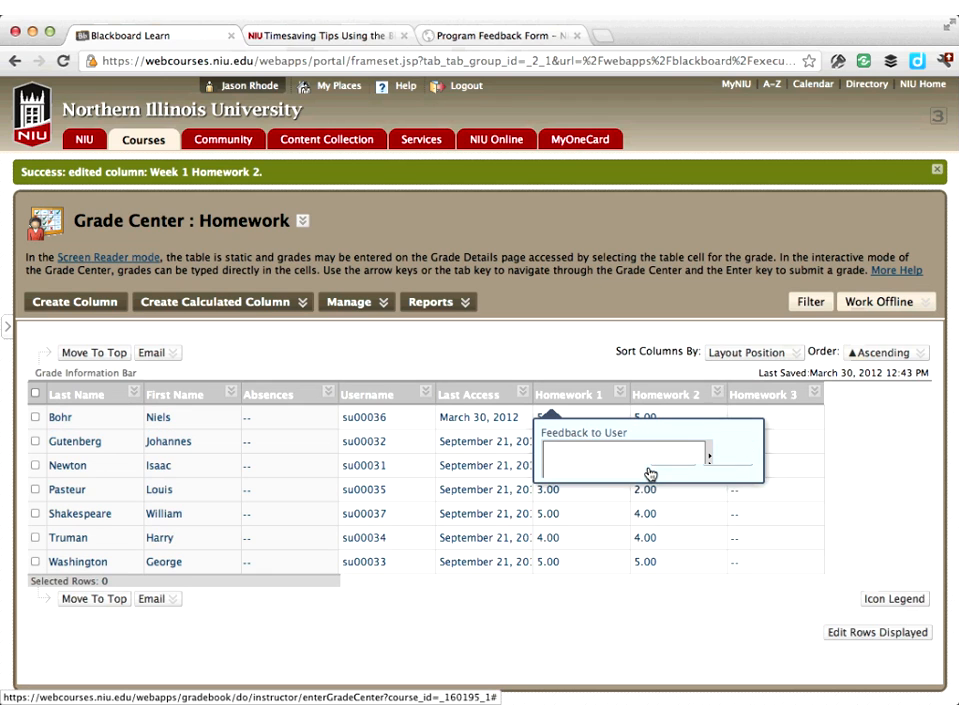
left_click(620, 464)
type("Fant")
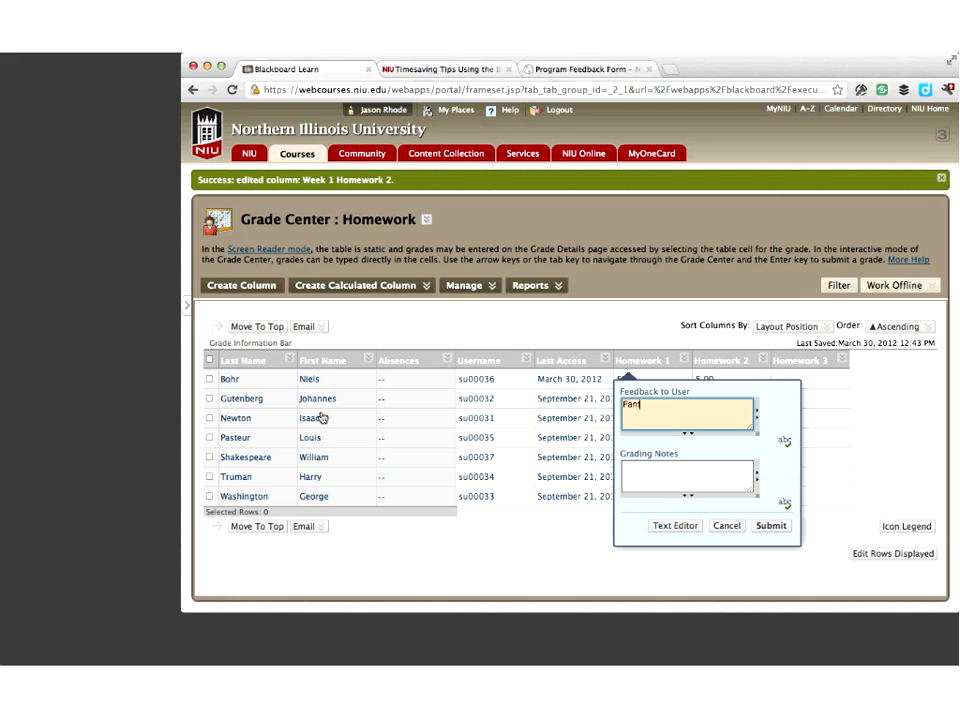
type("astic job Niels!")
left_click(769, 526)
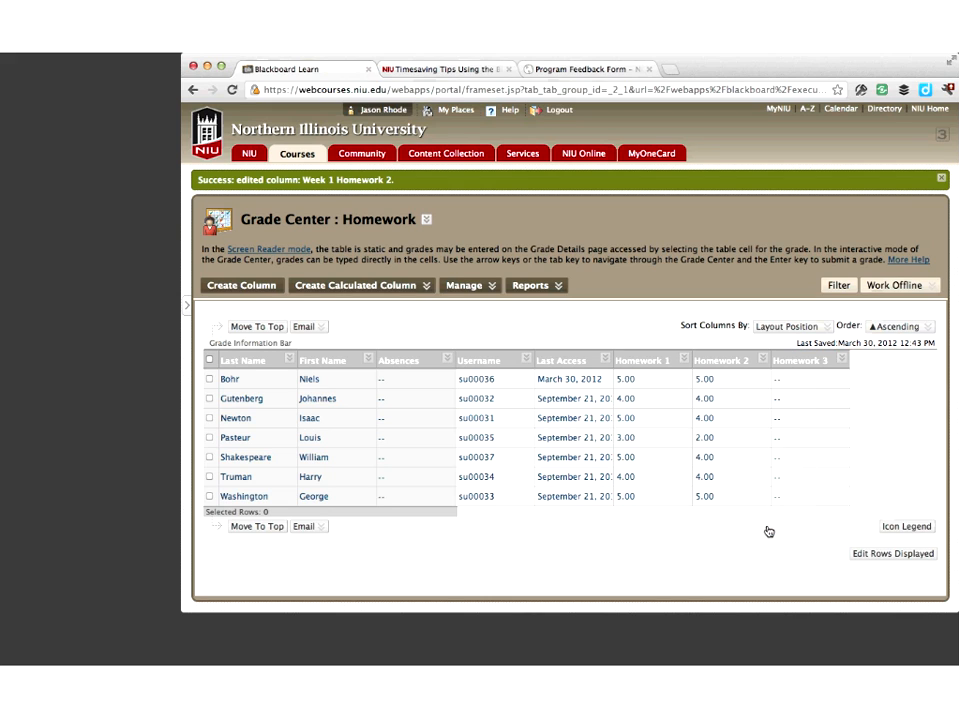
Add the quick comment feedback "Keep up the fine work!" to Niels Bohr's Homework 2 grade
left_click(763, 380)
left_click(787, 425)
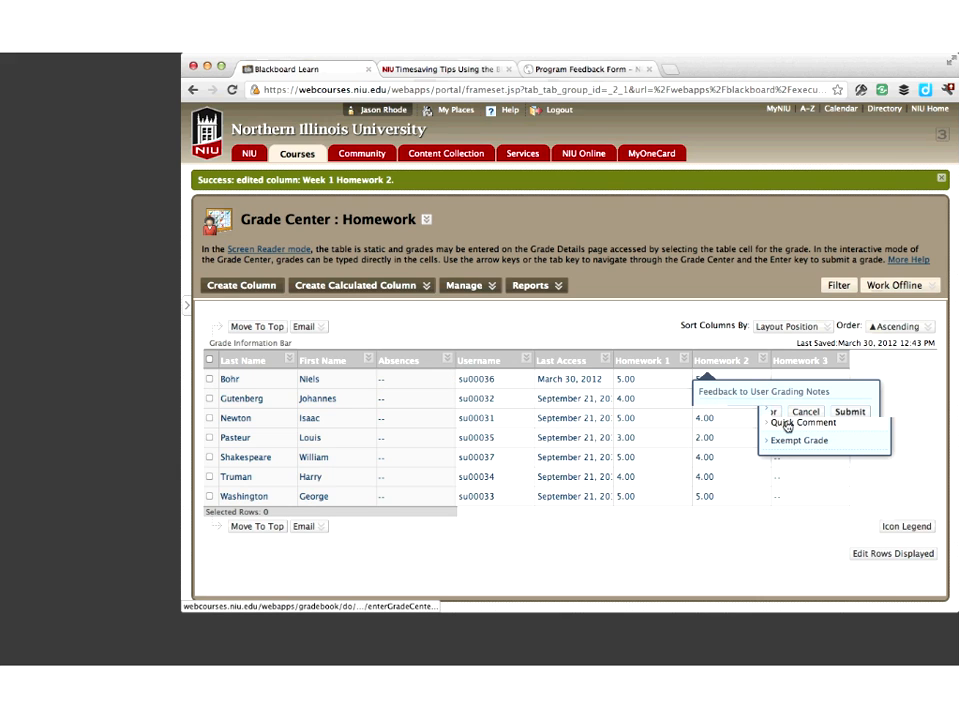
left_click(763, 420)
type("Keep up the fine work!")
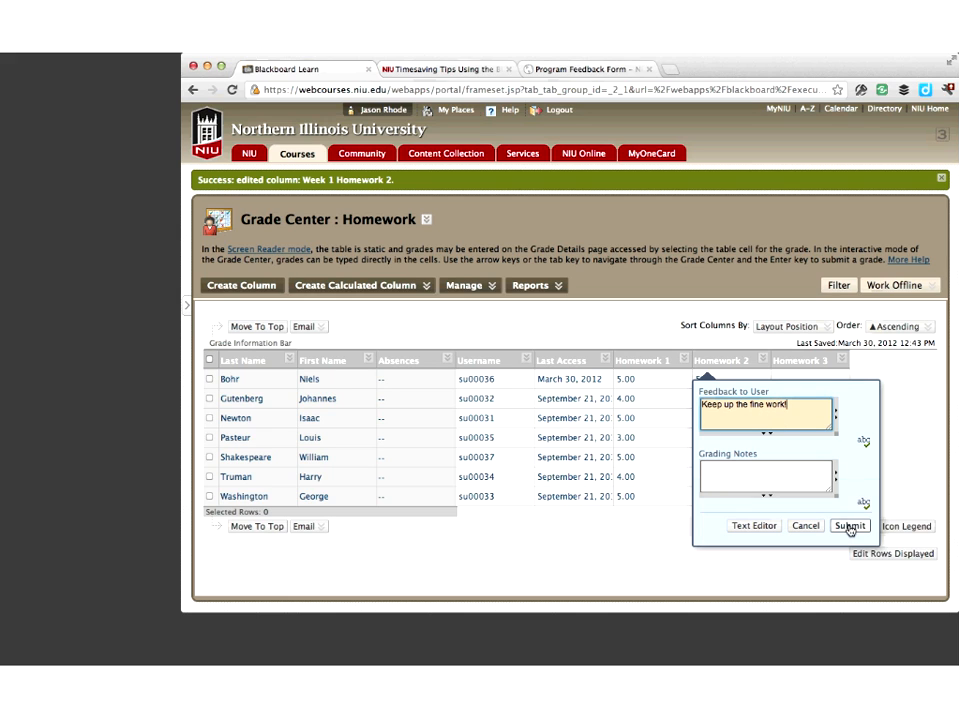
left_click(850, 527)
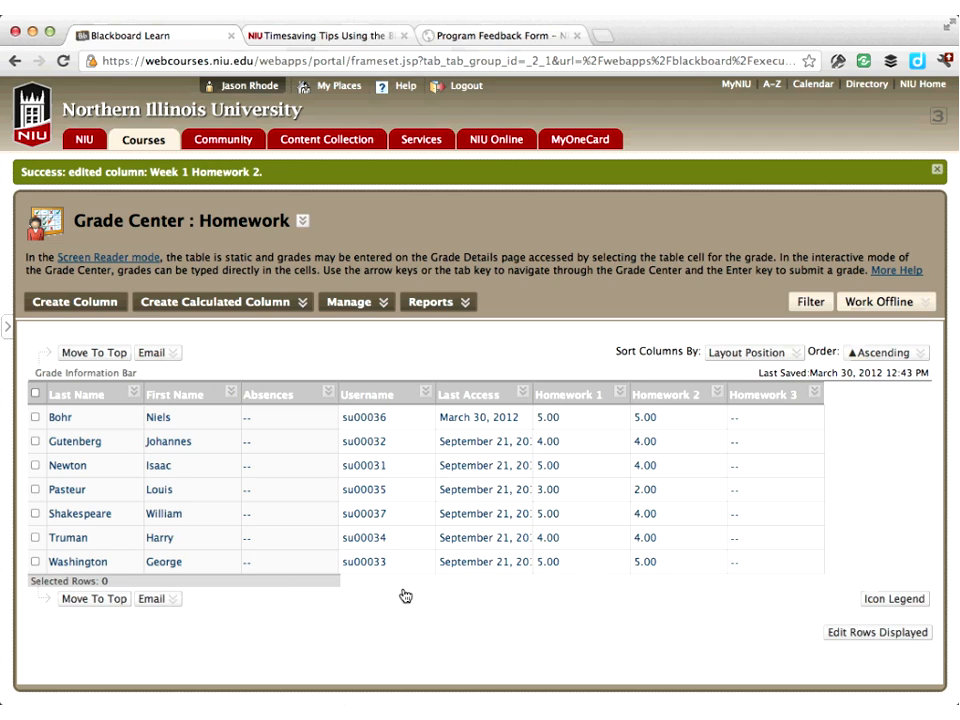
Open the Full Grade Center and review Niels Bohr's Homework 1 quick comment feedback
left_click(14, 327)
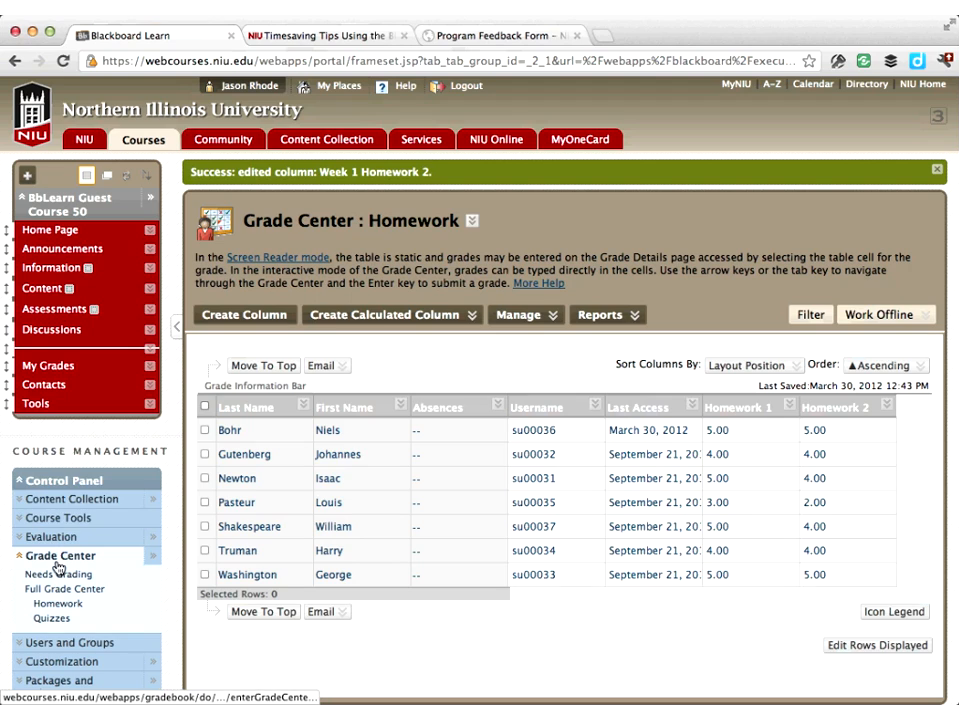
left_click_drag(500, 598, 696, 604)
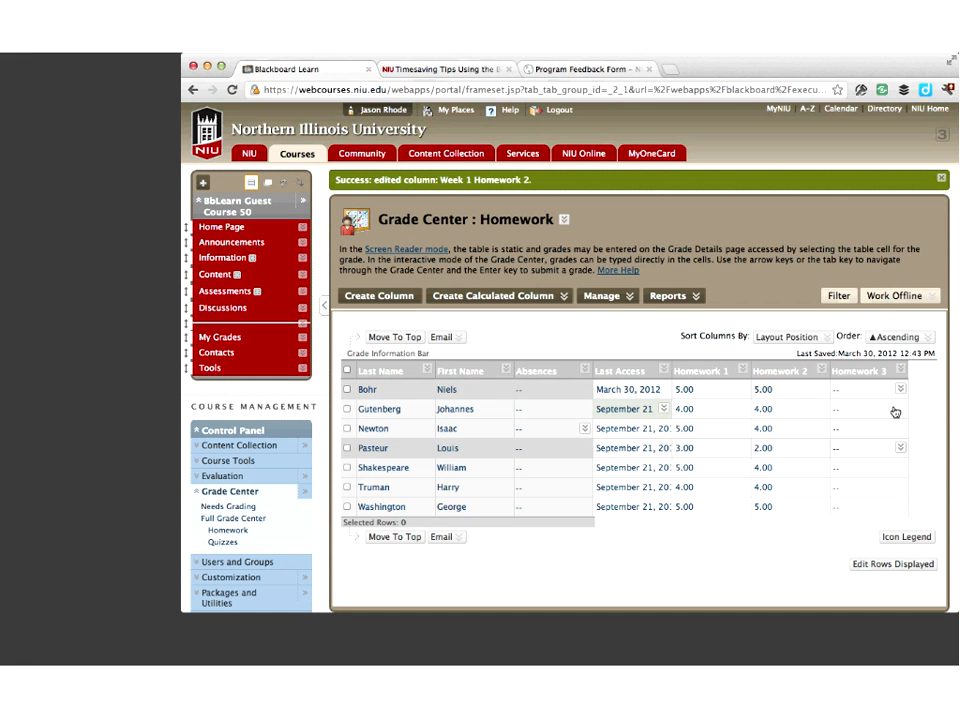
left_click(254, 521)
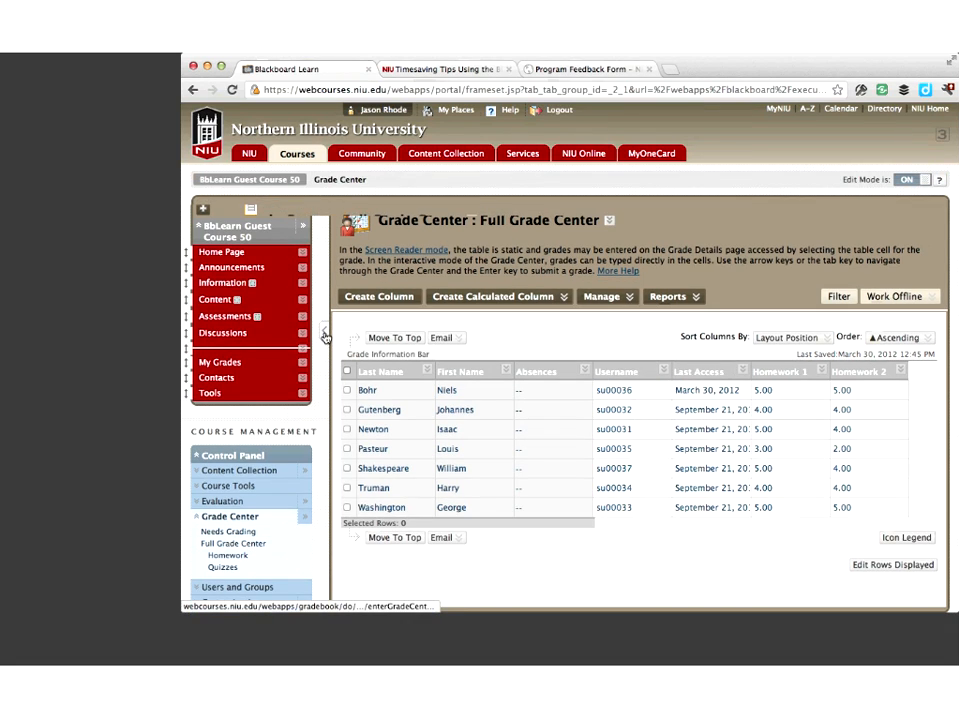
left_click(323, 336)
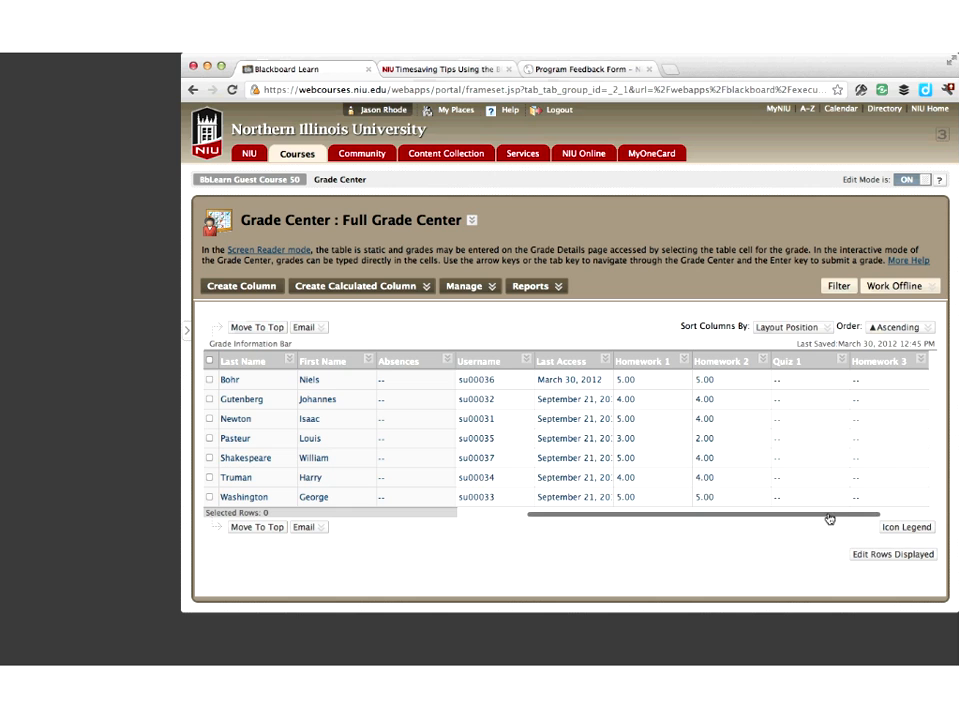
left_click_drag(829, 519, 853, 521)
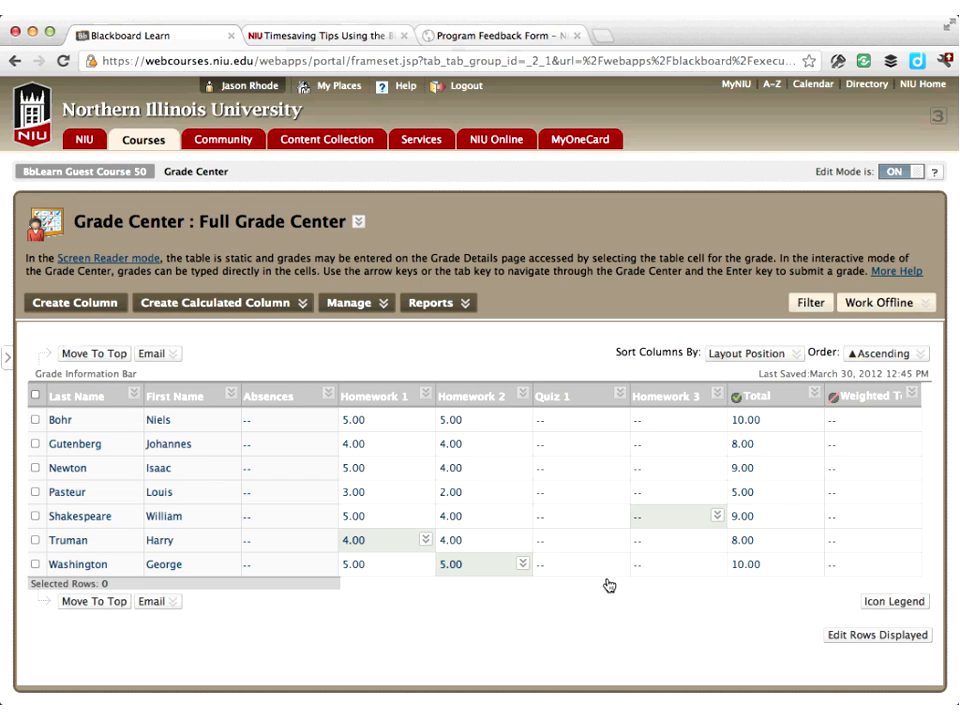
left_click_drag(638, 586, 553, 594)
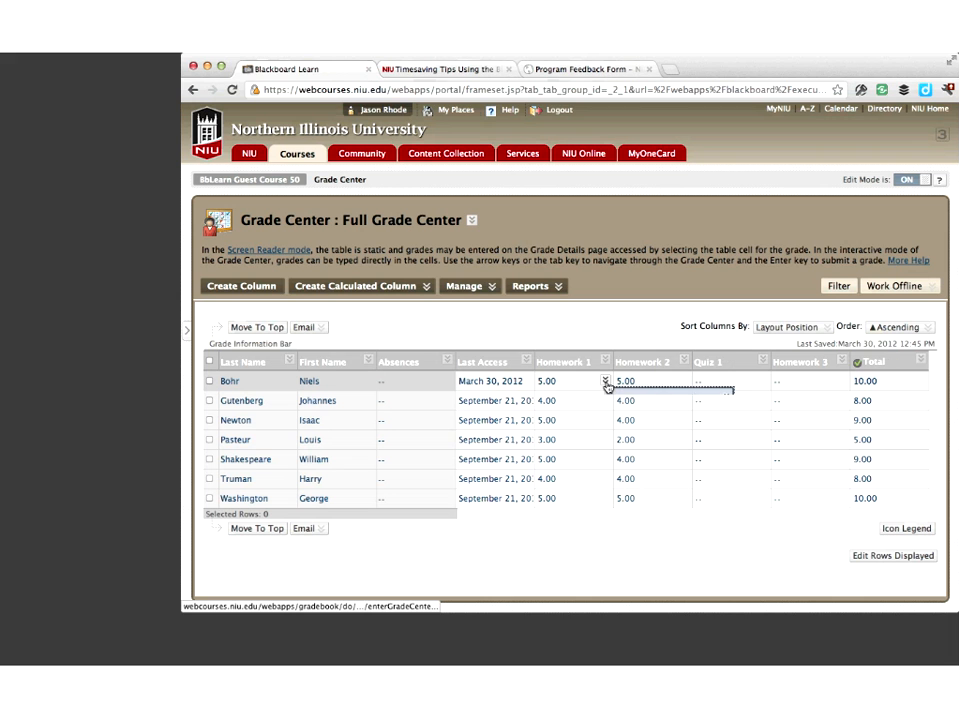
left_click(530, 422)
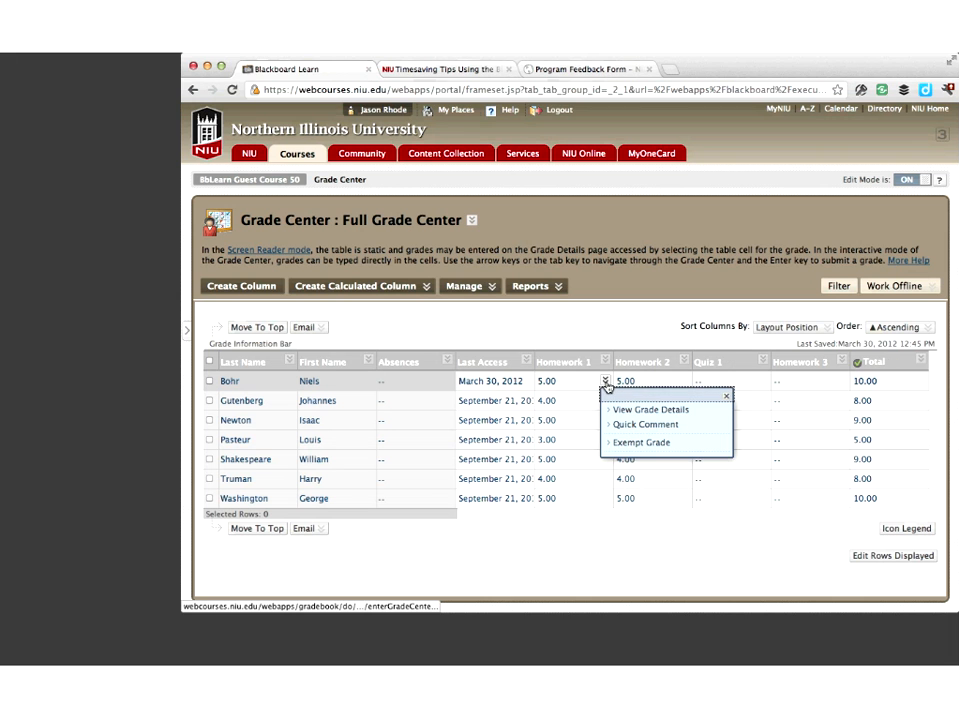
left_click(644, 427)
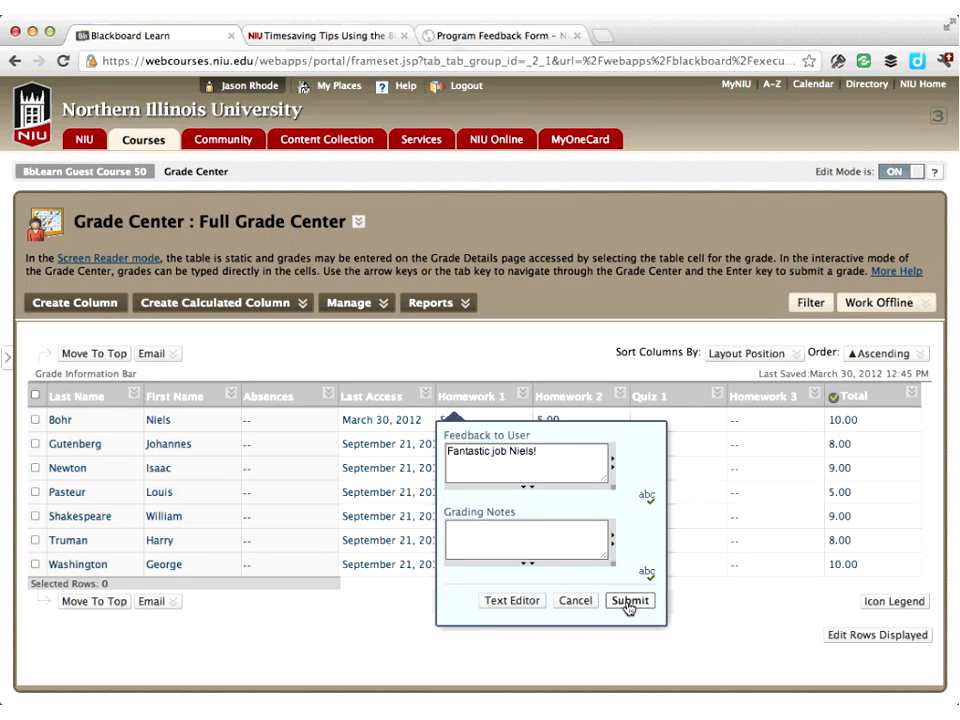
left_click(629, 604)
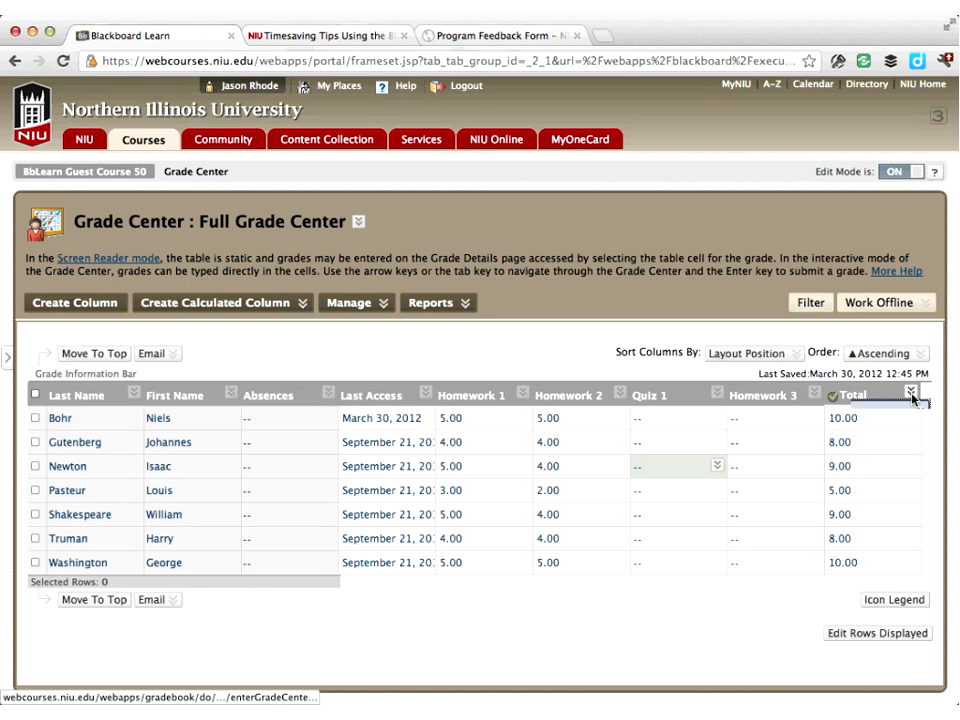
Edit the Total column so its secondary display shows Percentage
left_click(911, 394)
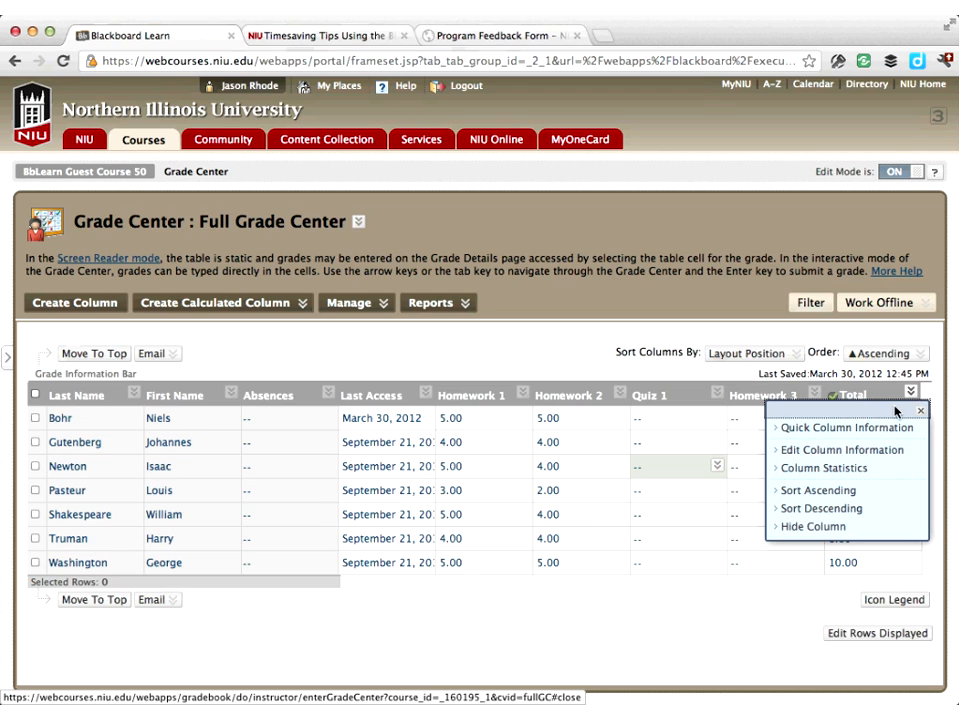
left_click(858, 450)
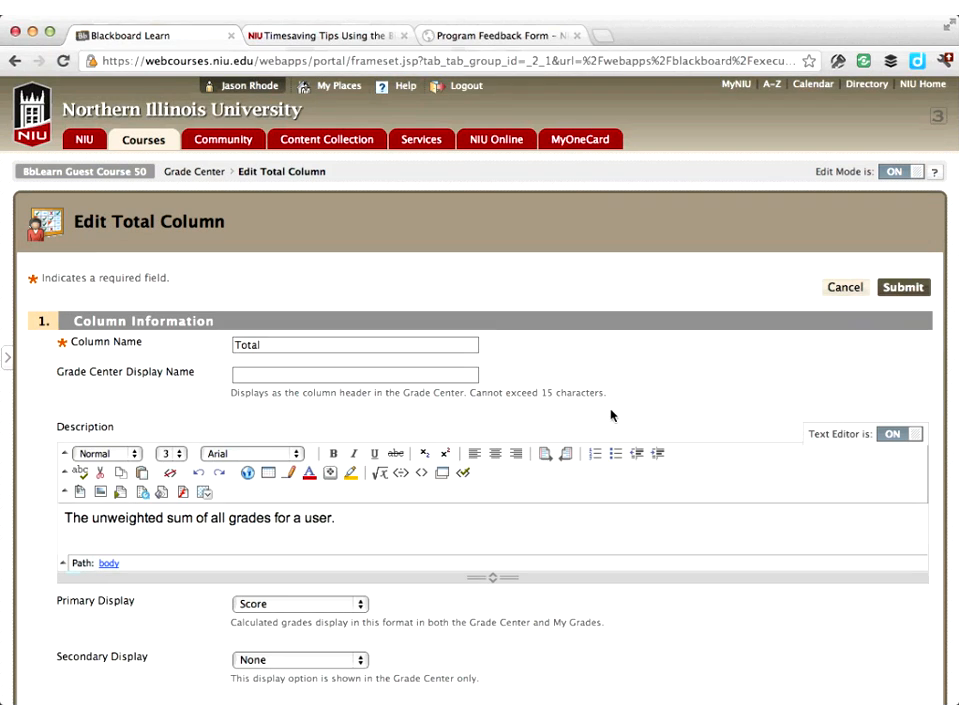
scroll(611, 415, "down", 5)
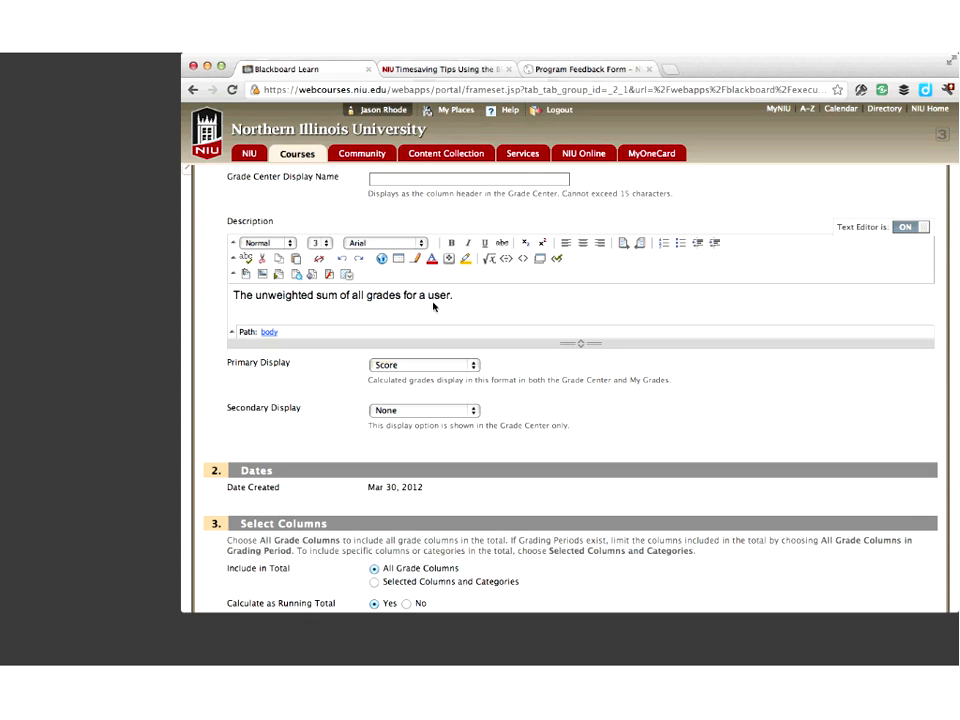
left_click(396, 412)
left_click(396, 421)
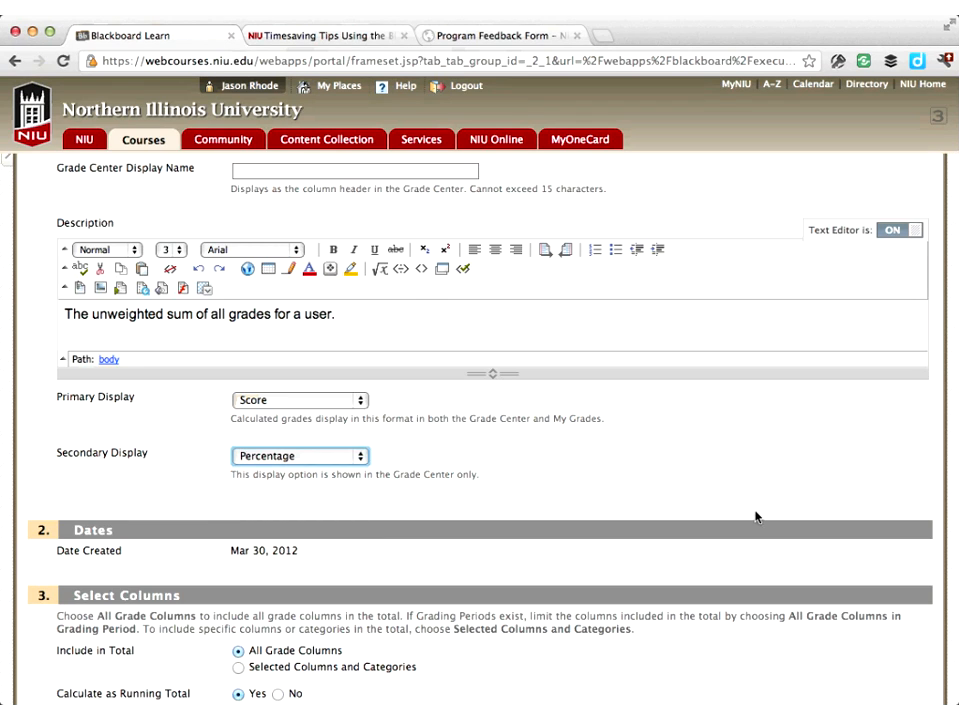
scroll(755, 517, "down", 5)
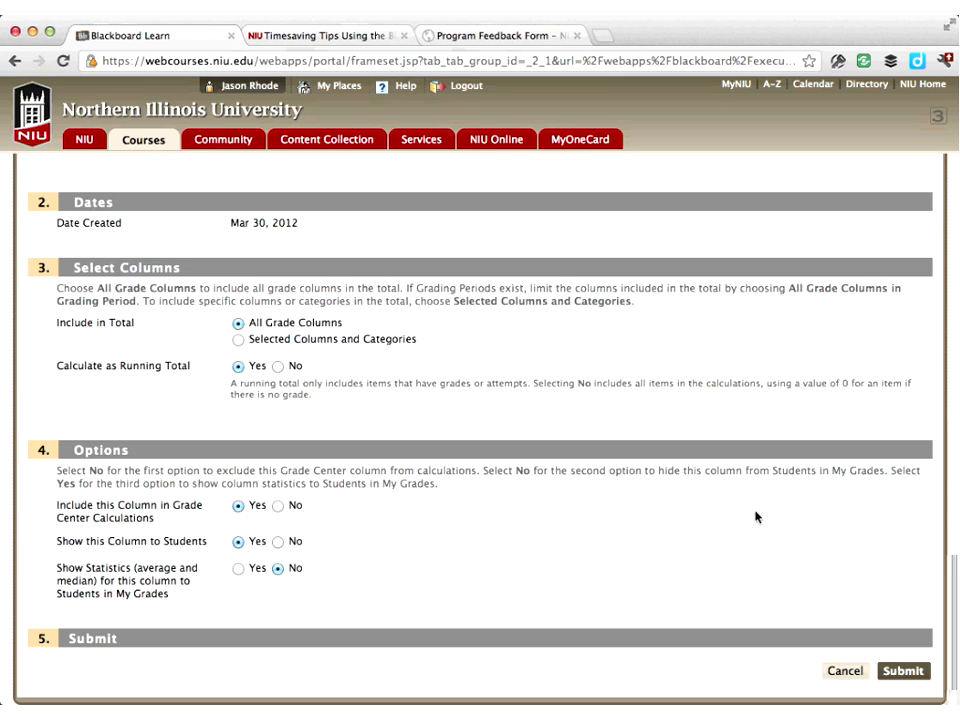
left_click(899, 672)
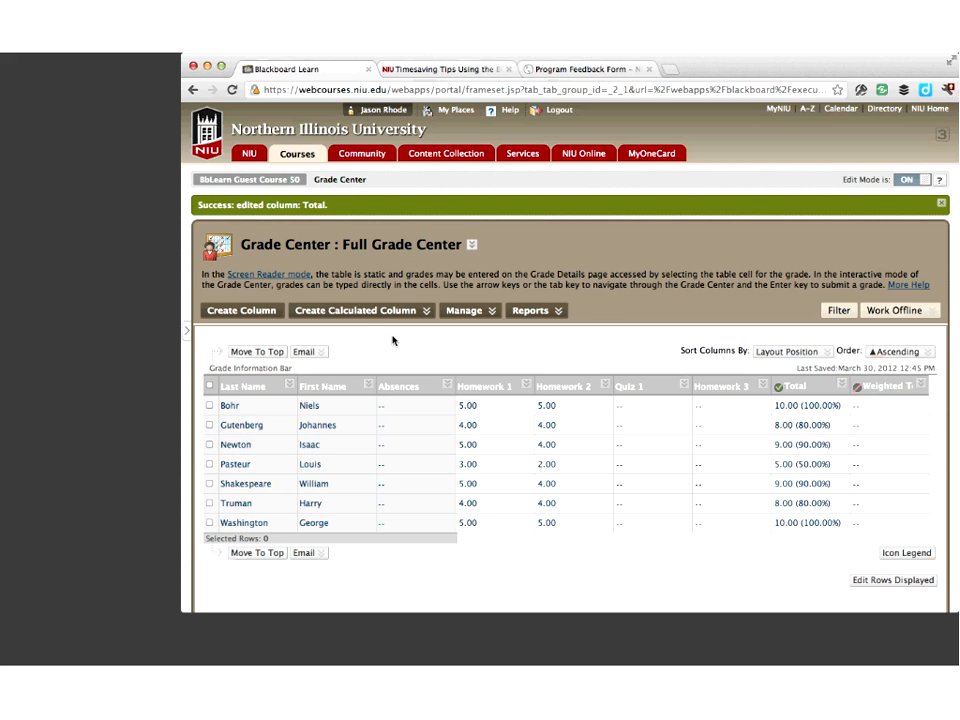
Create a new total column named "Grade Earned to Date"
left_click(320, 311)
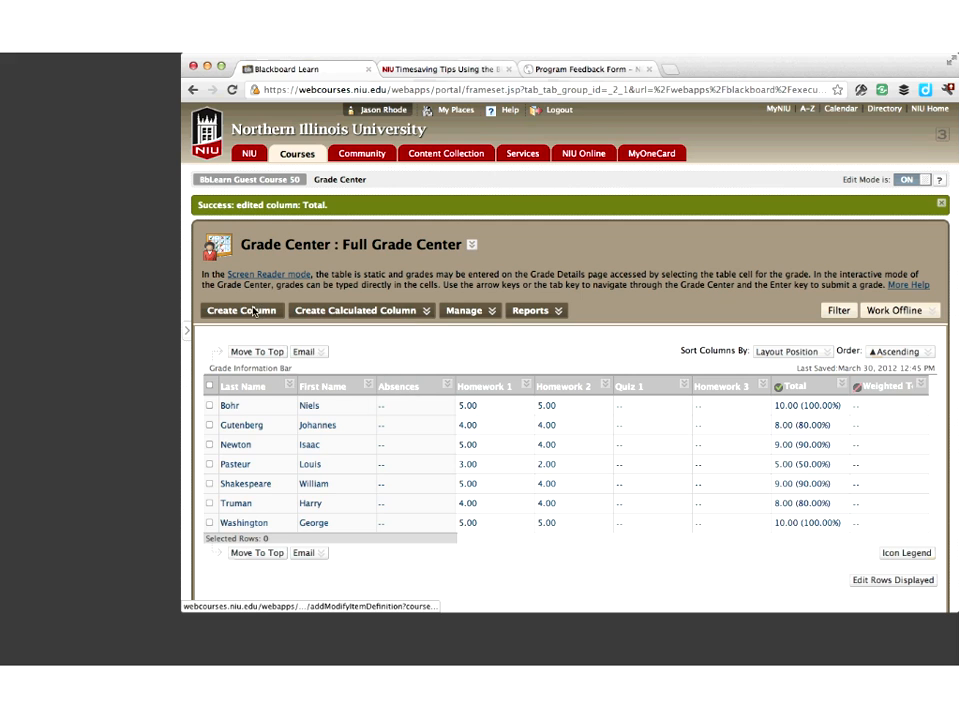
left_click(375, 310)
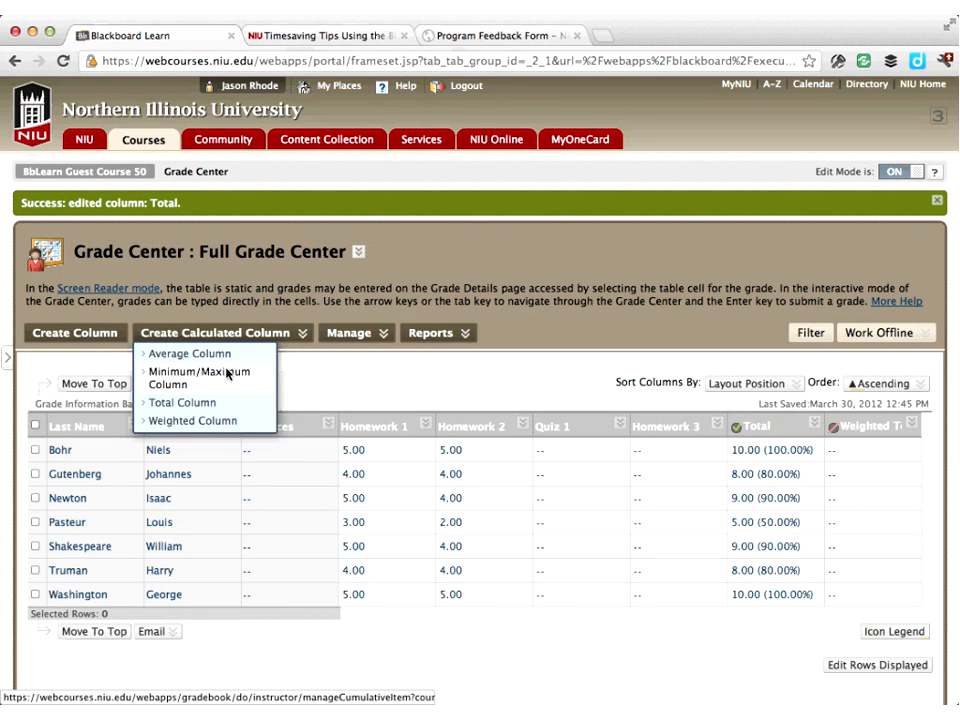
left_click(198, 404)
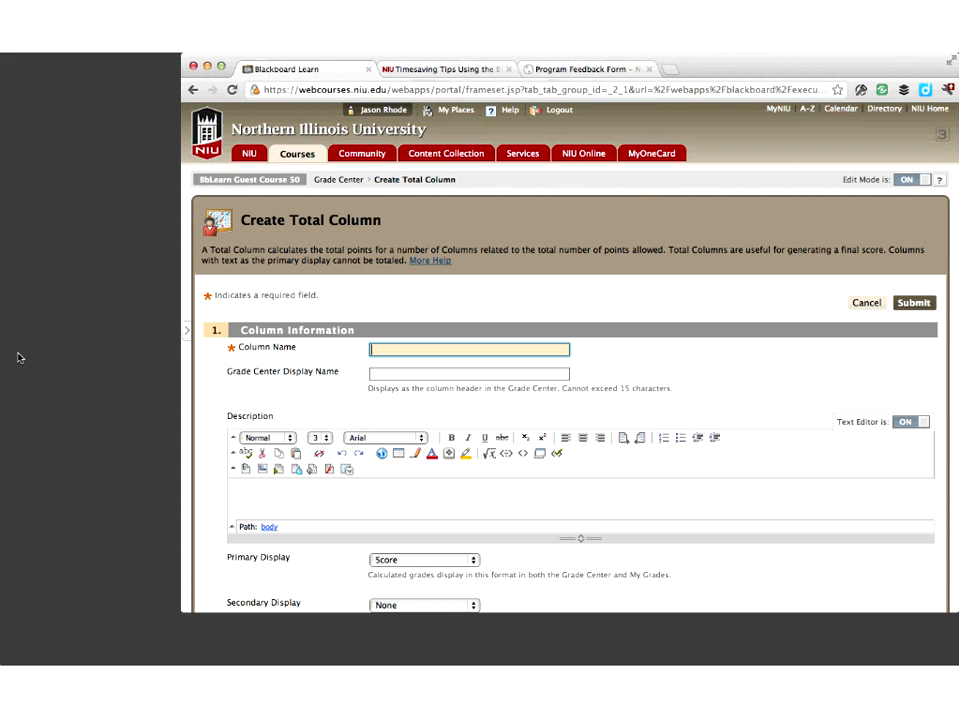
type("Grade Earned to Date")
scroll(17, 357, "down", 3)
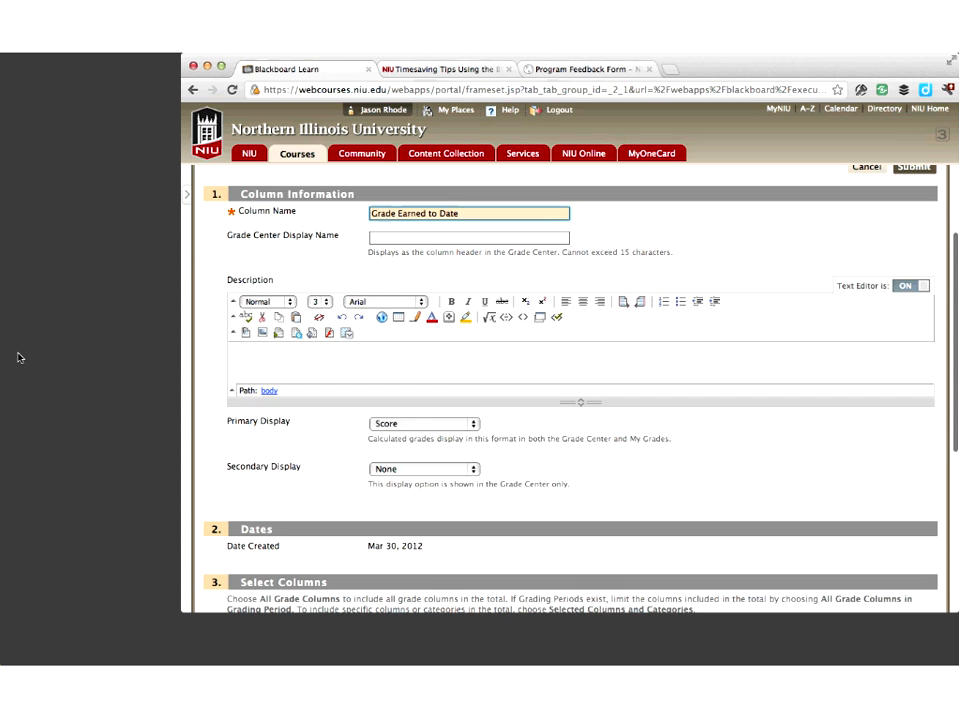
Set the new column's primary display to Letter and its secondary display to Percentage
left_click(438, 424)
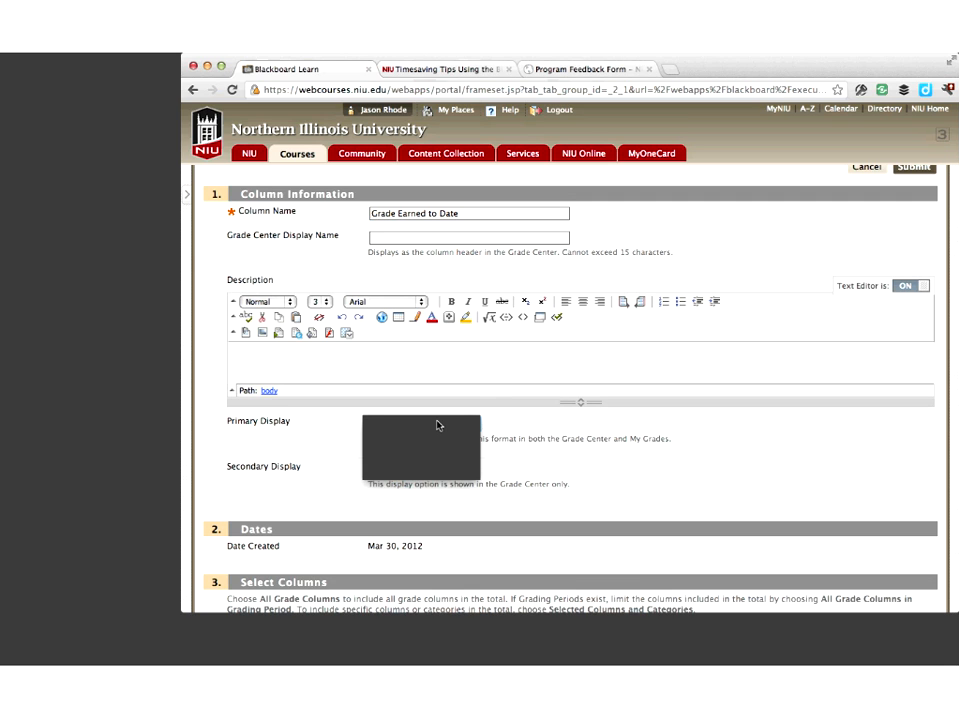
left_click(437, 425)
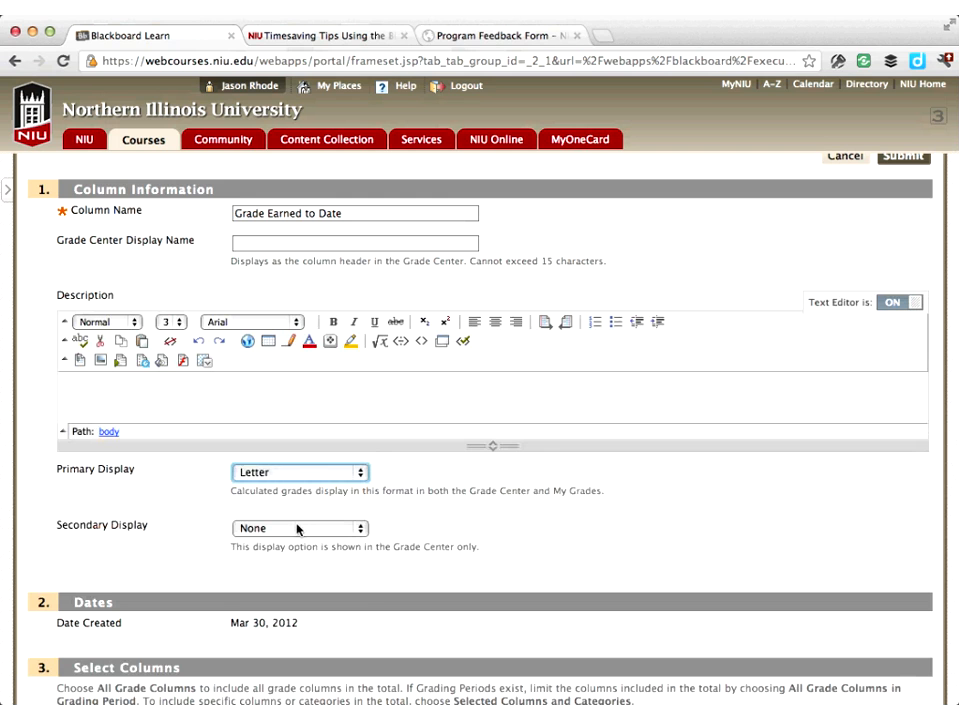
left_click(423, 469)
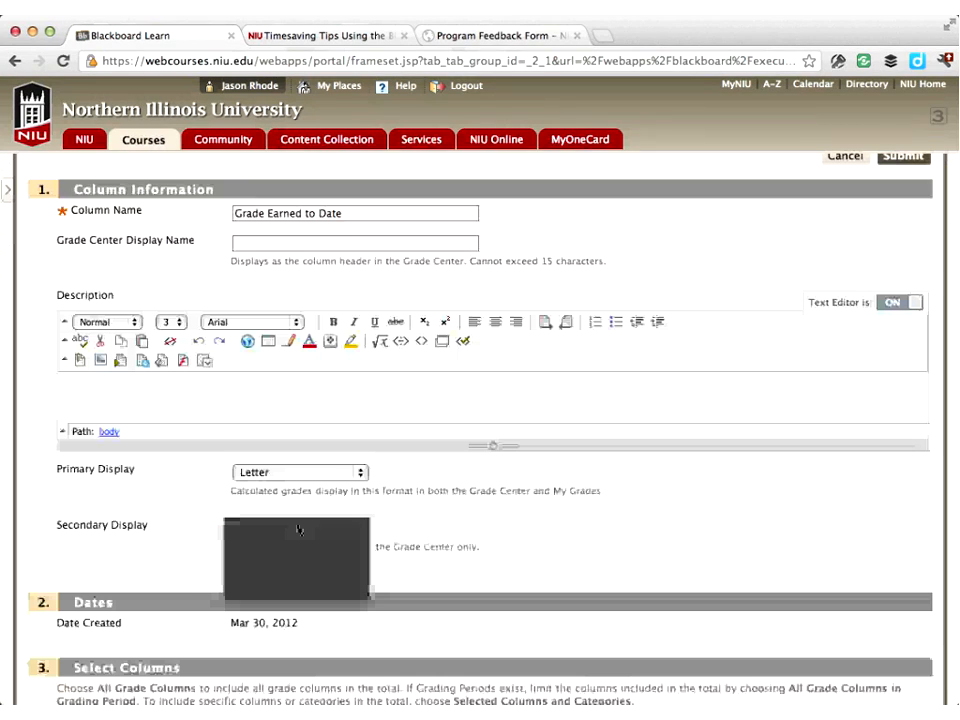
left_click(298, 530)
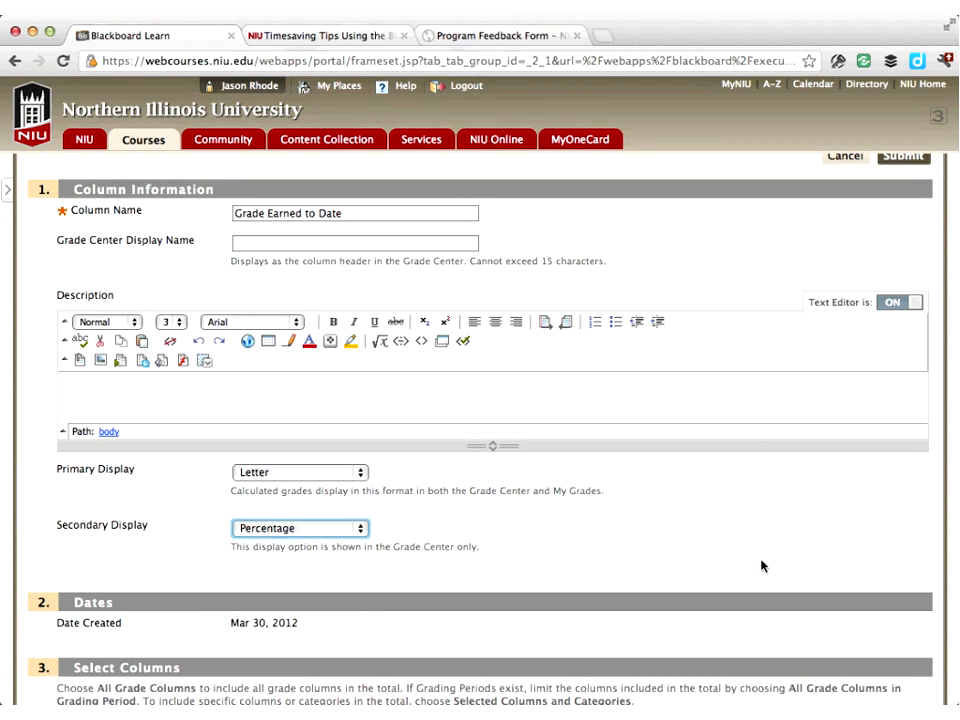
Exclude the Grade Earned to Date column from Grade Center calculations and submit it
scroll(761, 566, "down", 5)
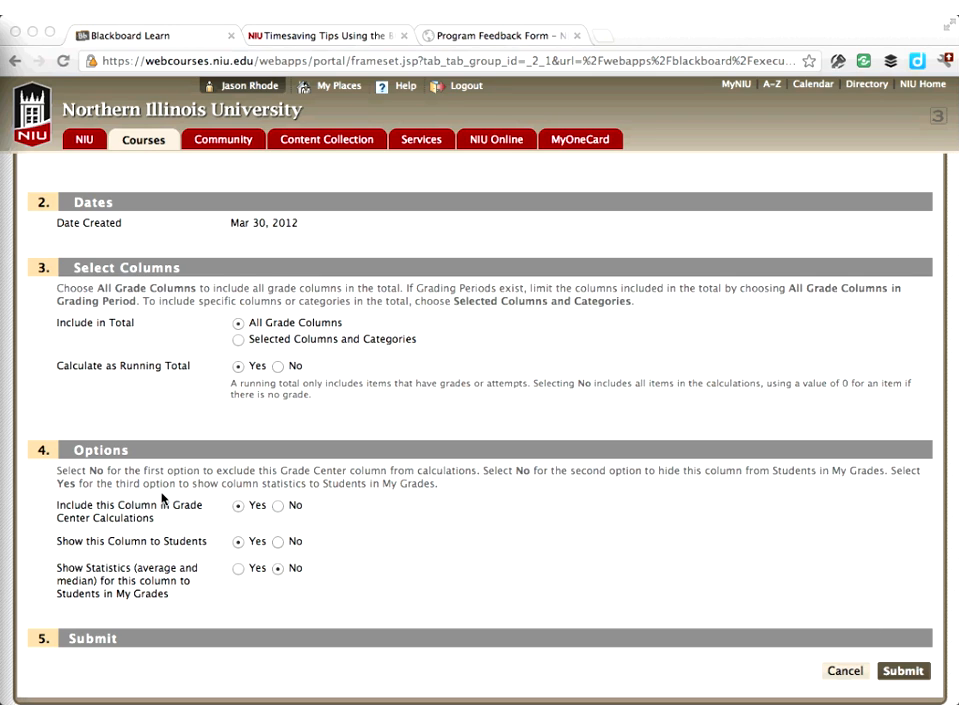
left_click(37, 580)
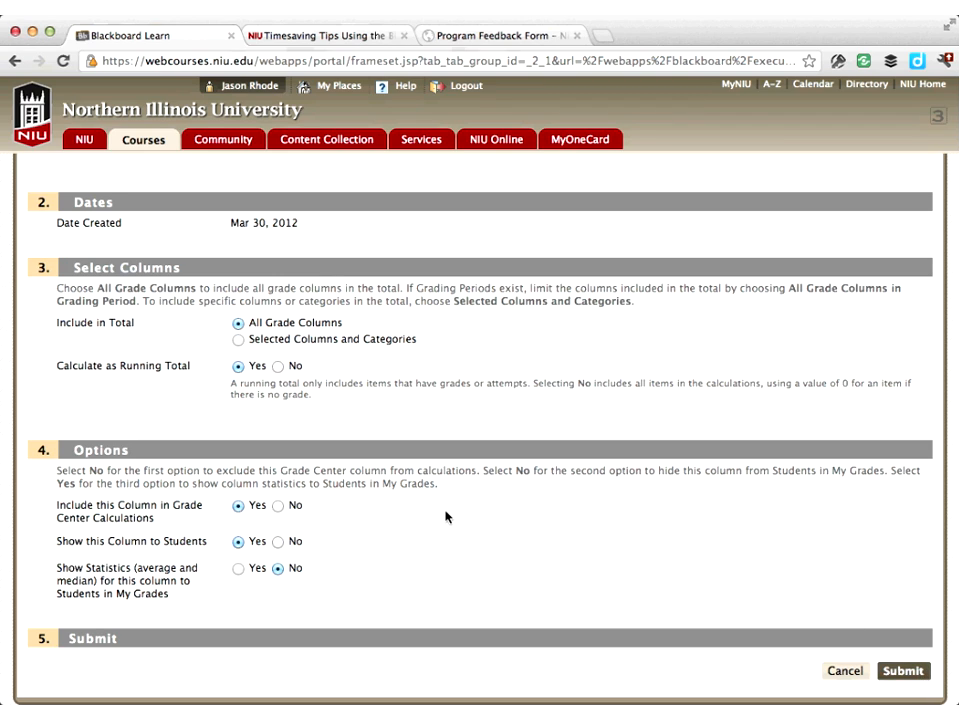
left_click(278, 507)
left_click(900, 671)
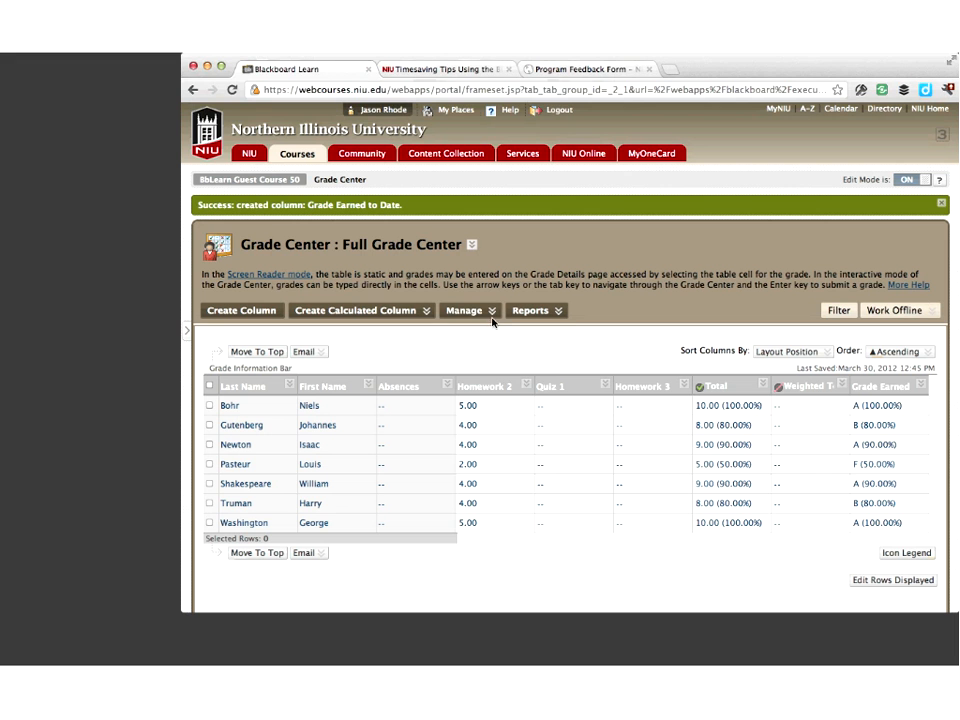
Open the Letter grading schema to examine its percentage-to-grade mapping
left_click(378, 329)
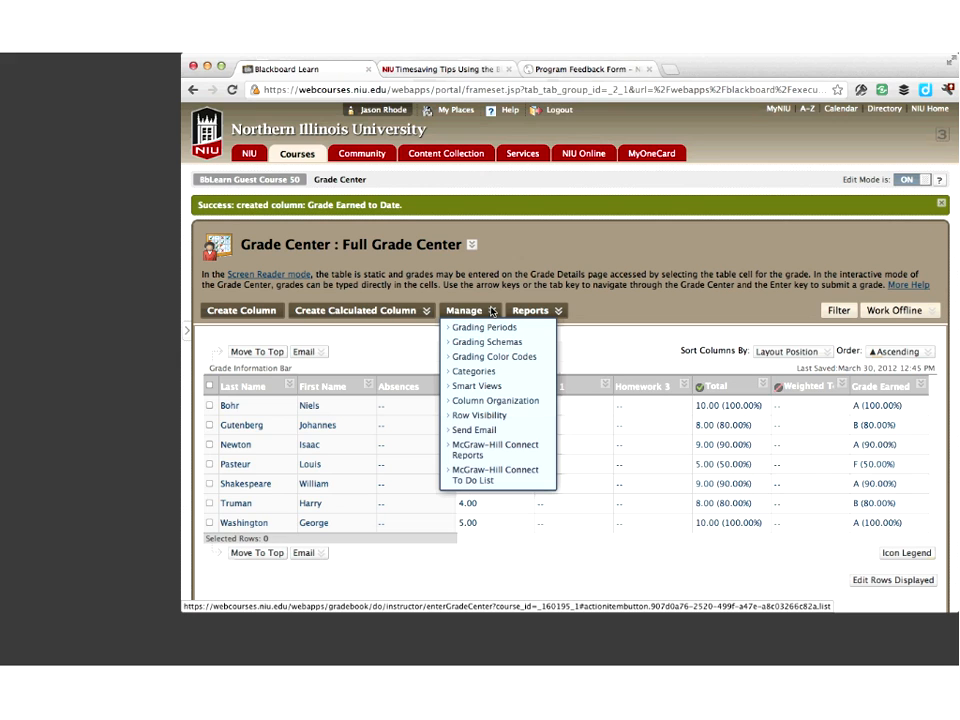
left_click(489, 342)
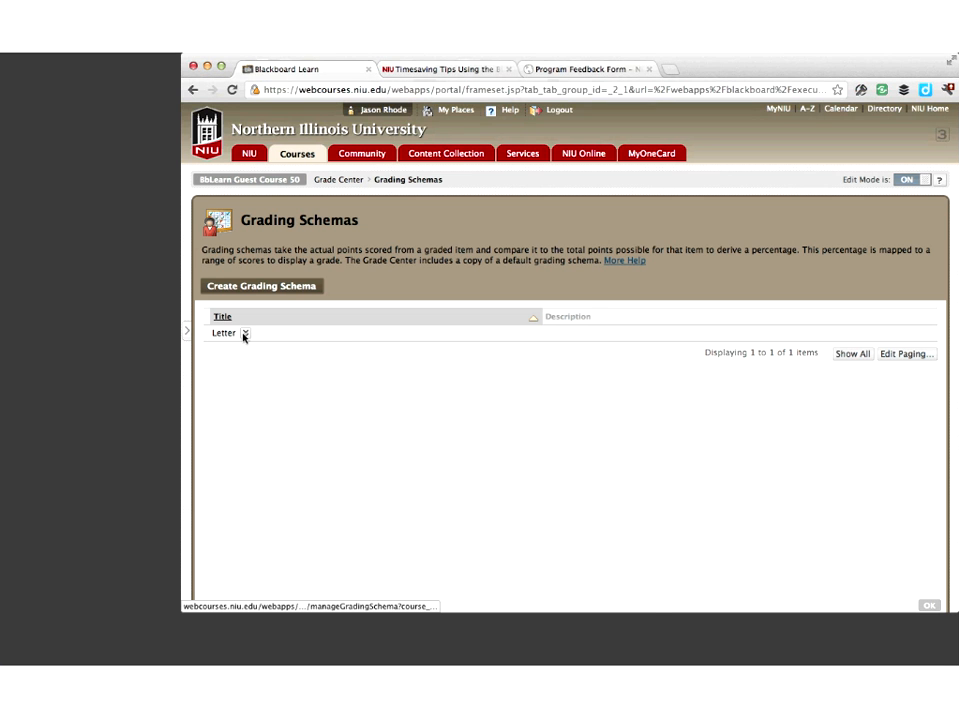
left_click(244, 335)
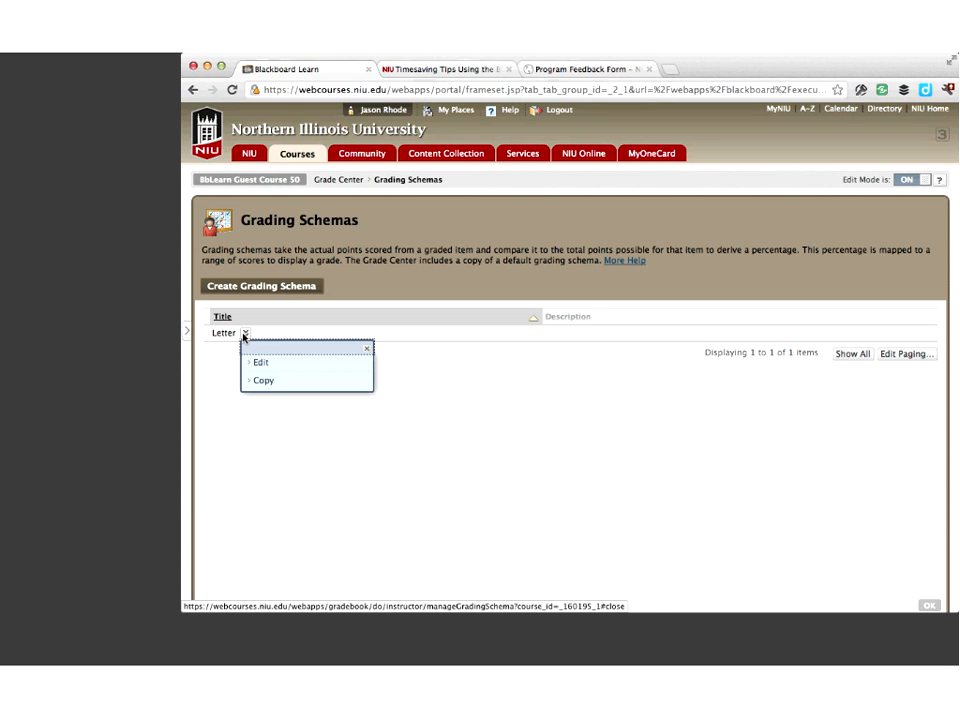
left_click(261, 363)
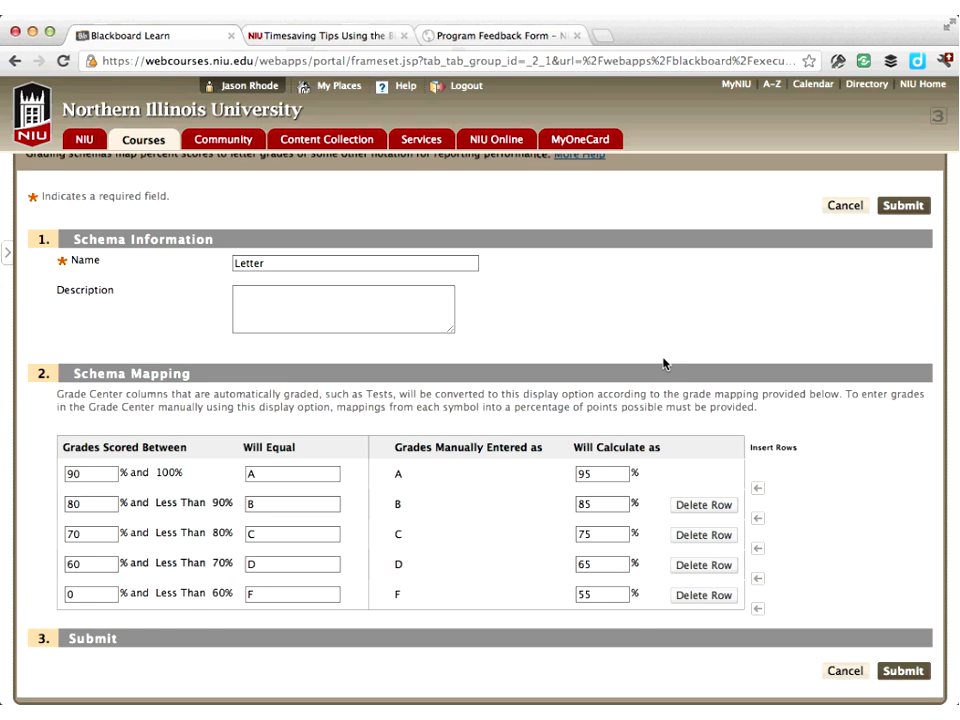
scroll(663, 364, "up", 1)
scroll(663, 364, "down", 1)
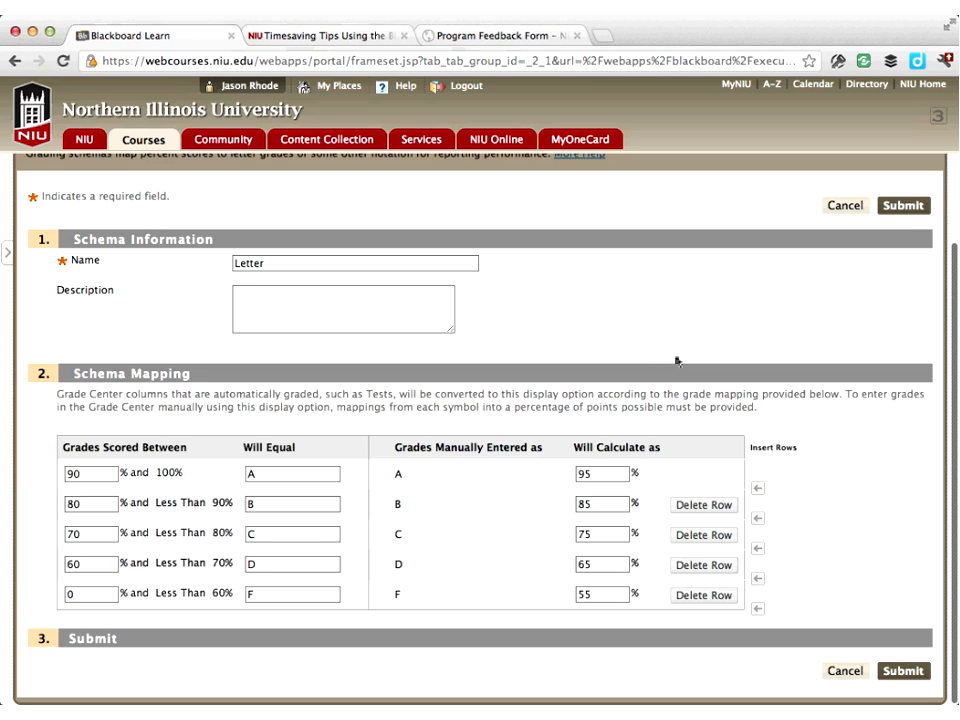
left_click(914, 208)
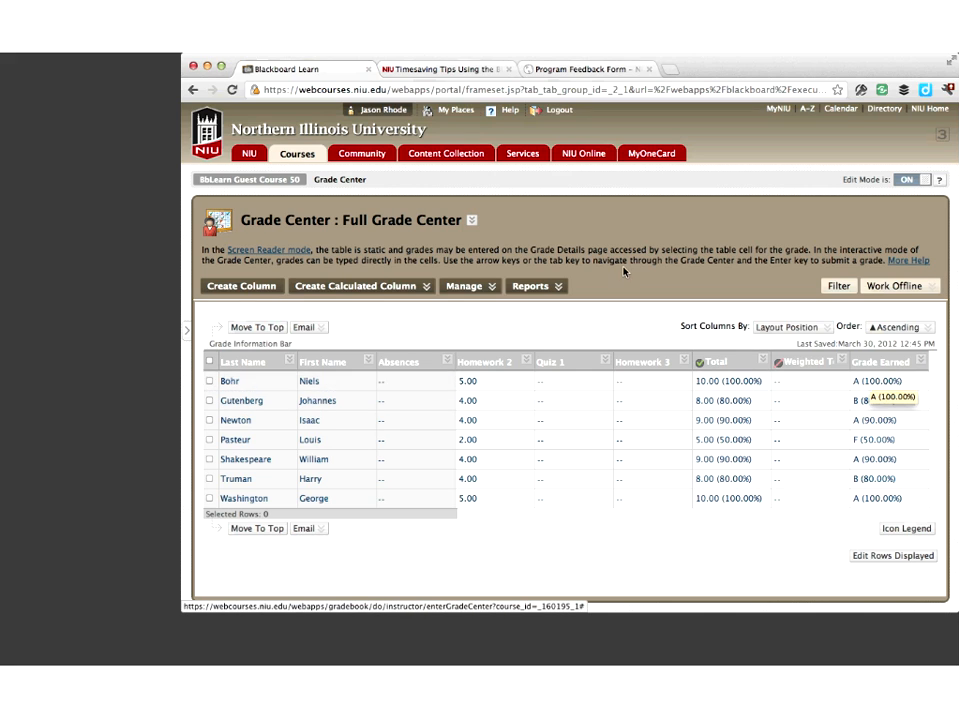
Log out and sign in as the student Niels Bohr, entering the student's username and password
left_click(564, 111)
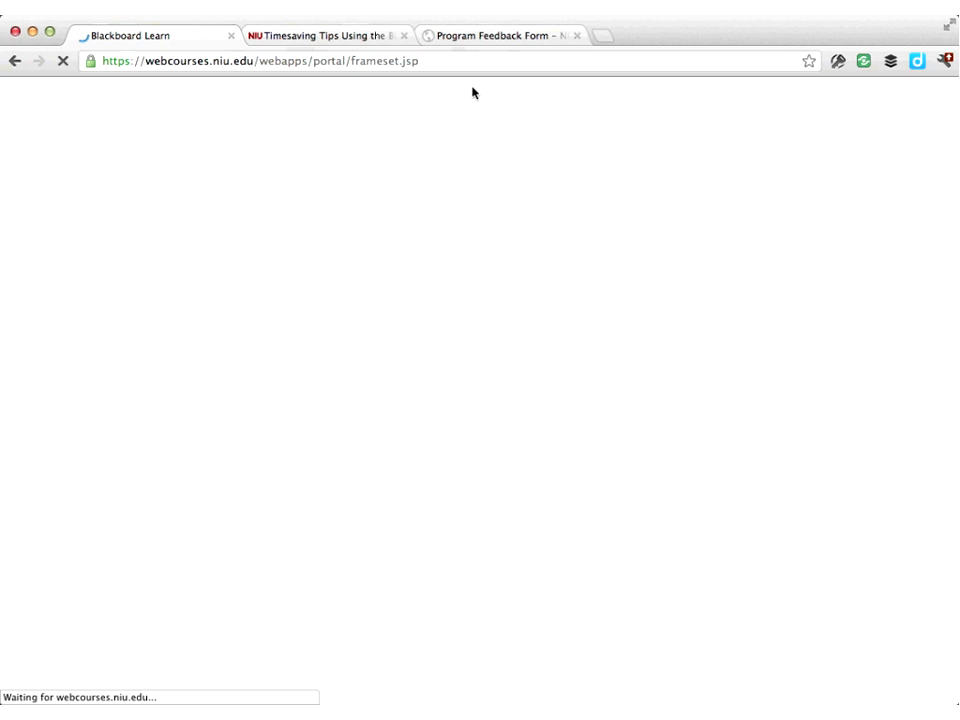
type("su")
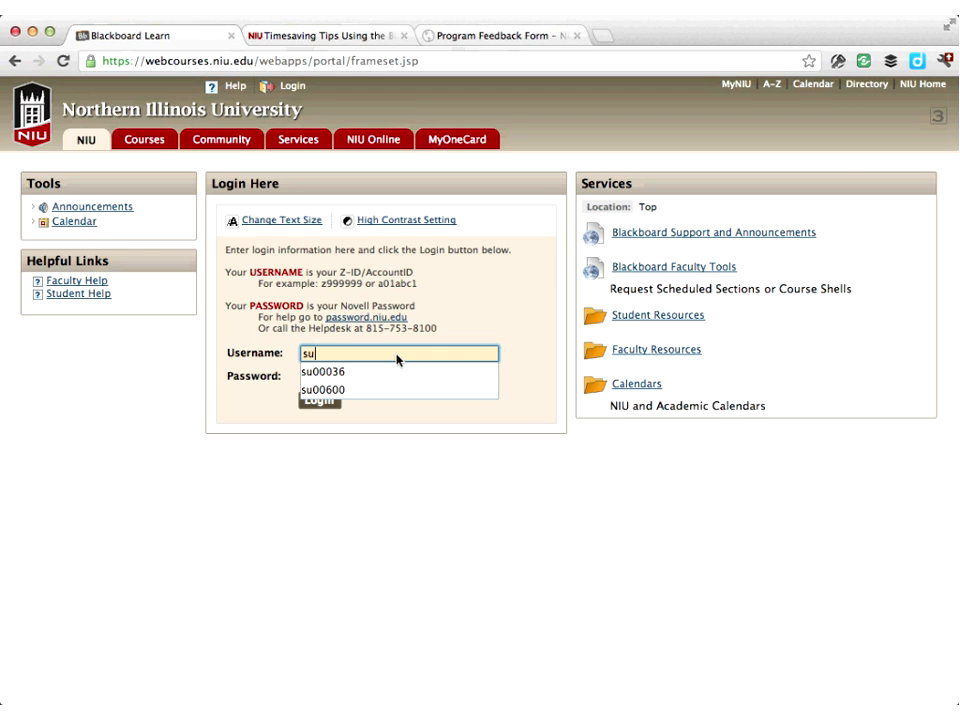
type("00036")
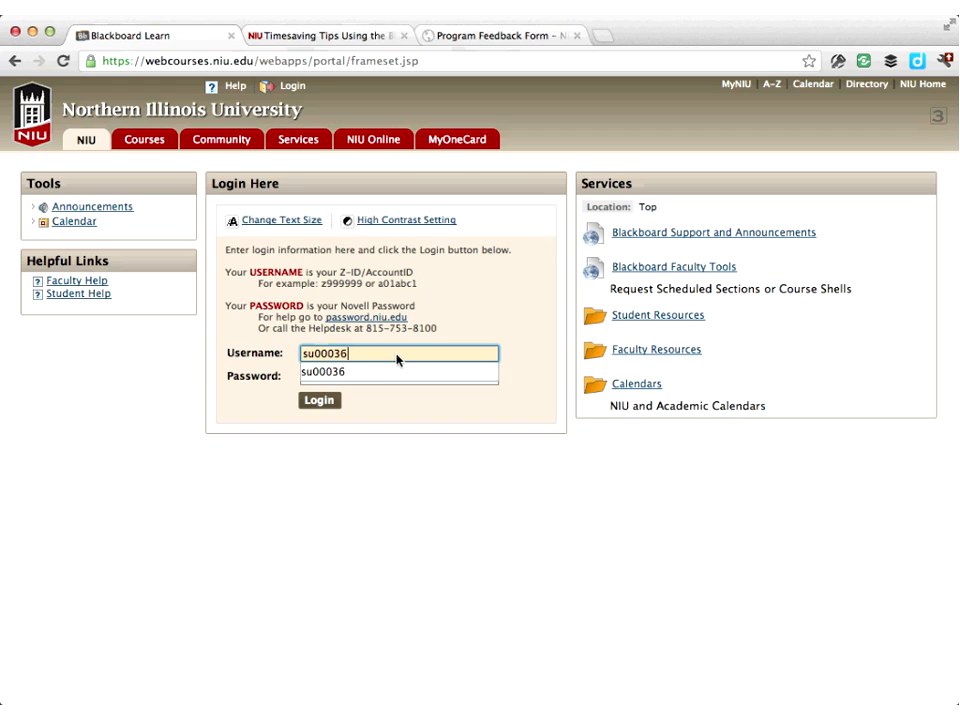
key("Tab")
type("*******")
key("Return")
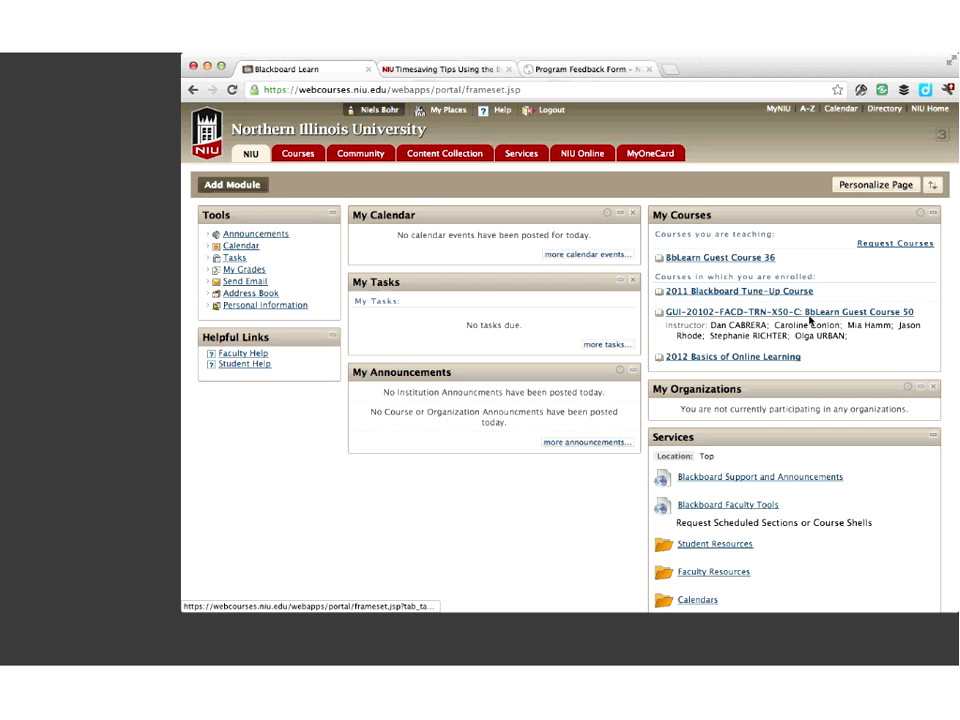
Open My Grades in BbLearn Guest Course 50 and review the student's grades, comments and activity dates
left_click(809, 314)
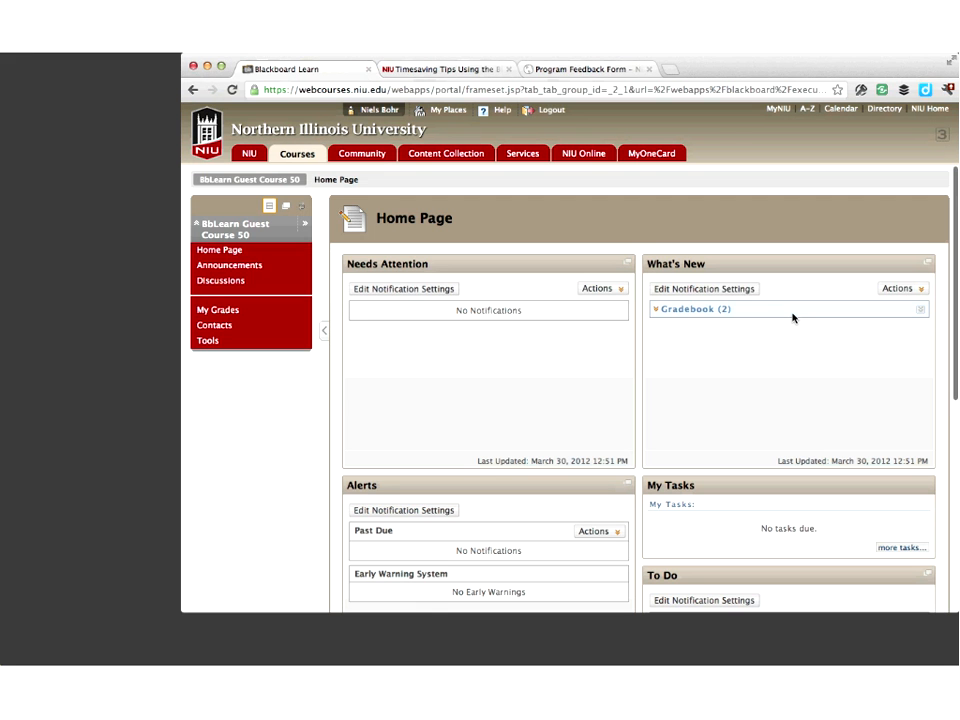
left_click(218, 311)
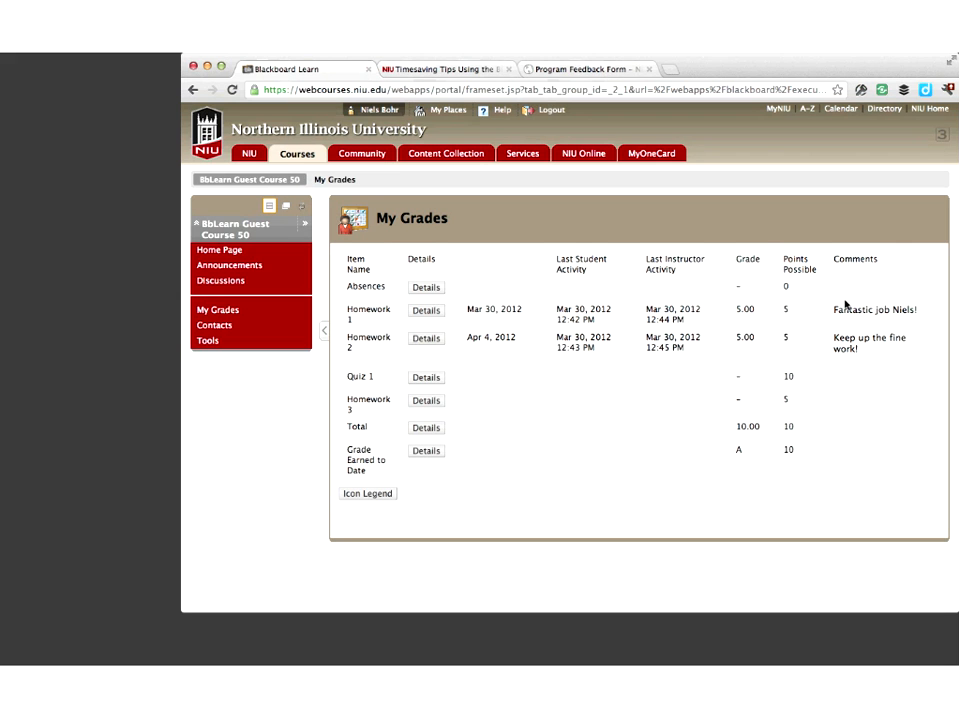
left_click_drag(836, 313, 926, 313)
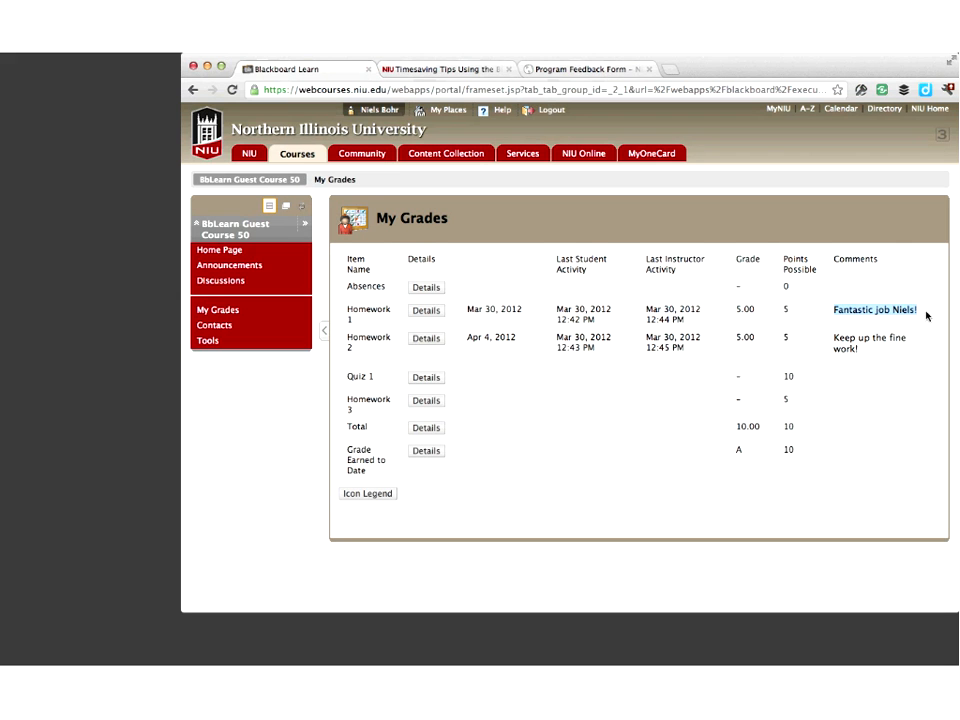
left_click_drag(835, 339, 896, 362)
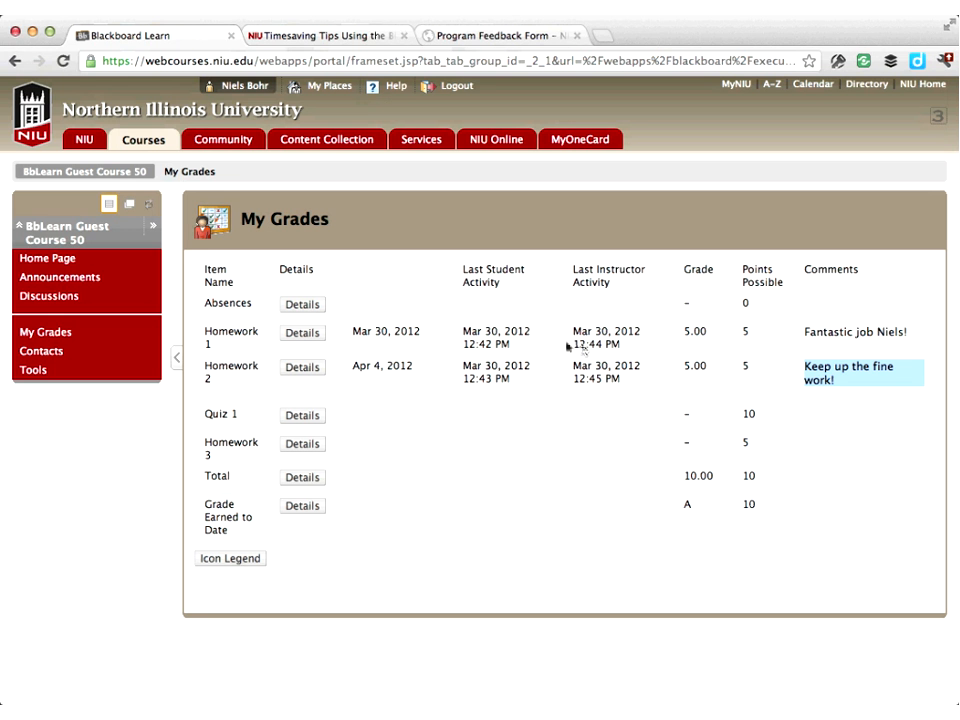
left_click(478, 347)
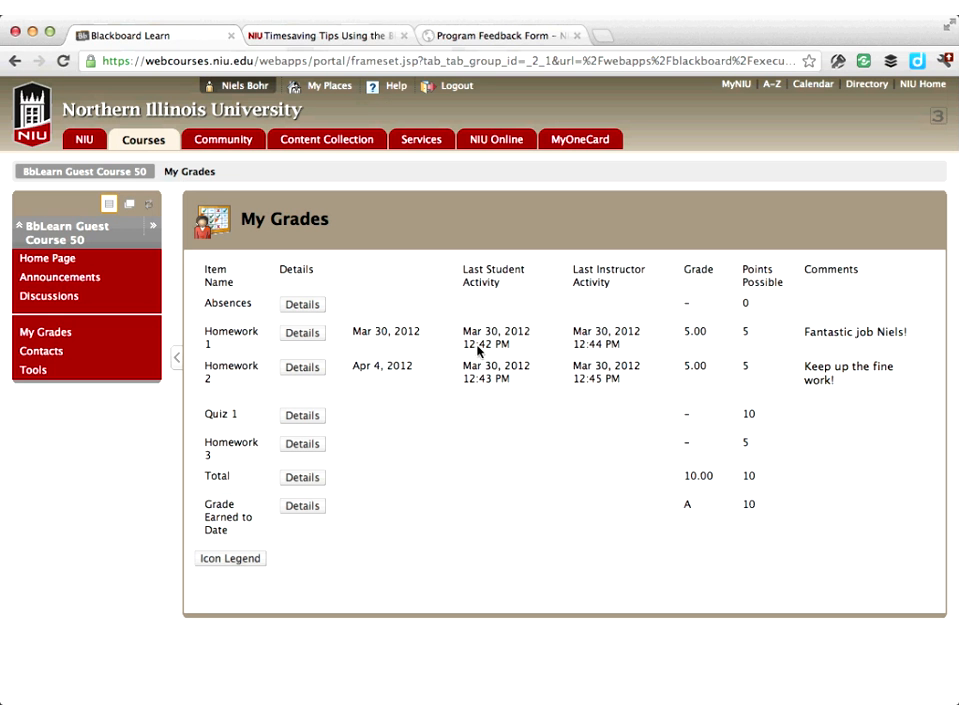
left_click_drag(522, 389, 471, 328)
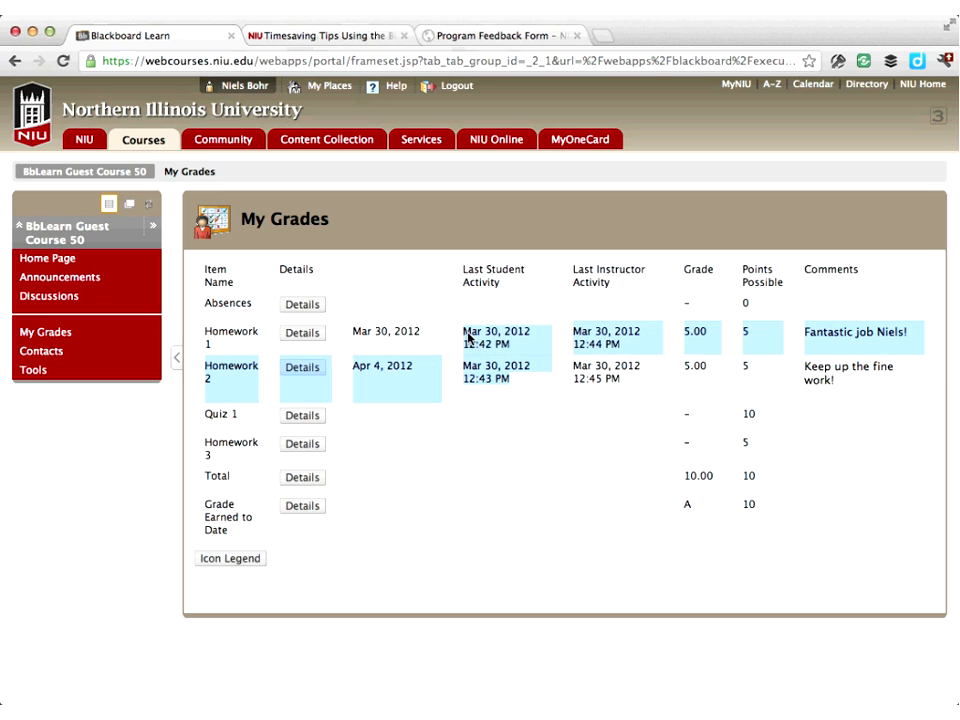
left_click(586, 353)
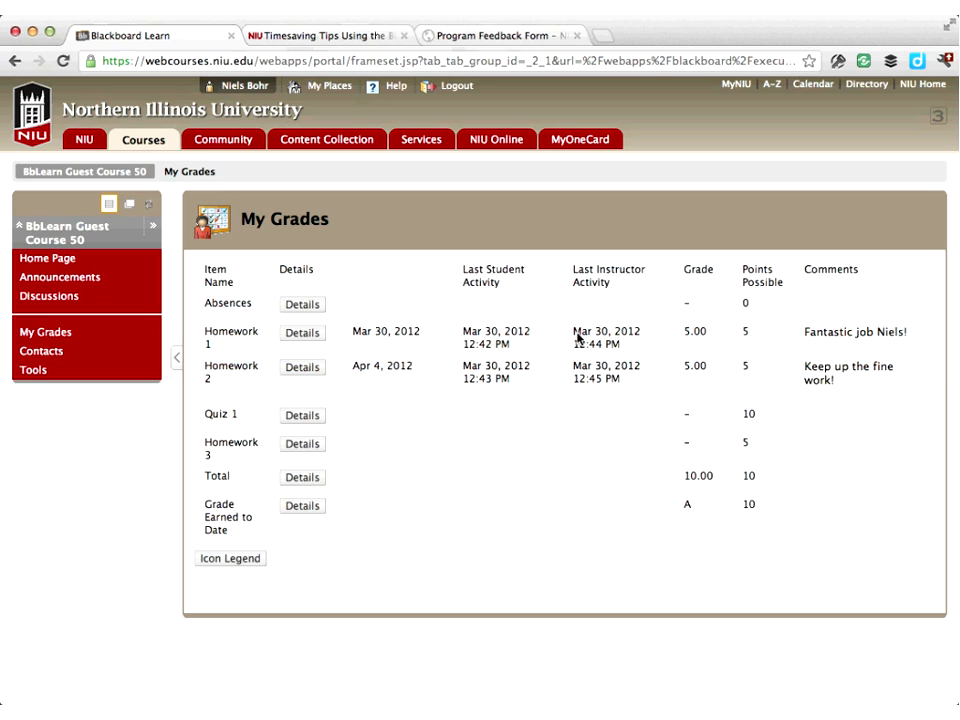
left_click_drag(577, 338, 626, 389)
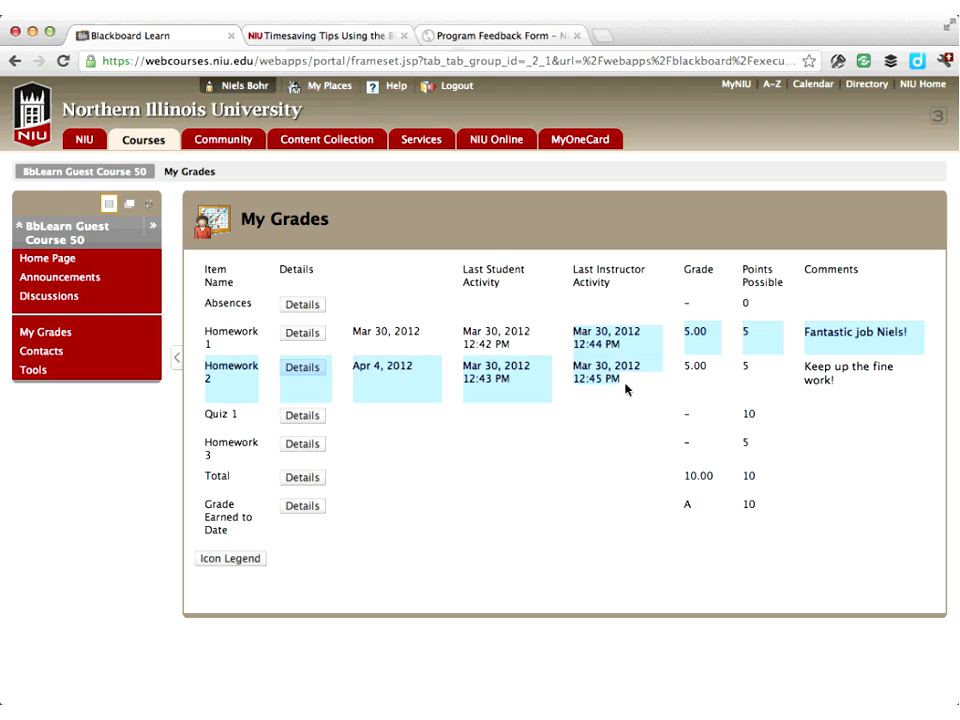
left_click(626, 389)
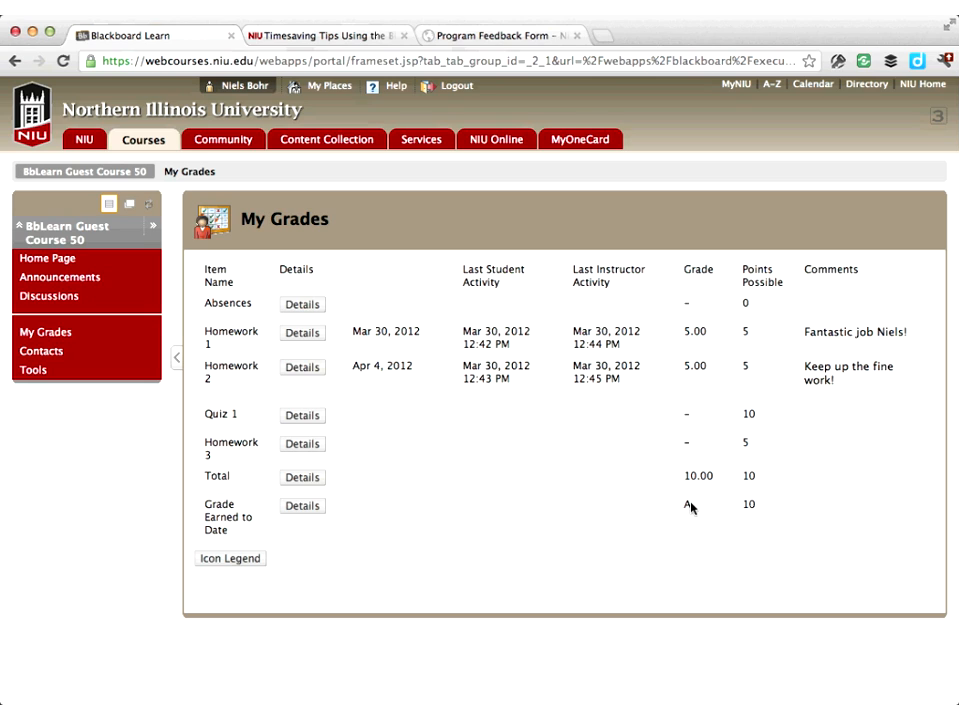
left_click_drag(689, 506, 685, 506)
left_click_drag(745, 506, 761, 509)
Inspect the Details of each grade item to see its grading criteria and category
left_click(716, 544)
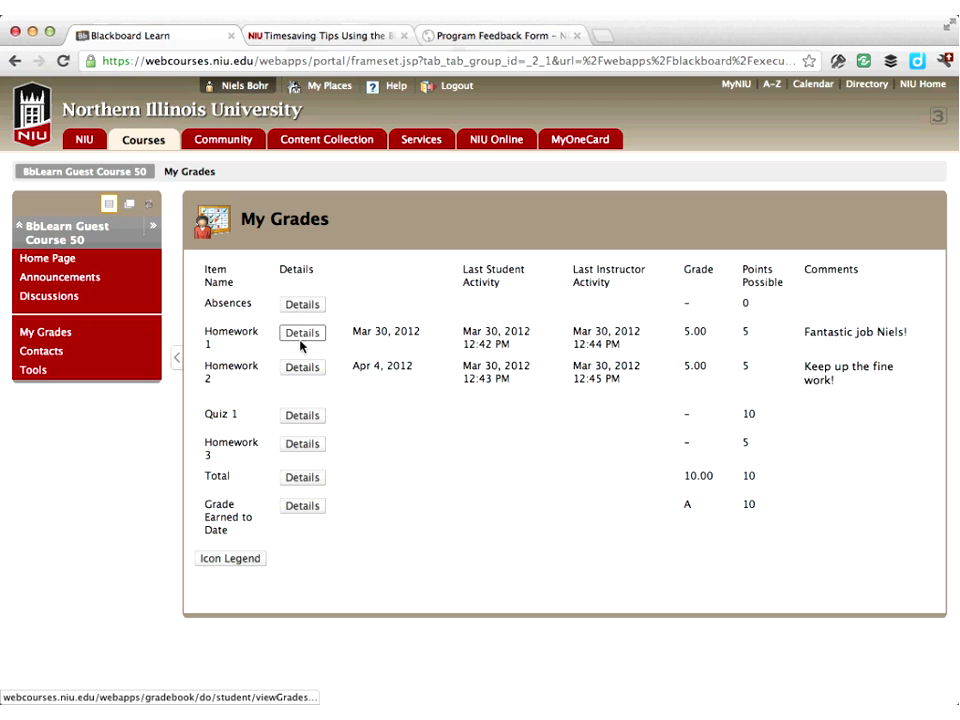
left_click(301, 506)
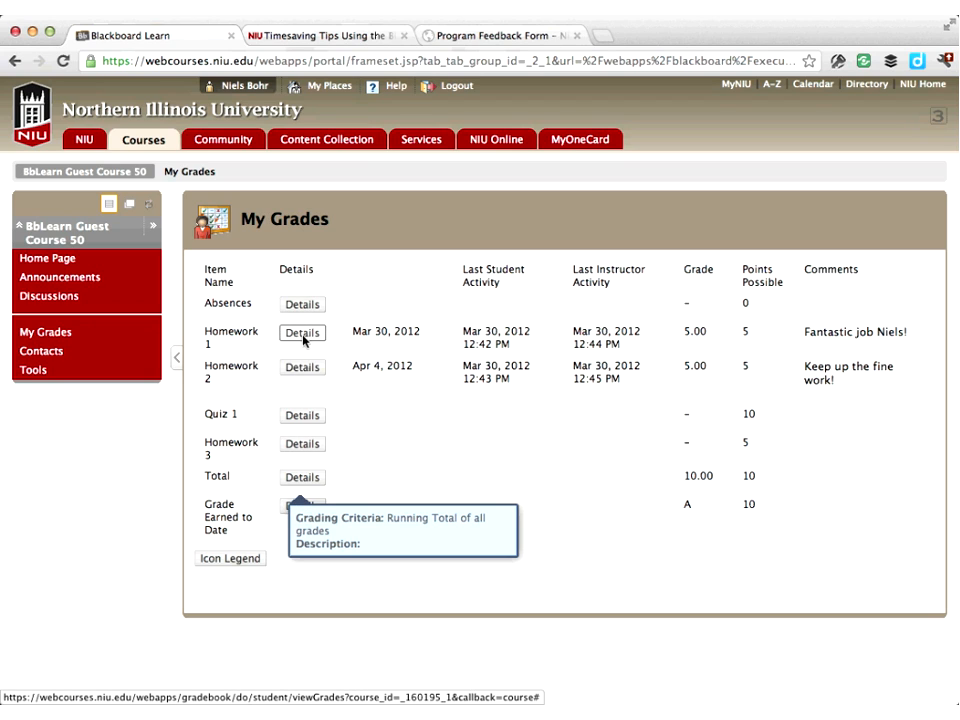
left_click(303, 368)
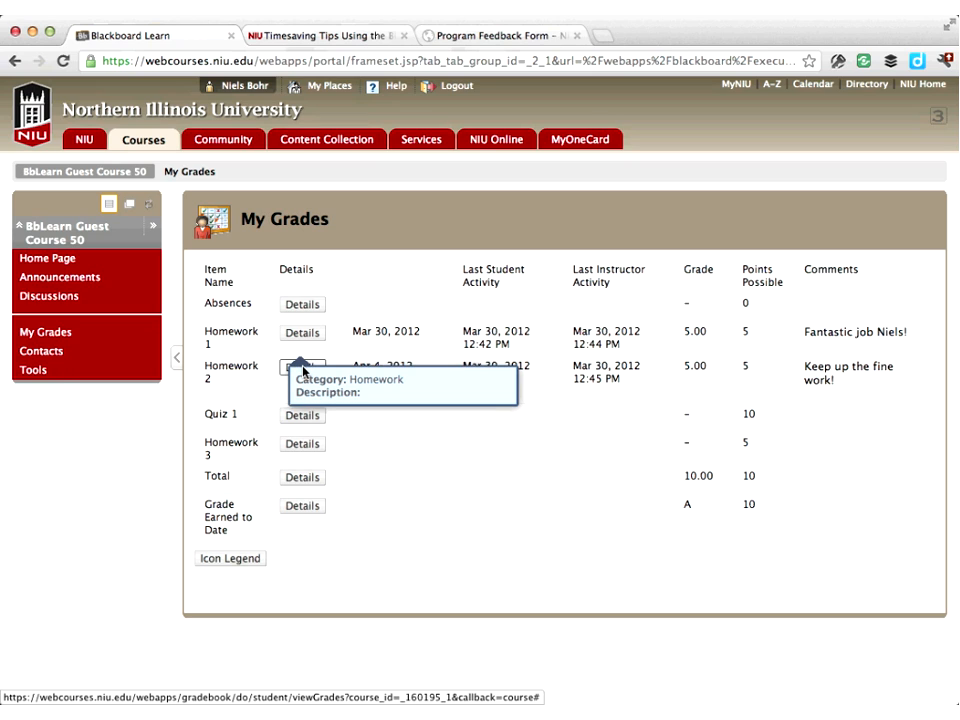
left_click(291, 415)
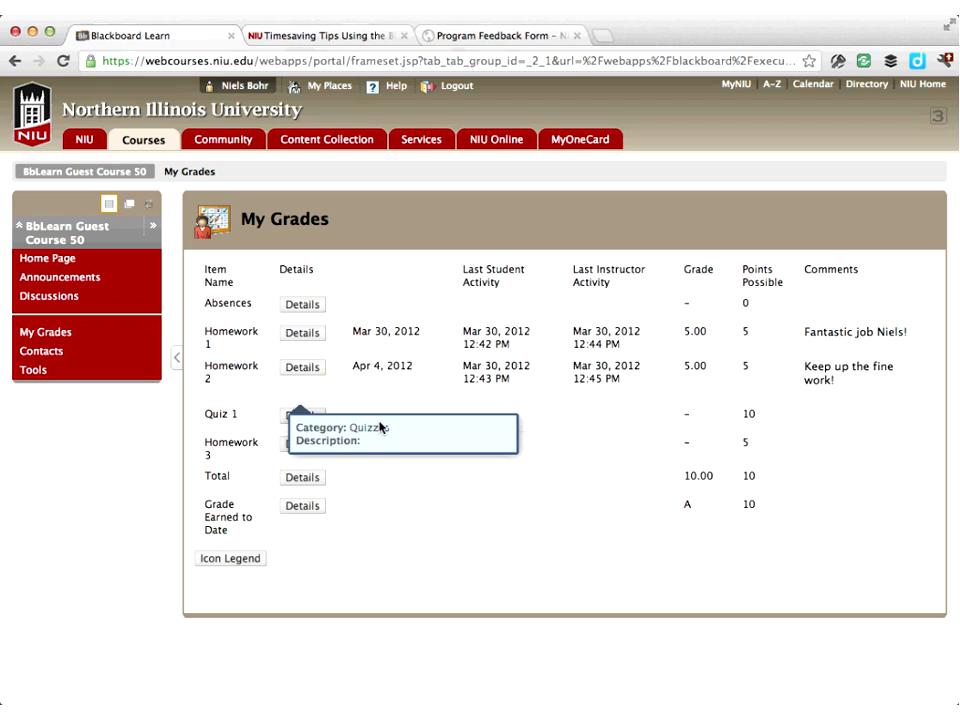
left_click(397, 482)
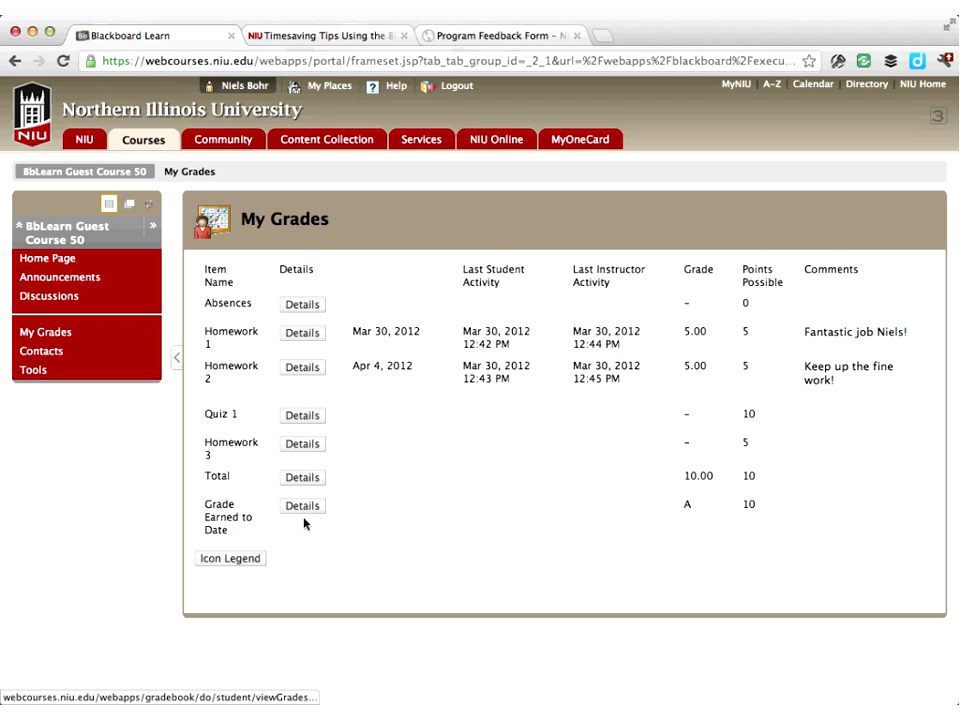
left_click(309, 335)
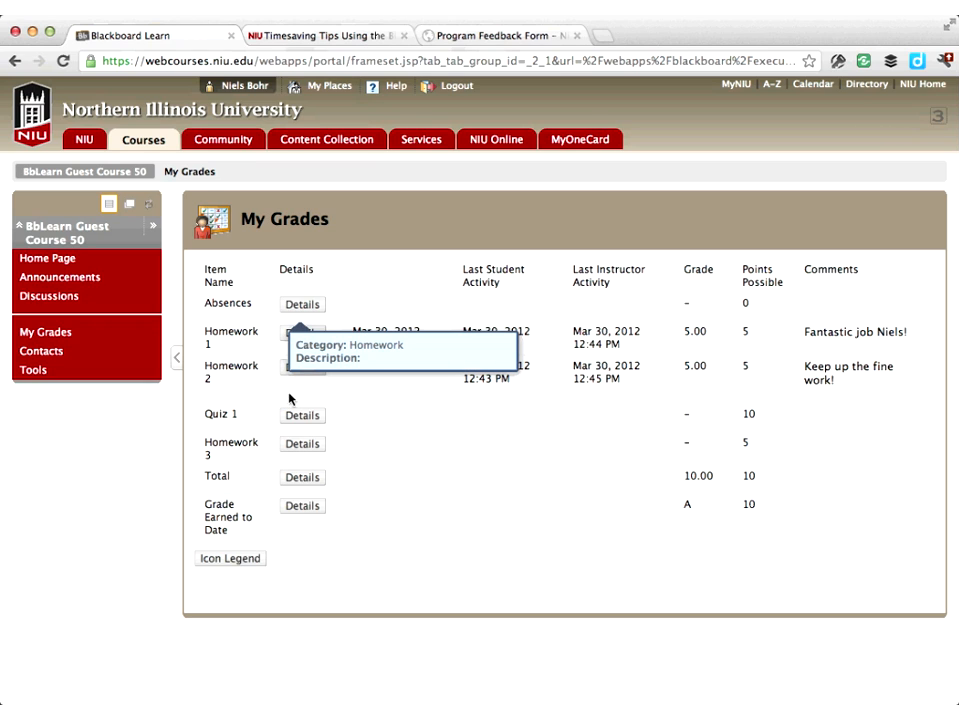
left_click(300, 367)
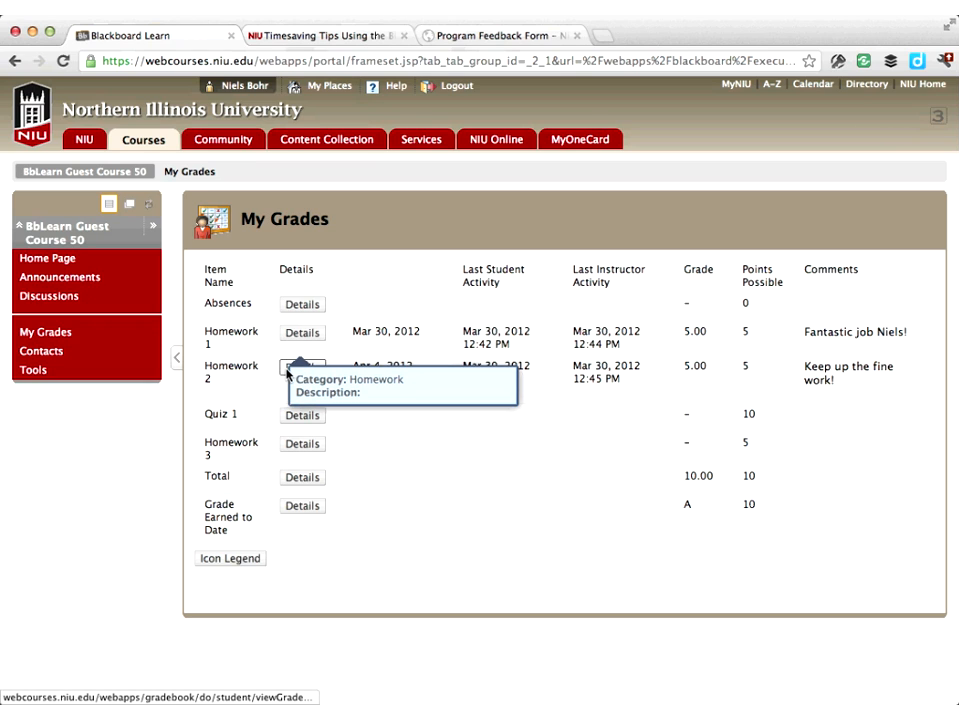
left_click(373, 317)
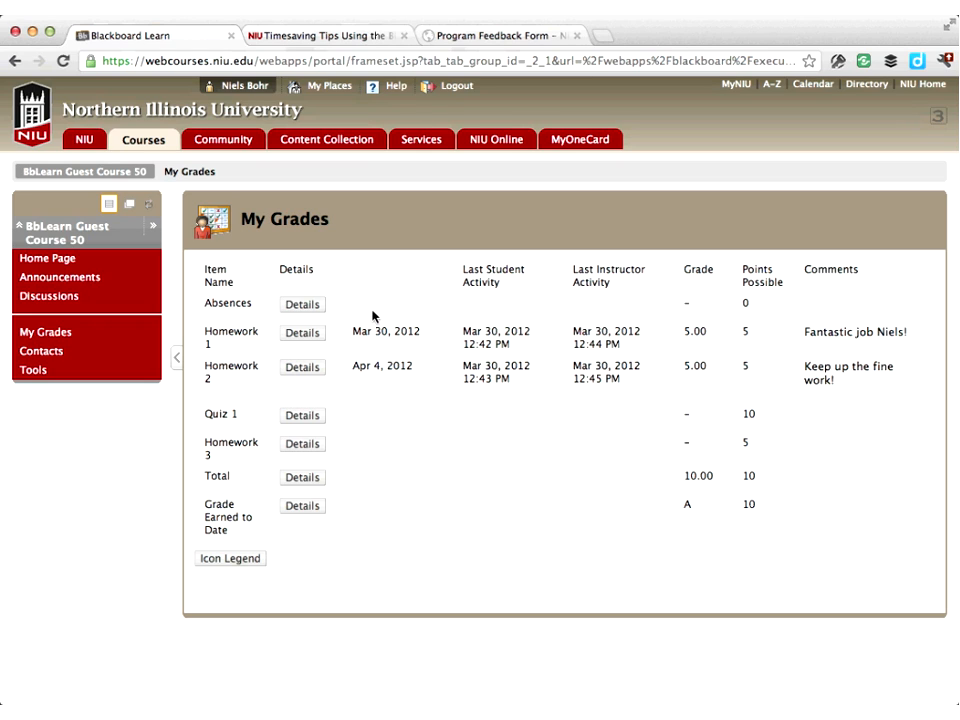
Log out and sign back in as the instructor, entering the instructor's username and password
left_click(459, 88)
type("c90")
key("Down")
key("Tab")
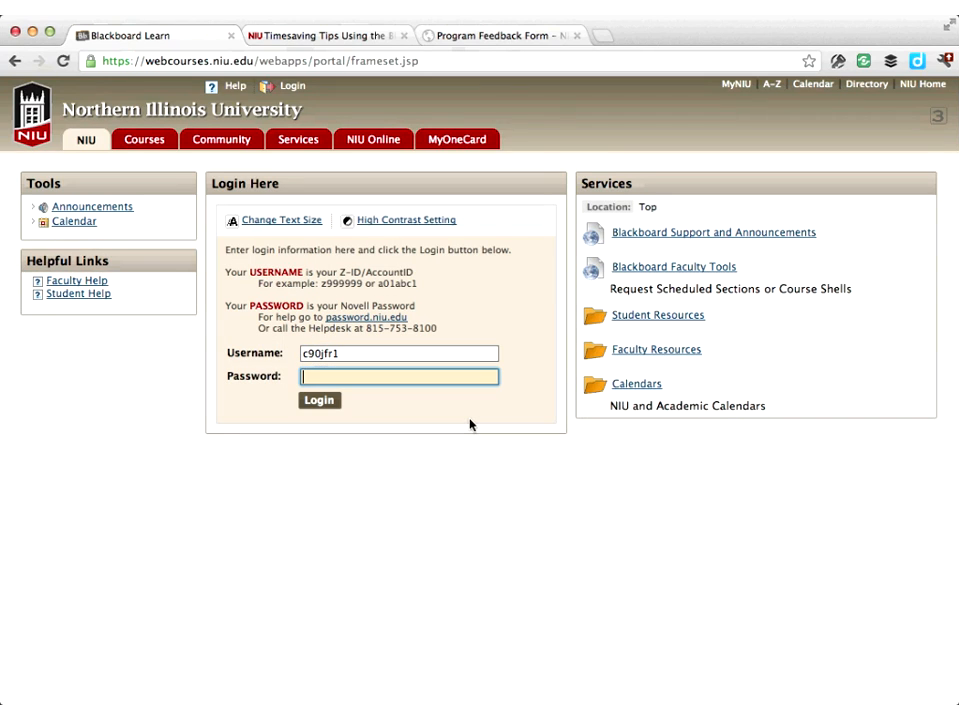
type("••••••••")
key("Return")
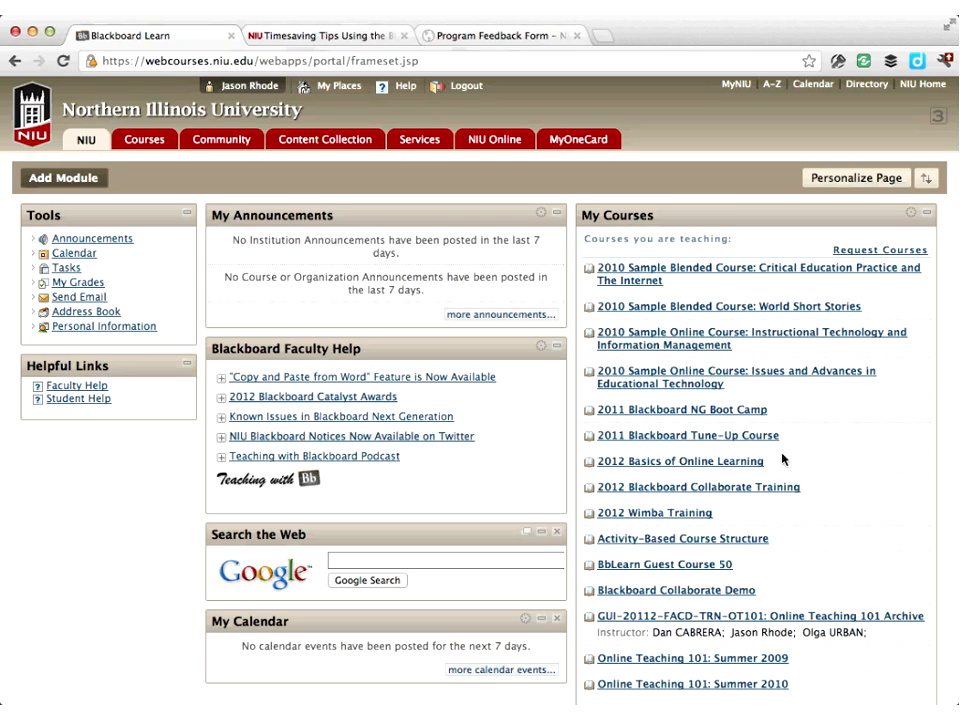
Open BbLearn Guest Course 50 and go to its Full Grade Center
left_click(727, 540)
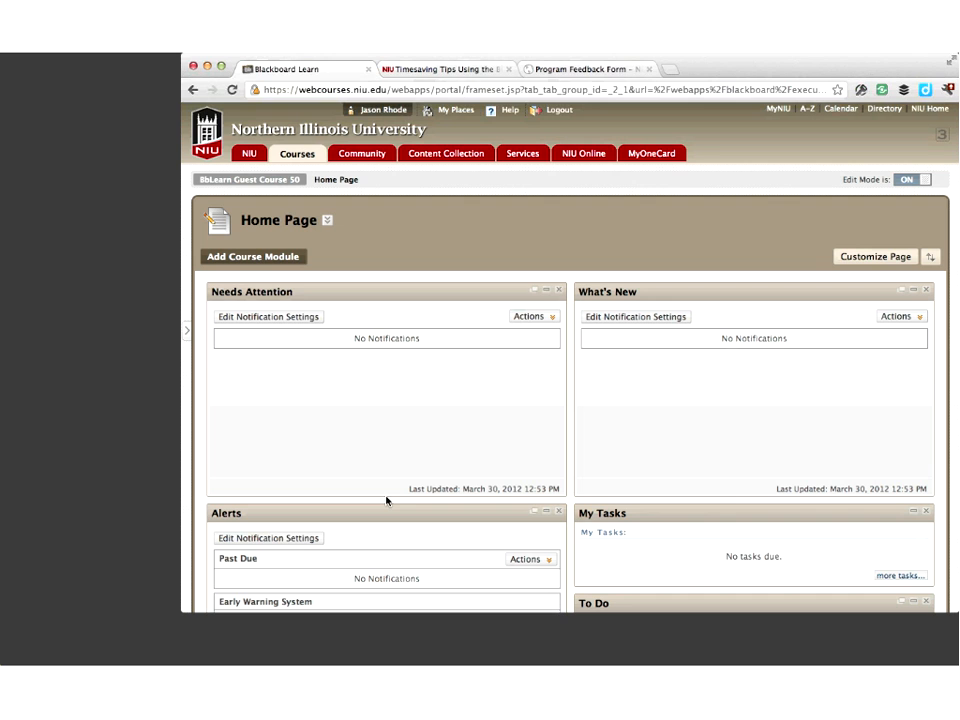
left_click(189, 330)
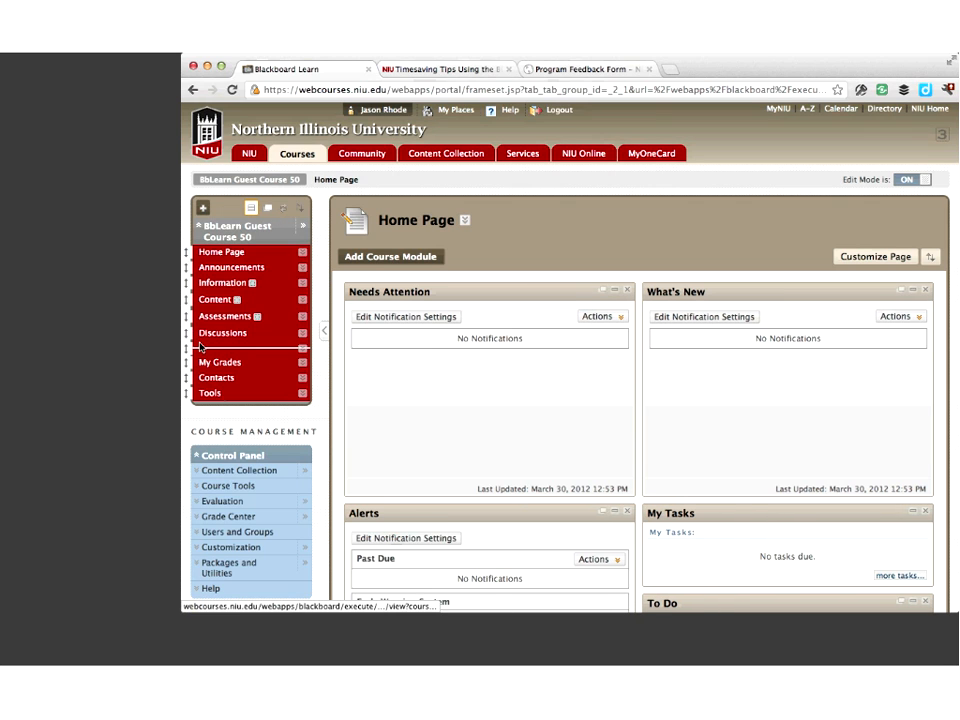
left_click(230, 516)
left_click(231, 545)
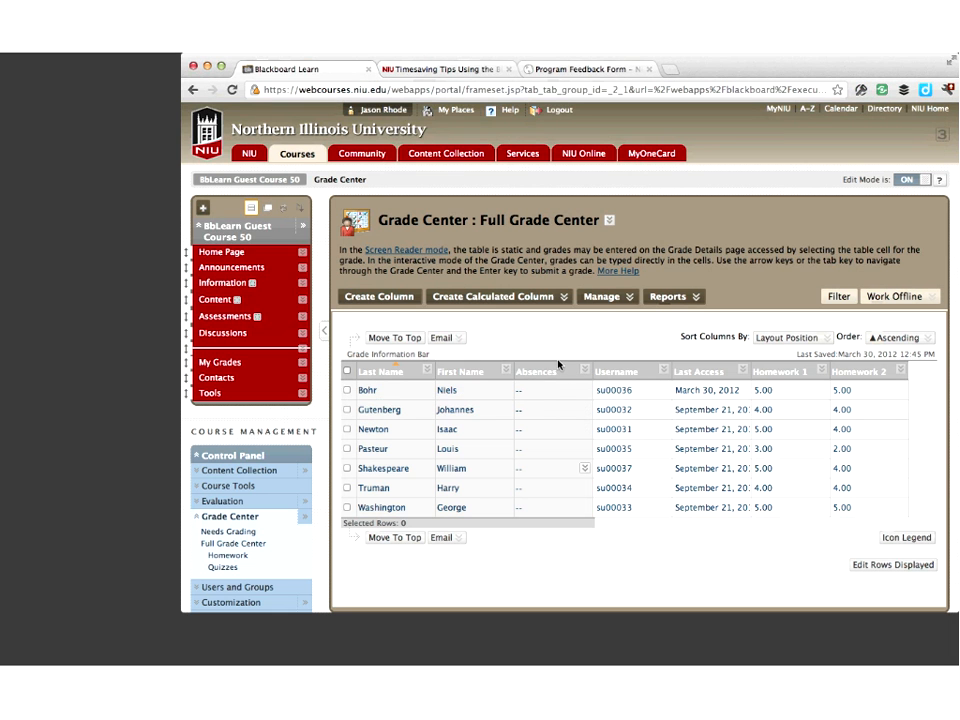
Enter 1 in the Absences column for Louis Pasteur
left_click(545, 390)
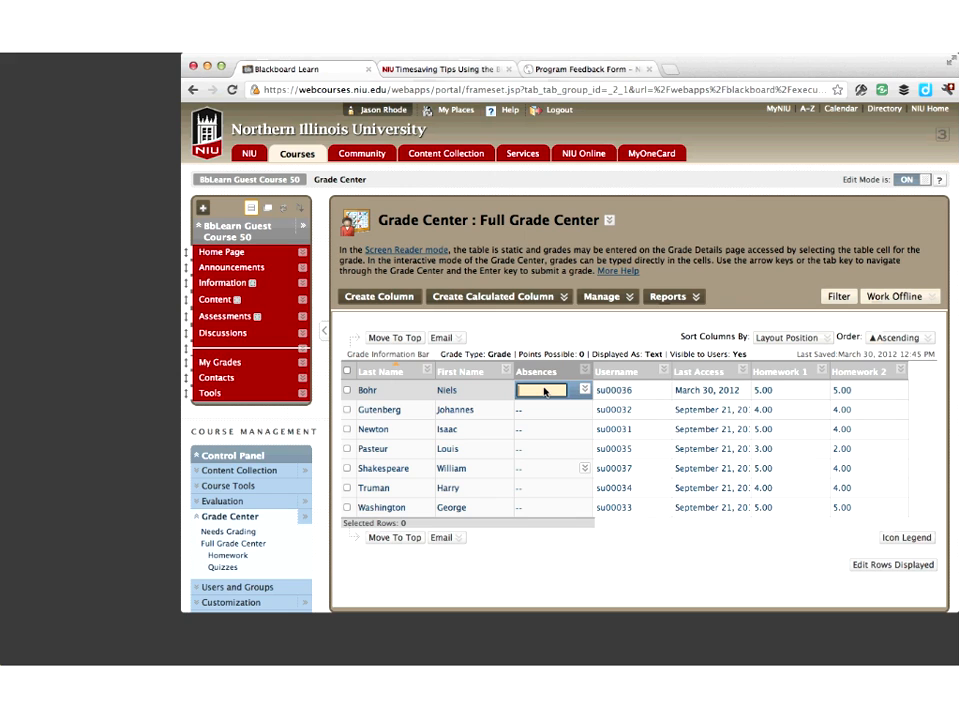
key("Down")
key("Down")
key("Down")
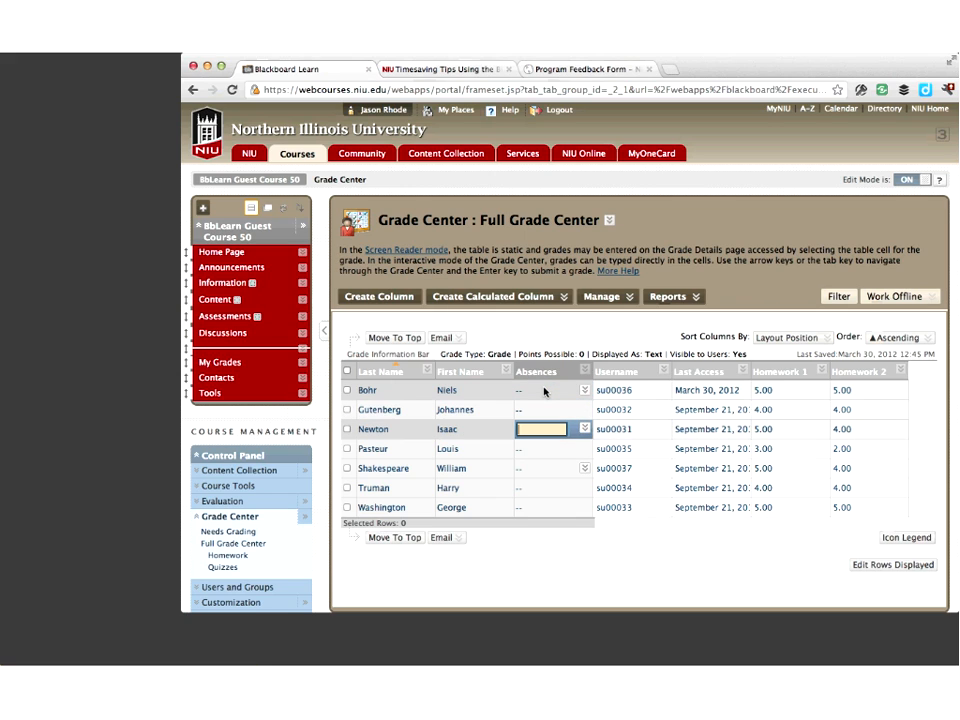
type("1")
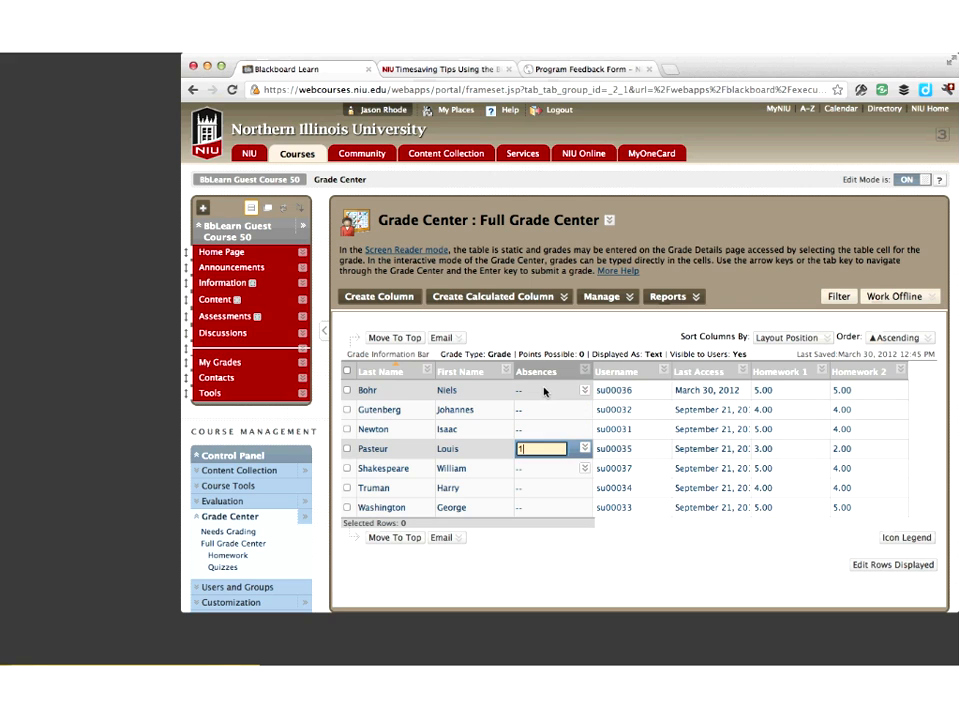
key("Return")
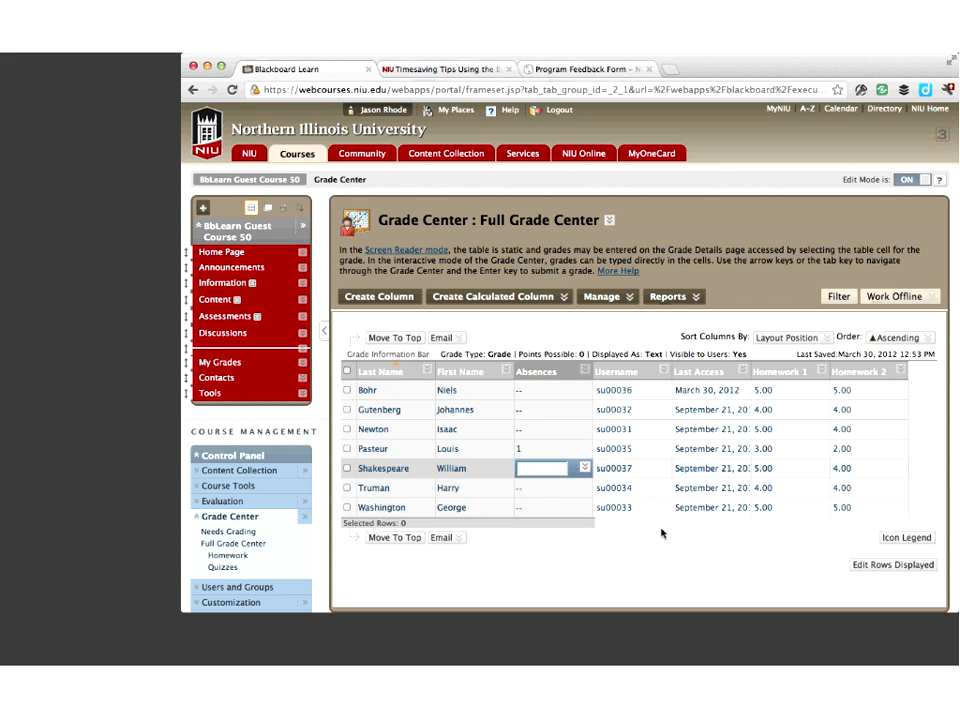
Open Edit Column Information for the Absences column
scroll(739, 527, "right", 5)
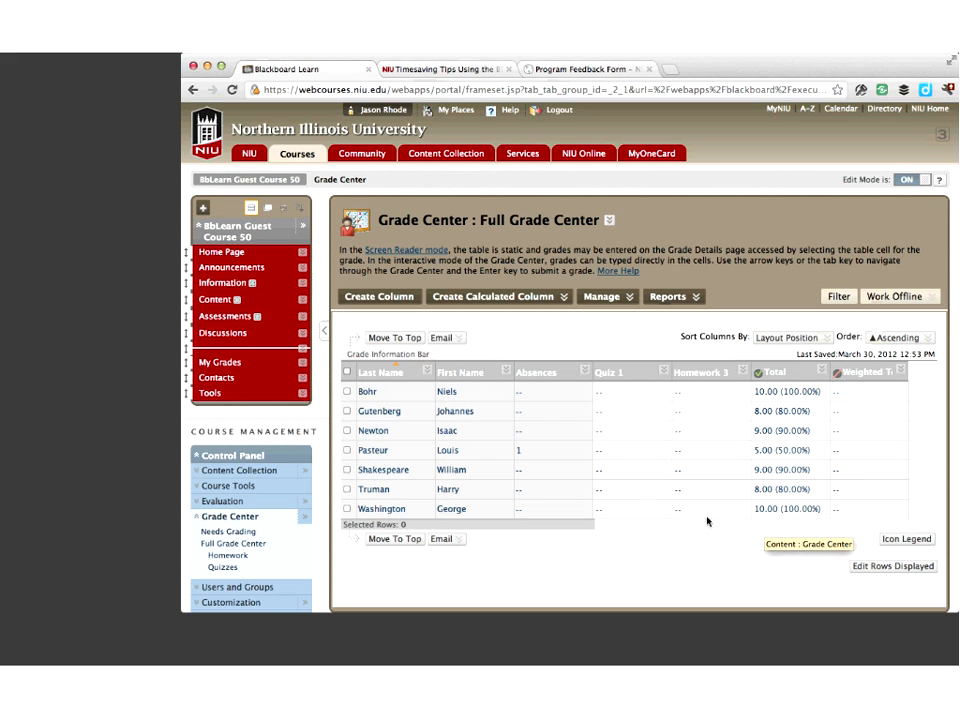
scroll(639, 513, "left", 5)
scroll(639, 513, "right", 1)
scroll(639, 513, "left", 1)
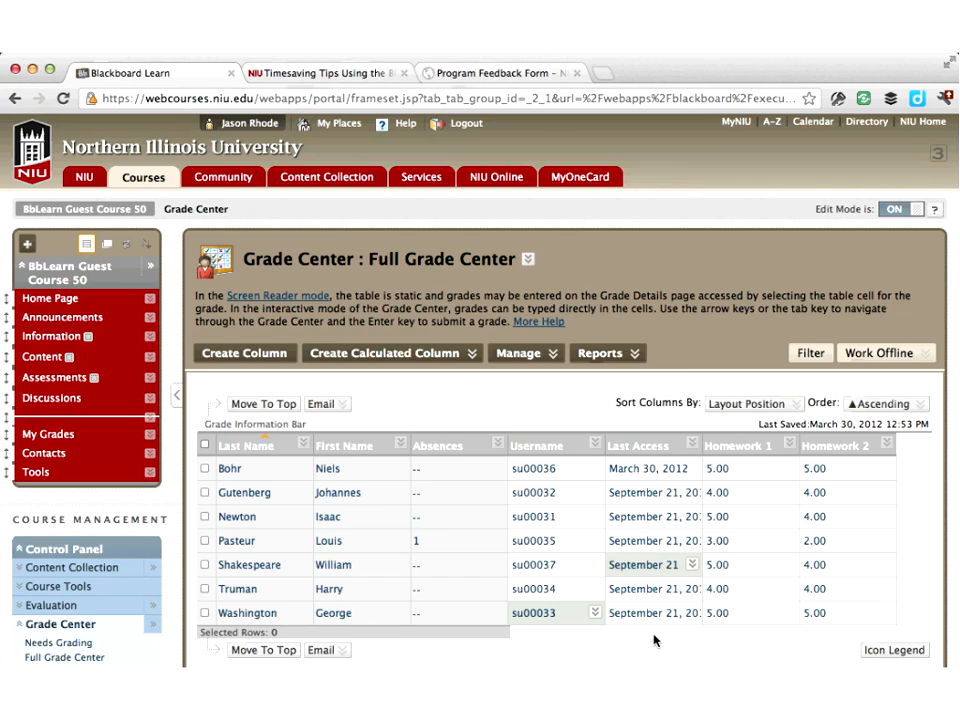
scroll(700, 600, "right", 5)
scroll(797, 527, "right", 3)
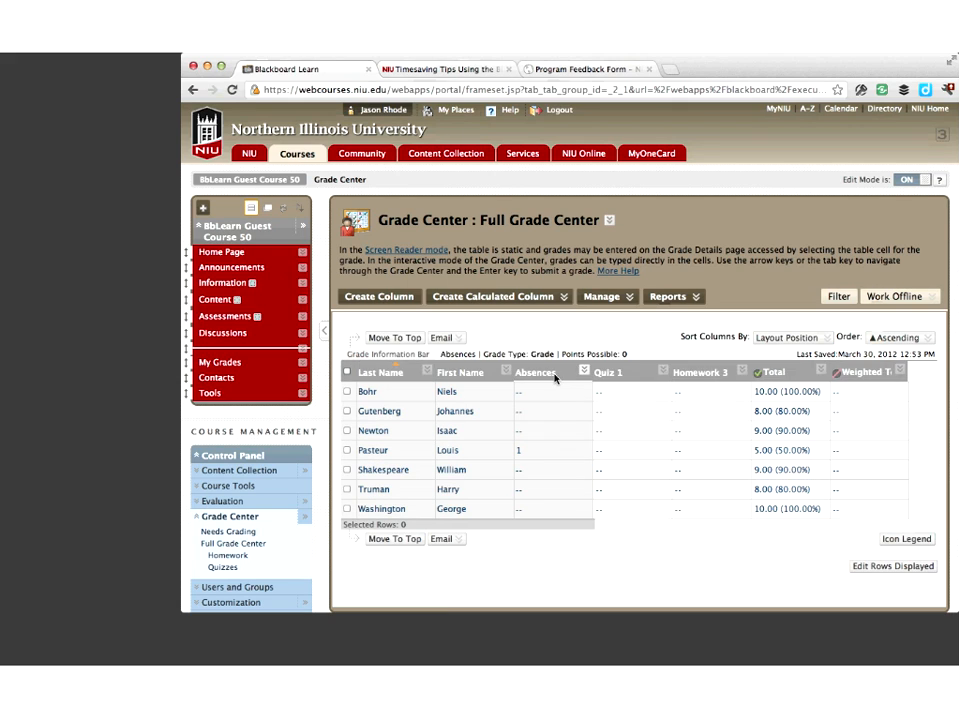
left_click(585, 371)
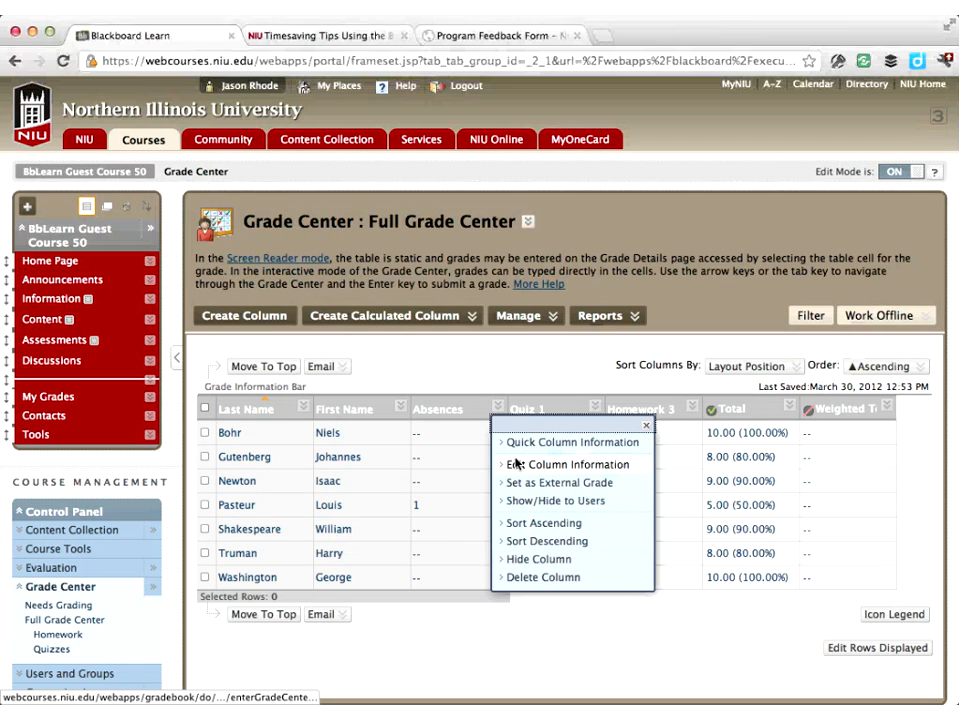
left_click(599, 416)
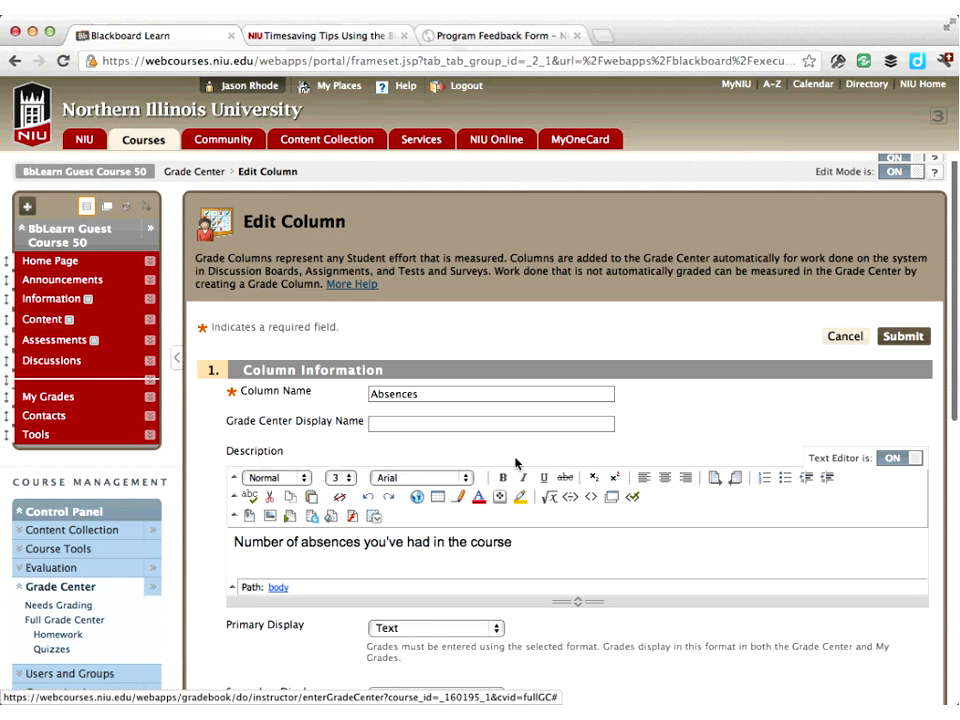
Review the Absences column's display, points and calculation options, then submit the column form
scroll(516, 463, "down", 5)
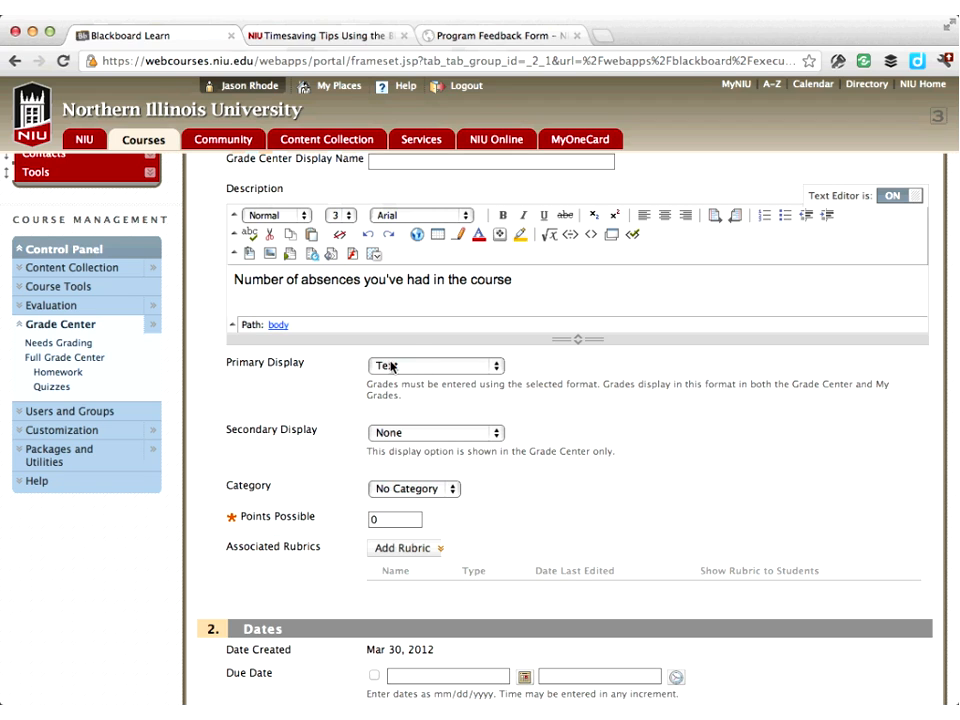
left_click(392, 366)
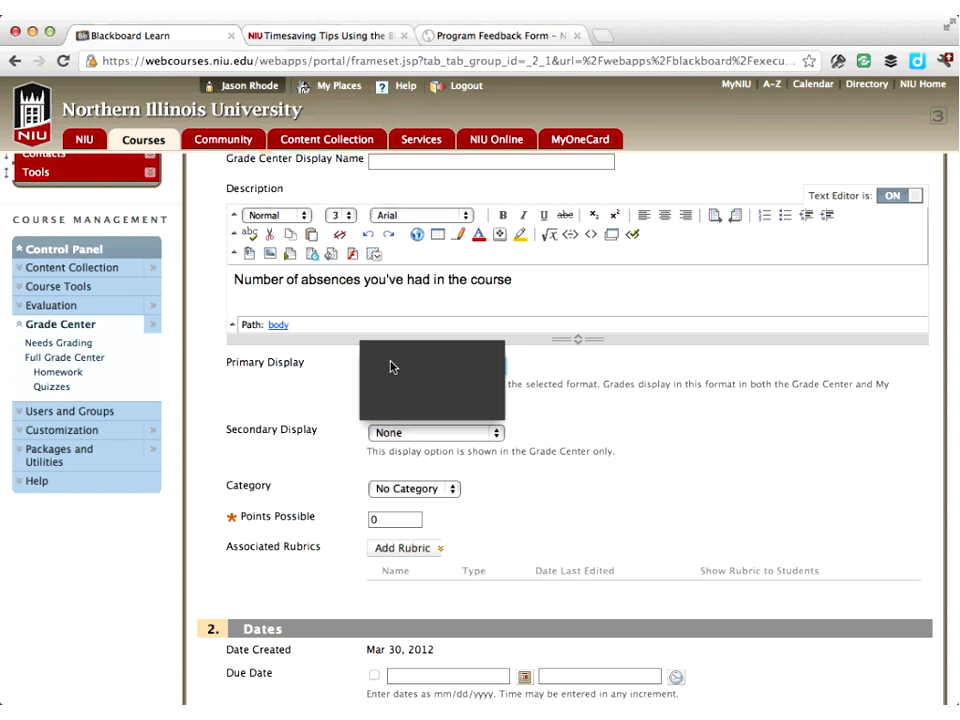
left_click(392, 366)
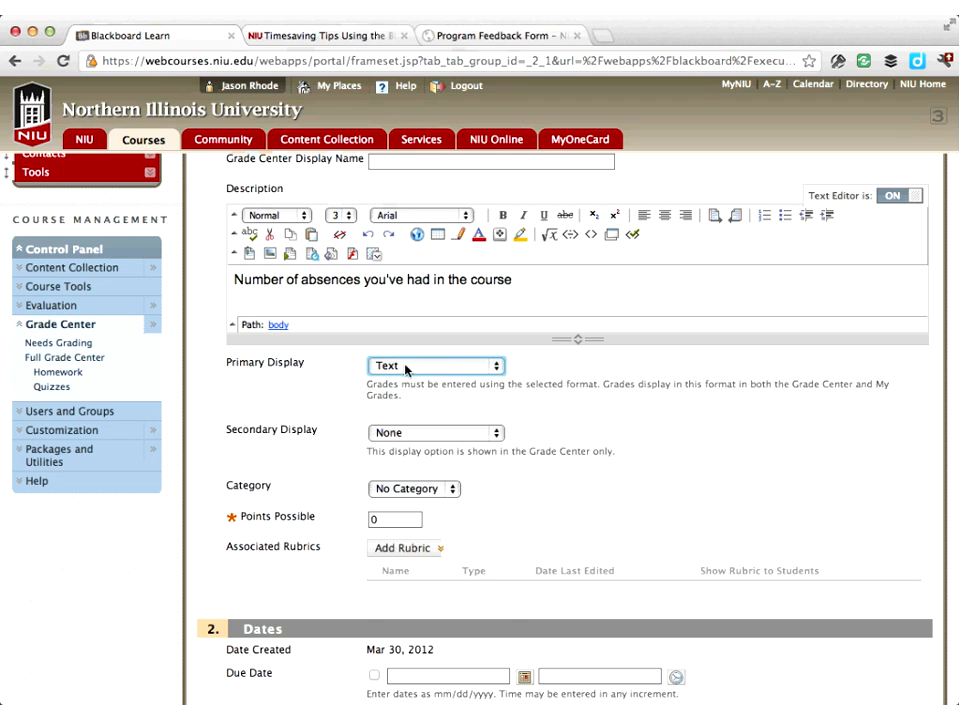
left_click(387, 521)
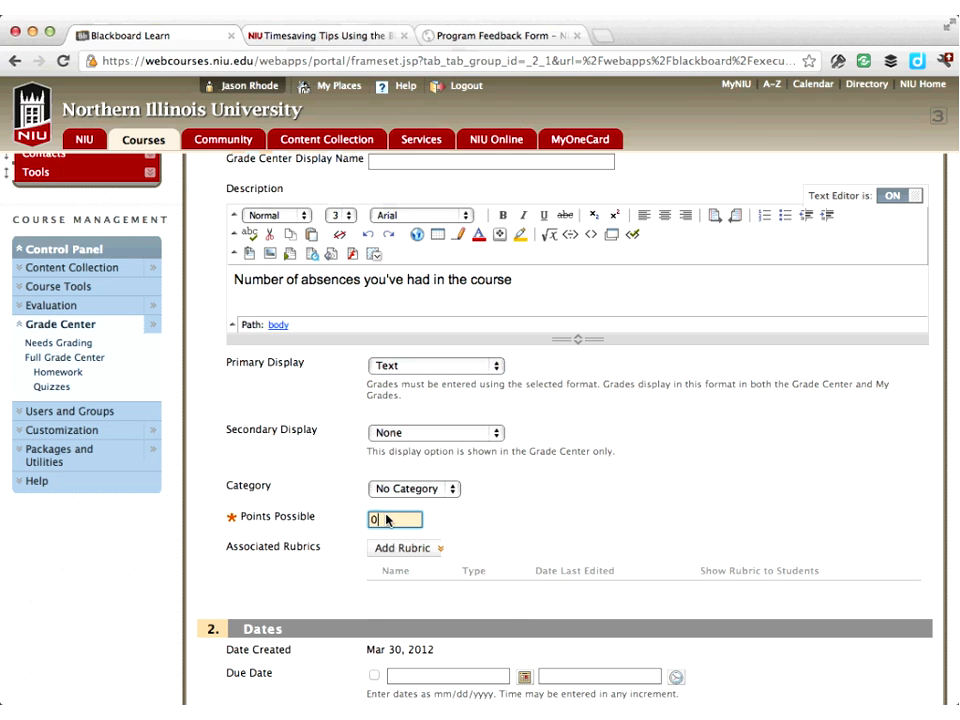
scroll(387, 520, "down", 5)
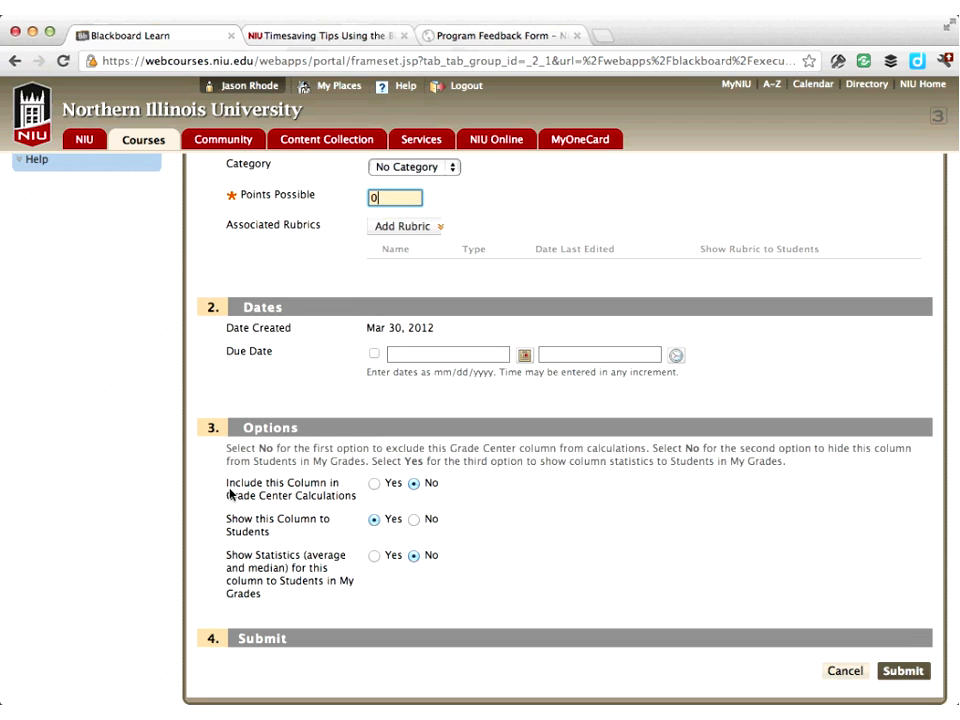
left_click_drag(229, 493, 352, 499)
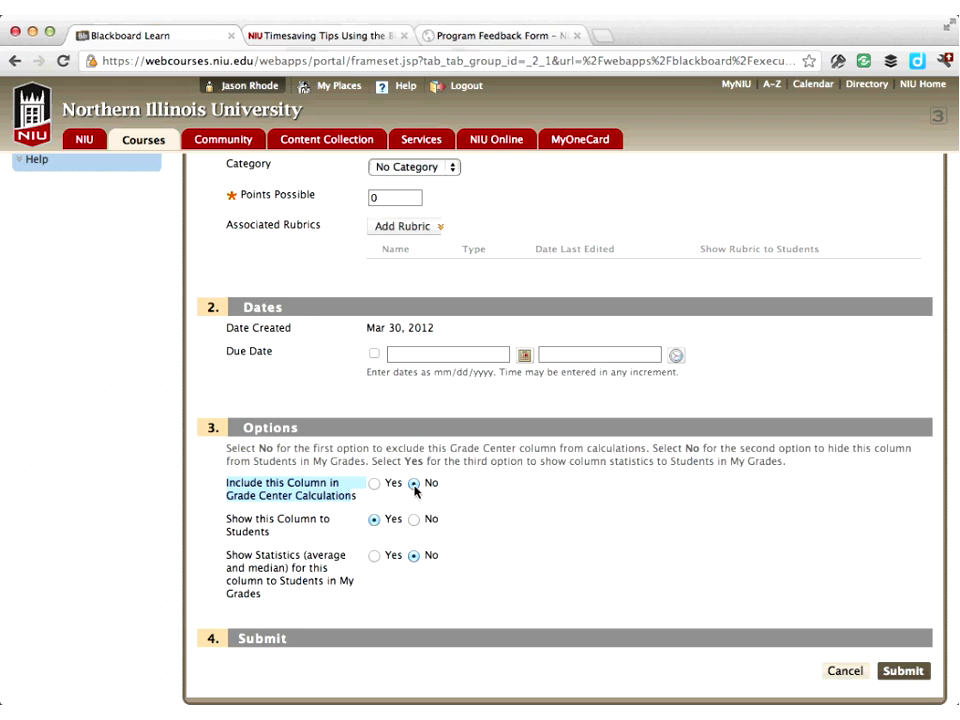
left_click(906, 673)
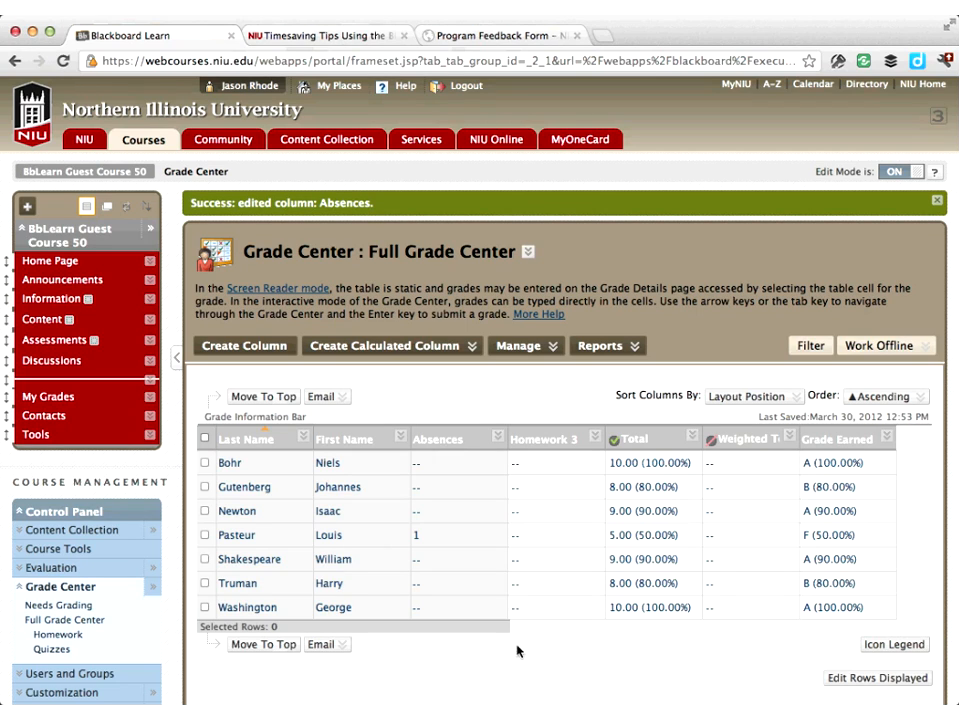
Select Louis Pasteur's row in the Full Grade Center and start an email to the selected user
left_click_drag(461, 629, 577, 628)
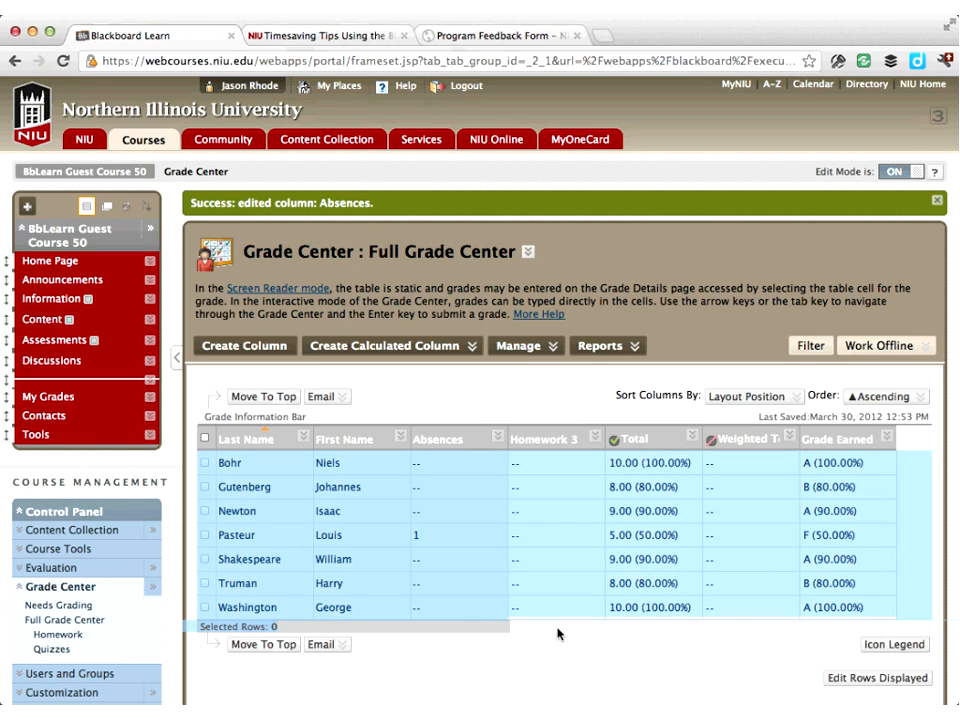
scroll(558, 629, "right", 1)
scroll(558, 631, "left", 5)
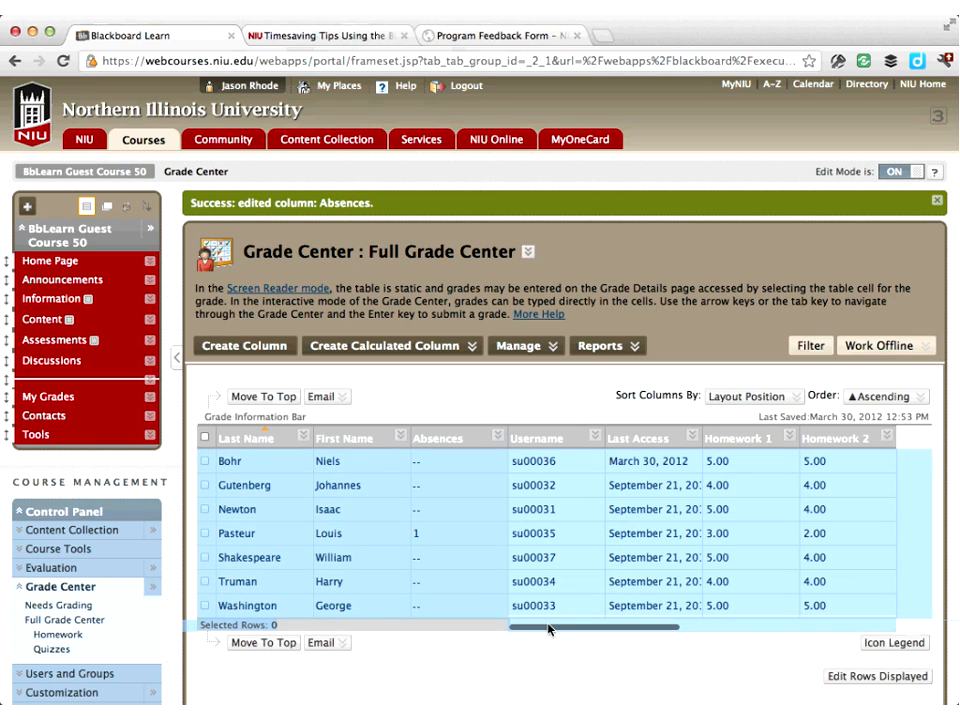
left_click(435, 409)
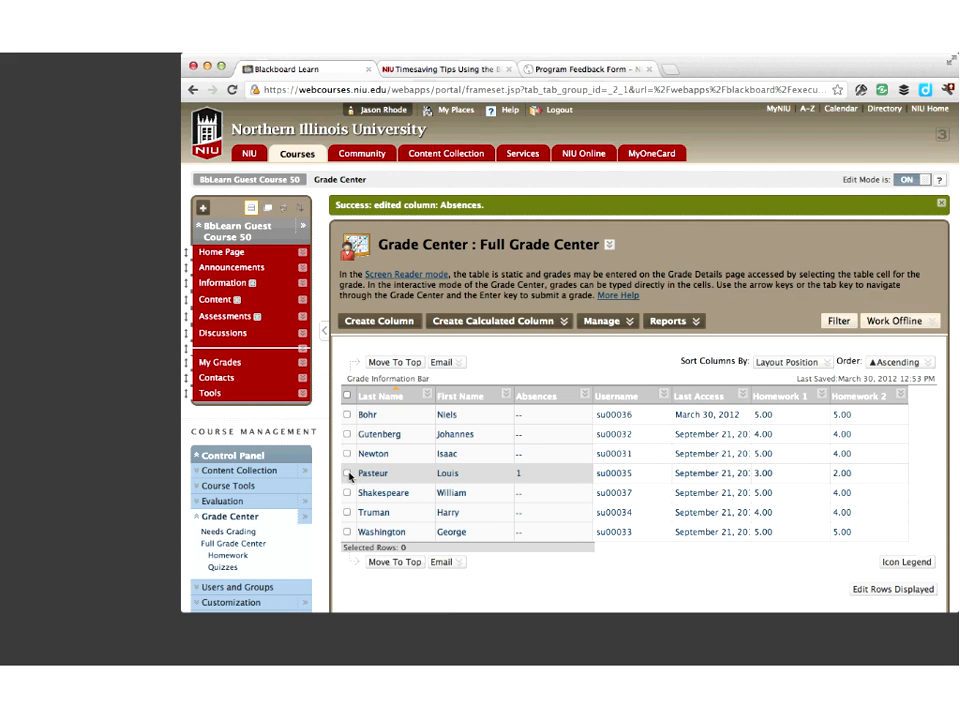
left_click(347, 474)
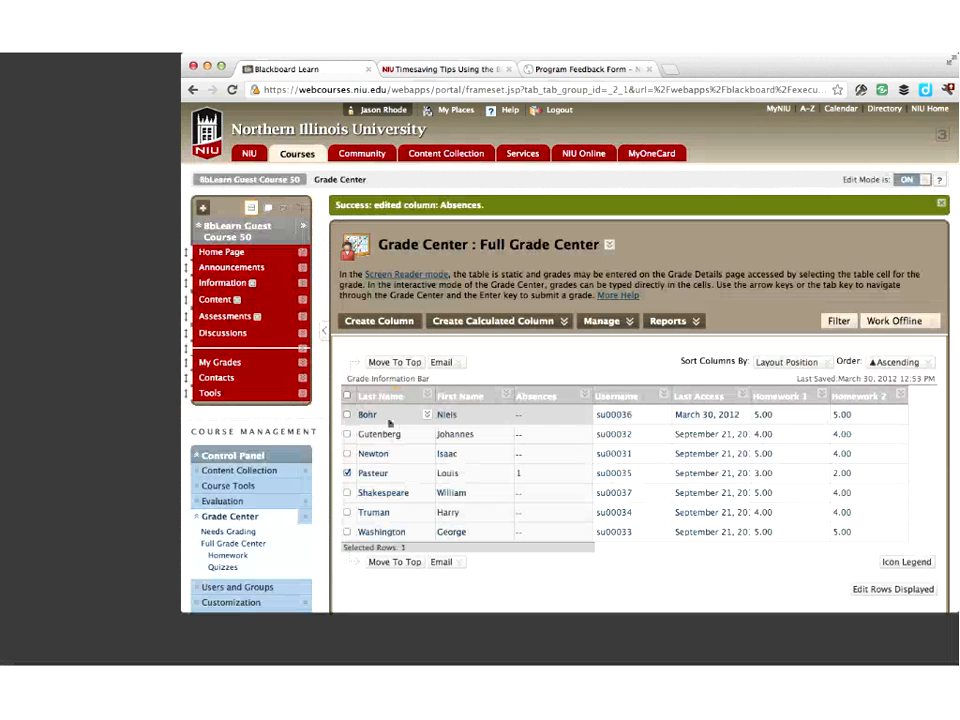
left_click(459, 363)
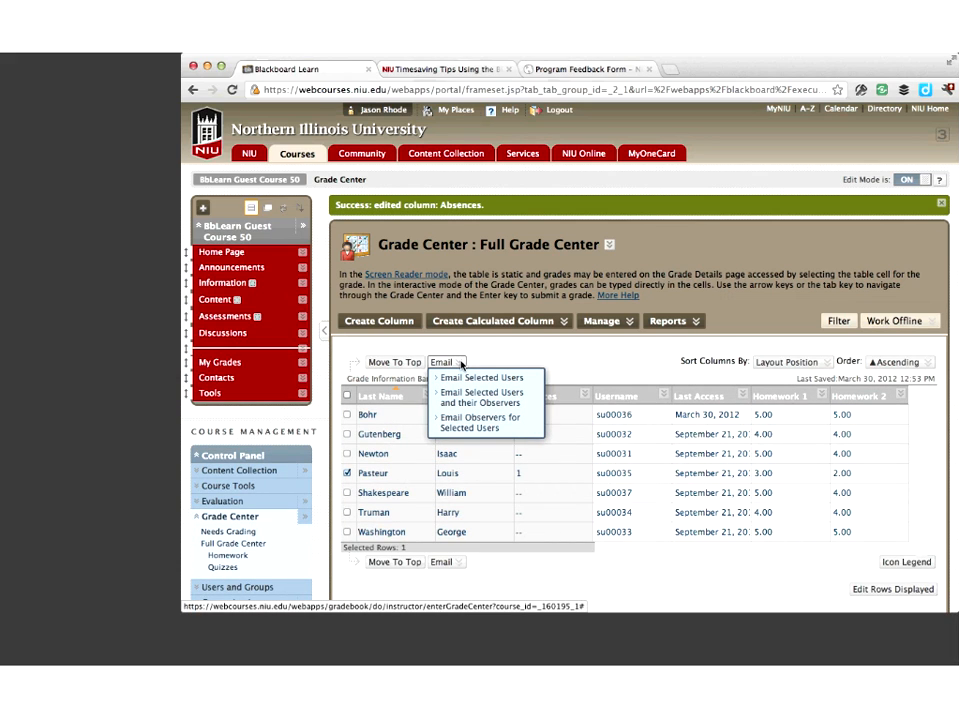
left_click(470, 378)
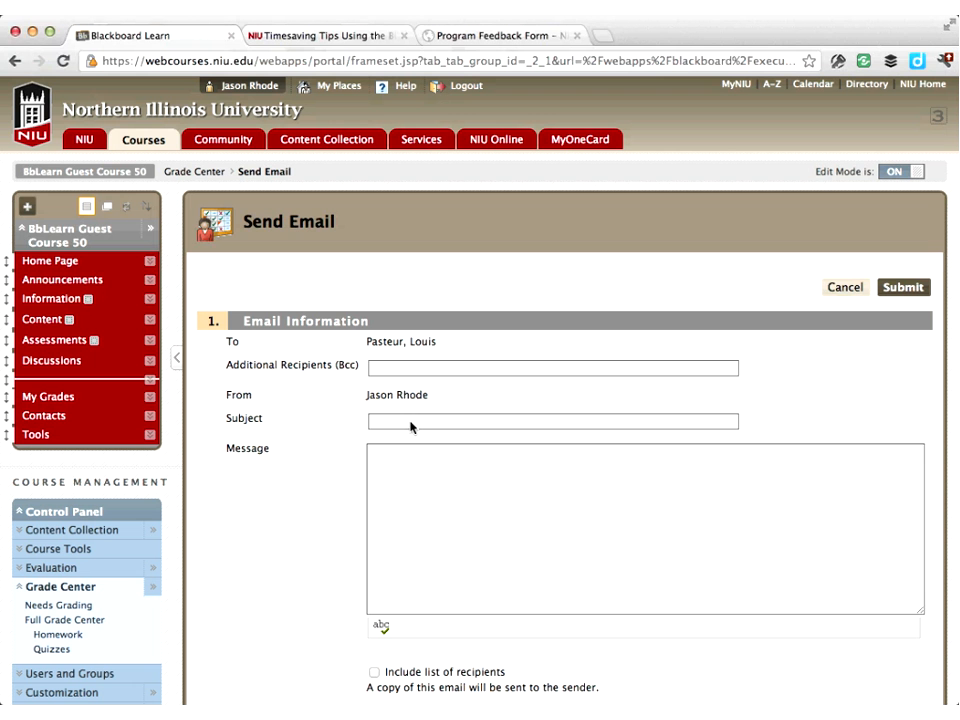
Send the email with subject "noticed you've missed class" and message "message goes here..."
left_click(514, 387)
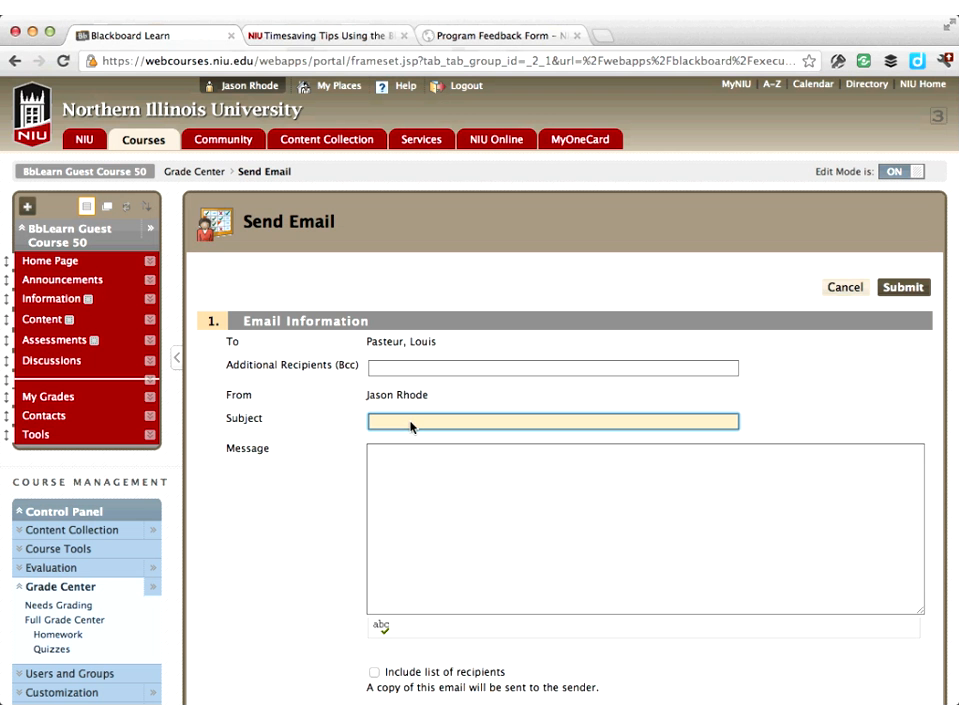
type("noticed you've missed class")
key("Tab")
type("message goes here...")
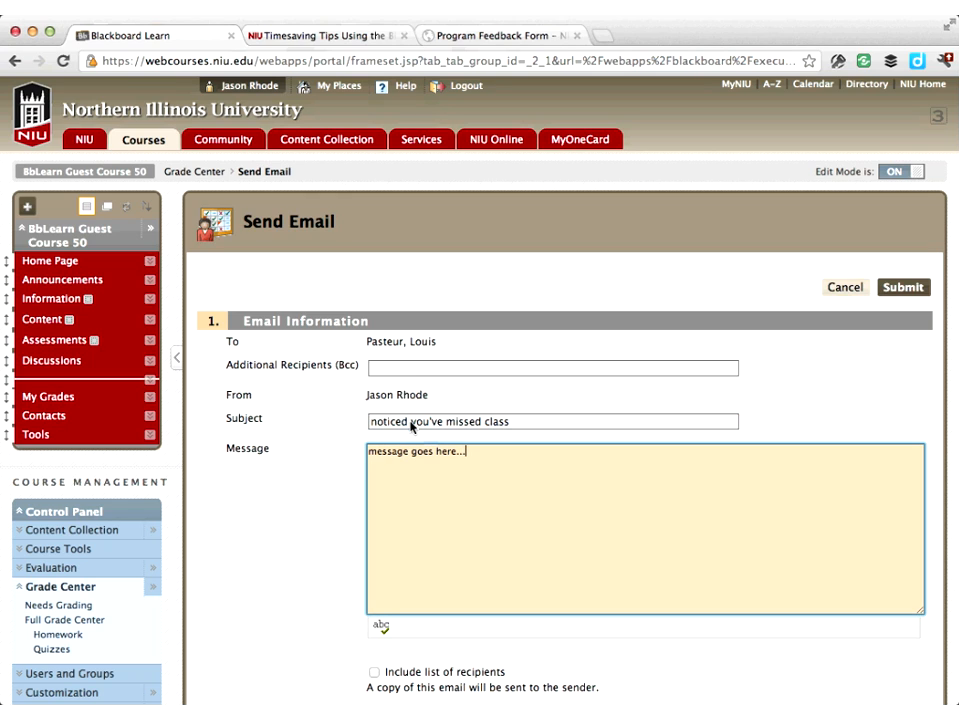
scroll(420, 426, "down", 3)
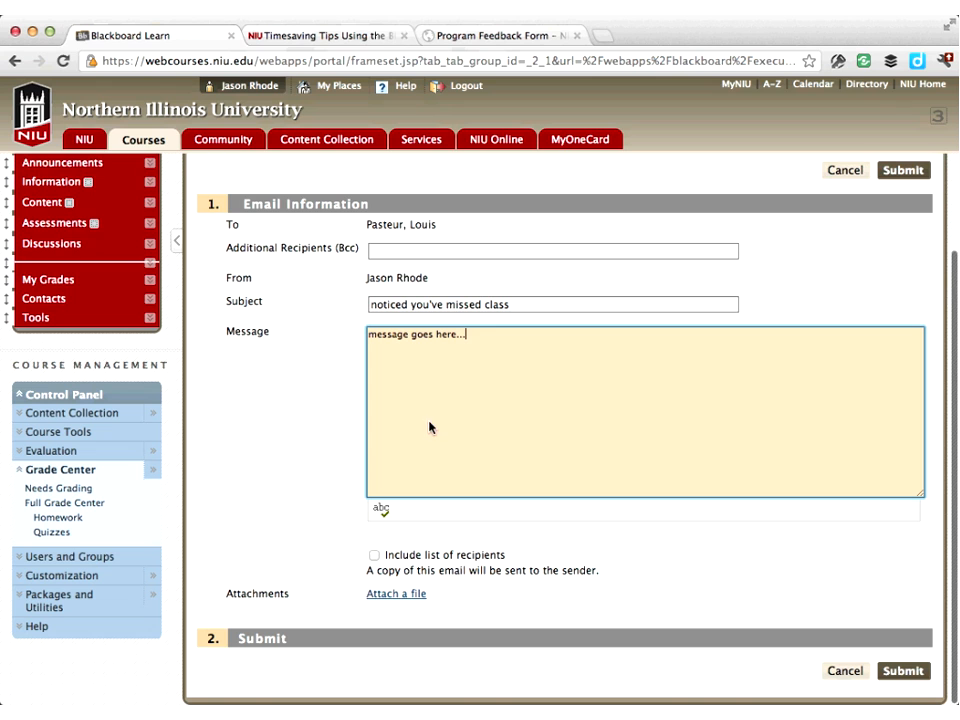
left_click(903, 671)
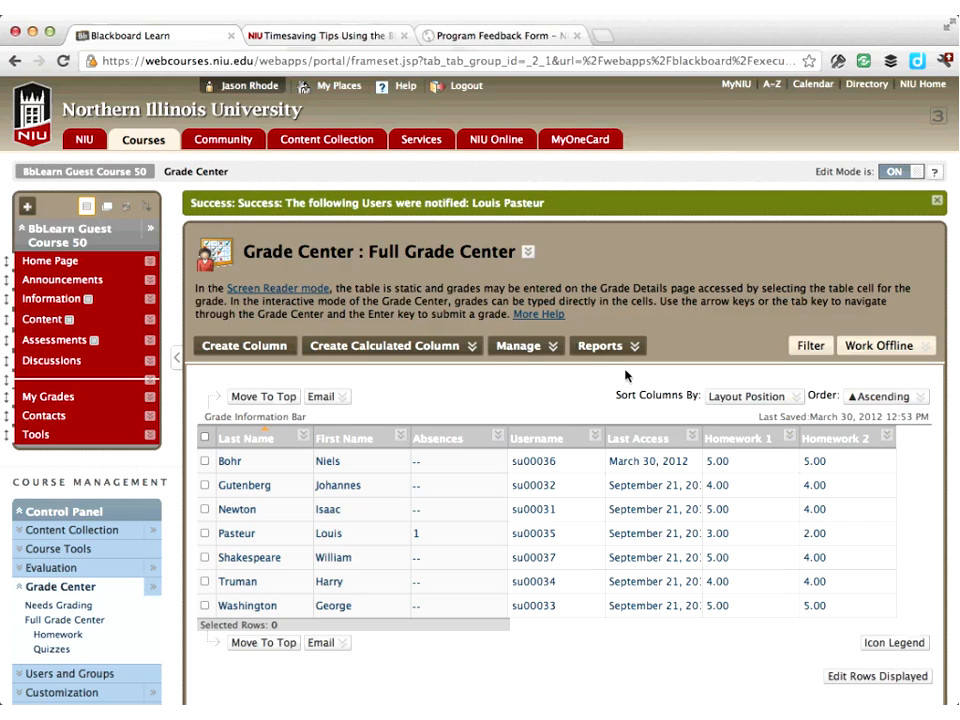
Open the Grade History report and scroll through its list of grade changes
left_click(535, 346)
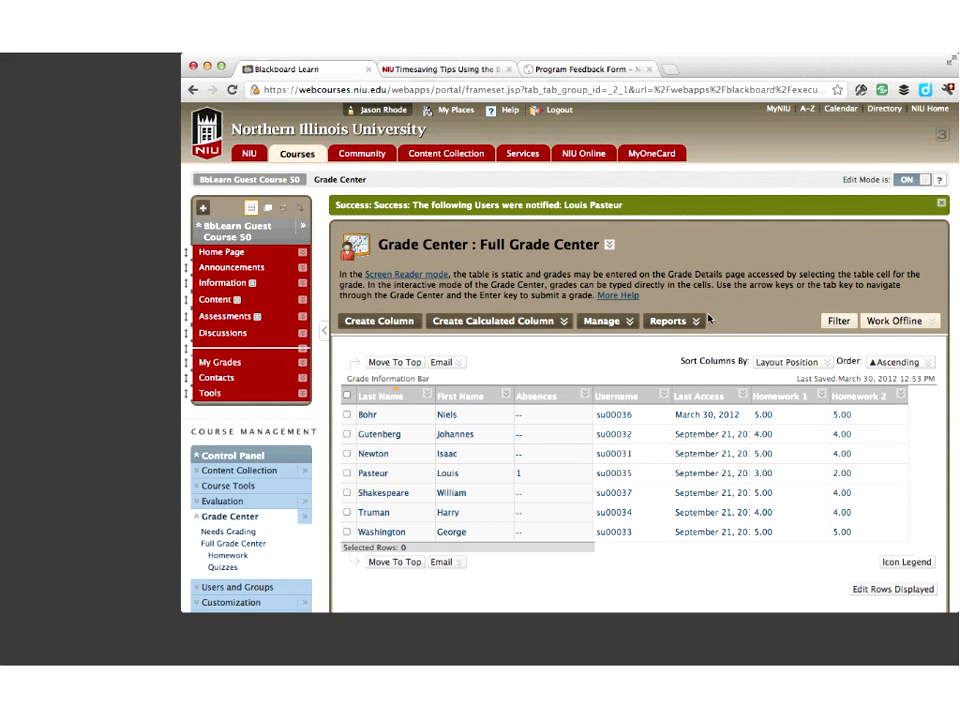
mouse_move(691, 322)
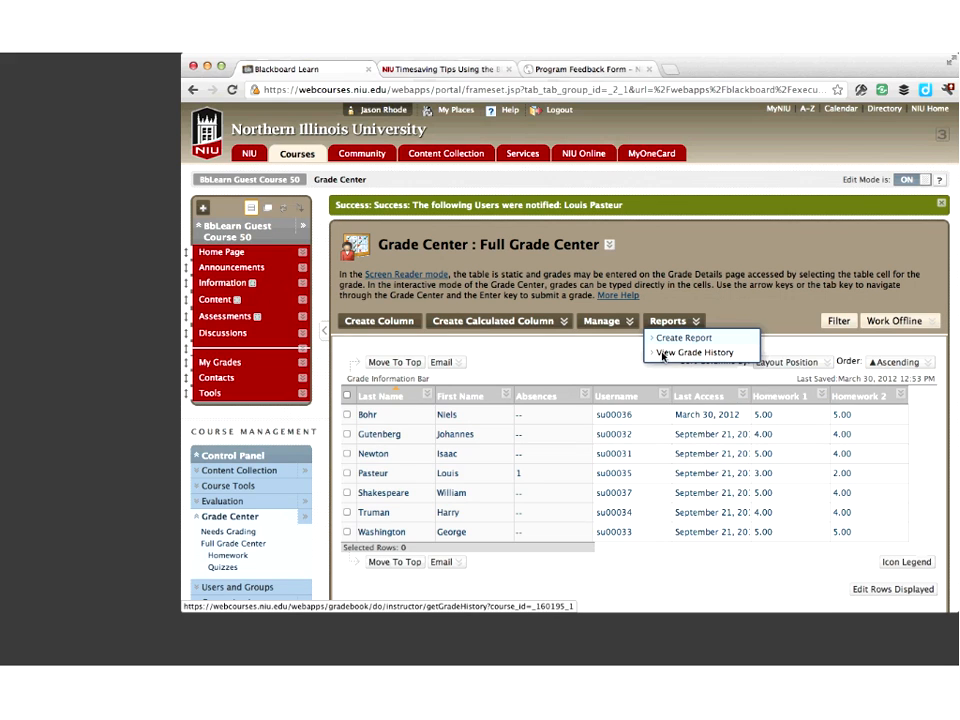
left_click(684, 354)
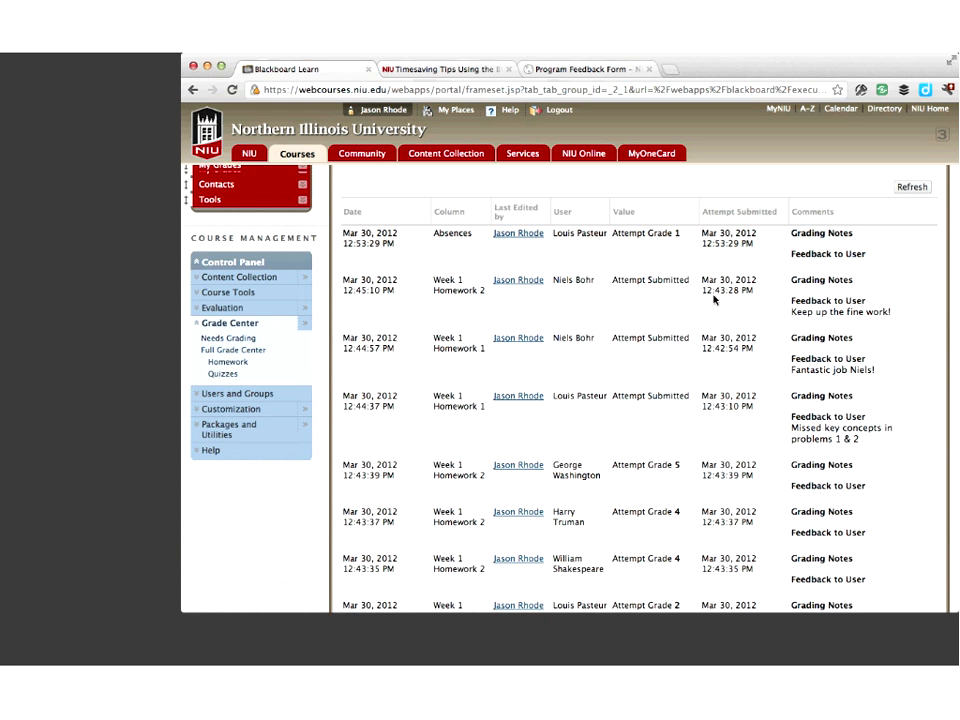
scroll(714, 298, "down", 1)
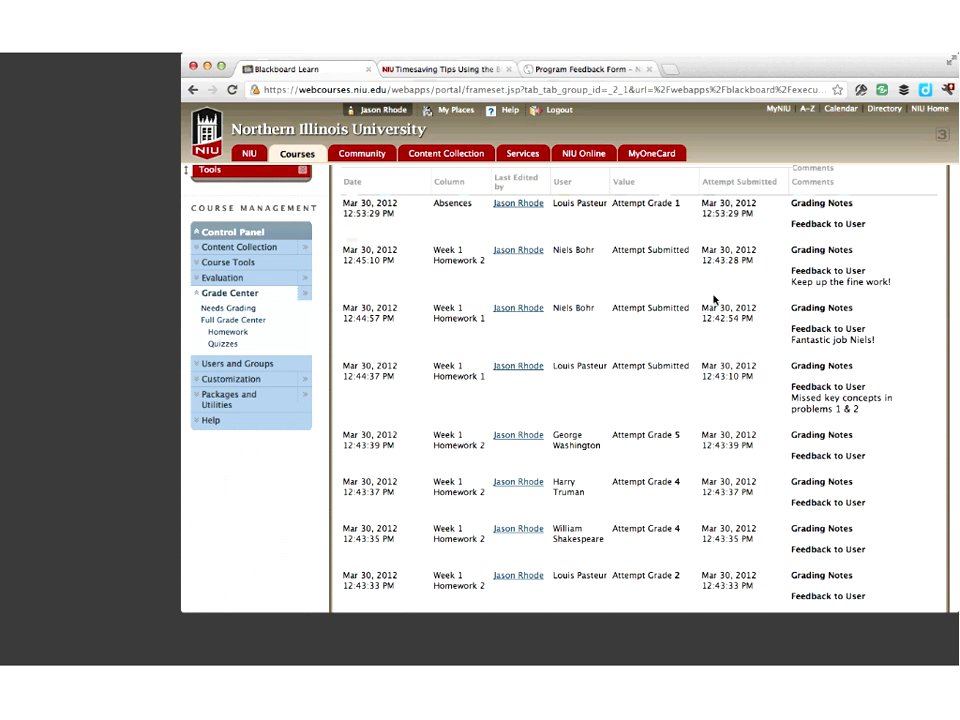
scroll(654, 392, "down", 2)
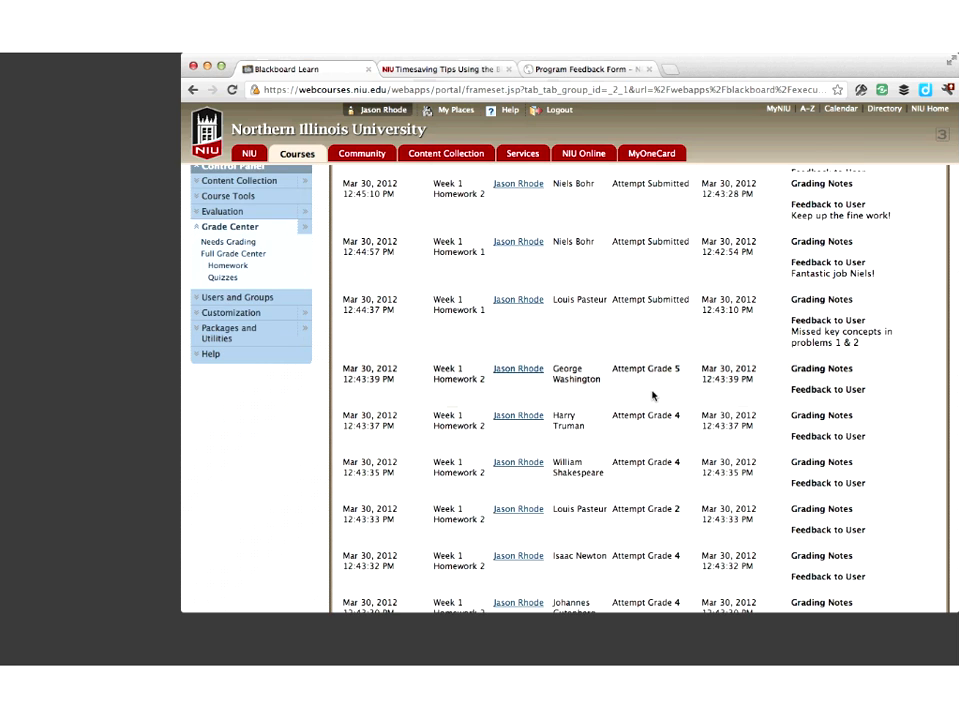
scroll(652, 396, "down", 5)
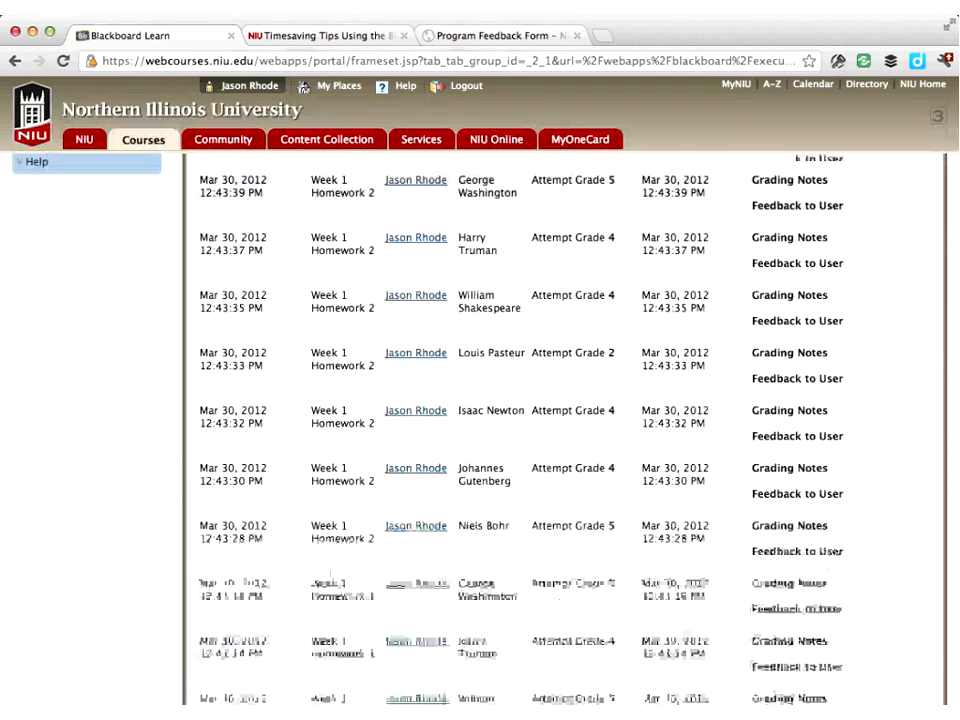
scroll(565, 420, "down", 5)
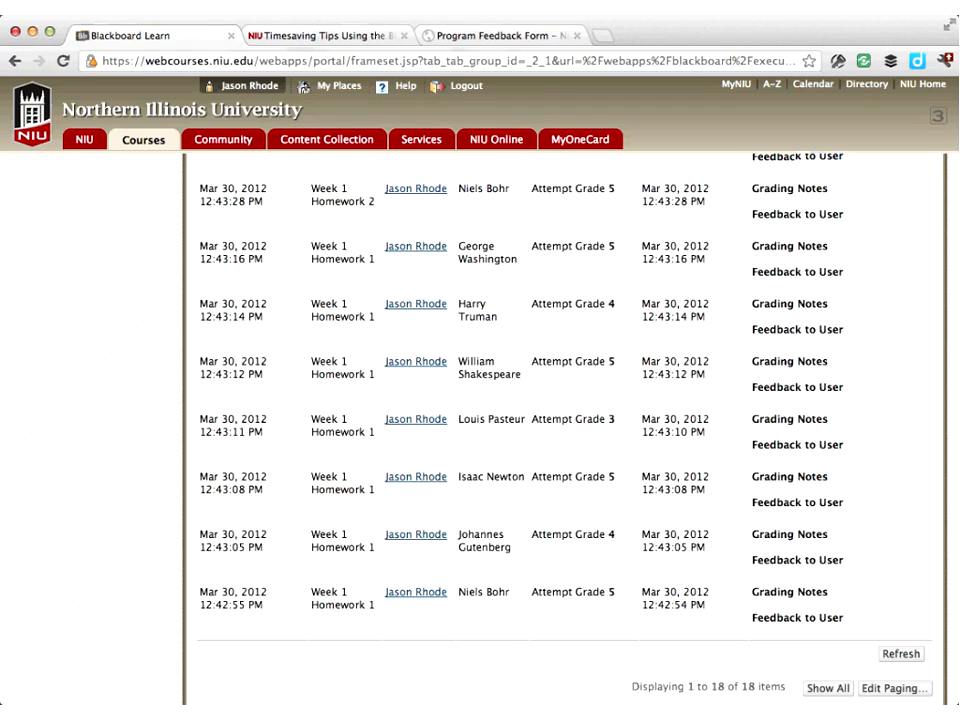
scroll(565, 420, "up", 5)
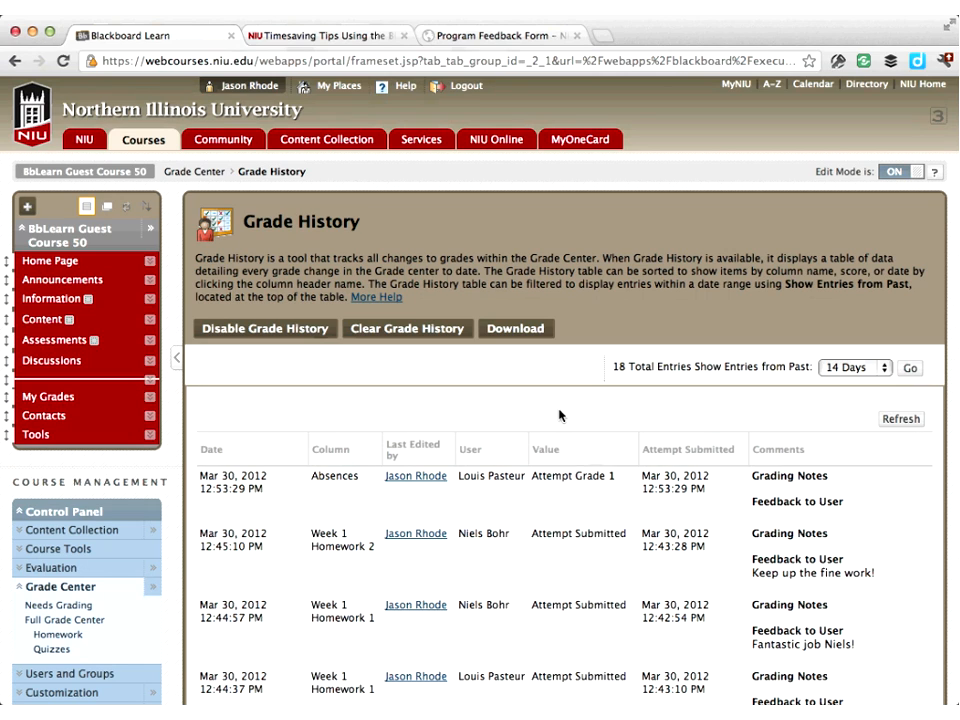
Return to the Grade Center and view Column Statistics for Homework 1, then Homework 2
left_click(199, 173)
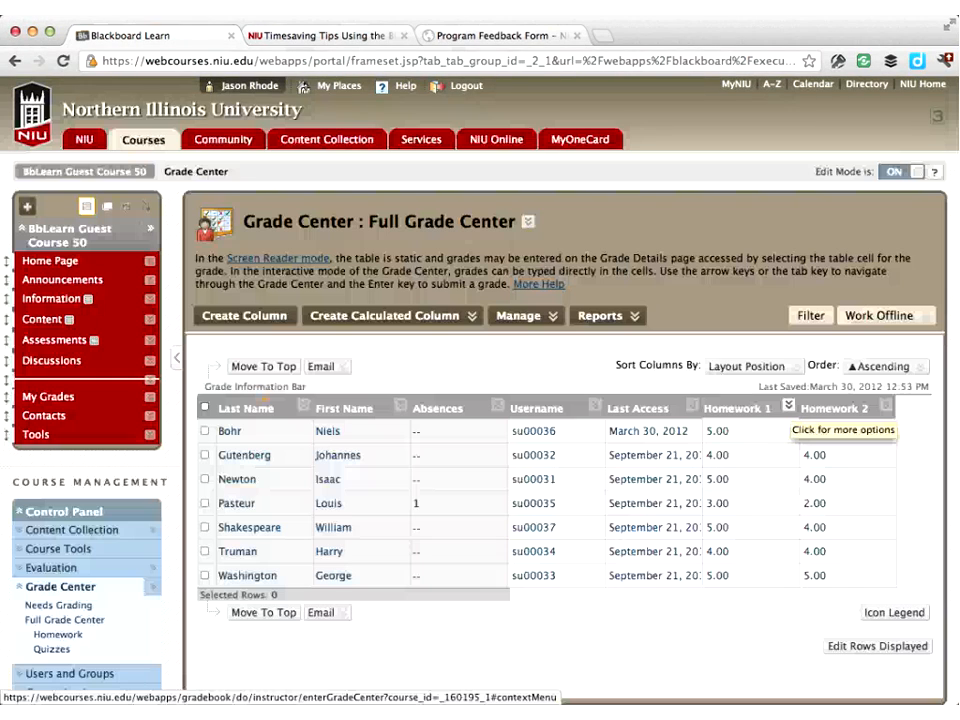
left_click(788, 405)
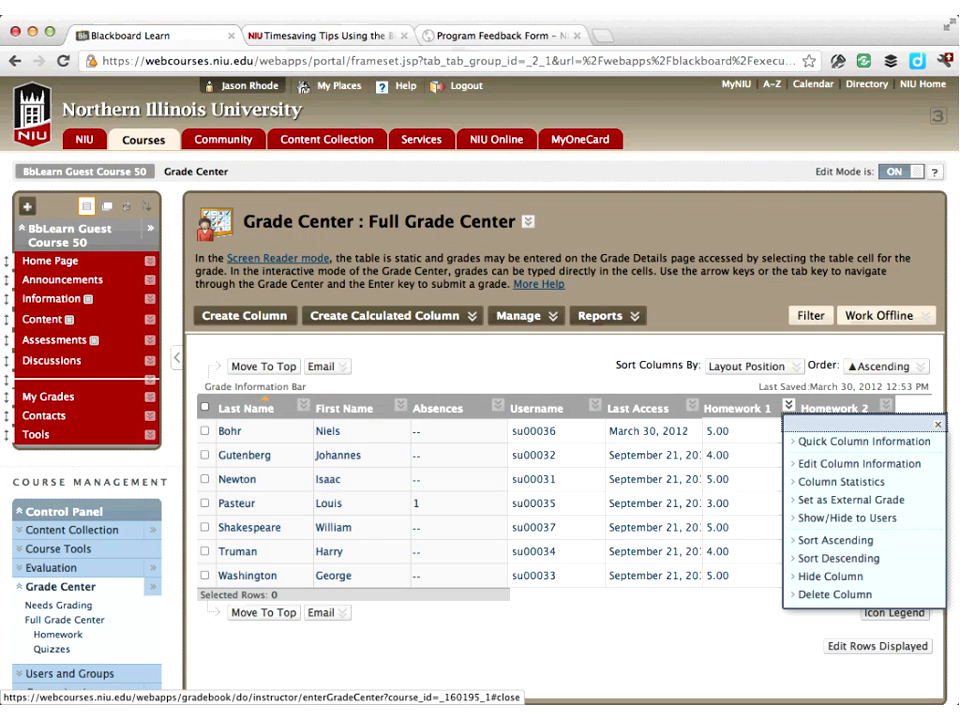
left_click(845, 484)
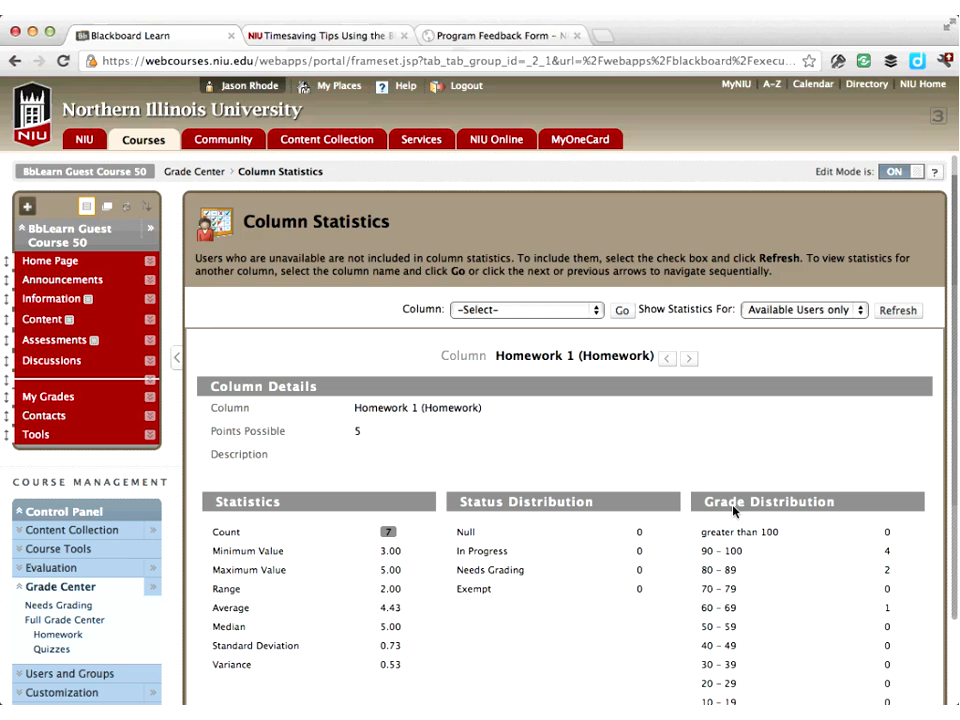
scroll(733, 510, "down", 2)
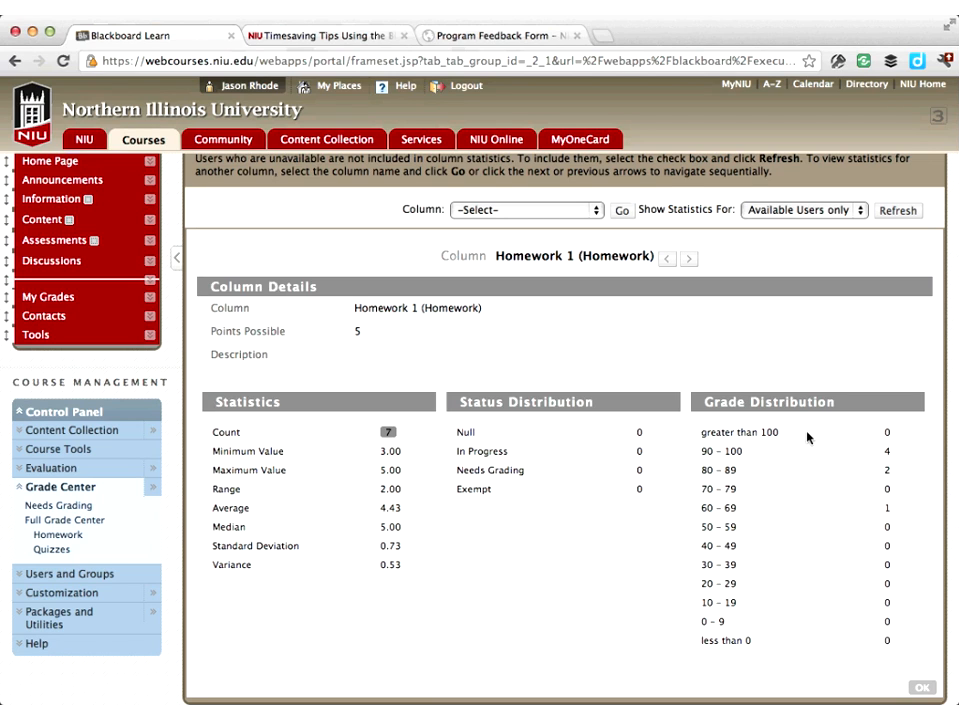
scroll(808, 437, "up", 2)
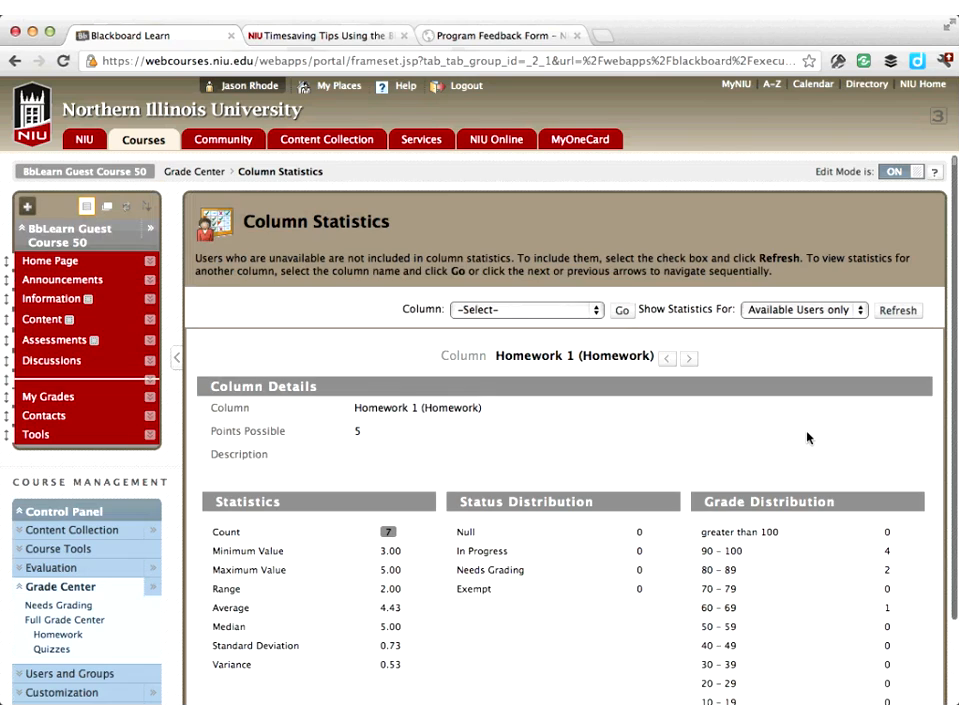
left_click(689, 358)
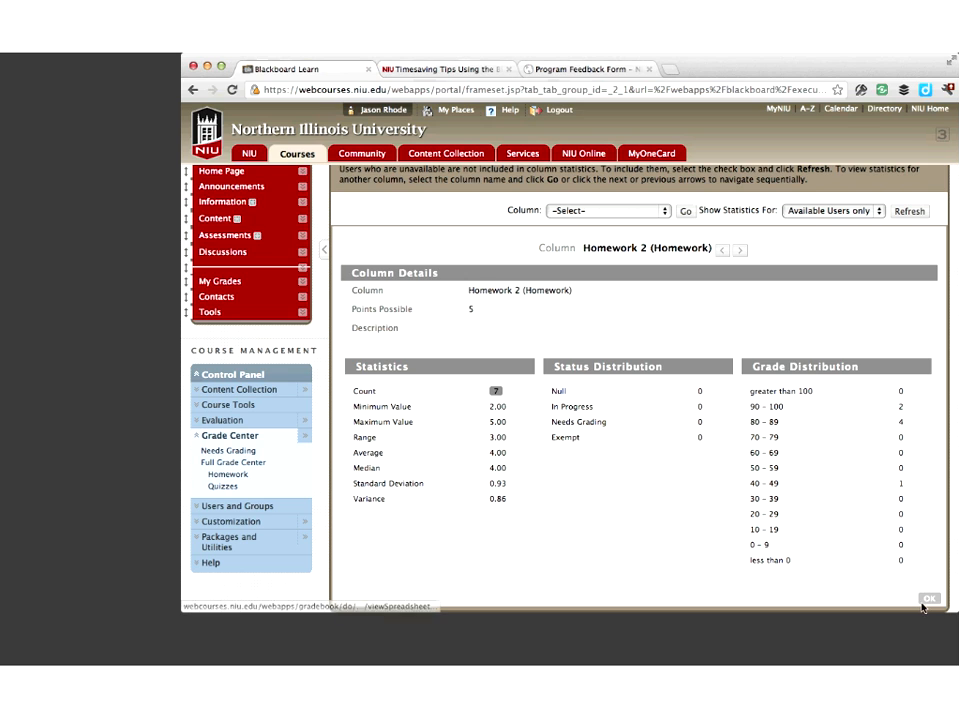
left_click(926, 598)
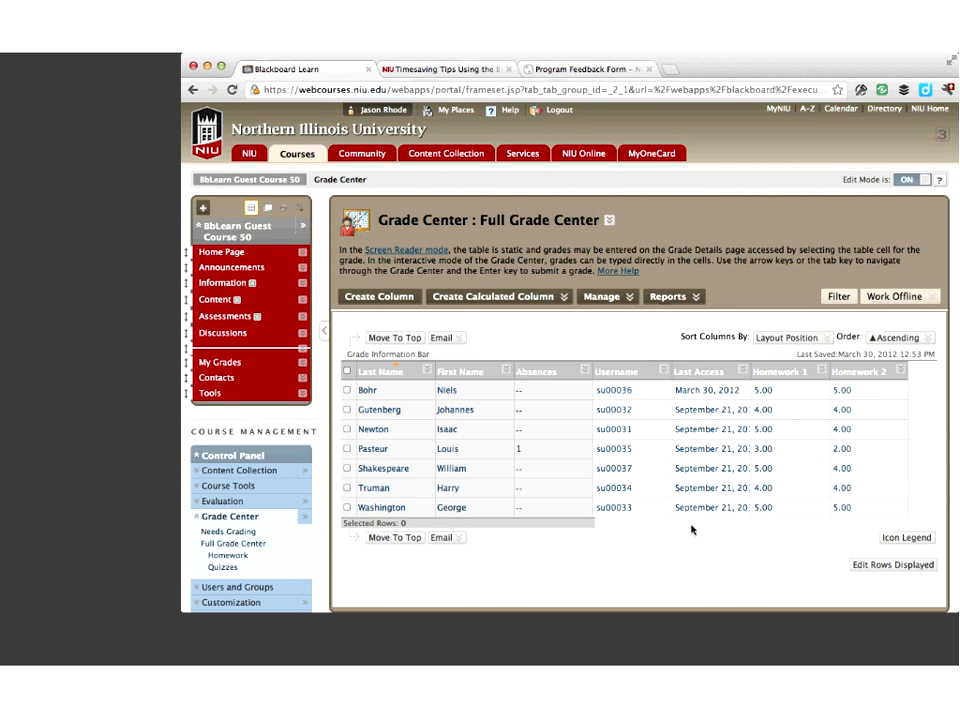
Open the Weighted Total column's information for editing
left_click_drag(724, 532, 874, 522)
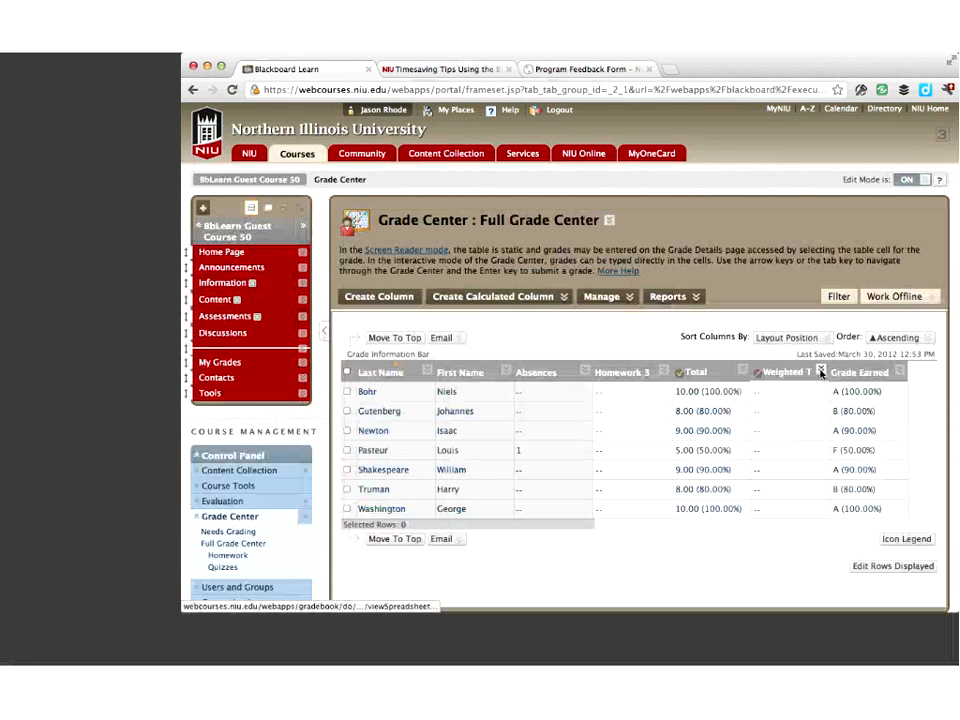
left_click(820, 372)
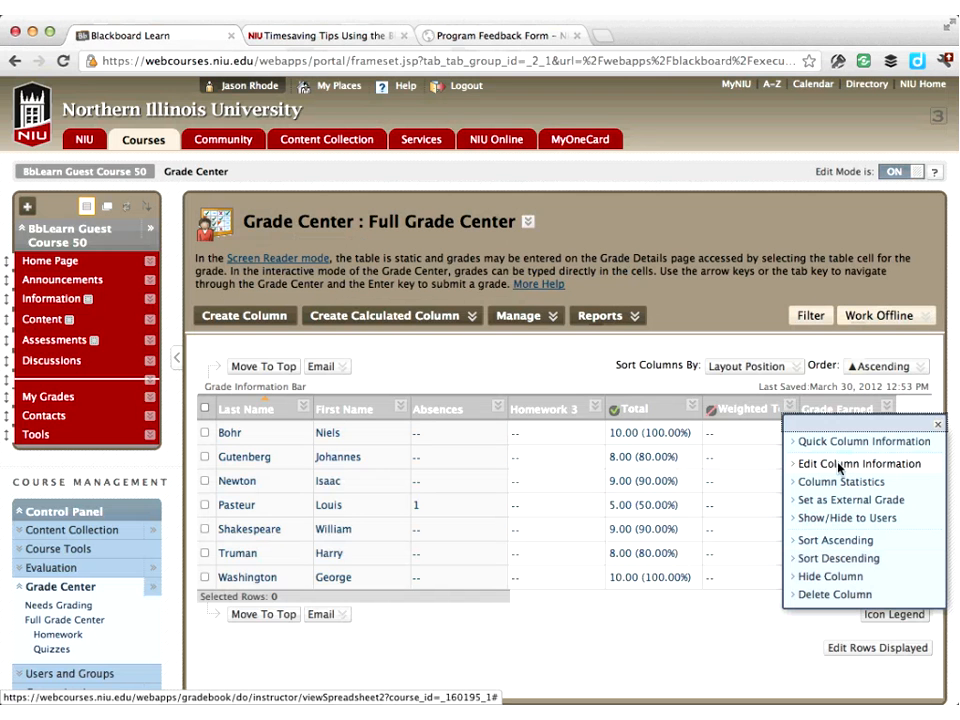
left_click(845, 416)
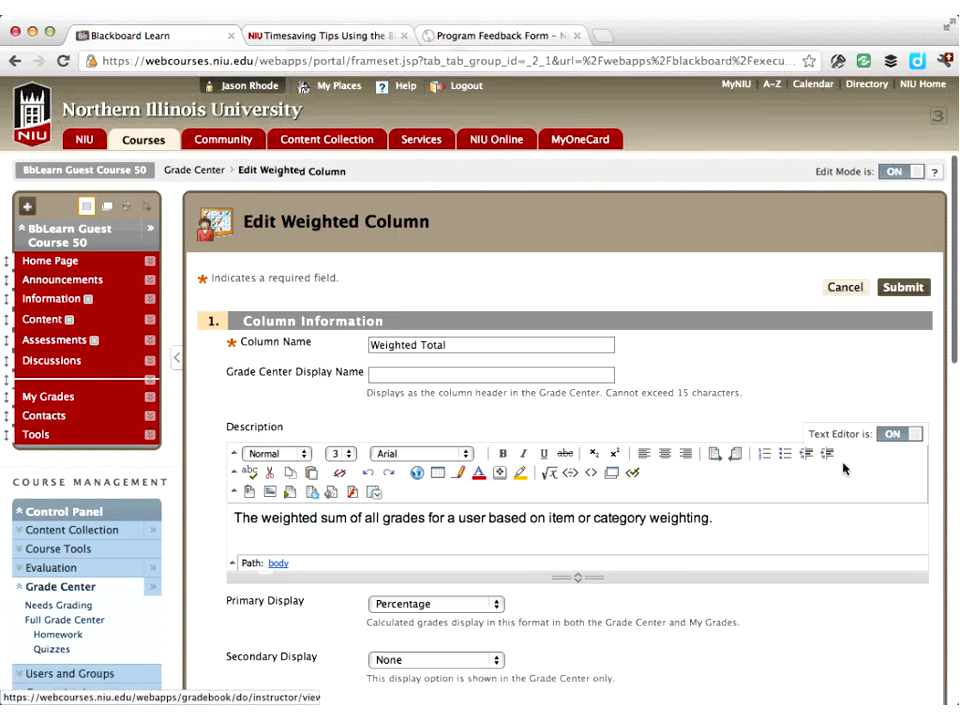
Add the Quizzes category to the weighted column's selected columns
scroll(843, 467, "down", 5)
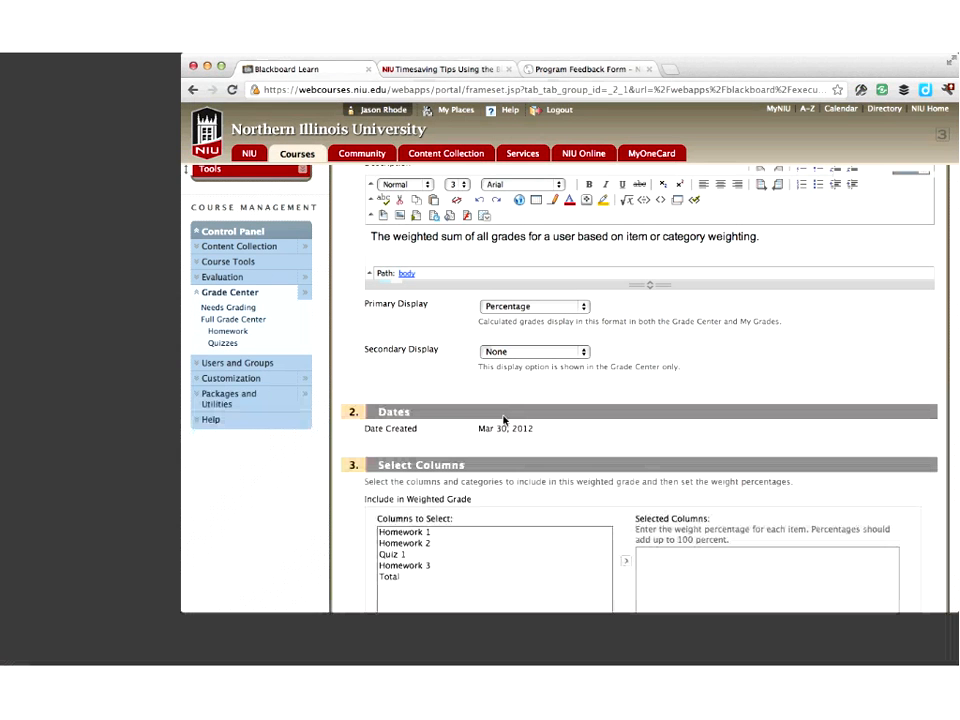
scroll(503, 420, "down", 5)
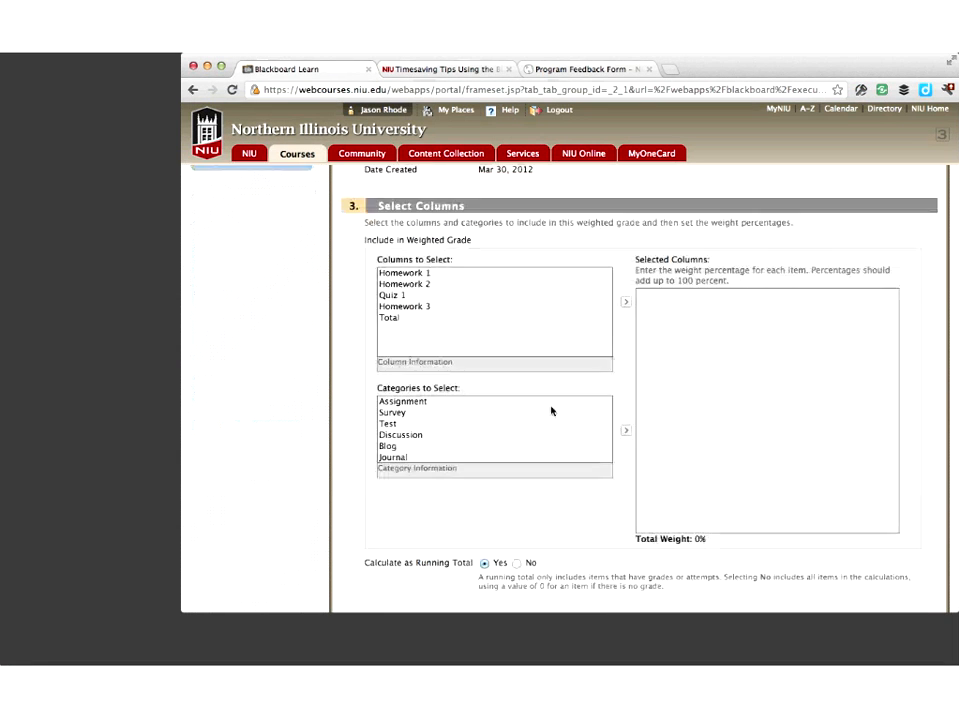
scroll(426, 418, "down", 1)
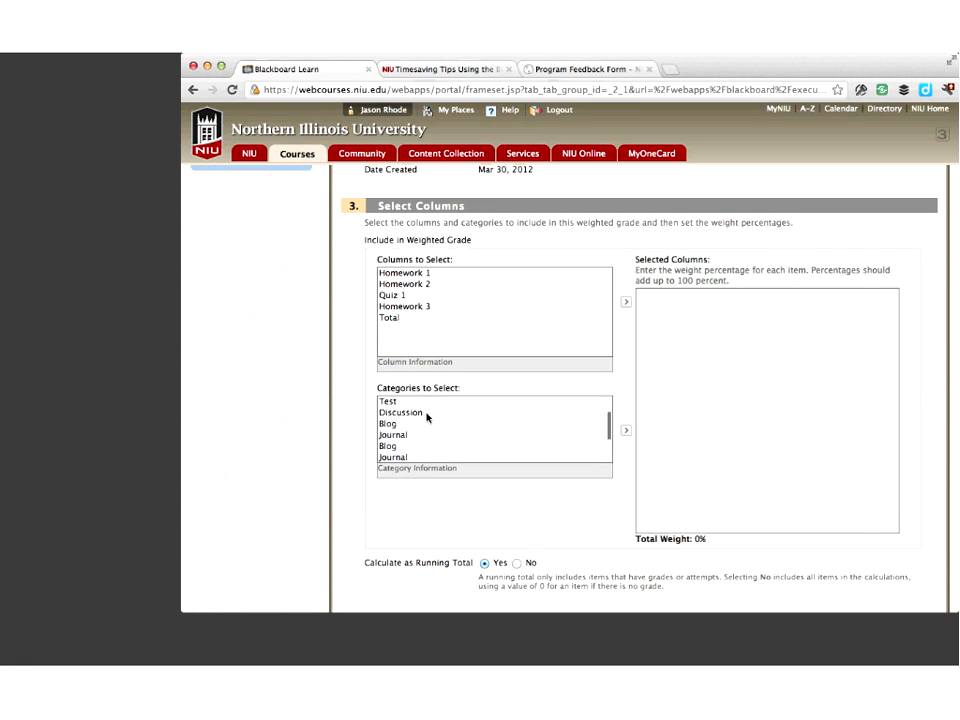
scroll(426, 418, "down", 3)
left_click(418, 430)
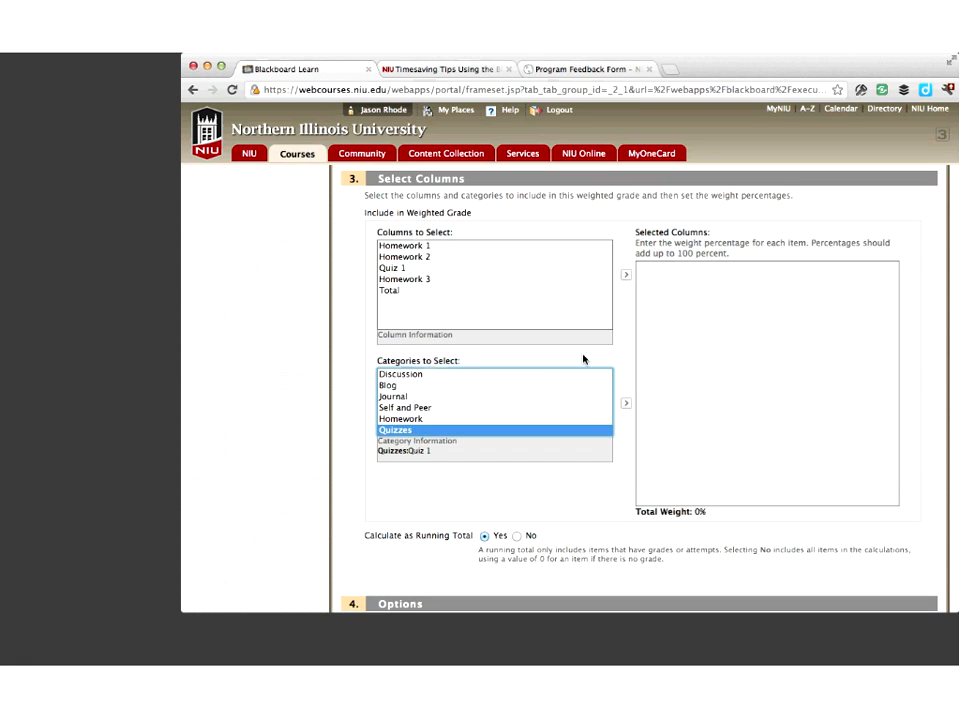
left_click(629, 276)
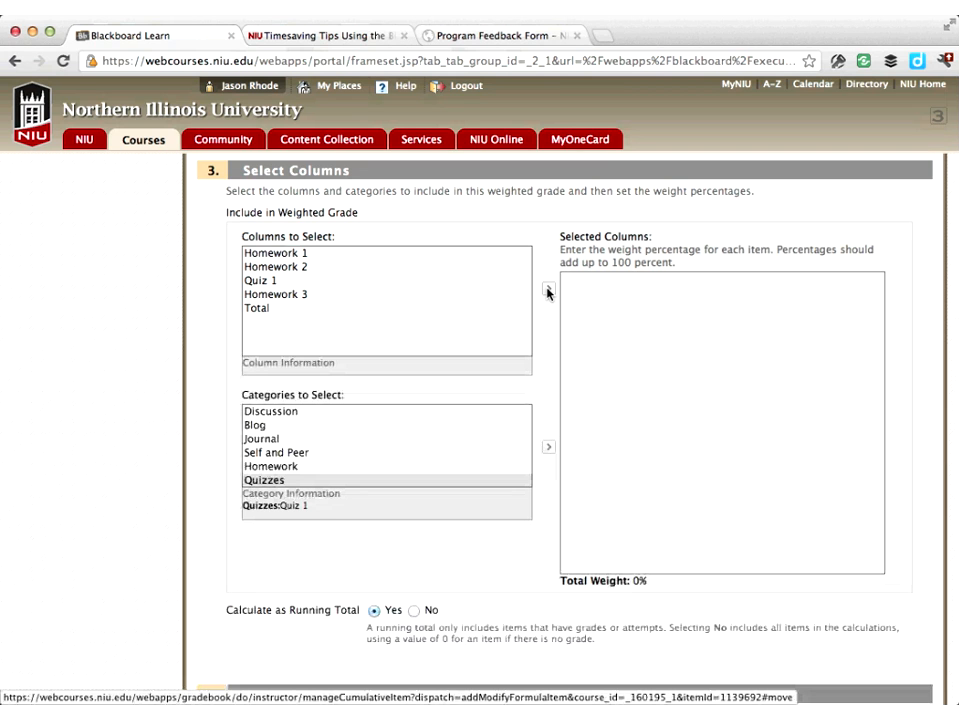
left_click(311, 481)
left_click(550, 290)
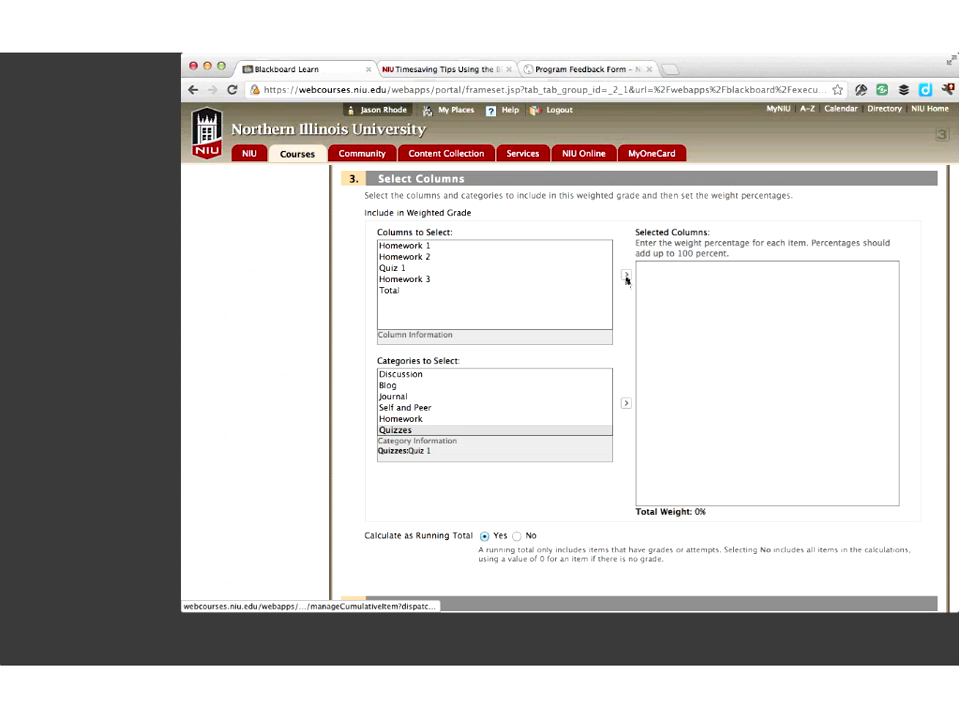
left_click(411, 432)
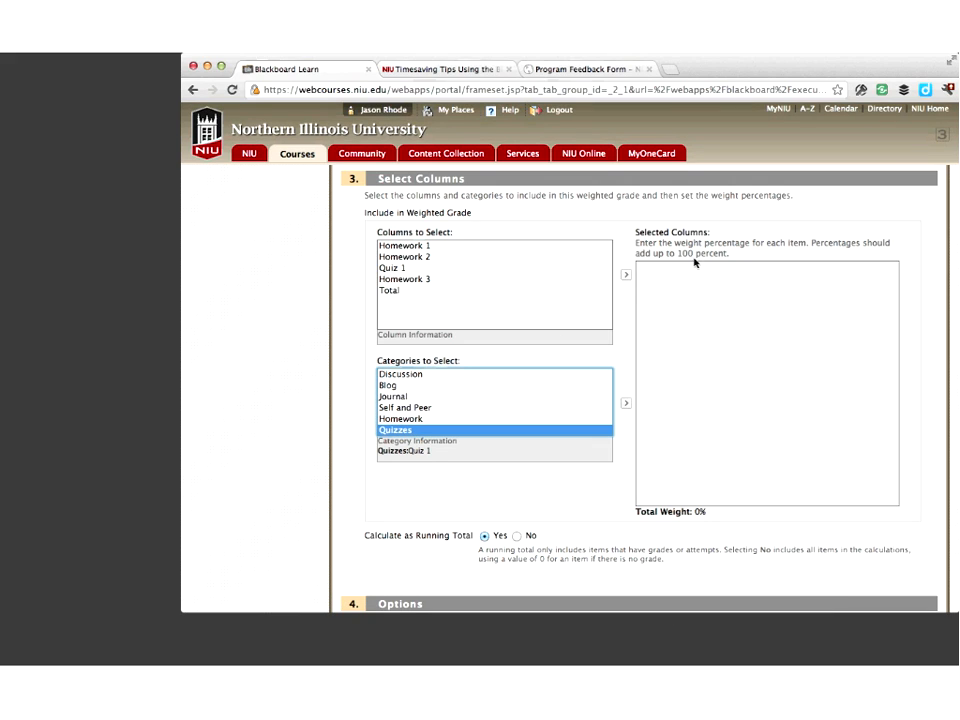
left_click(626, 403)
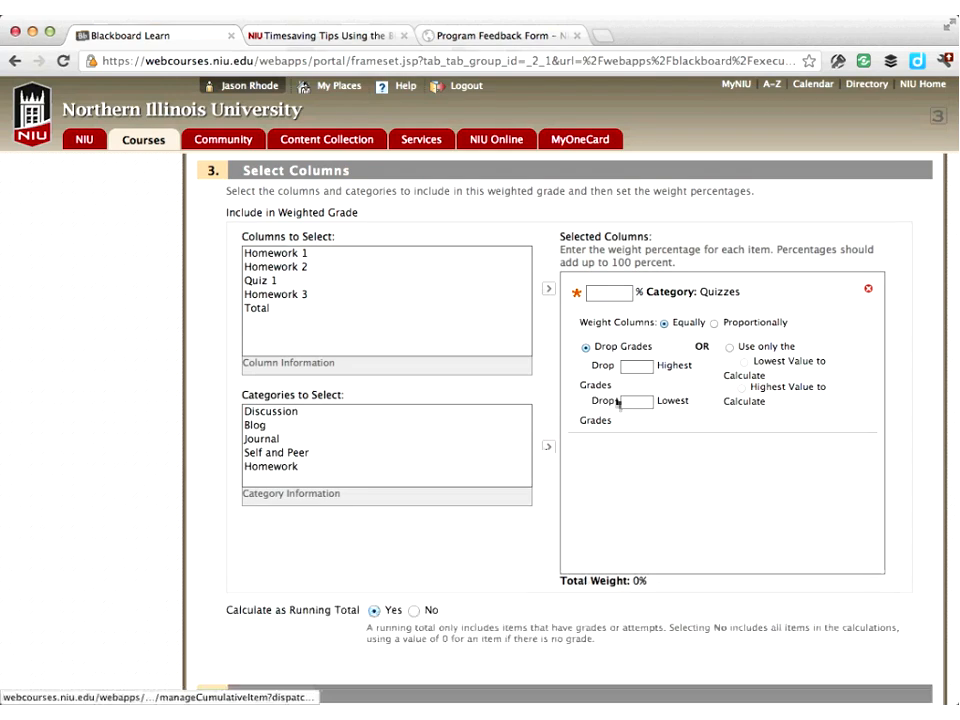
Set the Quizzes category weight to 25% and submit the weighted column settings
left_click(675, 277)
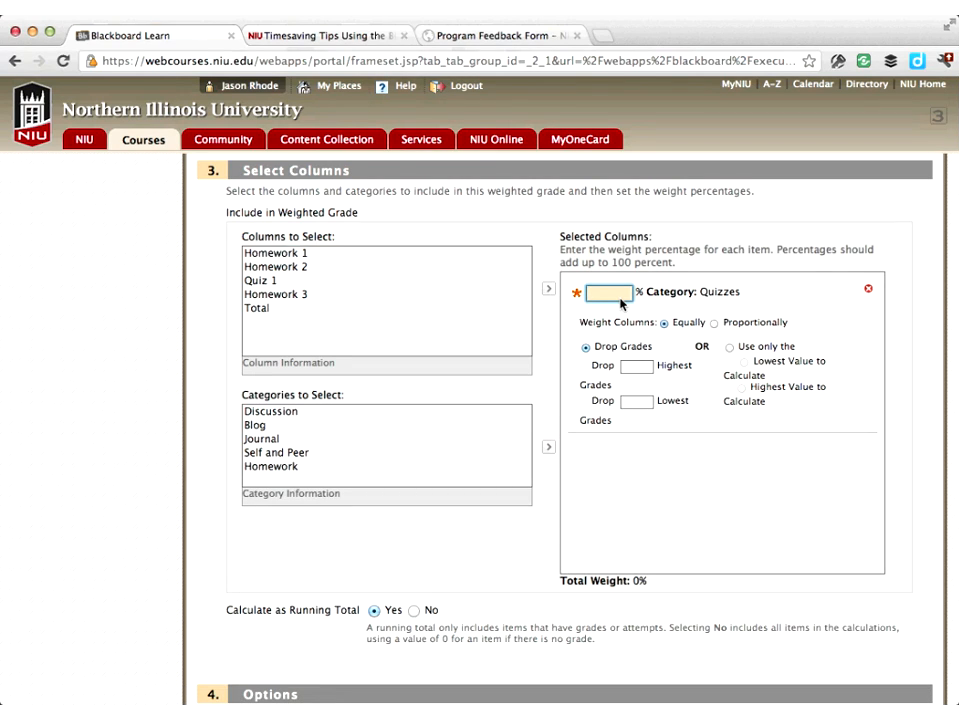
type("25")
left_click(641, 403)
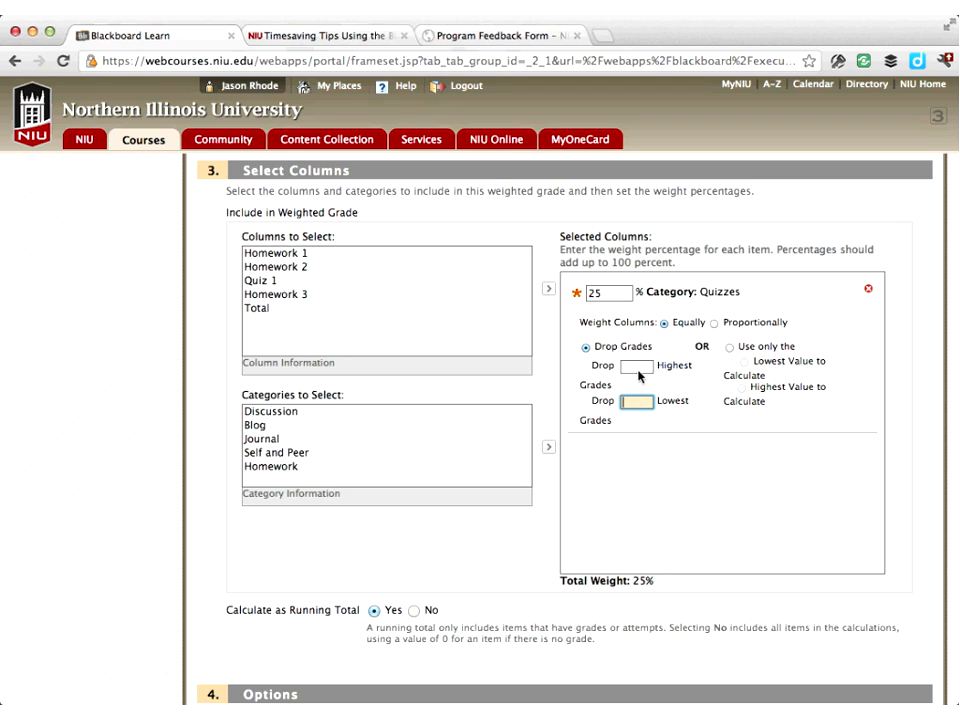
left_click(636, 368)
left_click(637, 401)
scroll(751, 404, "up", 2)
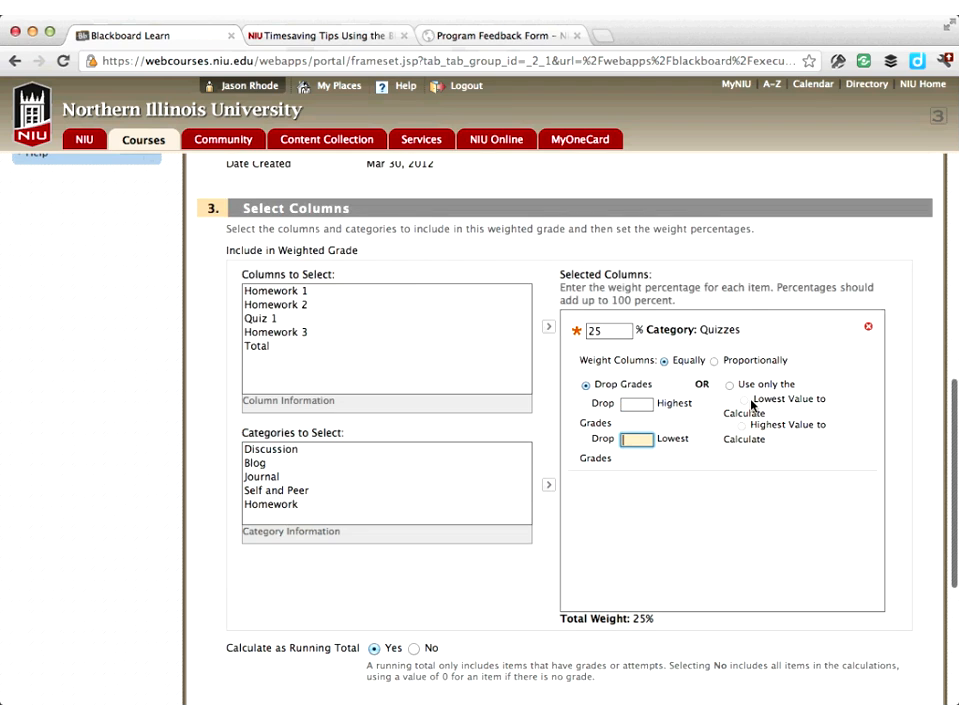
scroll(751, 404, "up", 3)
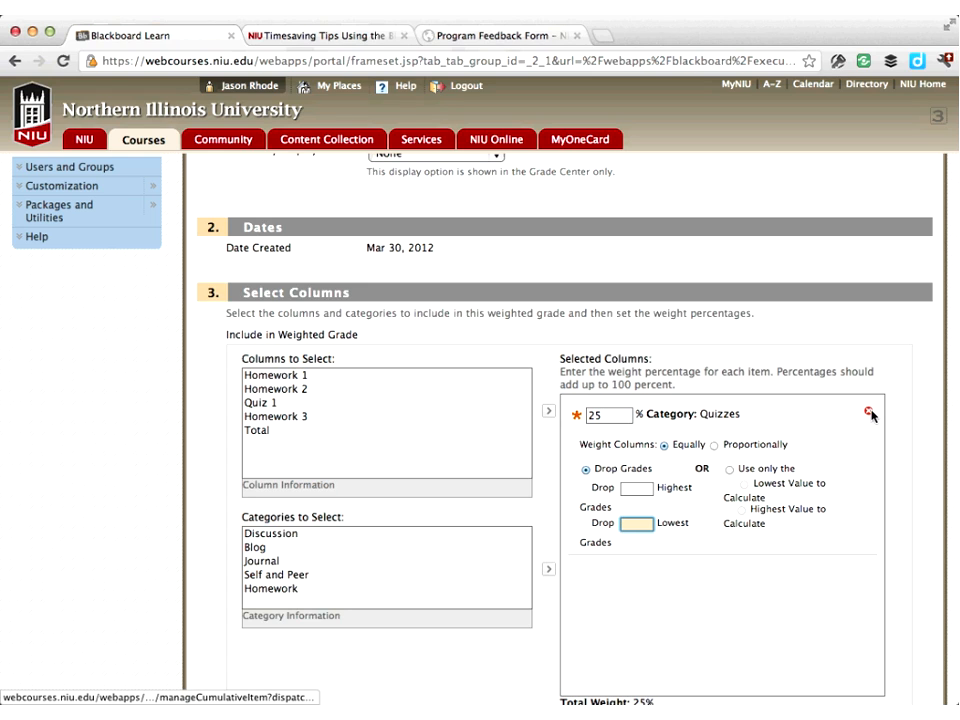
scroll(812, 414, "down", 5)
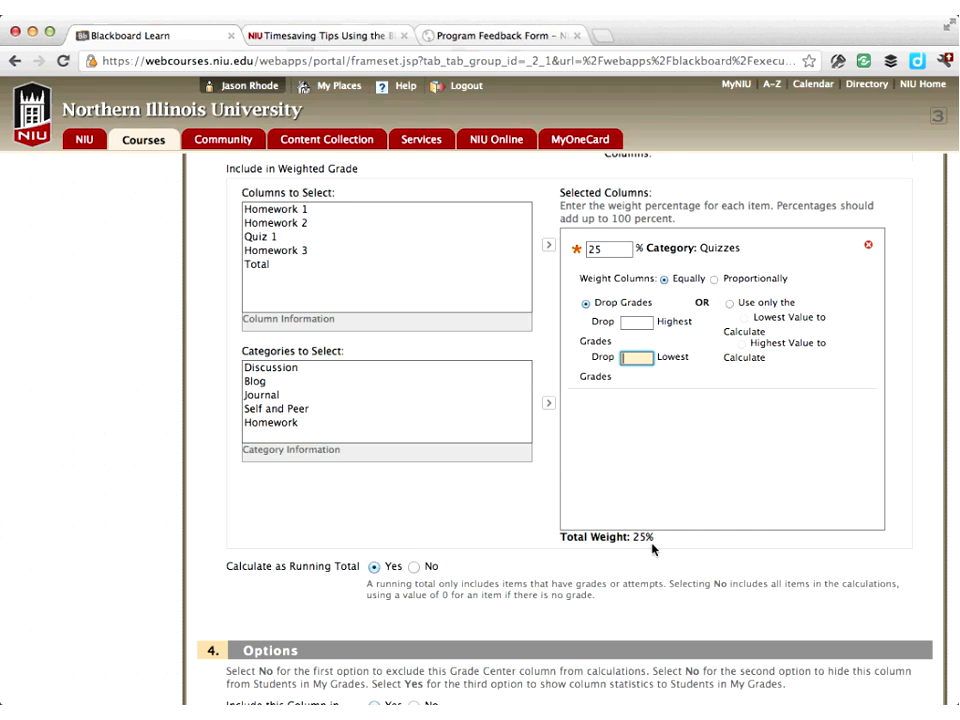
scroll(652, 549, "down", 7)
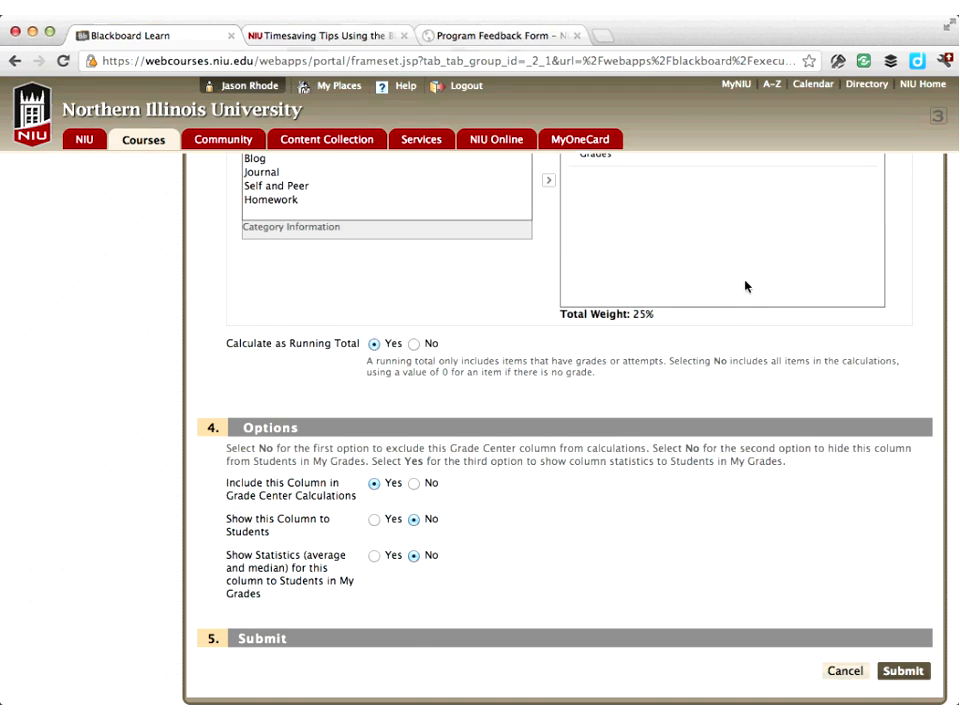
scroll(740, 272, "up", 9)
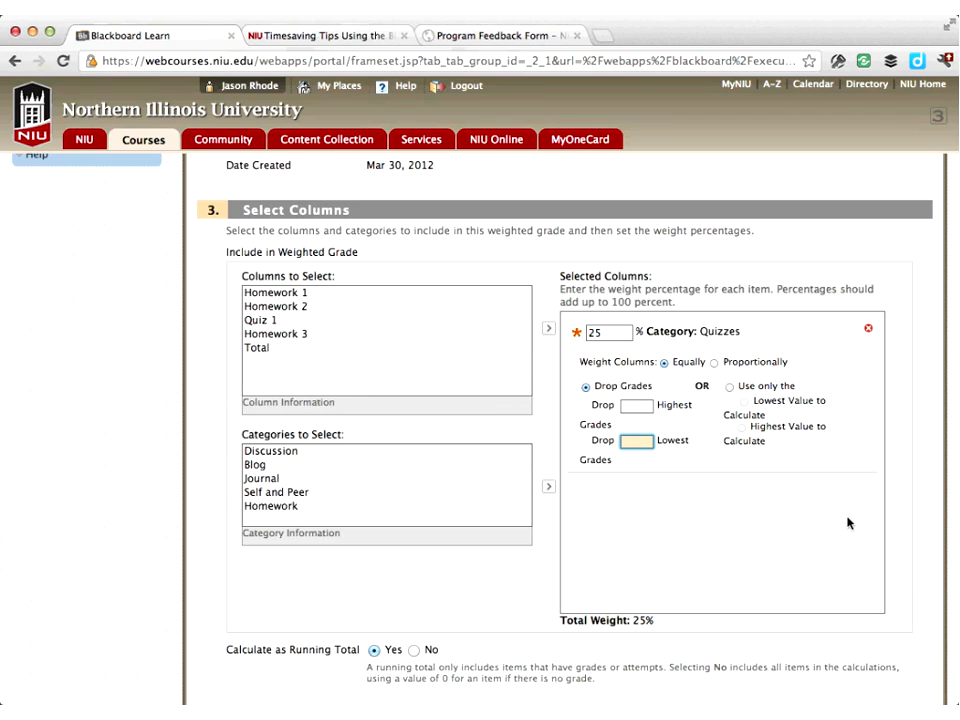
scroll(847, 522, "down", 5)
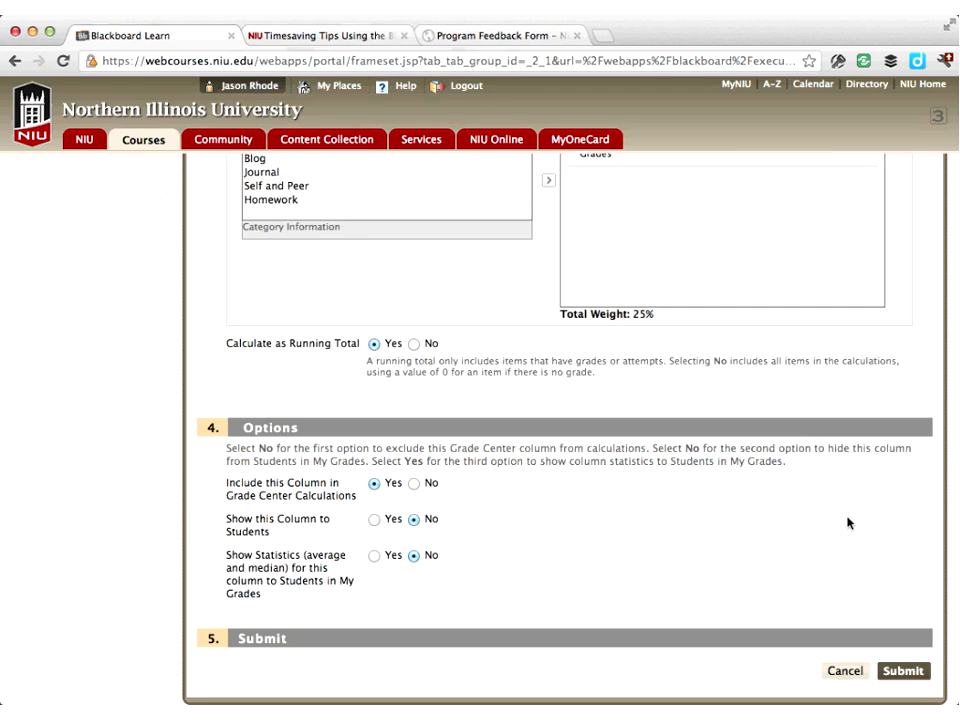
left_click(837, 671)
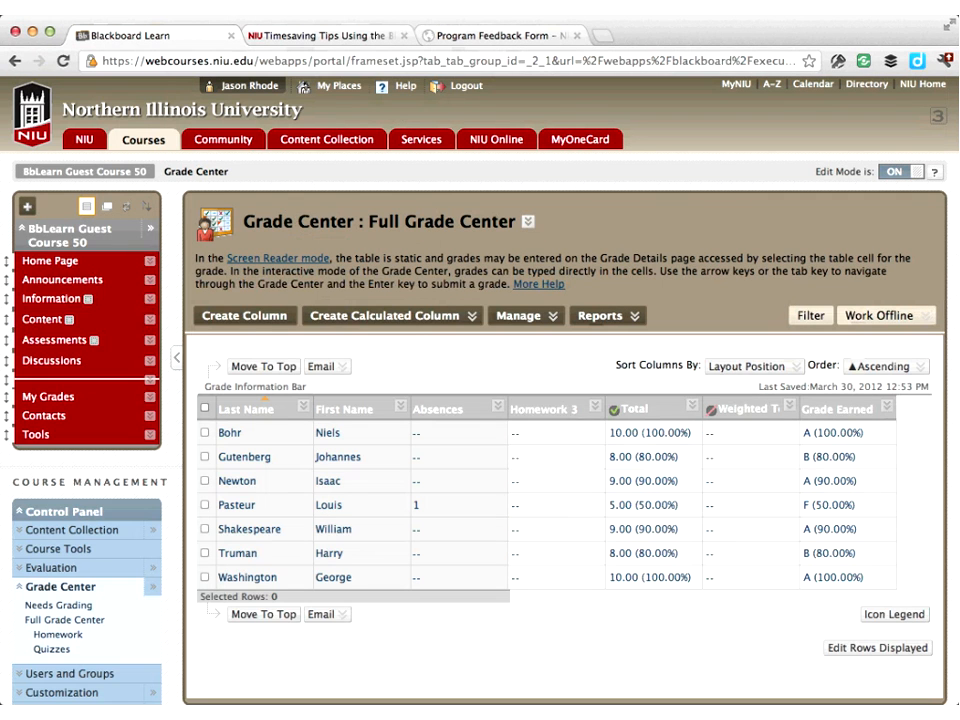
Open the Create Reports page, then return to the Grade Center
left_click(608, 316)
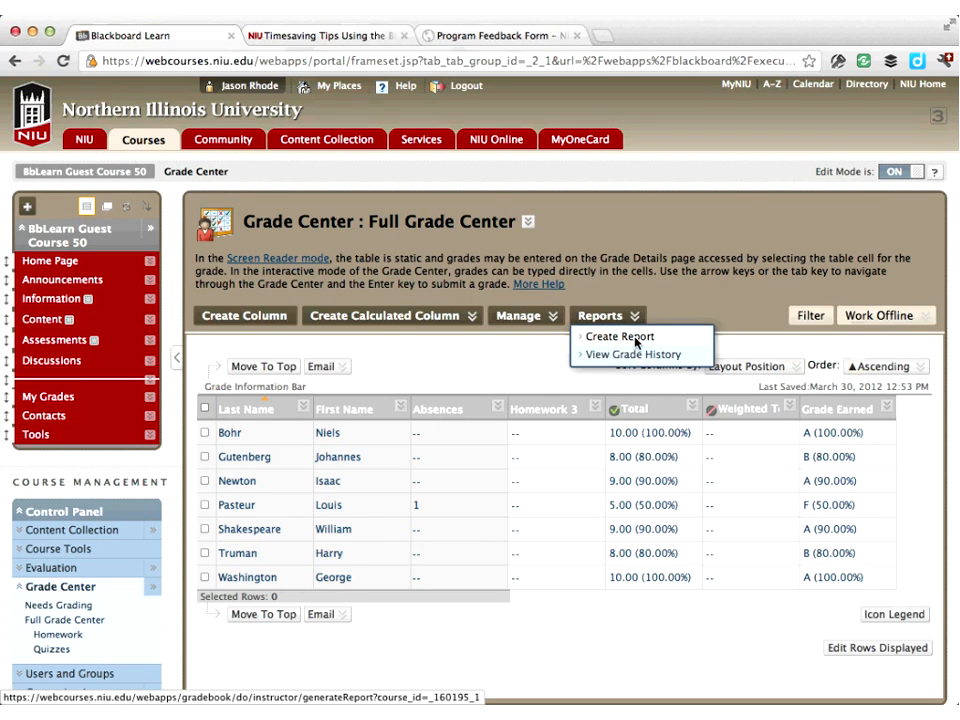
left_click(634, 337)
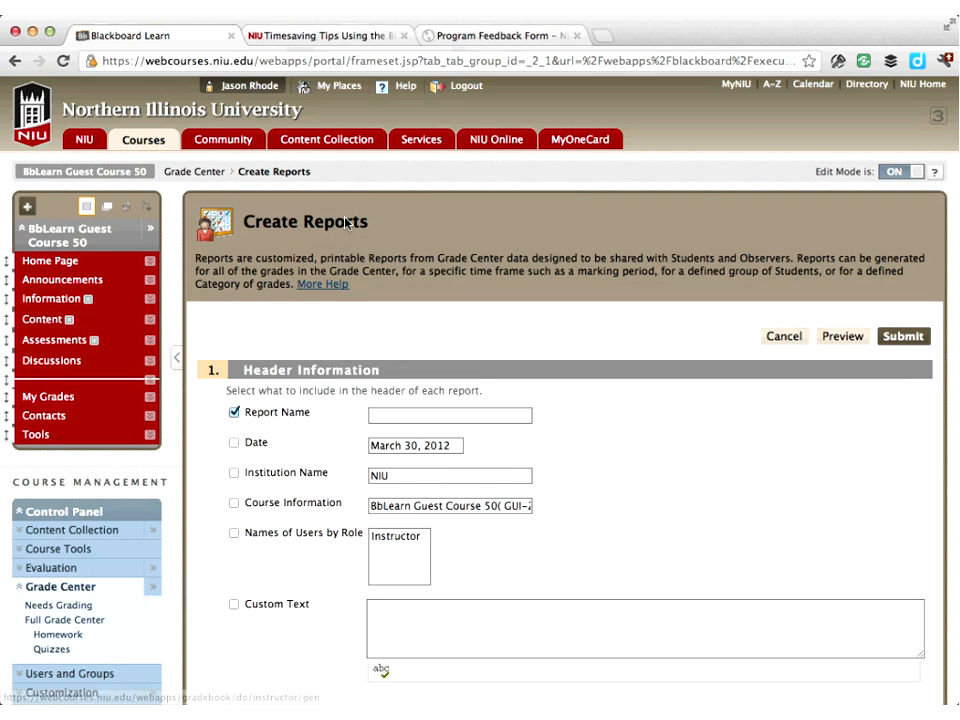
left_click(204, 172)
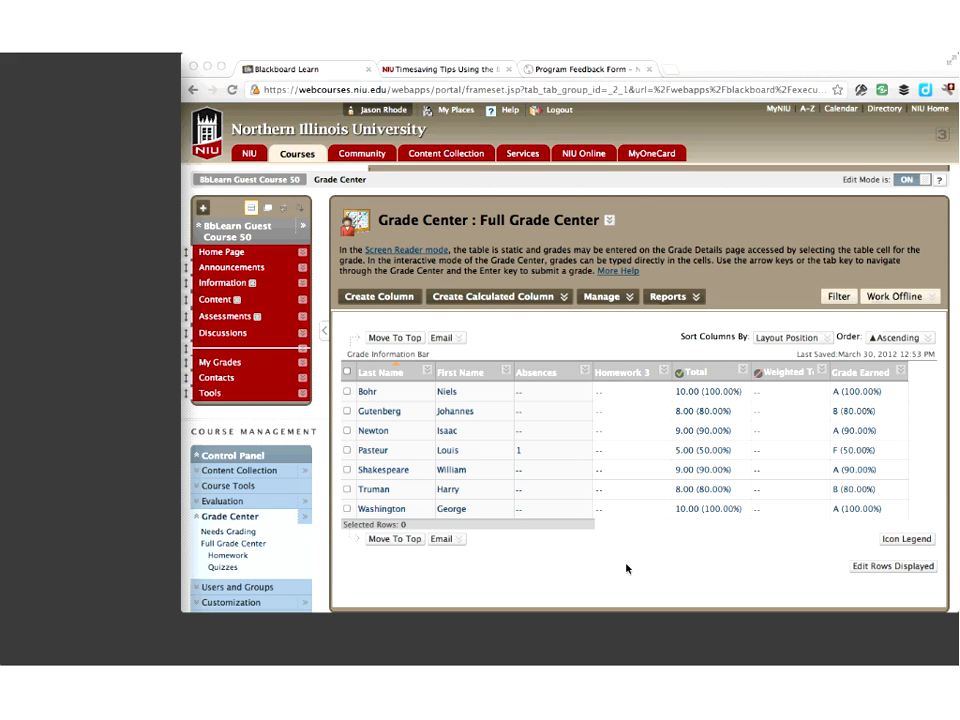
Open the Course Copy utility under Packages and Utilities
scroll(626, 568, "down", 1)
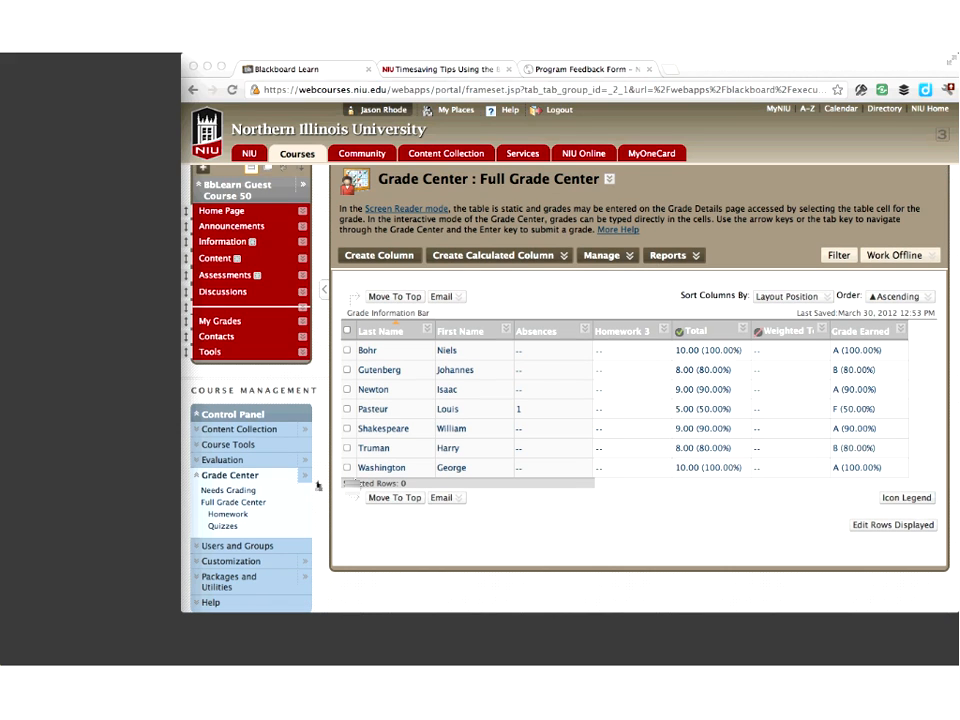
left_click(224, 479)
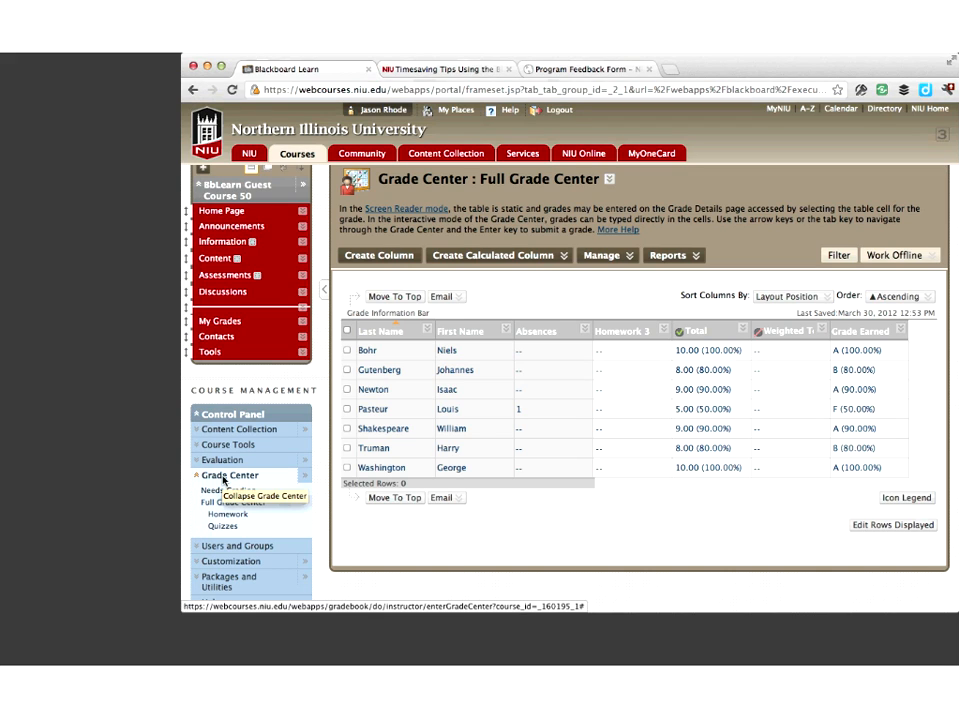
left_click(224, 479)
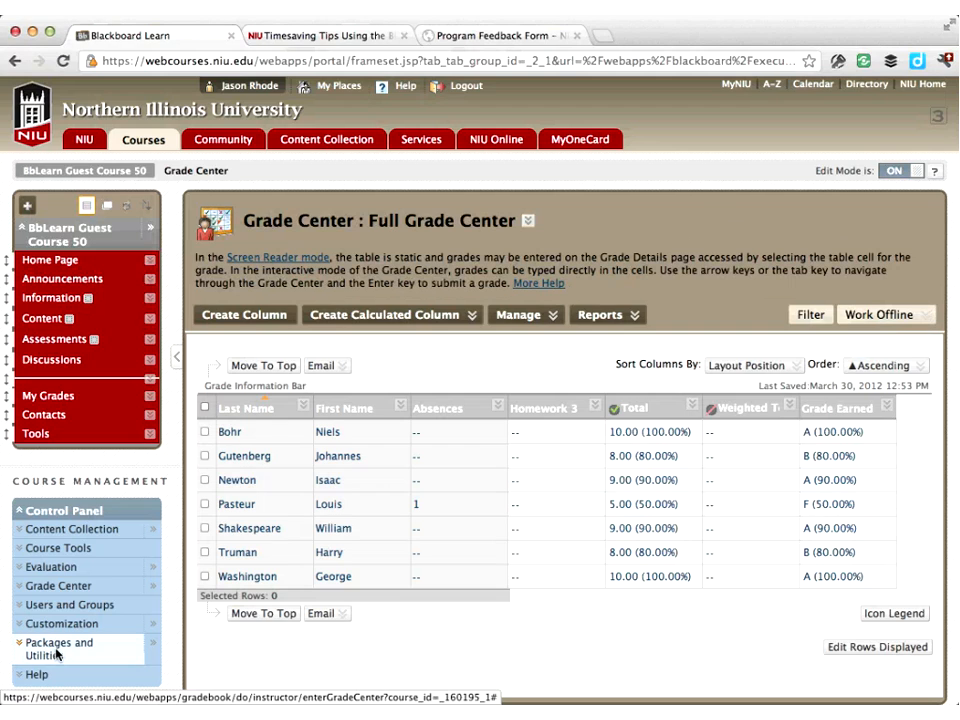
left_click(227, 571)
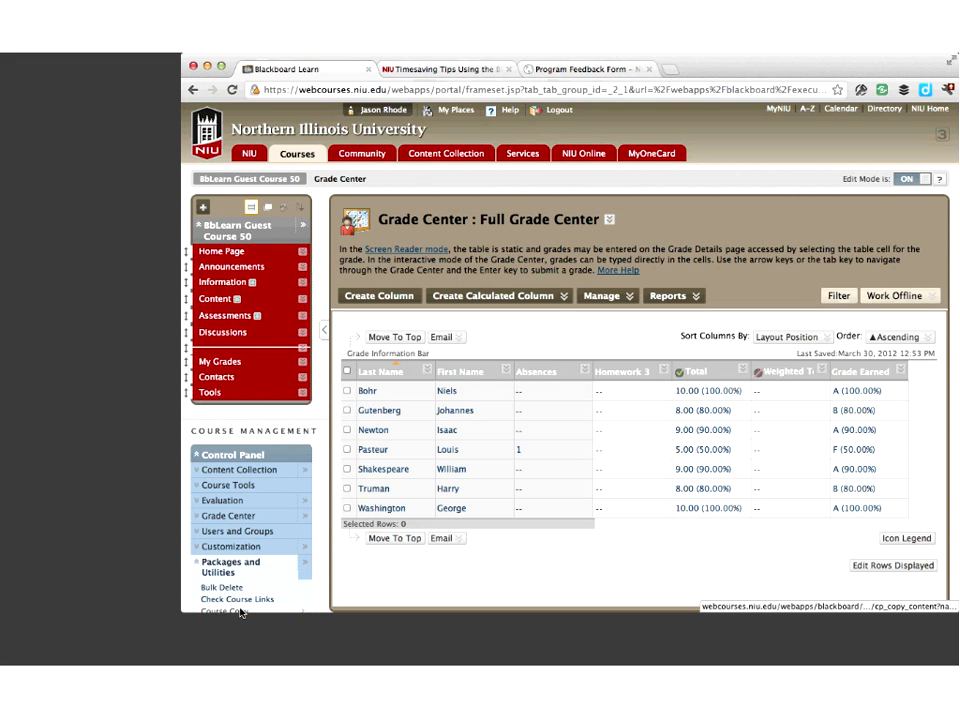
left_click(240, 611)
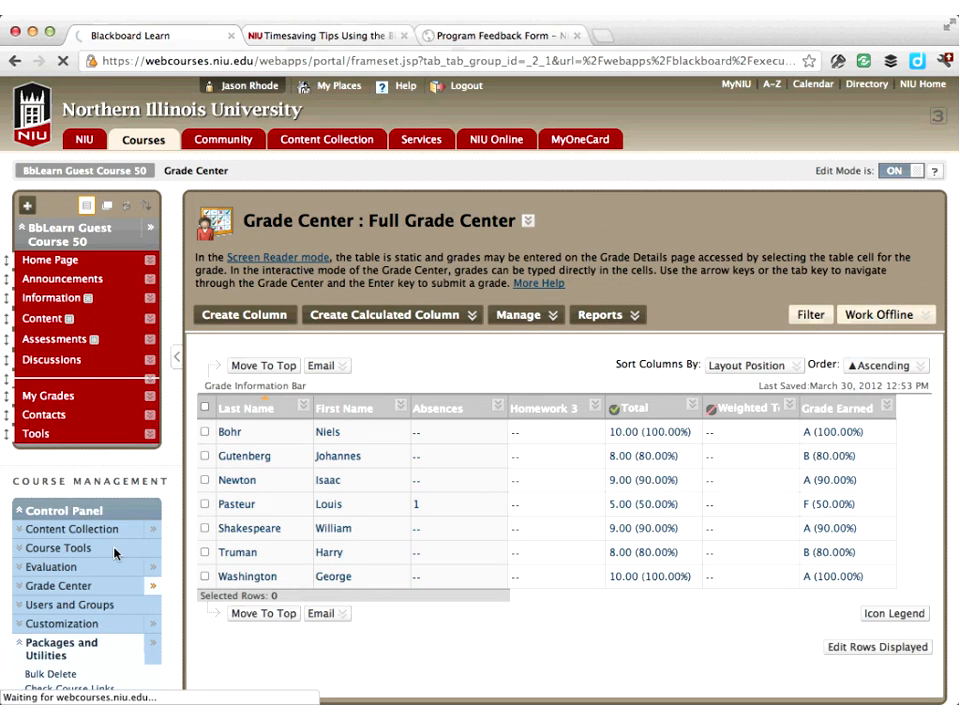
left_click(62, 229)
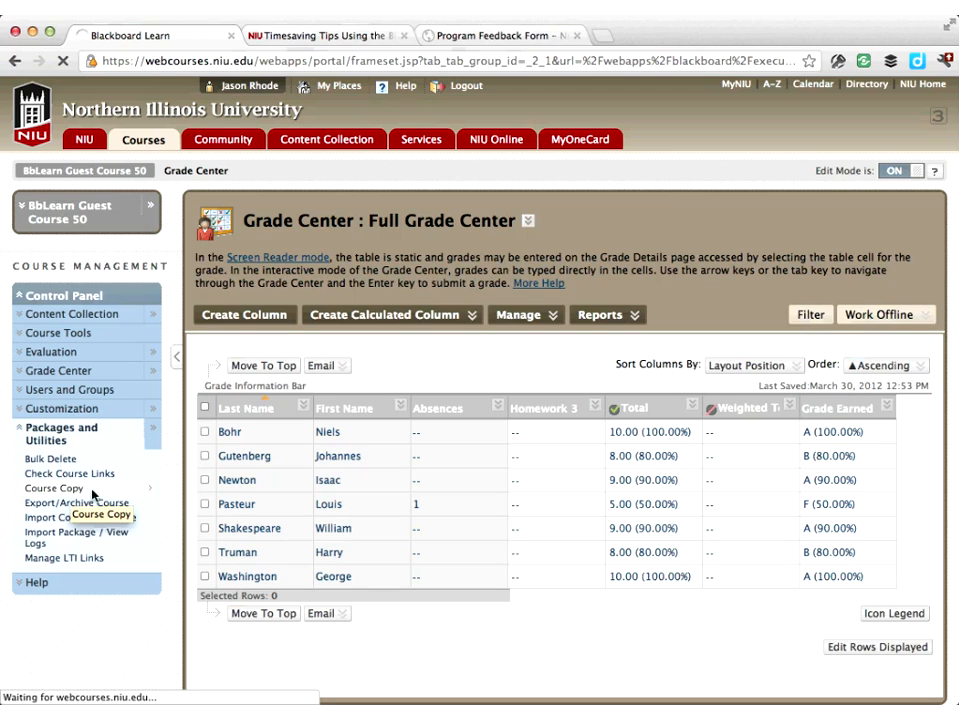
left_click(62, 490)
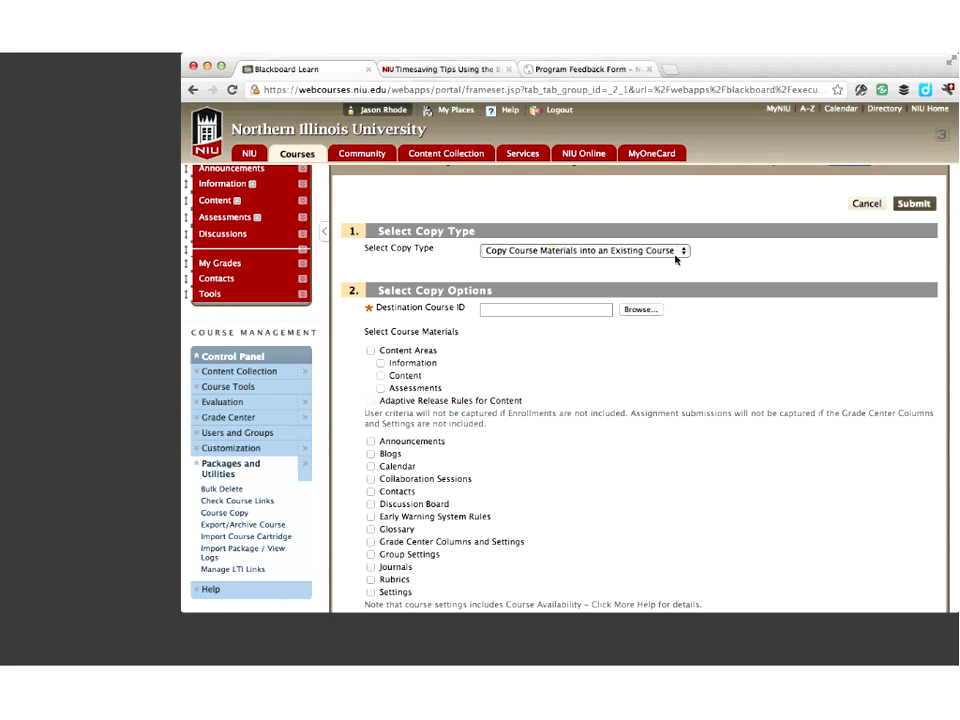
Set the copy type to Copy Course Materials into an Existing Course
left_click(674, 253)
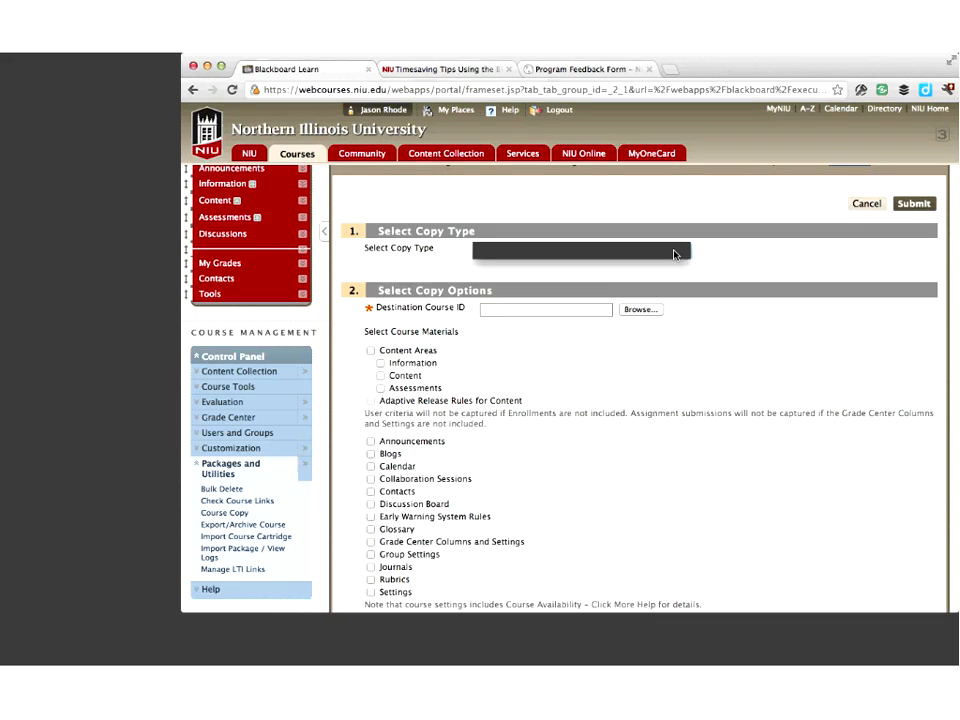
left_click(744, 280)
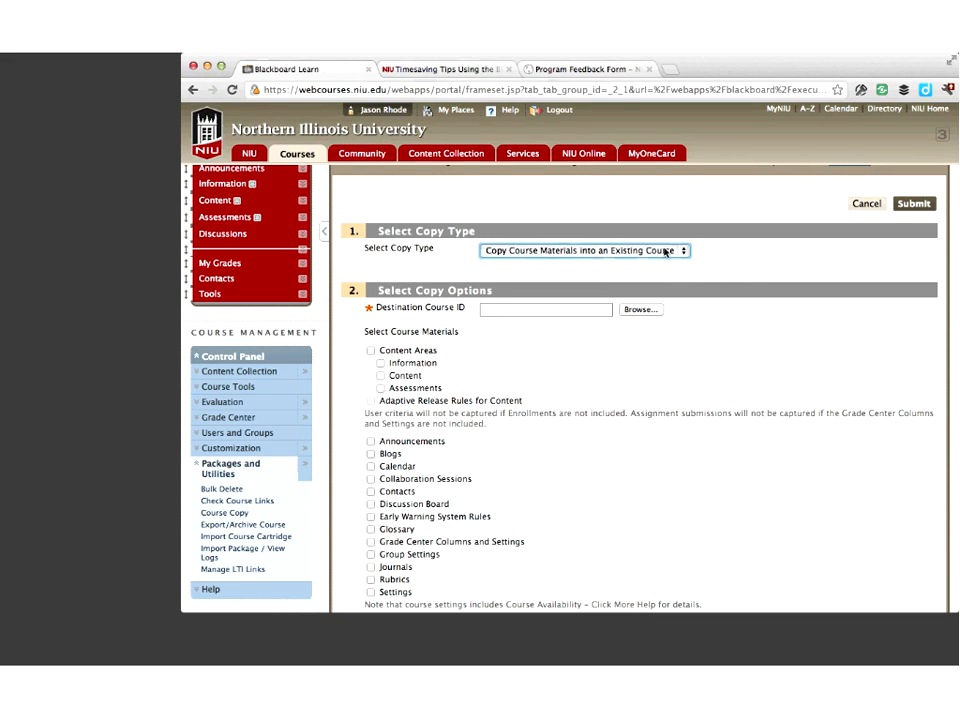
Browse the course list and choose the Teaching with Blackboard course (GUI-20072-FACD-TRN-OXU-C) as the destination course
left_click(649, 311)
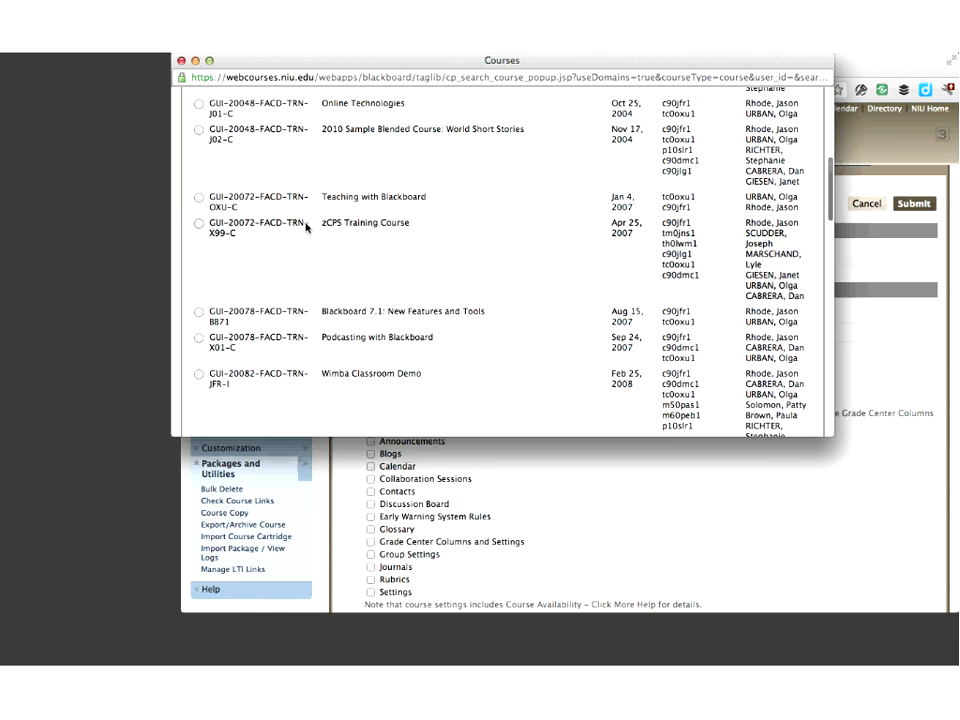
scroll(305, 227, "down", 1)
left_click(199, 154)
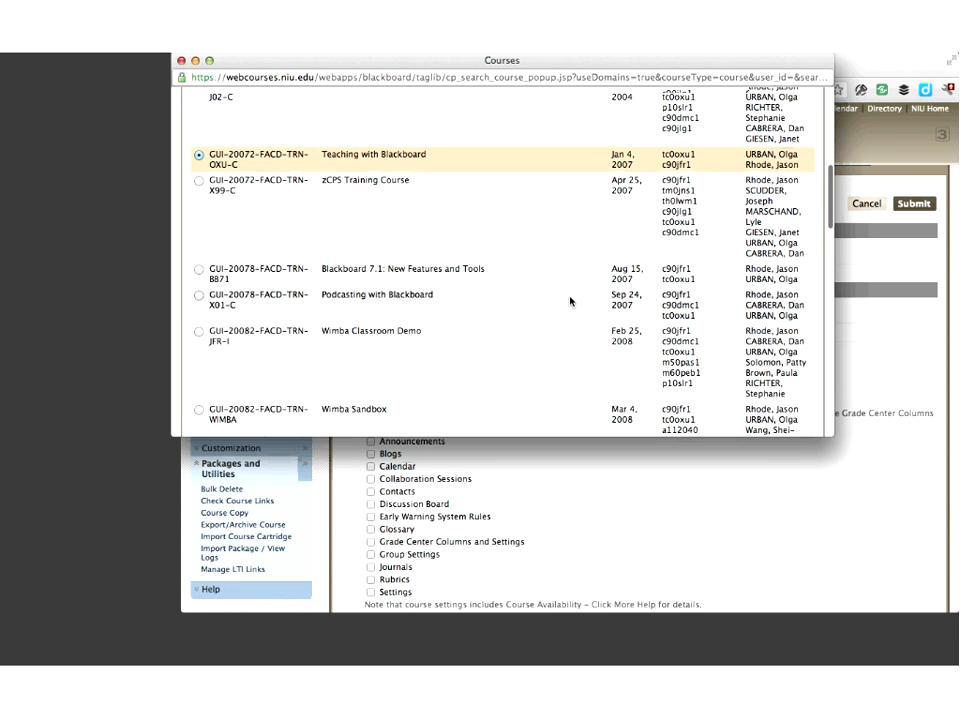
scroll(570, 301, "down", 15)
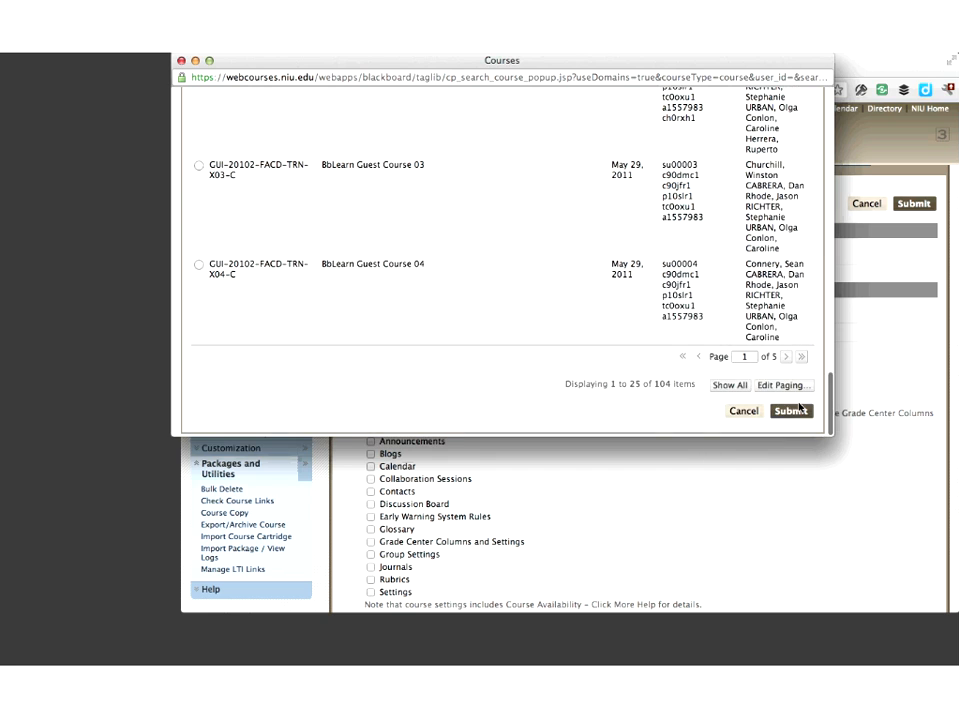
left_click(792, 411)
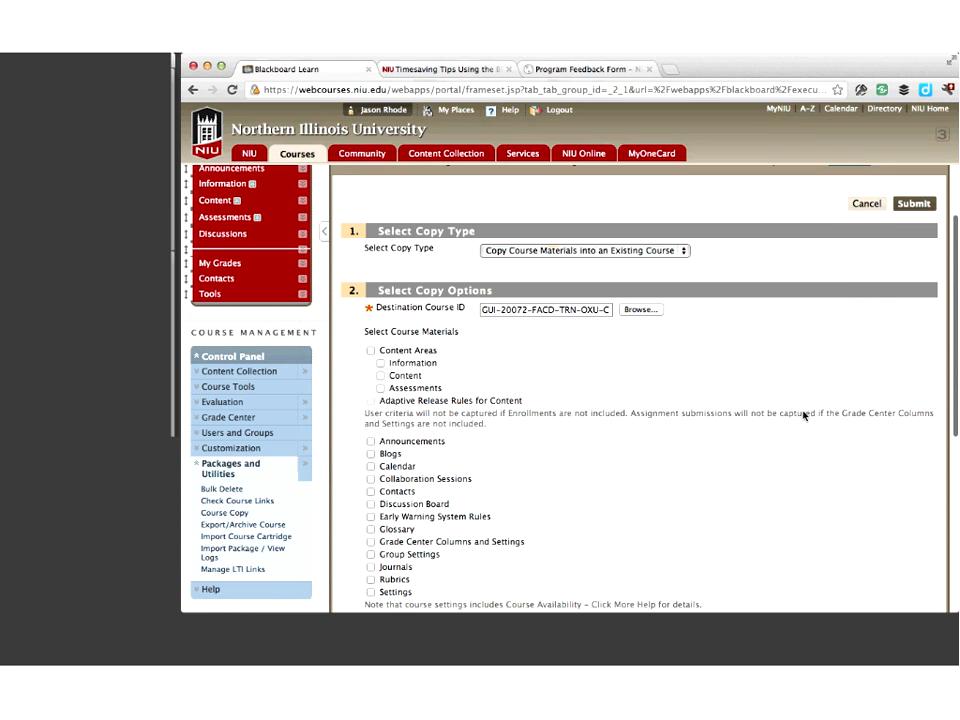
Select Grade Center Columns and Settings as the course material to copy
scroll(805, 415, "down", 3)
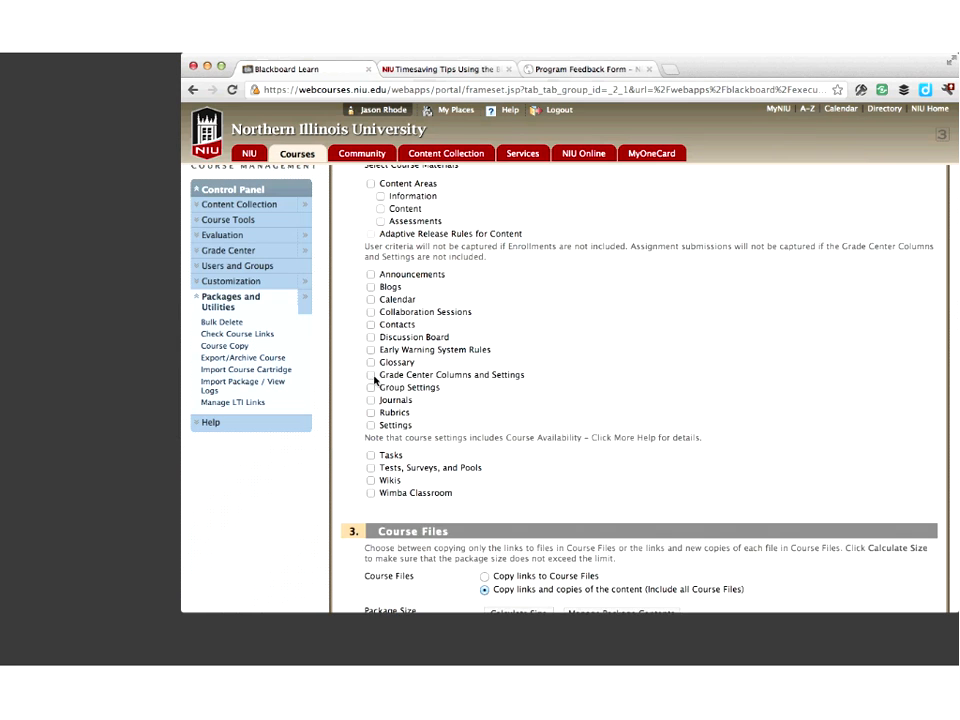
left_click(371, 375)
scroll(433, 510, "up", 3)
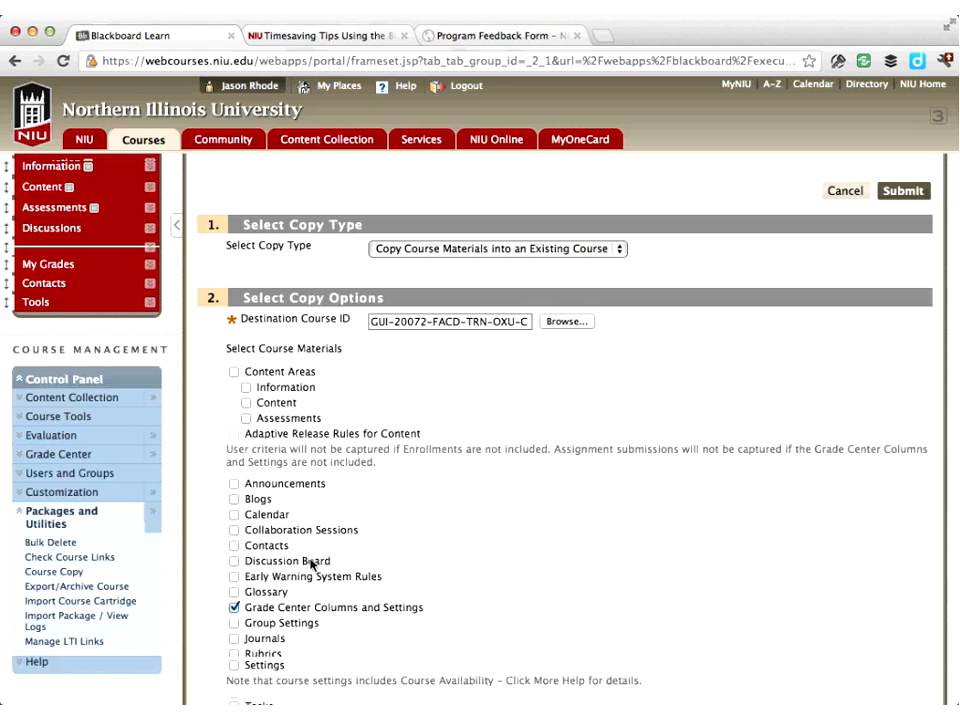
scroll(311, 565, "down", 5)
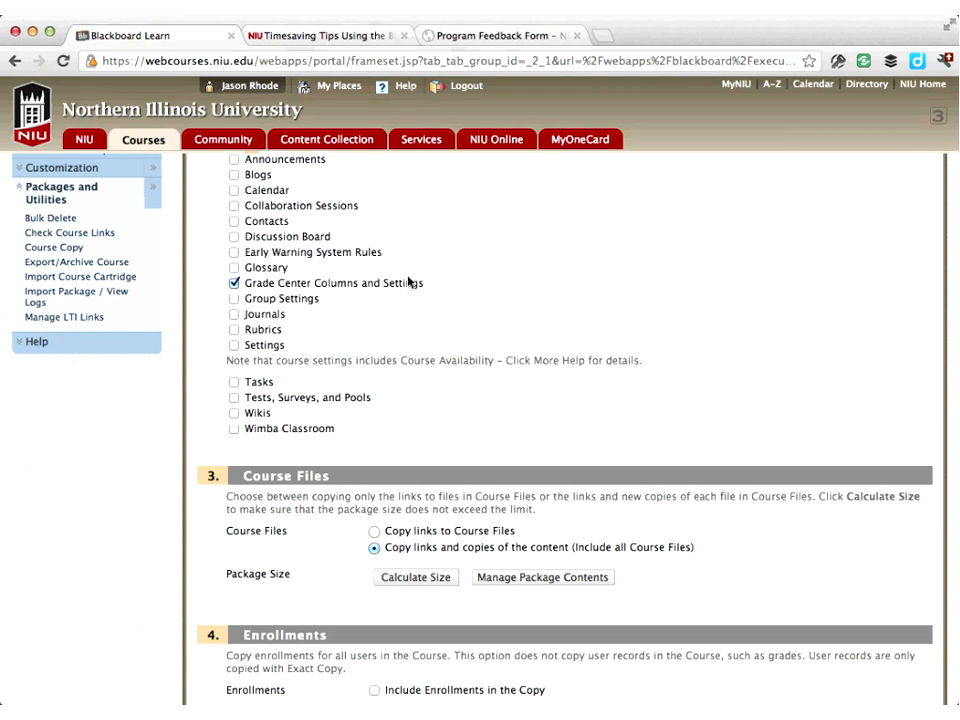
scroll(440, 282, "down", 2)
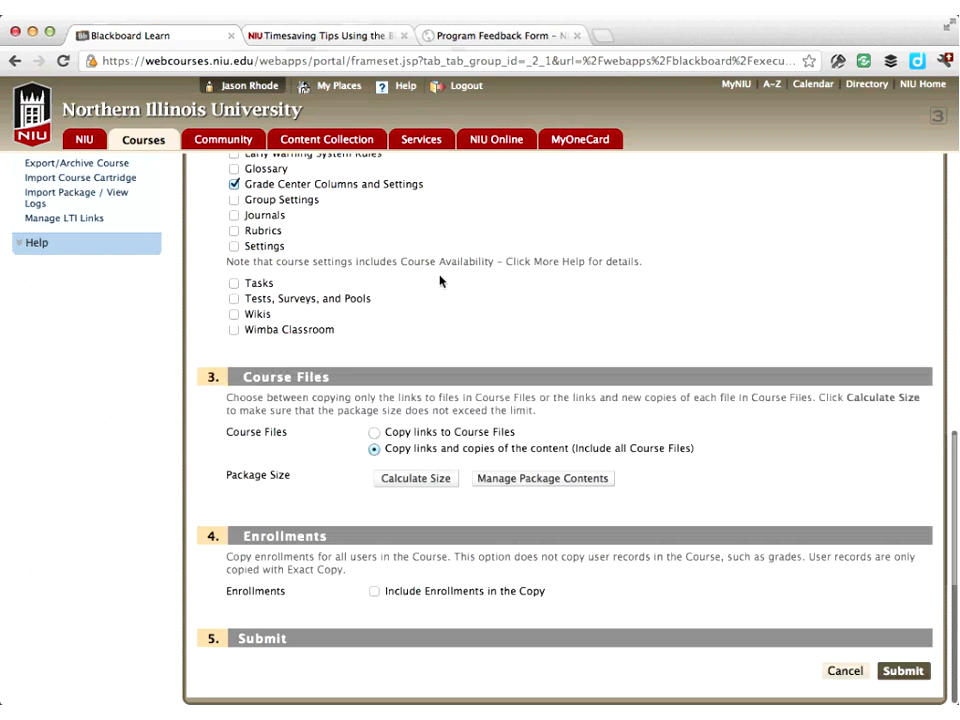
scroll(440, 282, "up", 1)
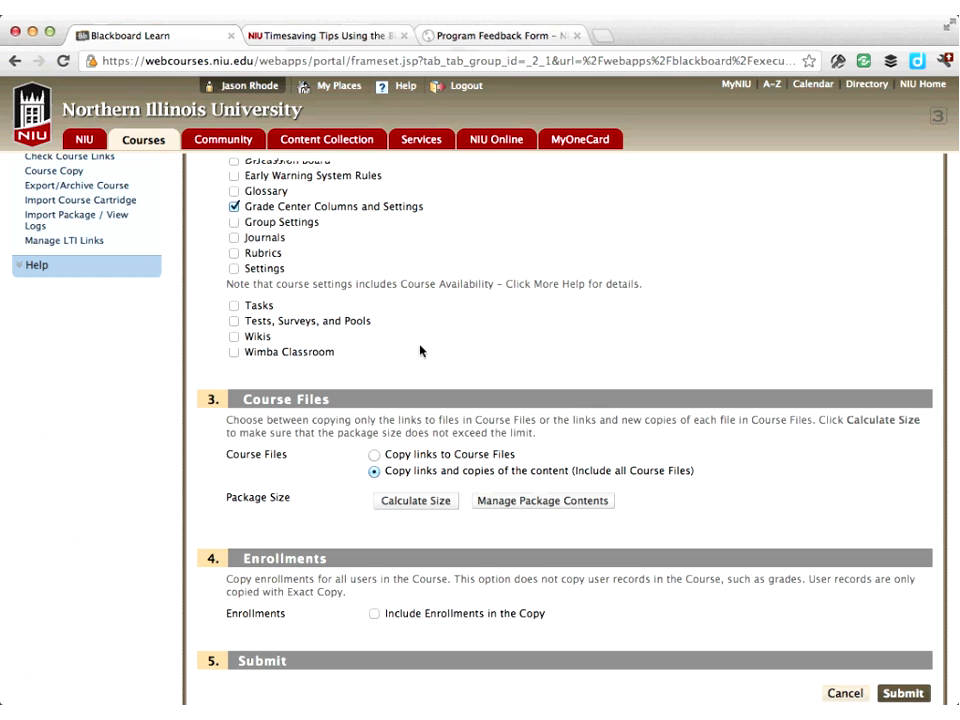
scroll(420, 351, "up", 6)
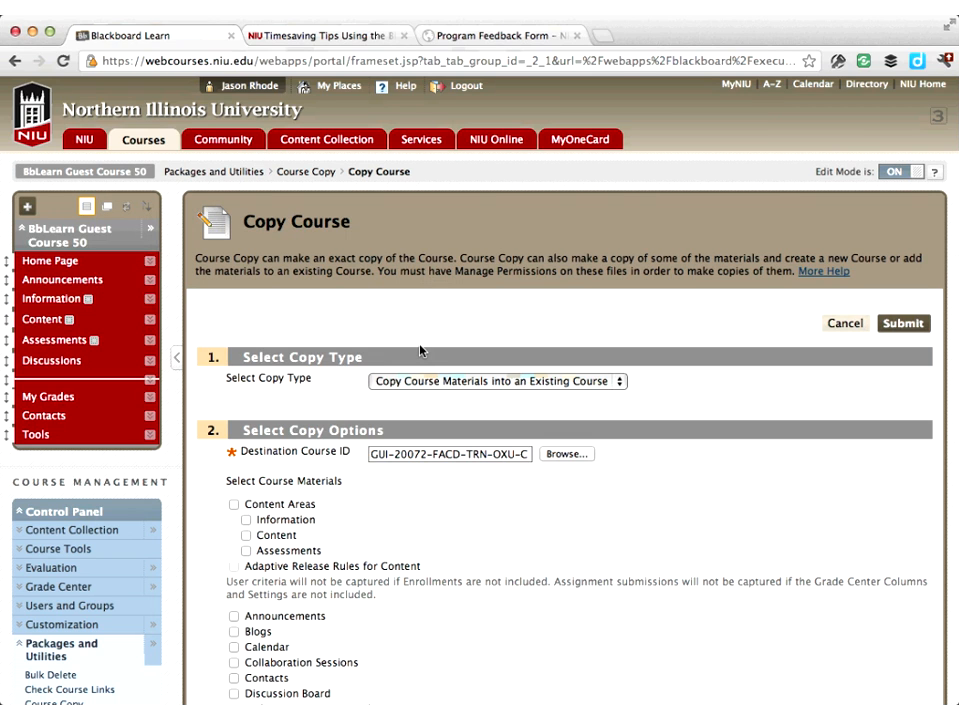